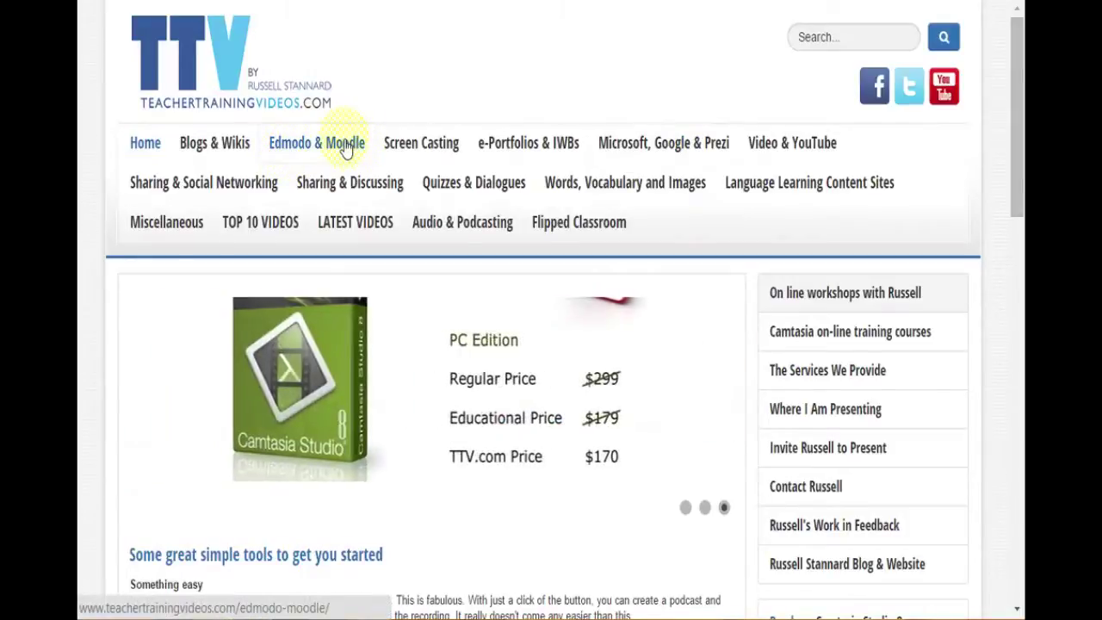
Open the "A Full Introduction to Moodle" video page in the site's Edmodo & Moodle section
{"action": "left_click", "coordinate": [345, 147]}
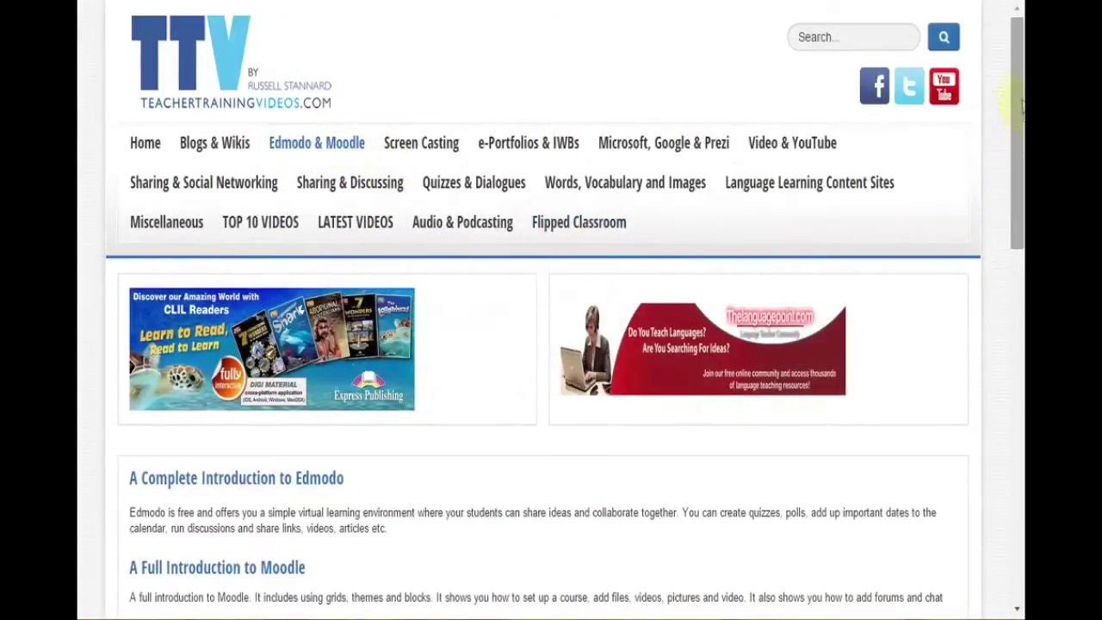
{"action": "scroll", "coordinate": [1003, 155], "scroll_direction": "down", "scroll_amount": 3}
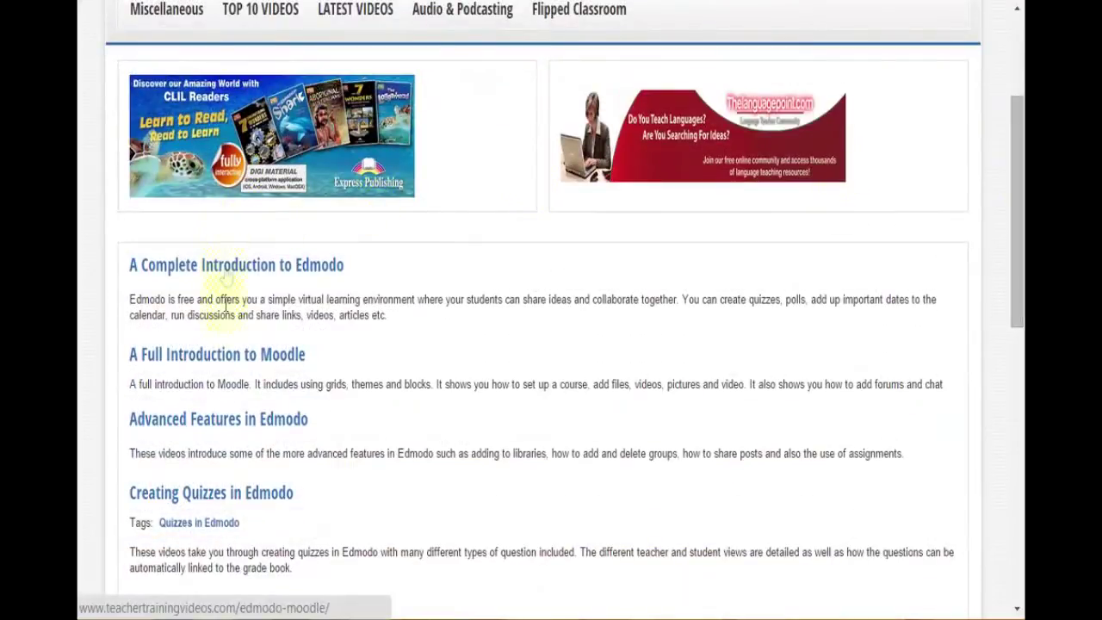
{"action": "left_click", "coordinate": [189, 358]}
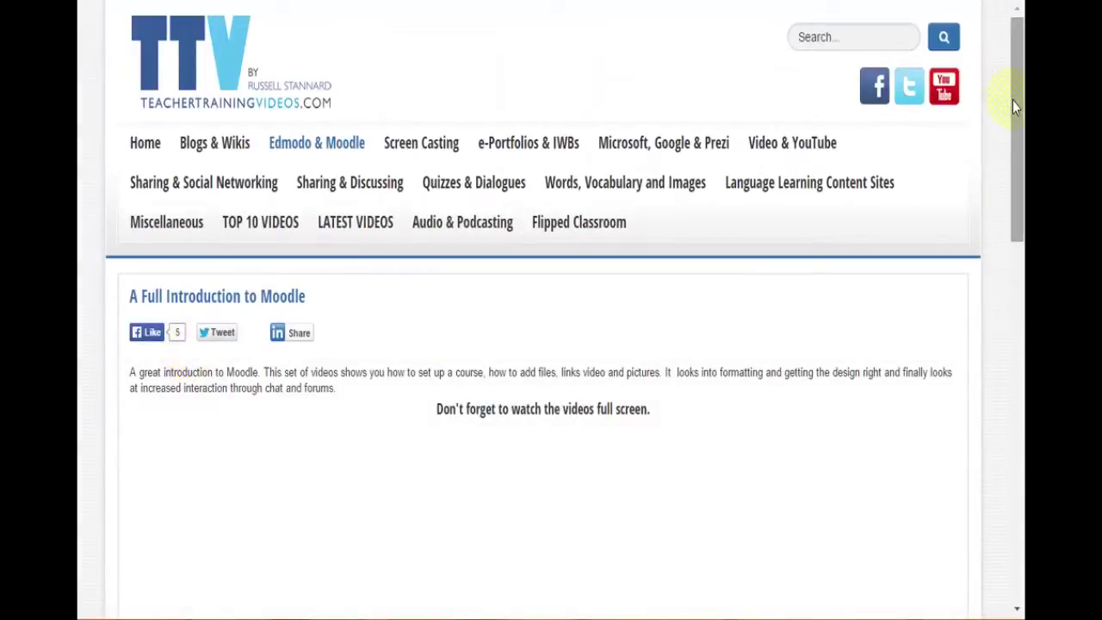
{"action": "left_click_drag", "start_coordinate": [1013, 111], "coordinate": [1016, 216]}
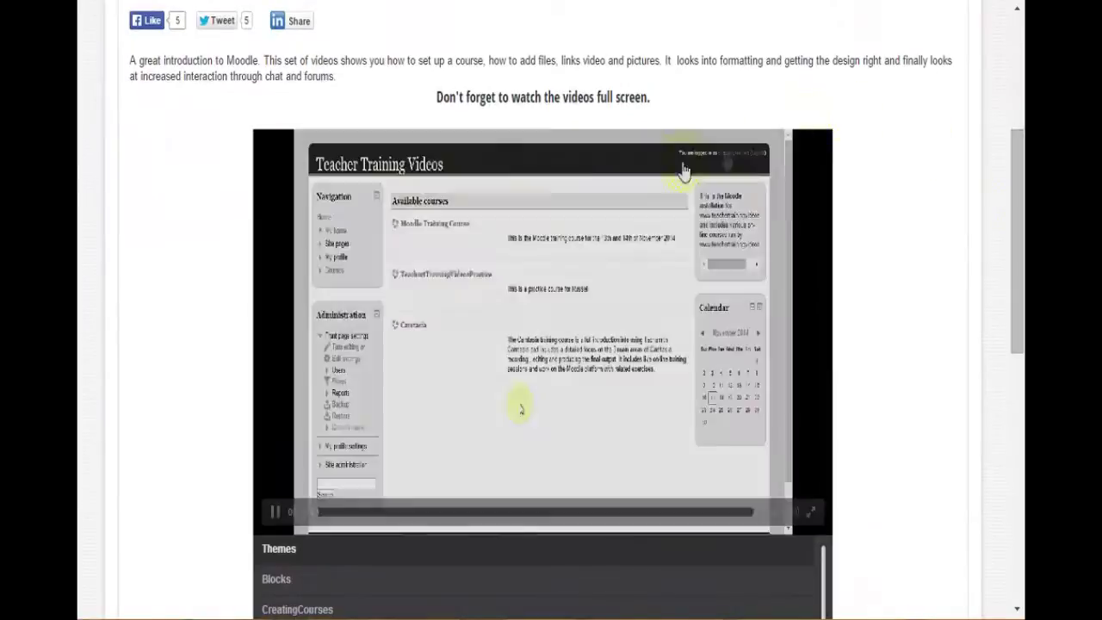
View the Moodle introduction video in full screen, return to normal size and pause it
{"action": "left_click", "coordinate": [810, 514]}
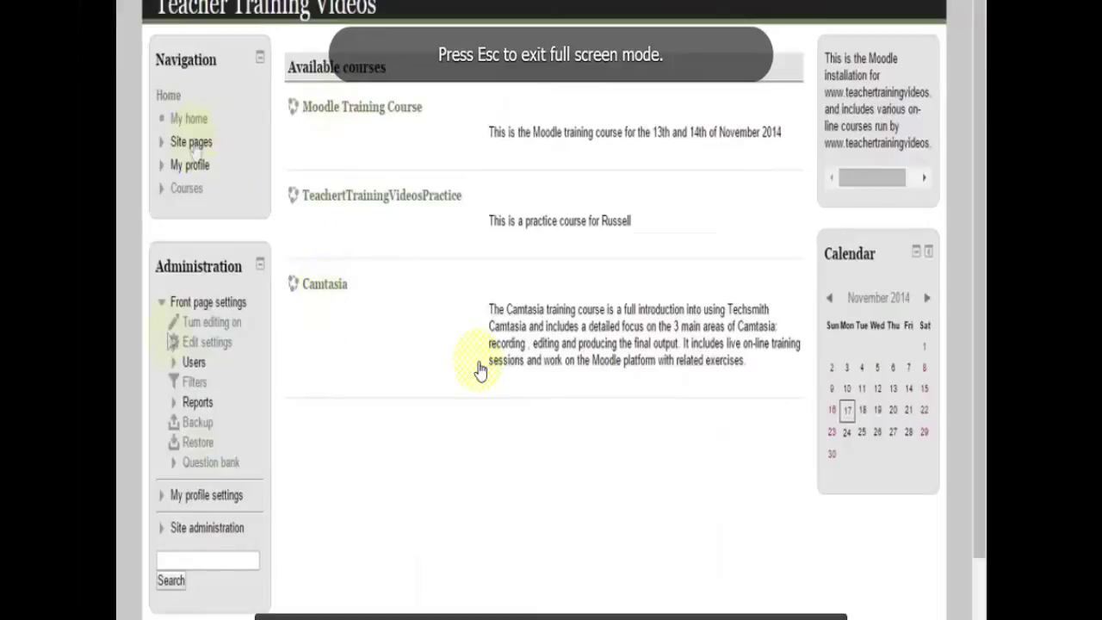
{"action": "key", "text": "Escape"}
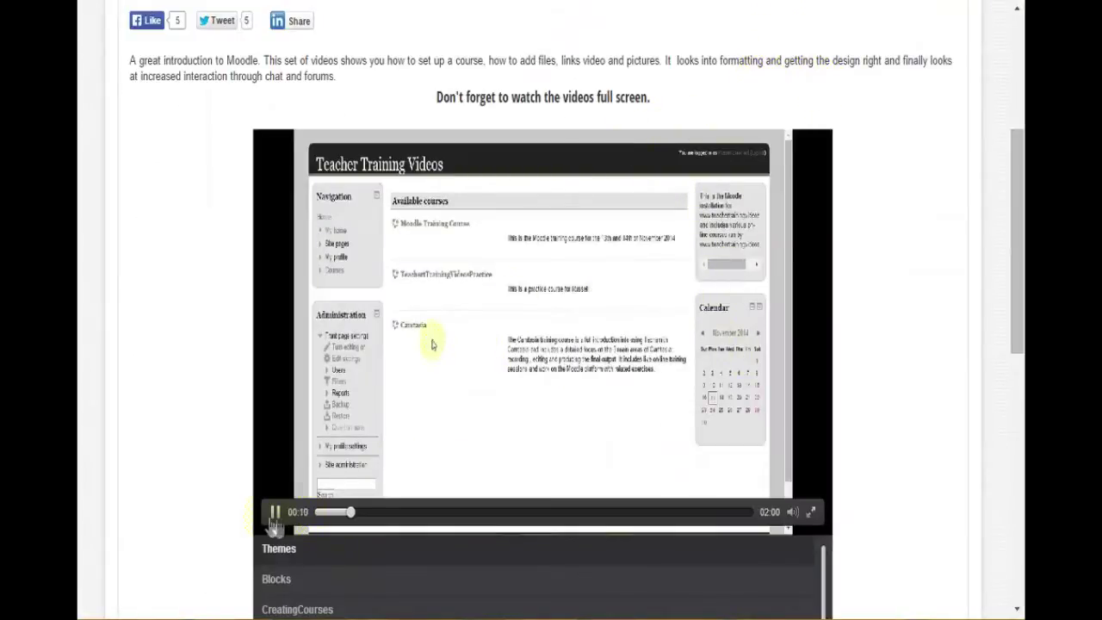
{"action": "left_click", "coordinate": [274, 512]}
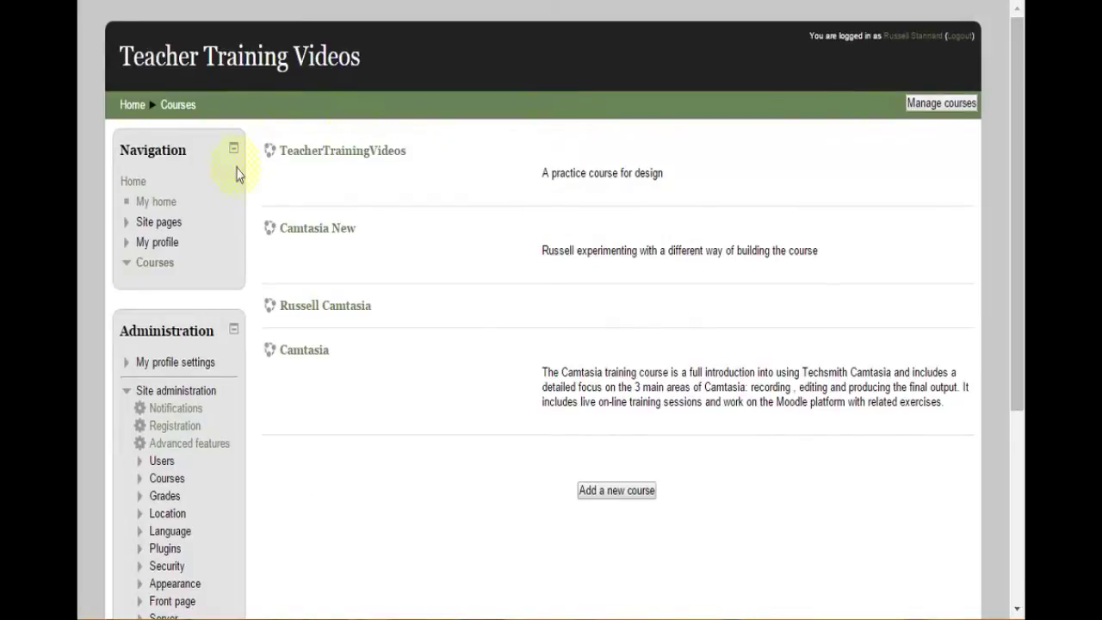
Open the TeacherTrainingVideos course, review its weekly sections and open its course settings for editing
{"action": "left_click", "coordinate": [343, 153]}
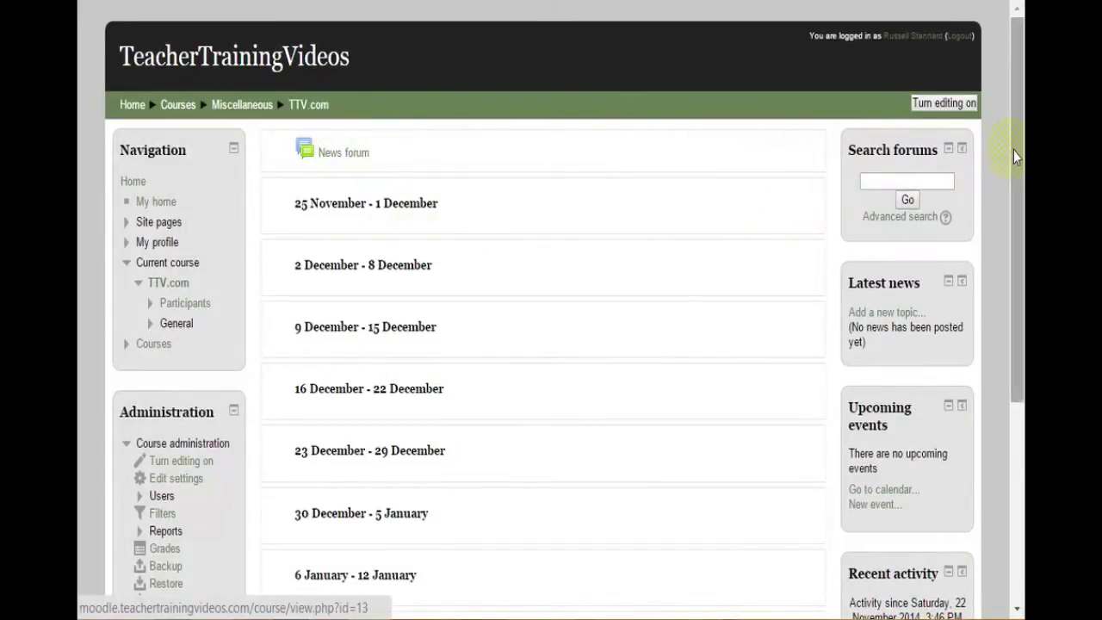
{"action": "left_click_drag", "start_coordinate": [1014, 150], "coordinate": [1014, 156]}
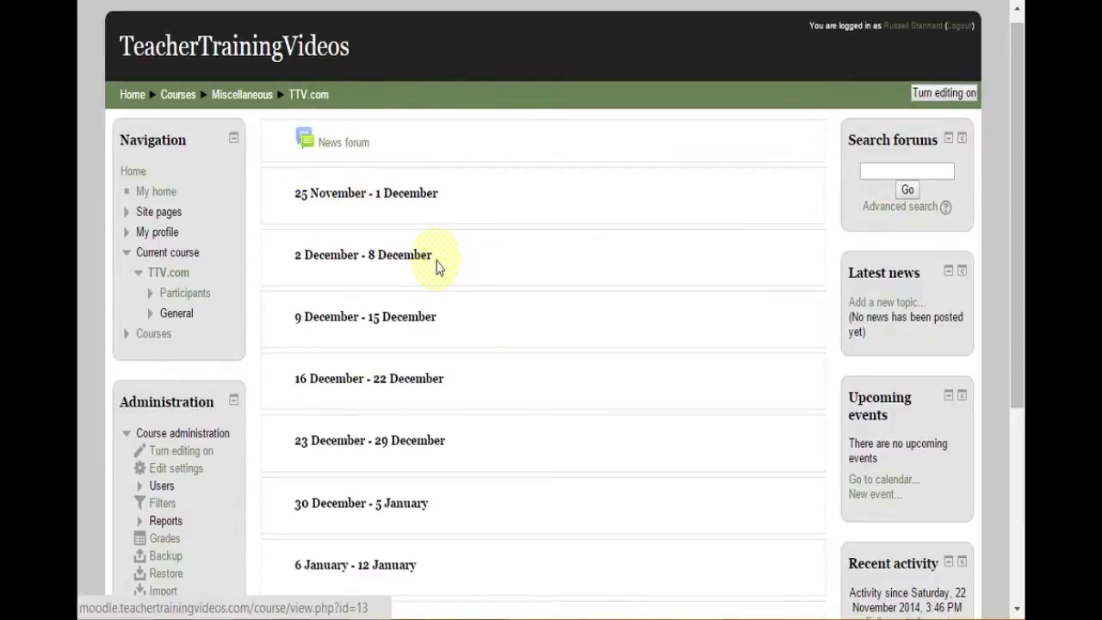
{"action": "left_click_drag", "start_coordinate": [1017, 151], "coordinate": [1016, 174]}
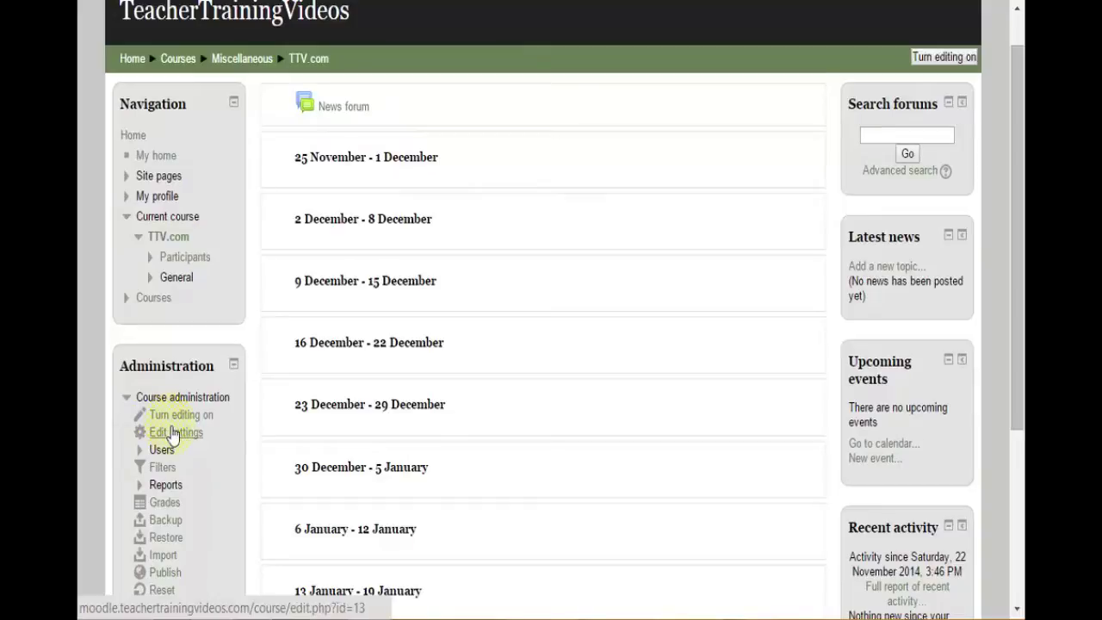
{"action": "left_click", "coordinate": [173, 434]}
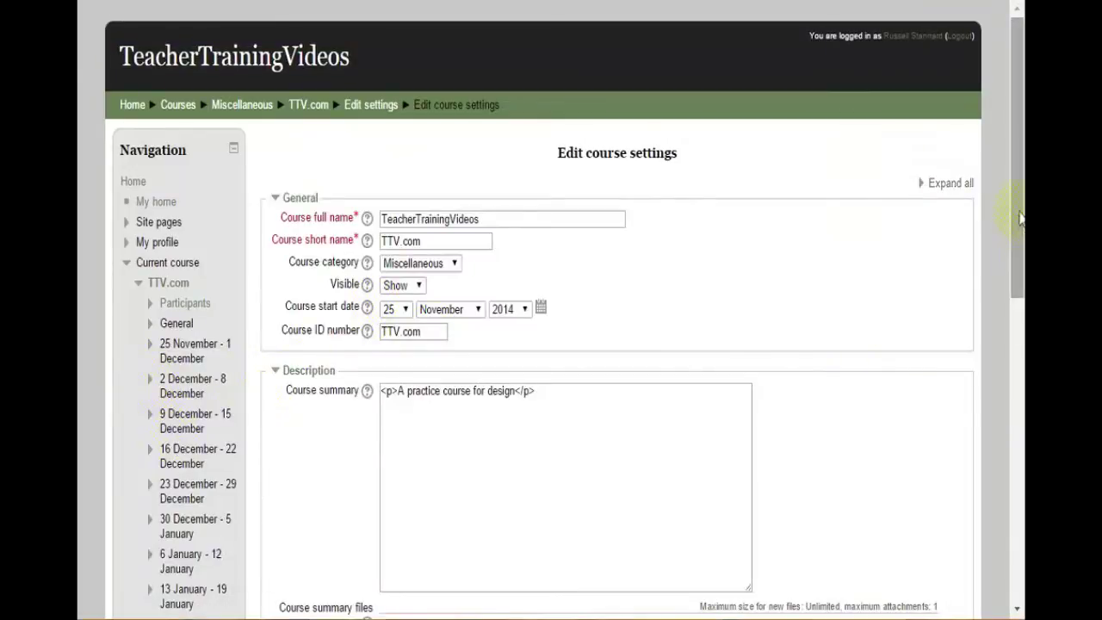
Set the course to Grid format with 3 sections and save the changes
{"action": "left_click_drag", "start_coordinate": [1014, 227], "coordinate": [1012, 406]}
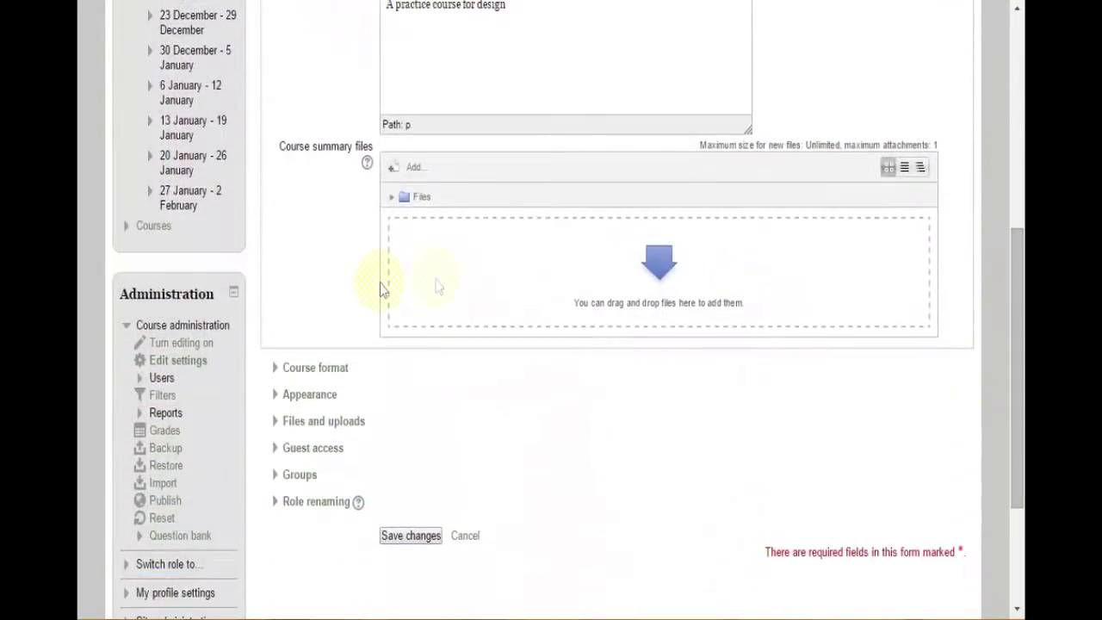
{"action": "left_click", "coordinate": [281, 369]}
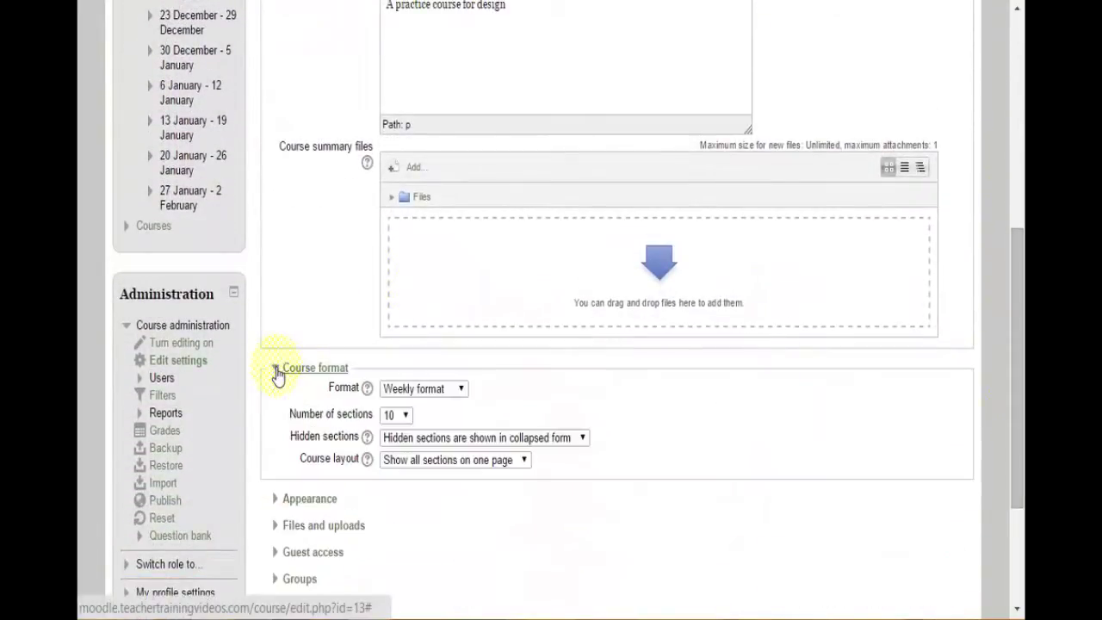
{"action": "left_click", "coordinate": [406, 416]}
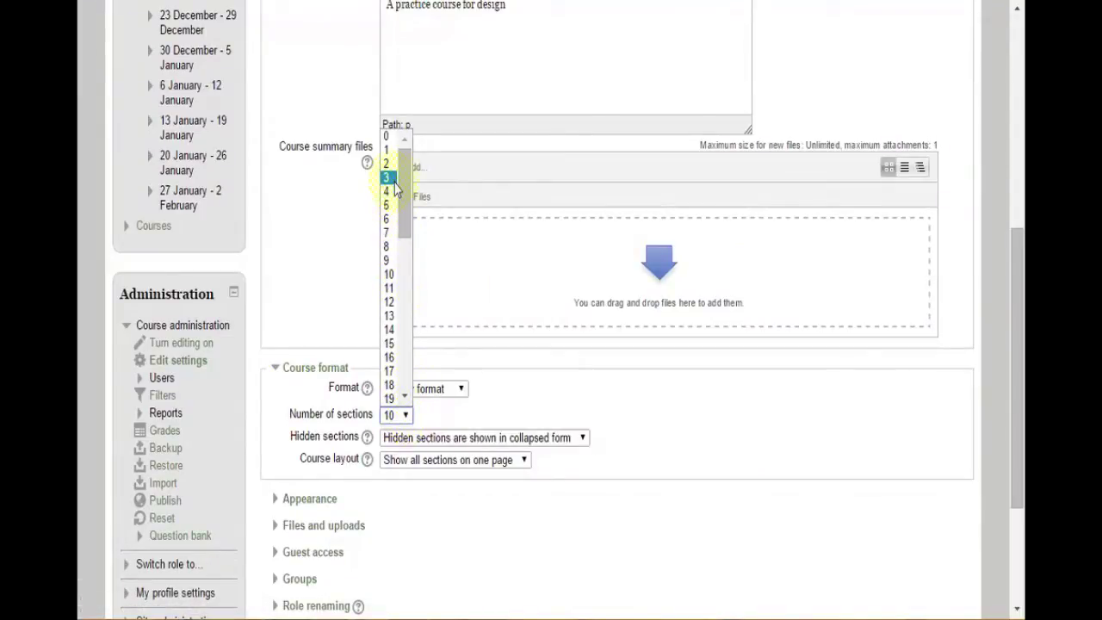
{"action": "left_click", "coordinate": [387, 177]}
{"action": "left_click", "coordinate": [462, 390]}
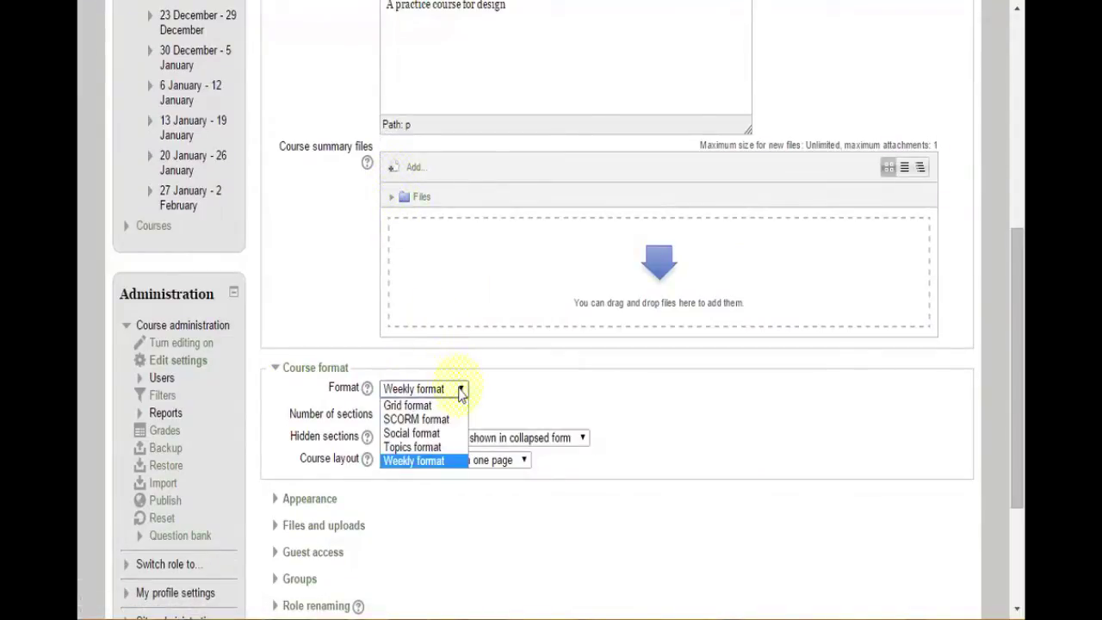
{"action": "left_click", "coordinate": [426, 405]}
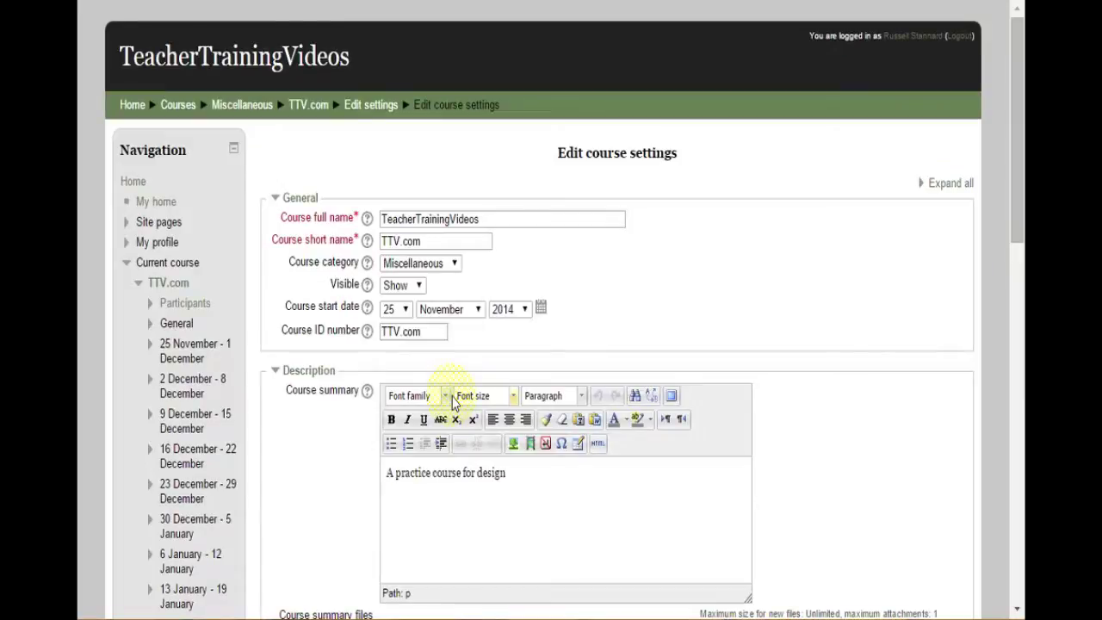
{"action": "left_click_drag", "start_coordinate": [1018, 143], "coordinate": [1013, 500]}
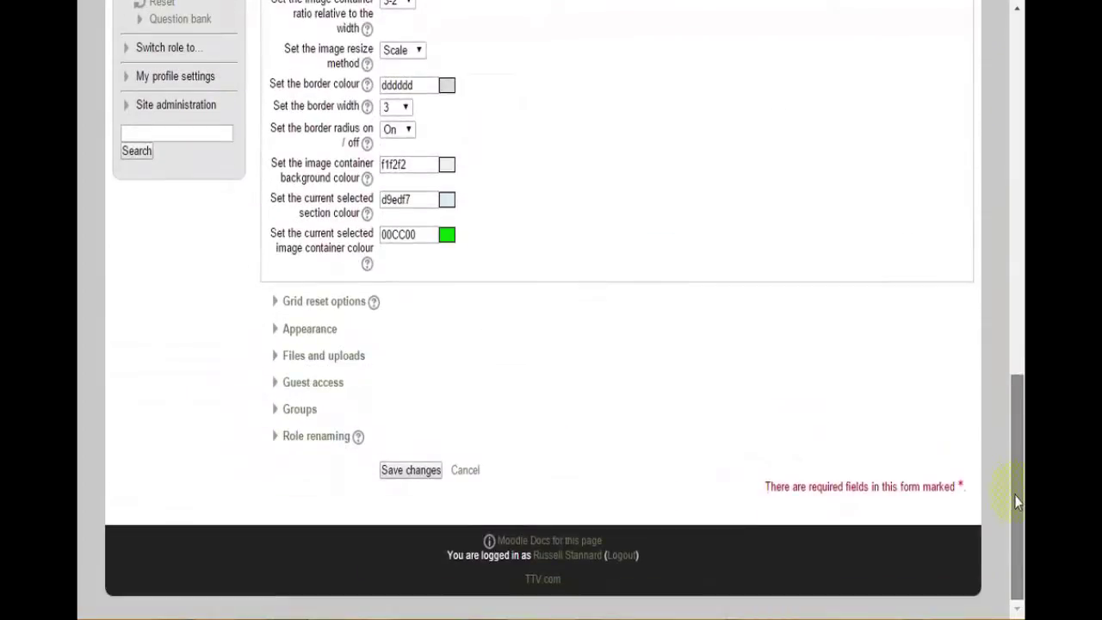
{"action": "left_click", "coordinate": [415, 472]}
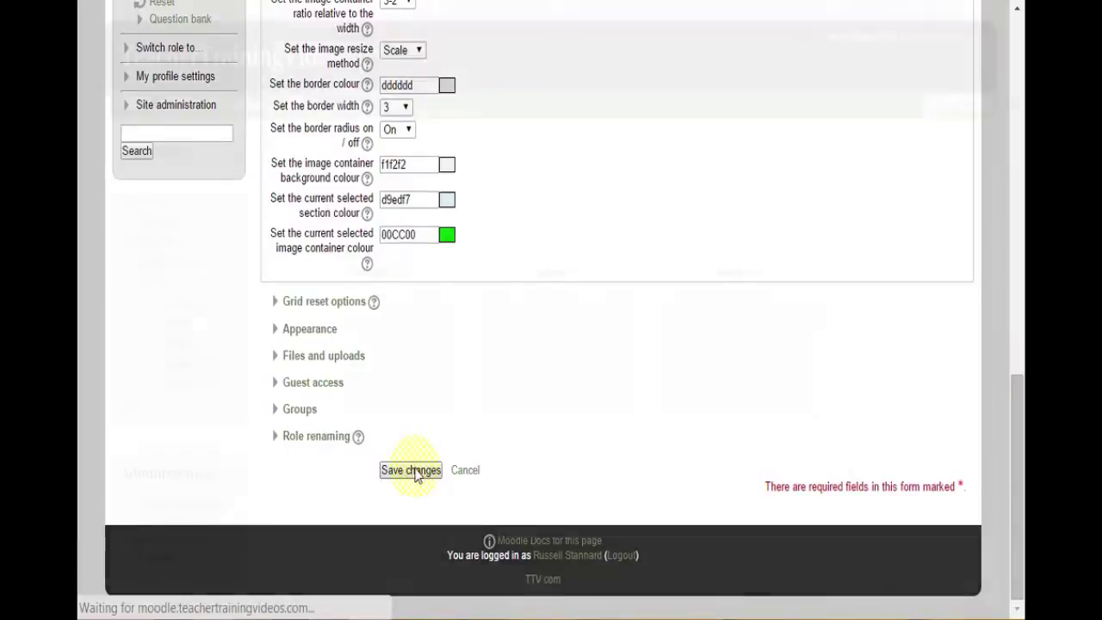
Open Section 1 from the course grid to view its contents, and close it again
{"action": "scroll", "coordinate": [1014, 151], "scroll_direction": "down", "scroll_amount": 2}
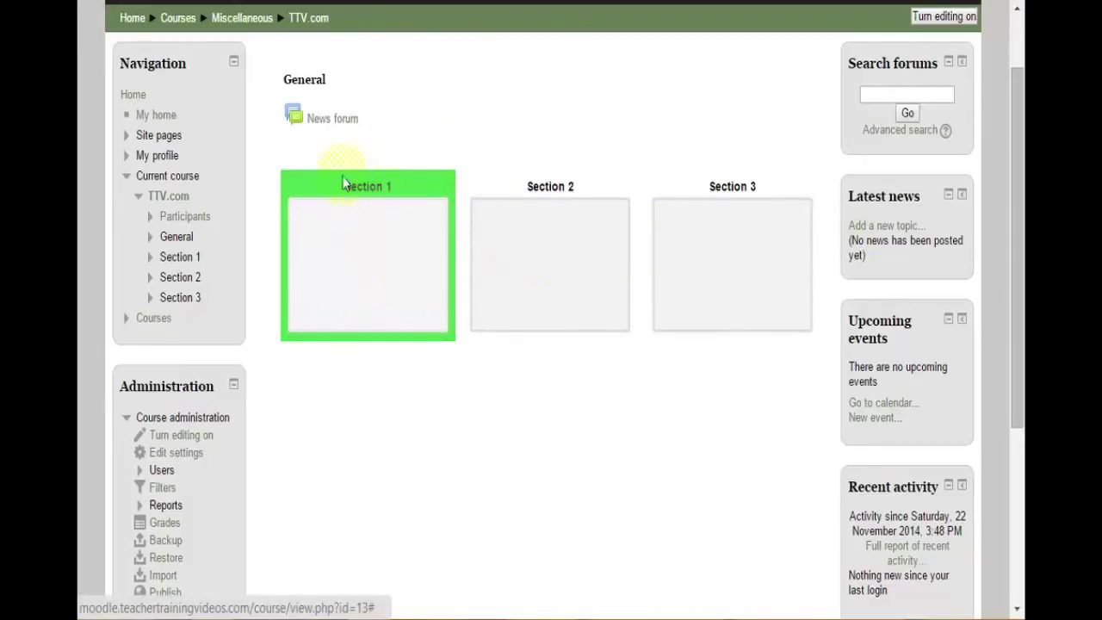
{"action": "left_click", "coordinate": [369, 251]}
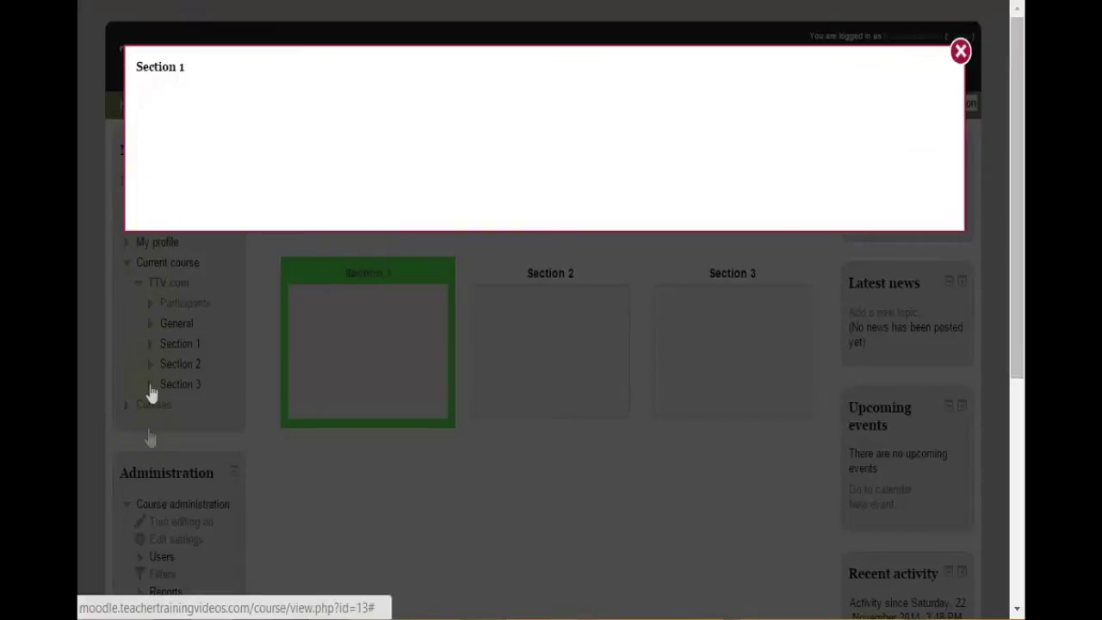
{"action": "mouse_move", "coordinate": [130, 150]}
{"action": "left_click", "coordinate": [960, 54]}
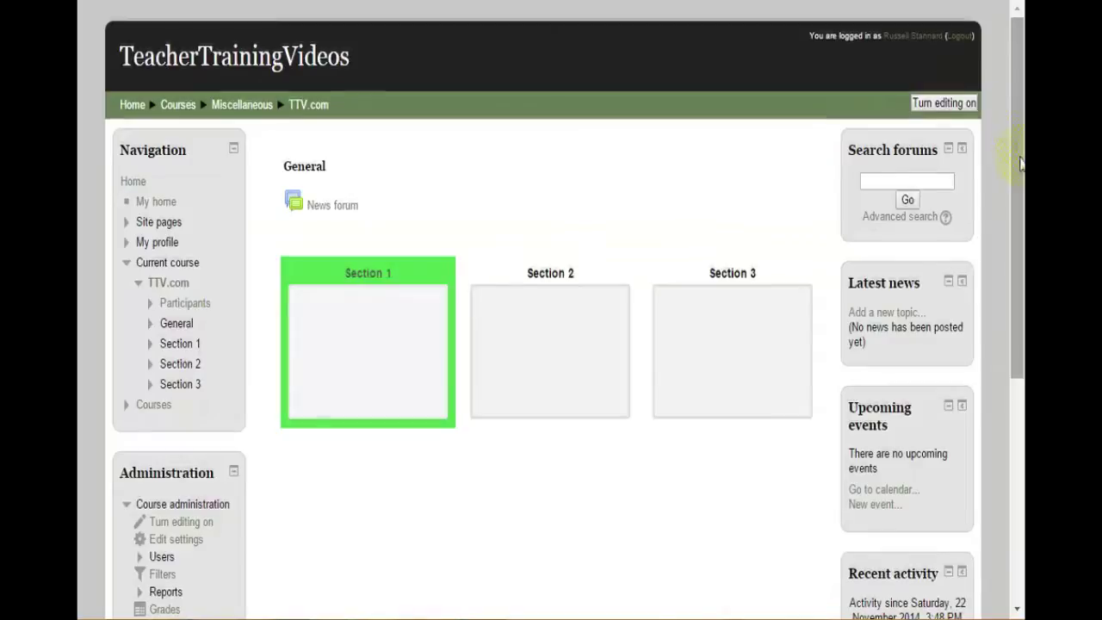
Turn on course editing and open the image settings for Section 1's grid box
{"action": "scroll", "coordinate": [1021, 155], "scroll_direction": "down", "scroll_amount": 3}
{"action": "left_click", "coordinate": [189, 411]}
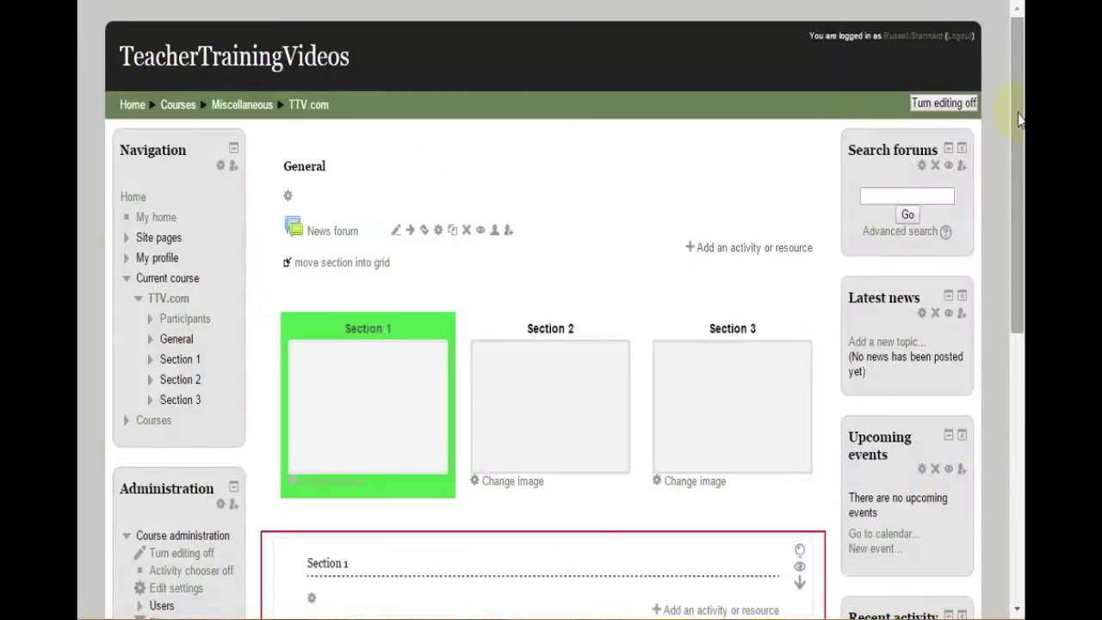
{"action": "scroll", "coordinate": [1019, 120], "scroll_direction": "down", "scroll_amount": 3}
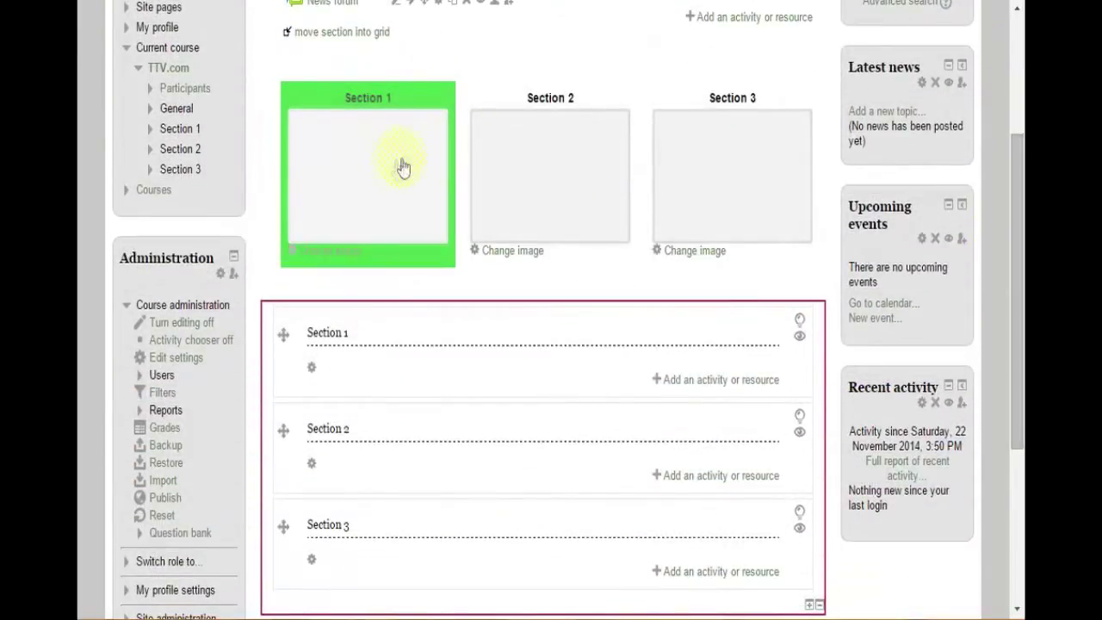
{"action": "left_click", "coordinate": [322, 253]}
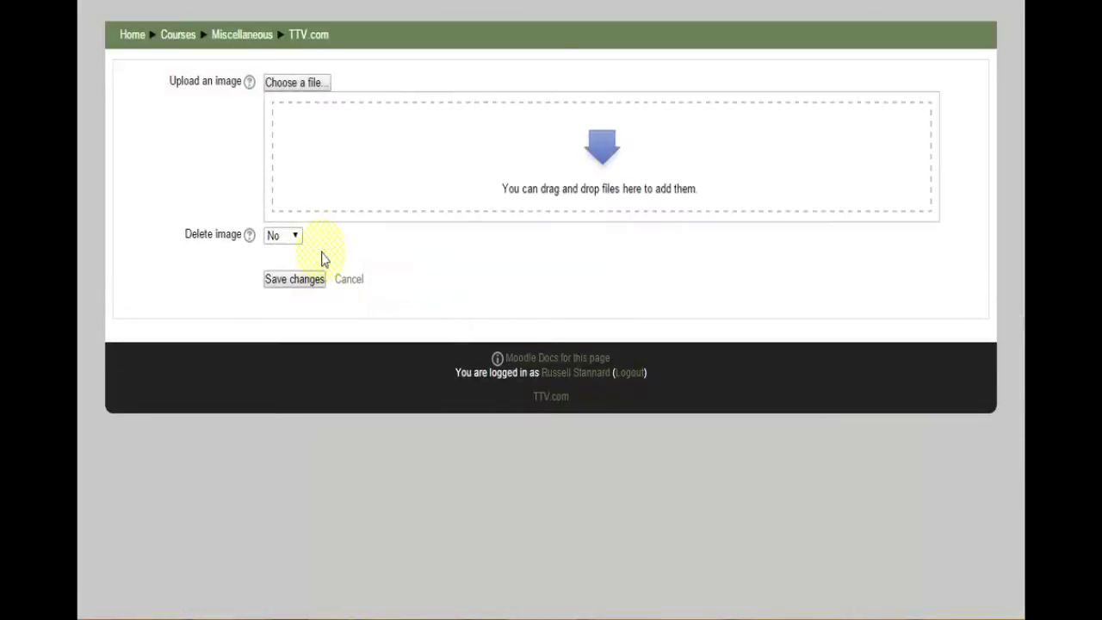
Look through the recent files available in the file picker for Section 1's image
{"action": "left_click", "coordinate": [285, 86]}
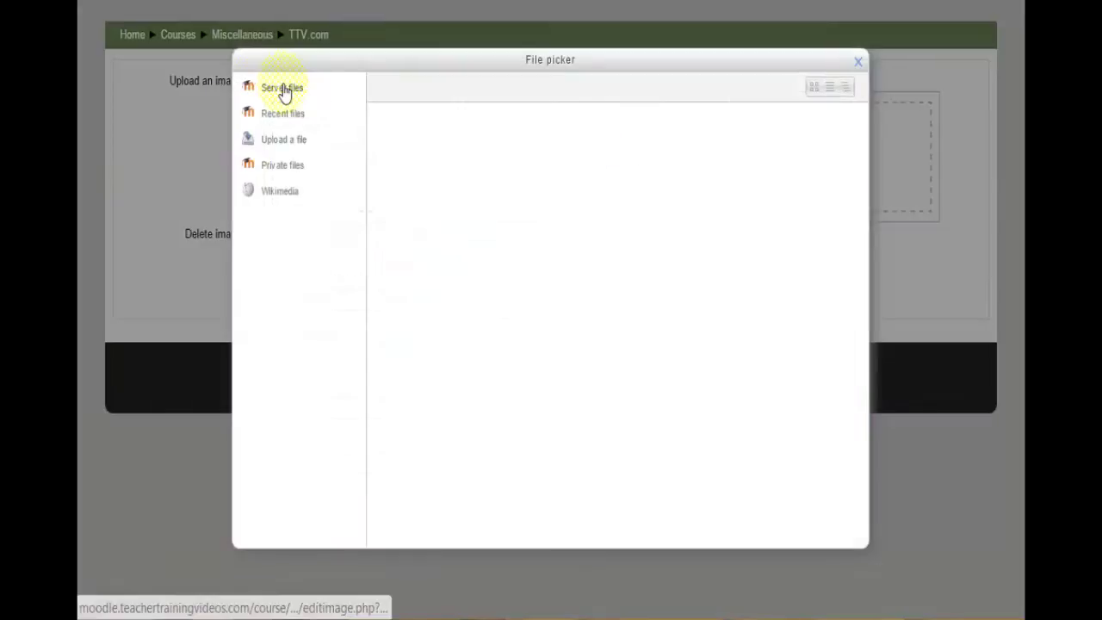
{"action": "left_click", "coordinate": [275, 119]}
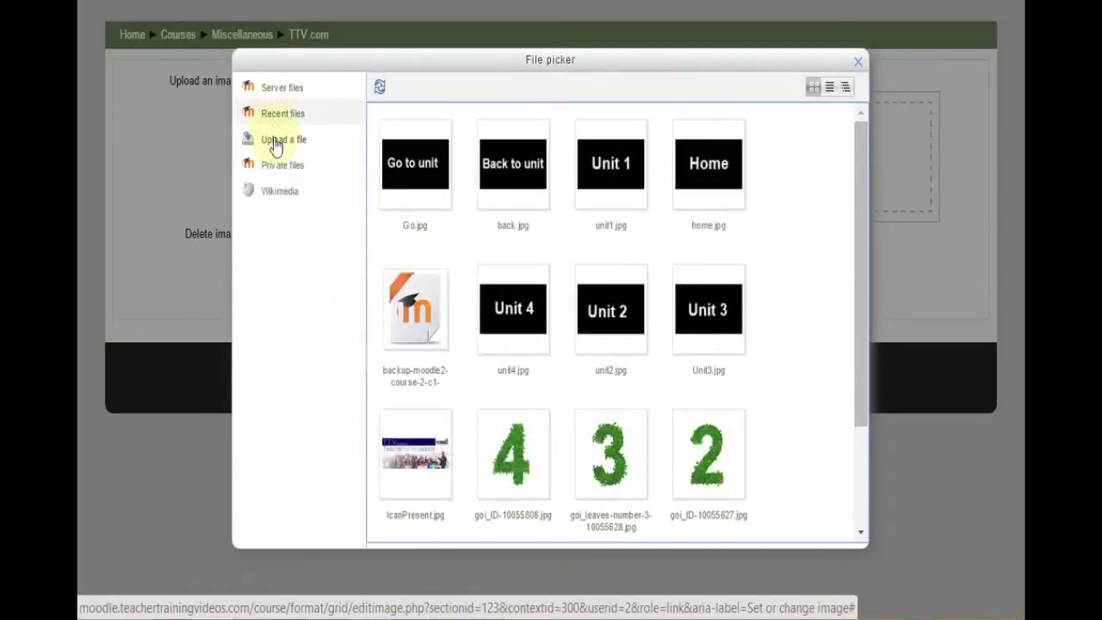
{"action": "left_click_drag", "start_coordinate": [870, 260], "coordinate": [870, 319]}
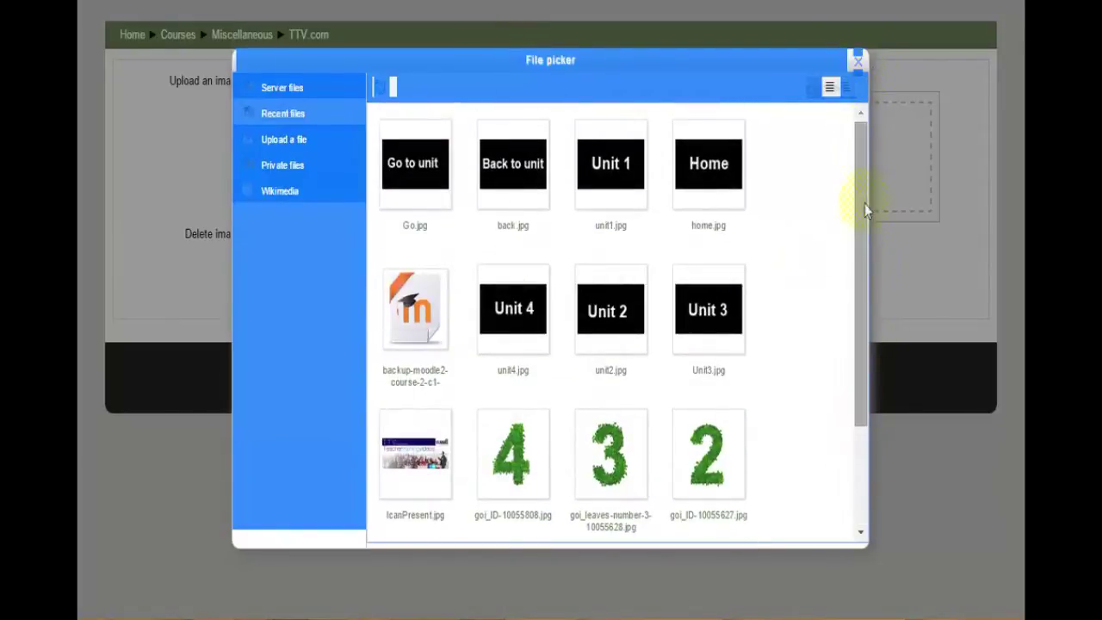
{"action": "left_click_drag", "start_coordinate": [864, 200], "coordinate": [872, 394]}
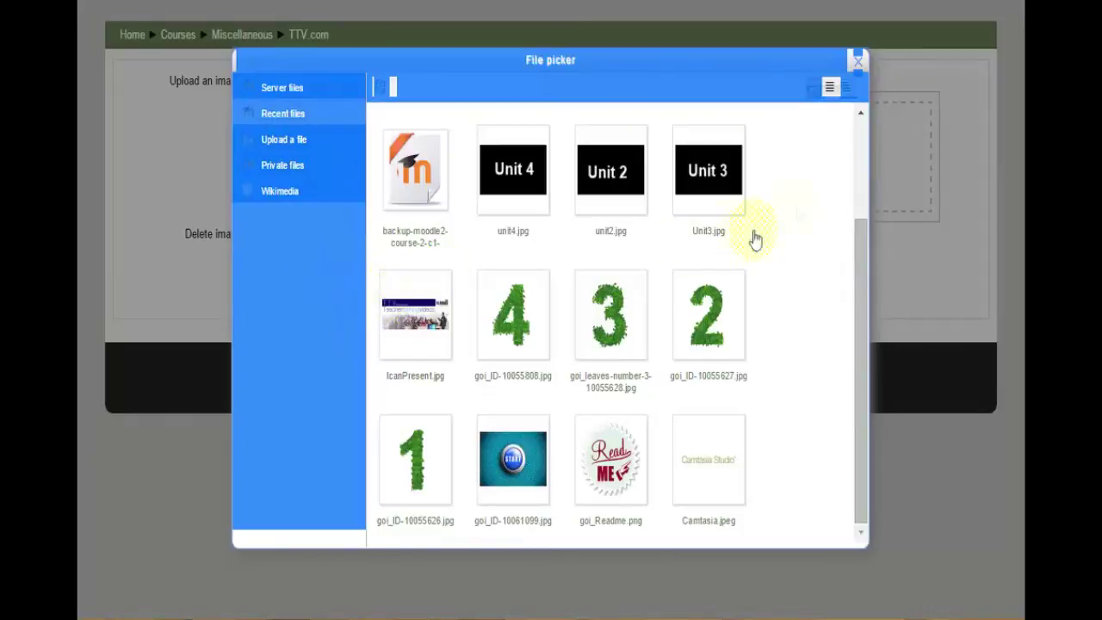
{"action": "left_click_drag", "start_coordinate": [861, 250], "coordinate": [876, 78]}
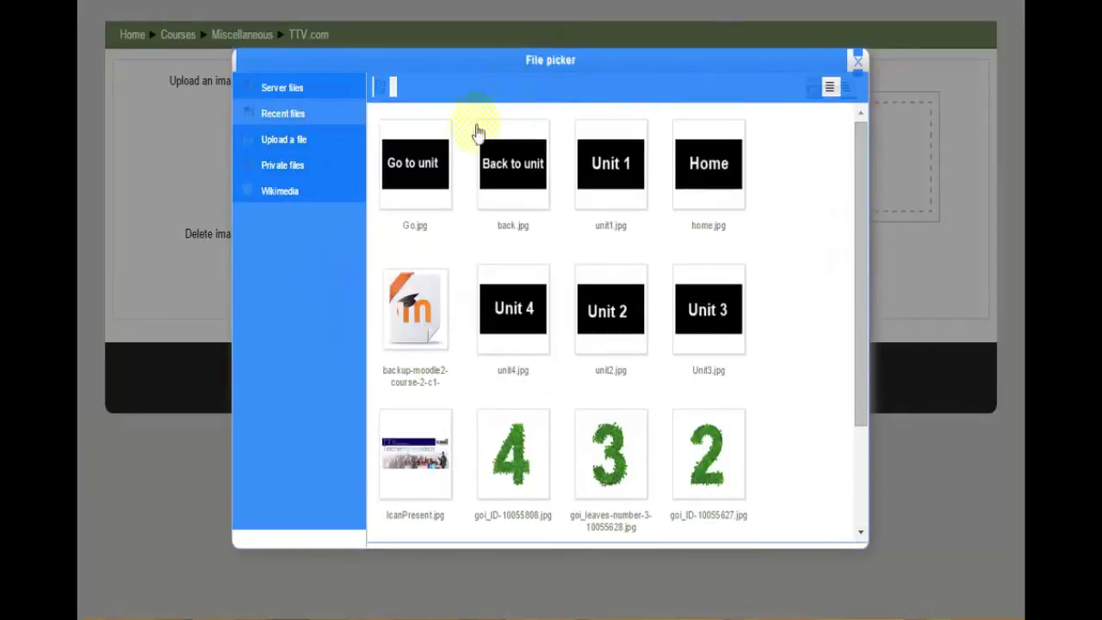
{"action": "left_click", "coordinate": [462, 197]}
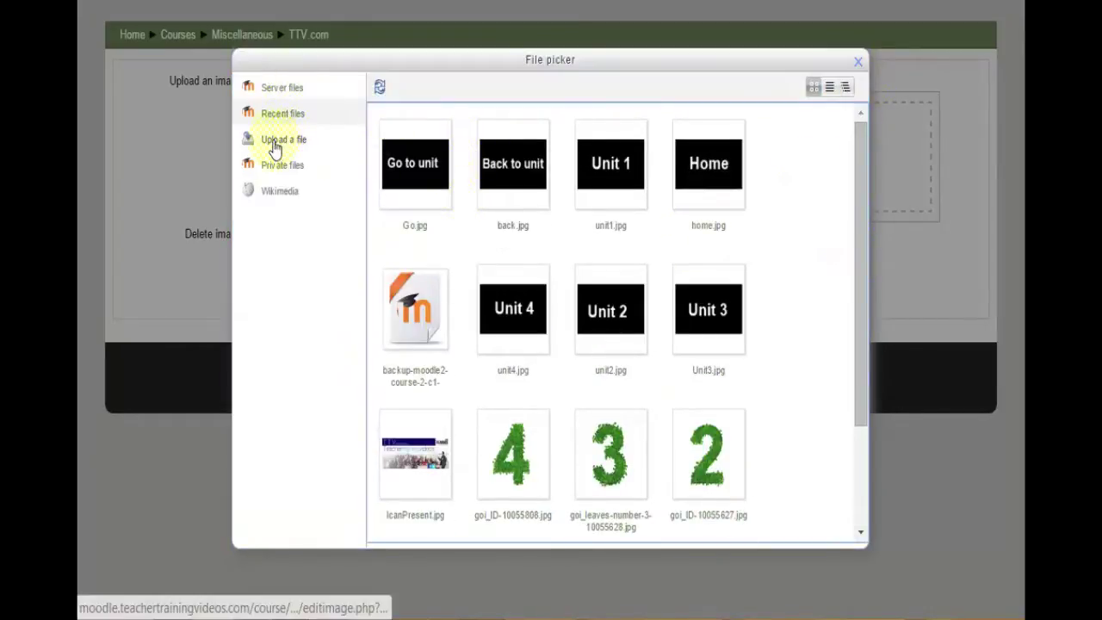
Choose to upload a file for Section 1's image and browse to the icons folder within Pictures
{"action": "left_click", "coordinate": [274, 144]}
{"action": "left_click", "coordinate": [568, 251]}
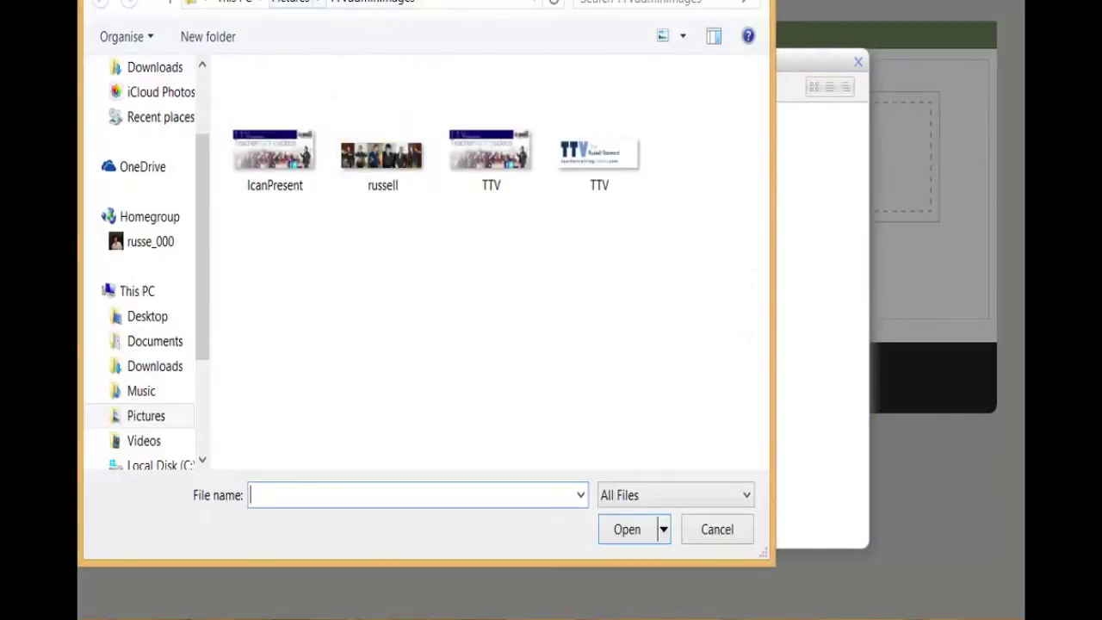
{"action": "left_click", "coordinate": [290, 3]}
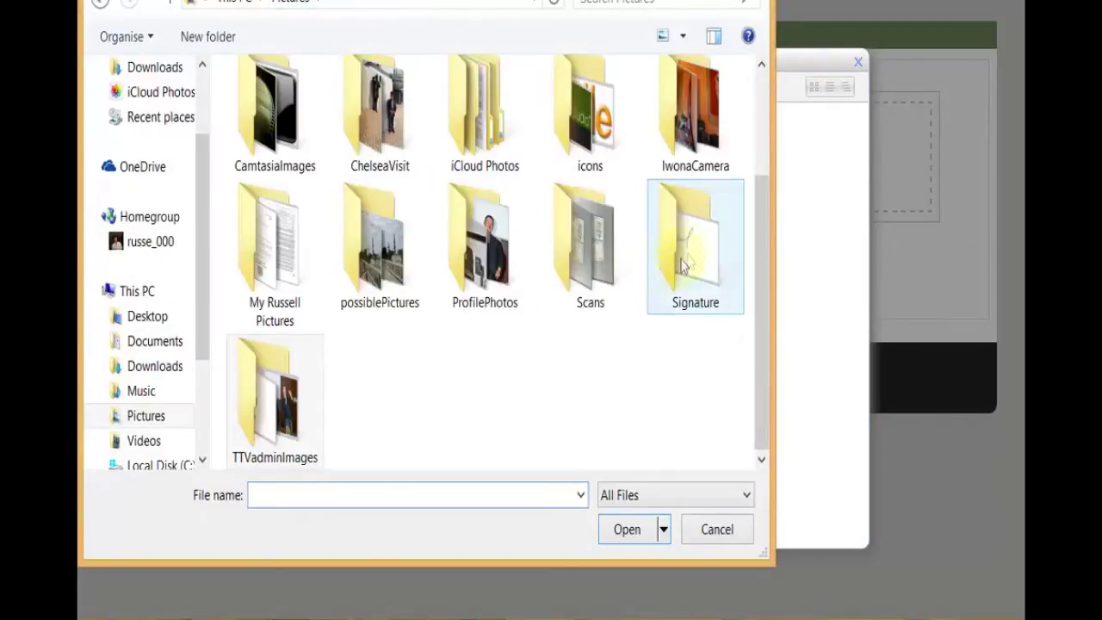
{"action": "double_click", "coordinate": [475, 109]}
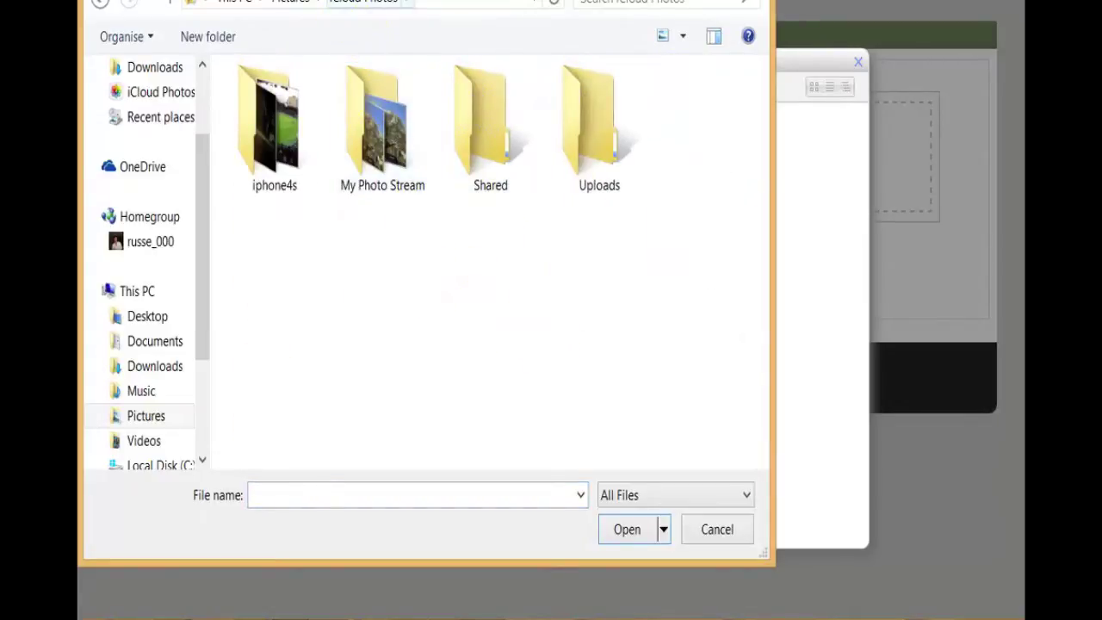
{"action": "left_click", "coordinate": [290, 2]}
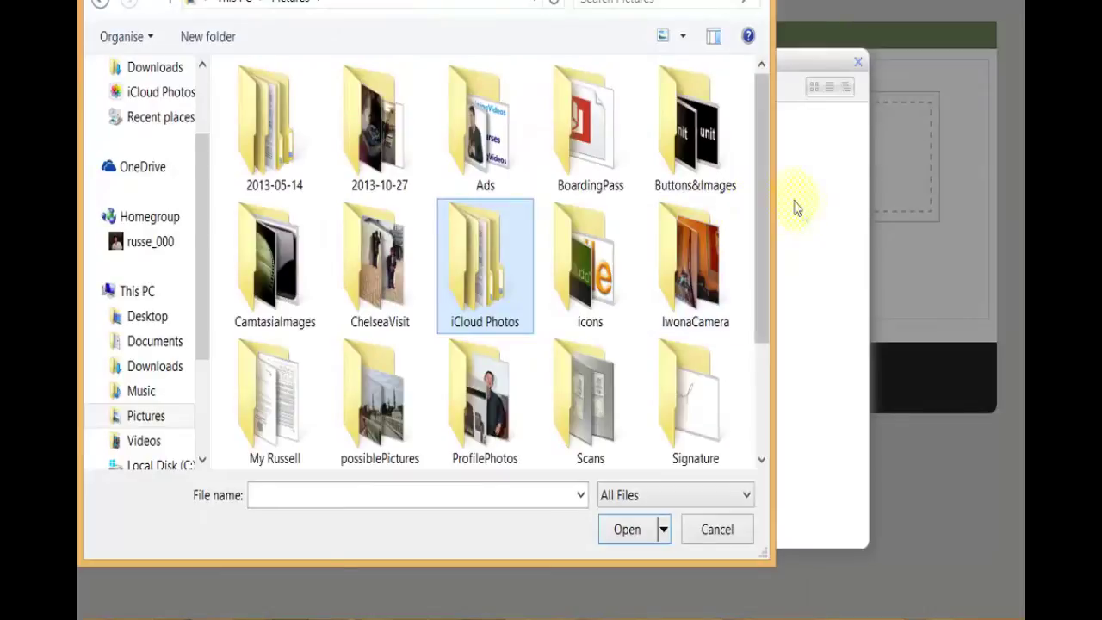
{"action": "left_click_drag", "start_coordinate": [767, 194], "coordinate": [769, 236]}
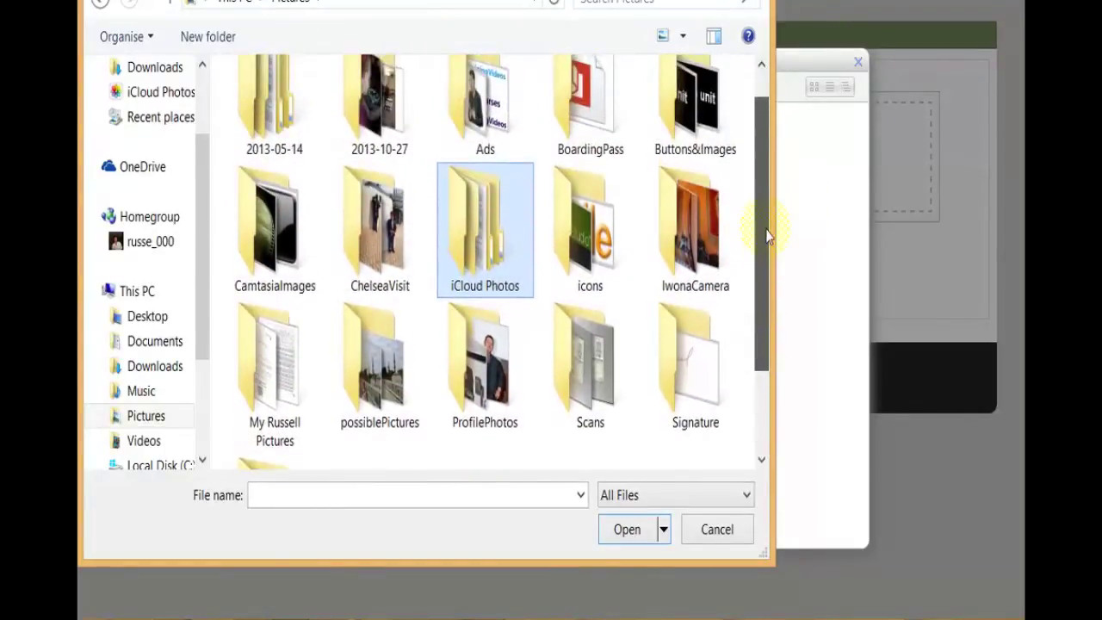
{"action": "double_click", "coordinate": [578, 254]}
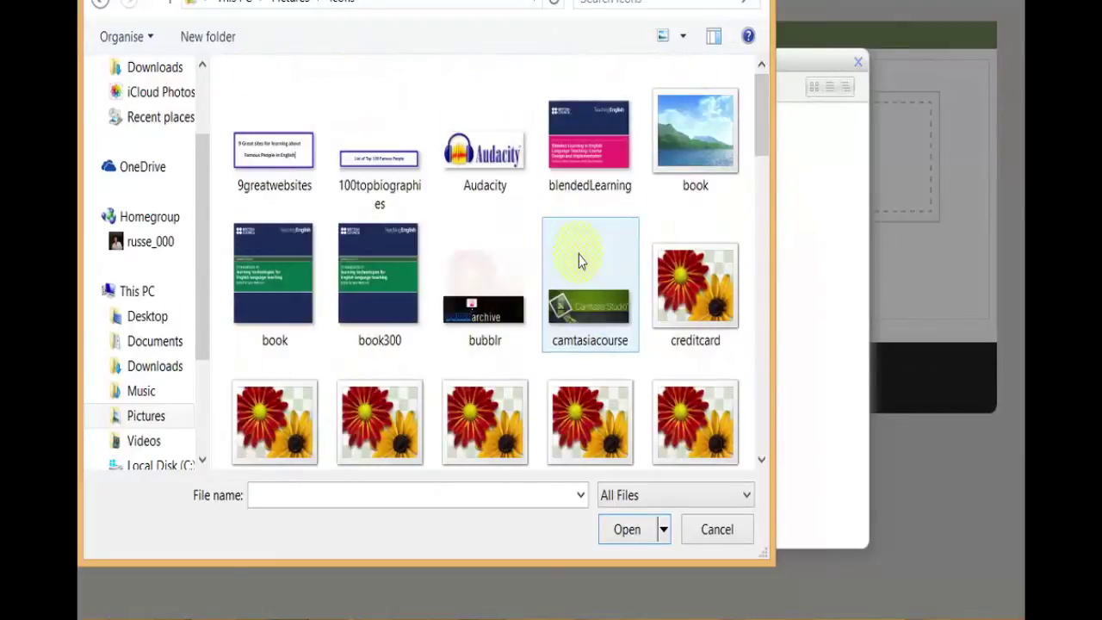
{"action": "left_click_drag", "start_coordinate": [762, 138], "coordinate": [760, 308]}
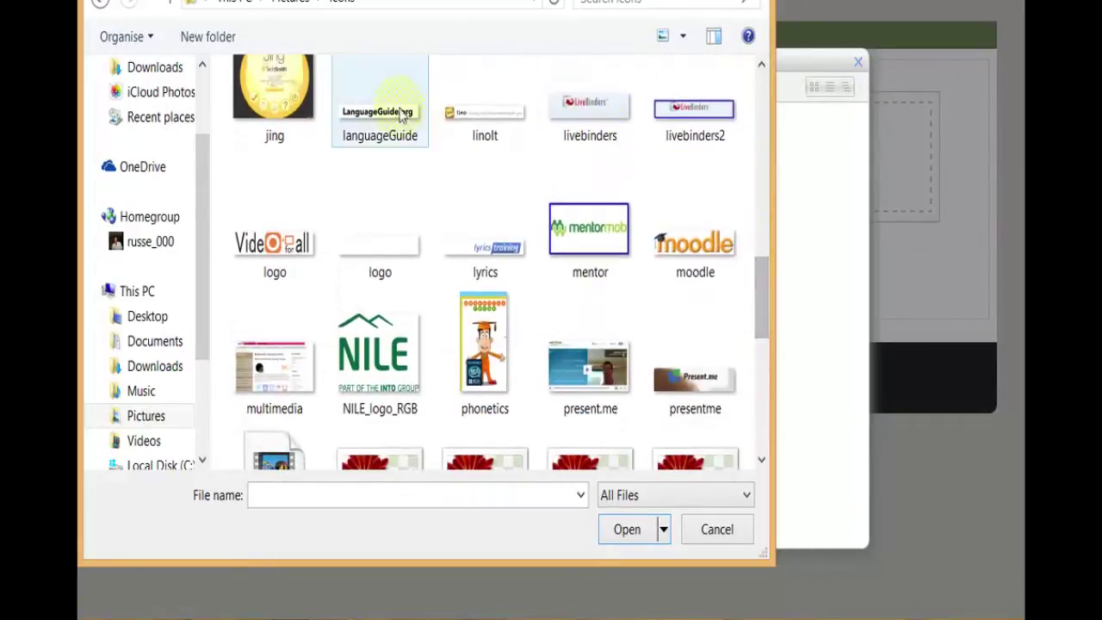
Upload jing.png from the icons folder as Section 1's grid image and save the changes
{"action": "left_click", "coordinate": [265, 105]}
{"action": "left_click", "coordinate": [627, 530]}
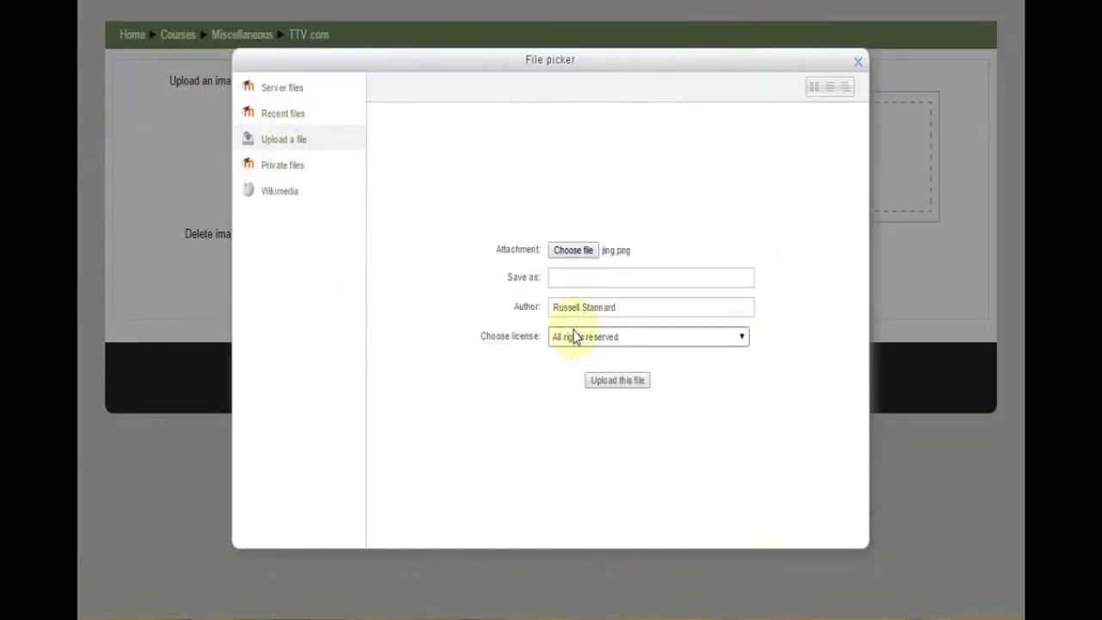
{"action": "left_click", "coordinate": [616, 379]}
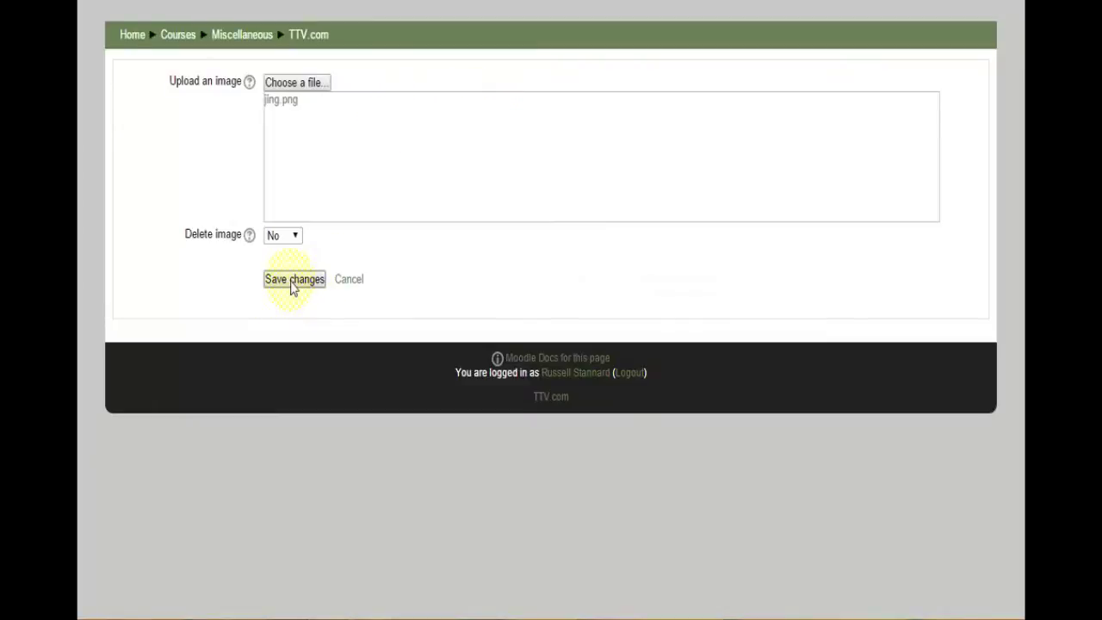
{"action": "left_click", "coordinate": [292, 280]}
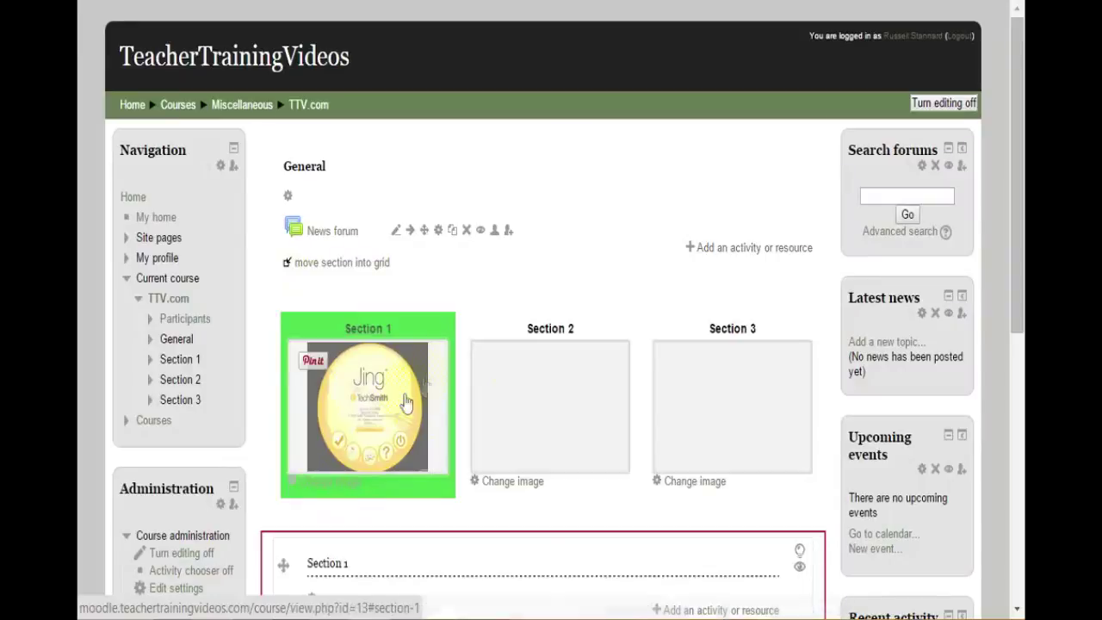
Open Section 1's summary settings and replace the default section name with "Working with JING"
{"action": "left_click_drag", "start_coordinate": [1016, 177], "coordinate": [1017, 276]}
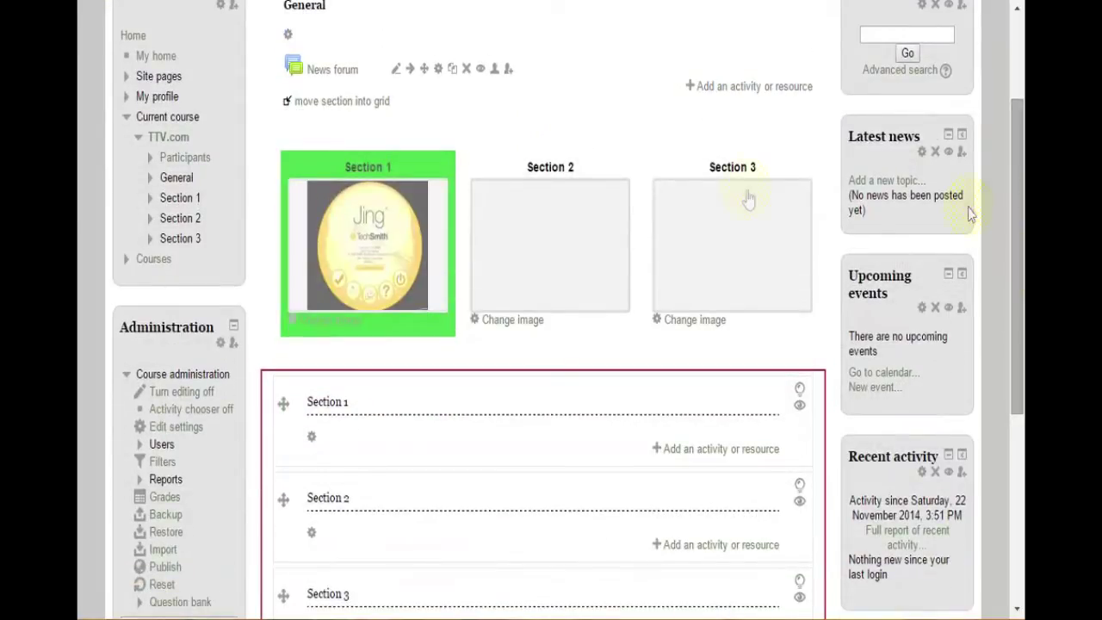
{"action": "left_click", "coordinate": [311, 439]}
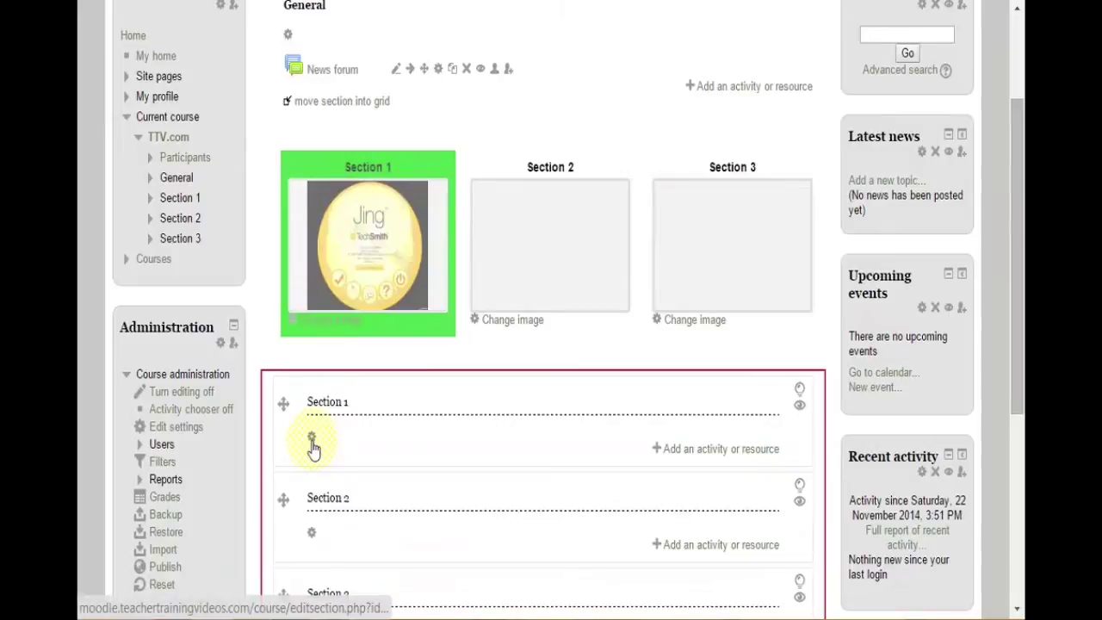
{"action": "left_click_drag", "start_coordinate": [1014, 244], "coordinate": [1016, 304]}
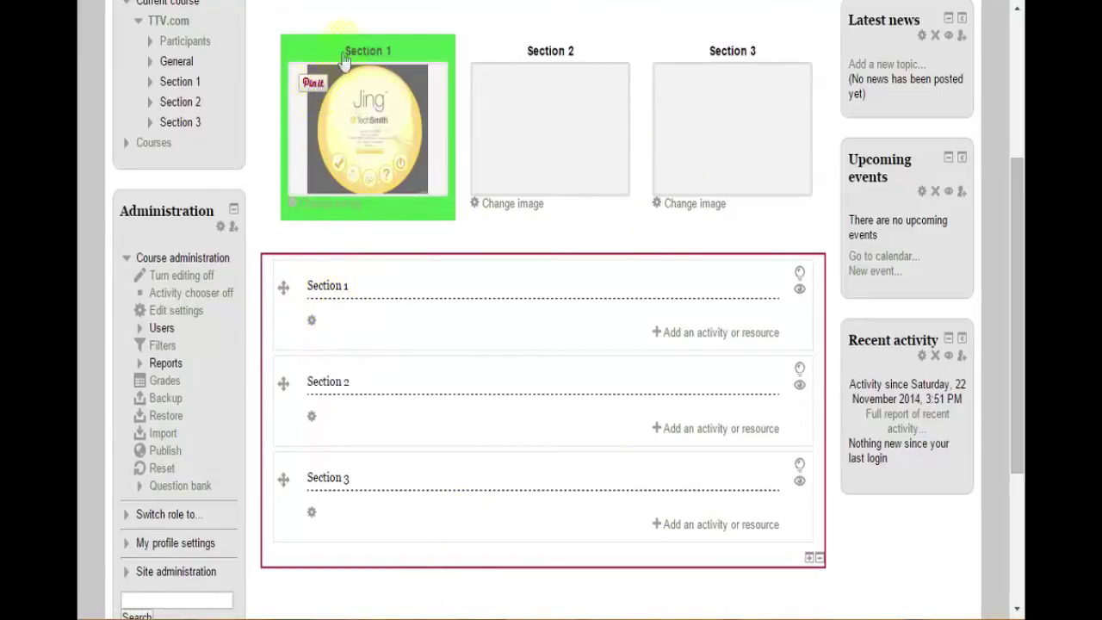
{"action": "left_click", "coordinate": [311, 321]}
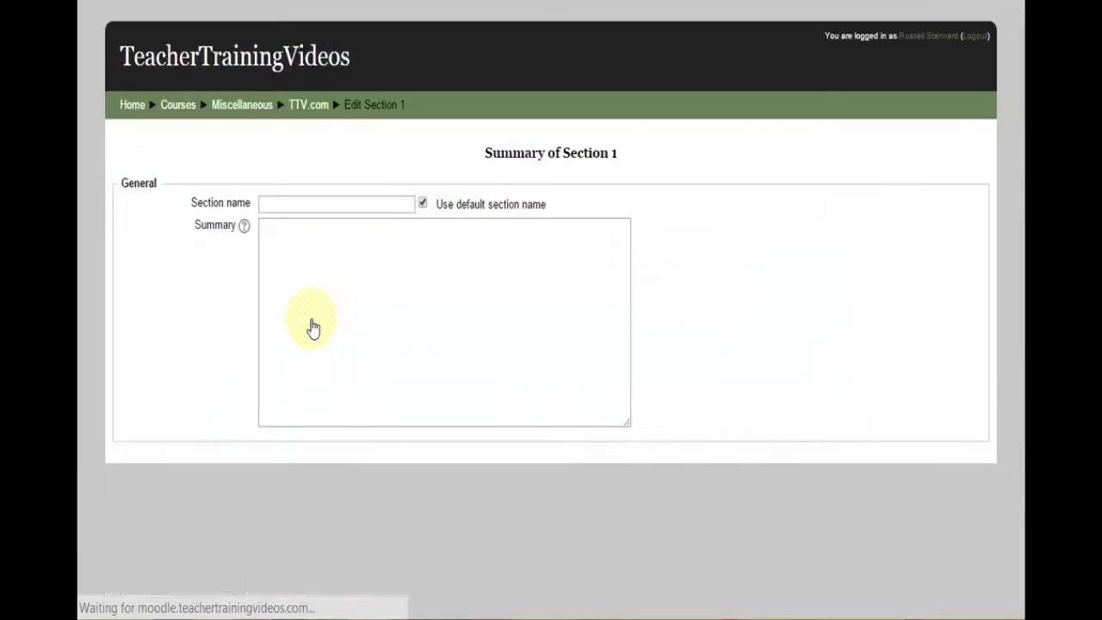
{"action": "left_click", "coordinate": [422, 205]}
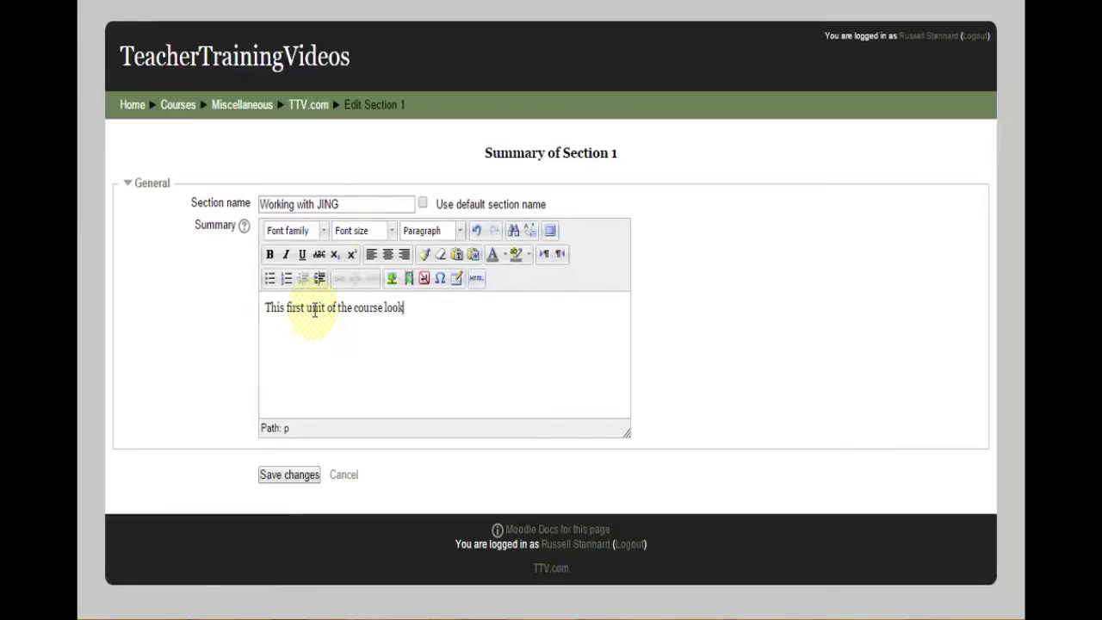
Enter the summary "This first unit of the course looks at the use of JING and its role in providing learning material on a course." and save it
{"action": "type", "text": "se of JING and its role in pro"}
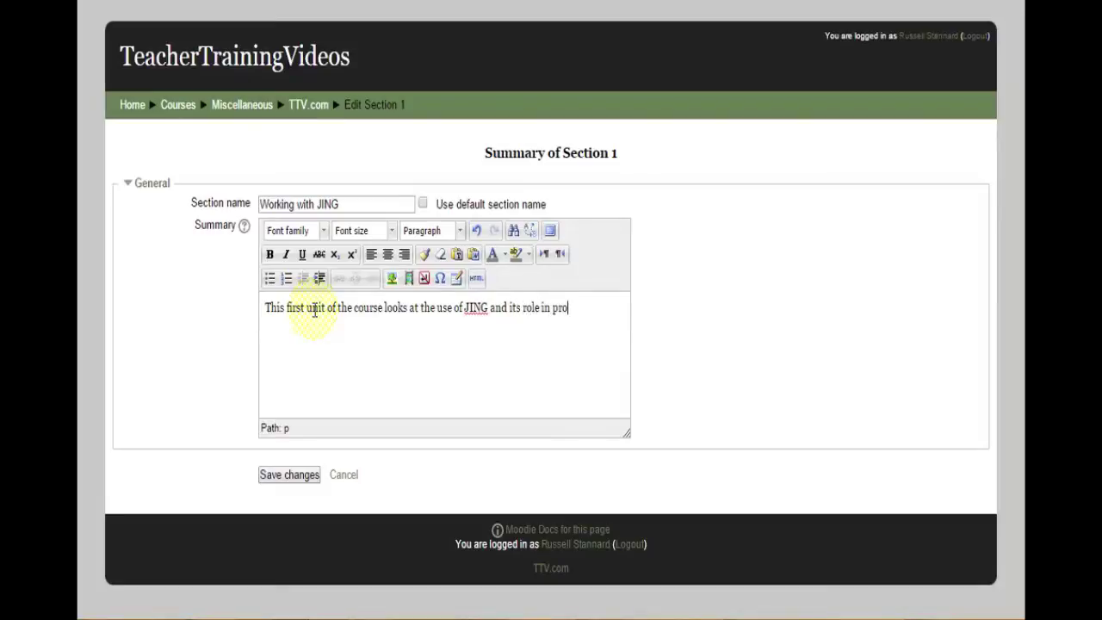
{"action": "type", "text": "arning material on a course."}
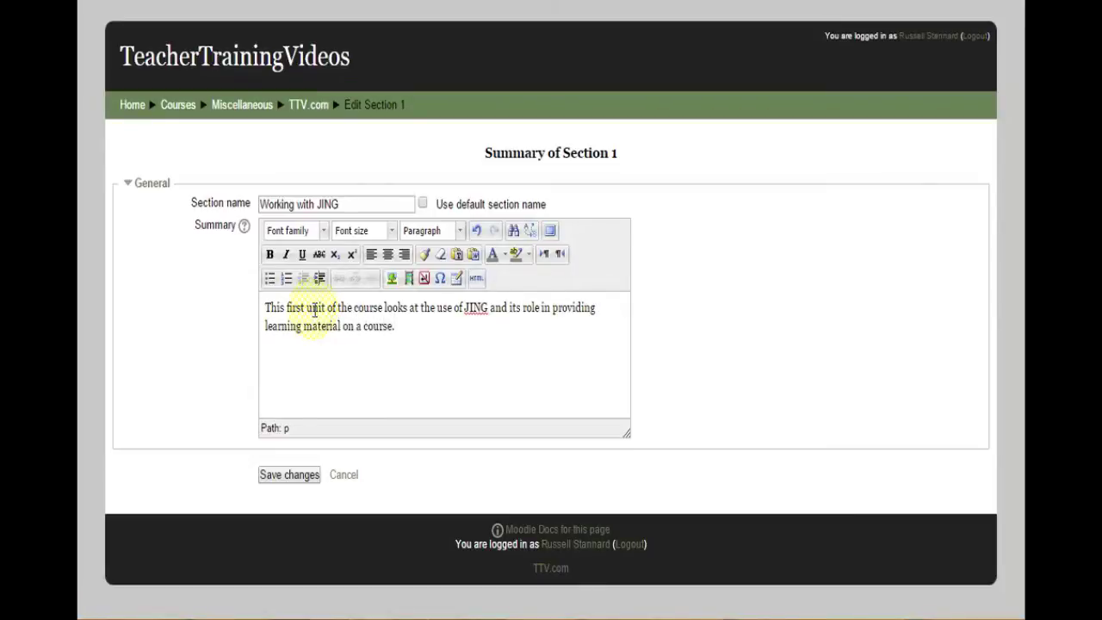
{"action": "left_click", "coordinate": [296, 478]}
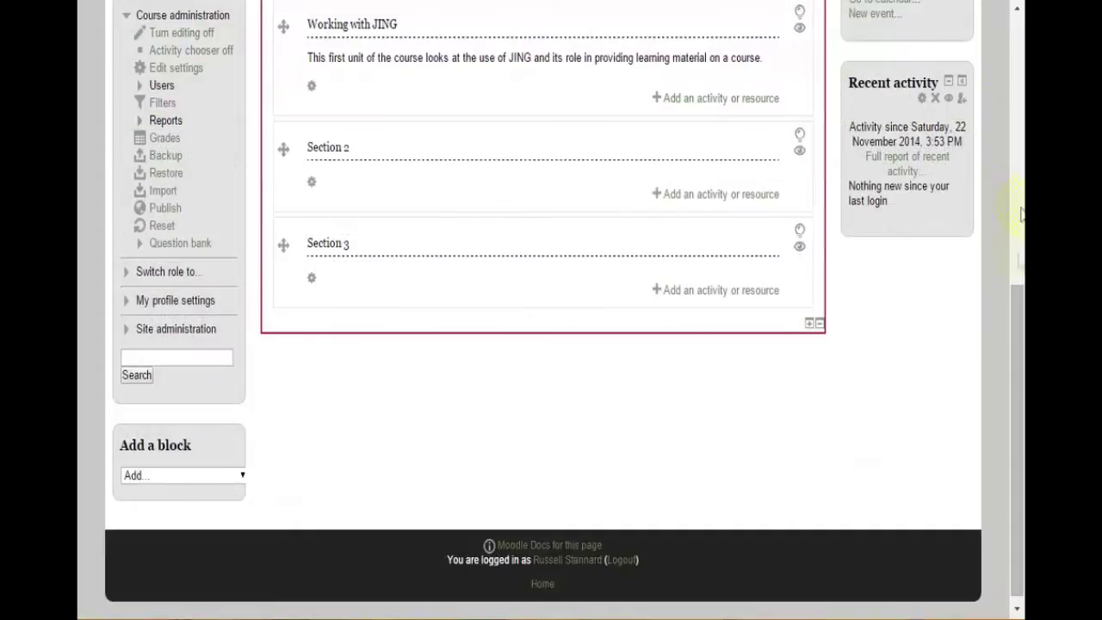
Turn course editing off, view the Working with JING section from the grid, and close it again
{"action": "left_click_drag", "start_coordinate": [1016, 316], "coordinate": [1017, 237]}
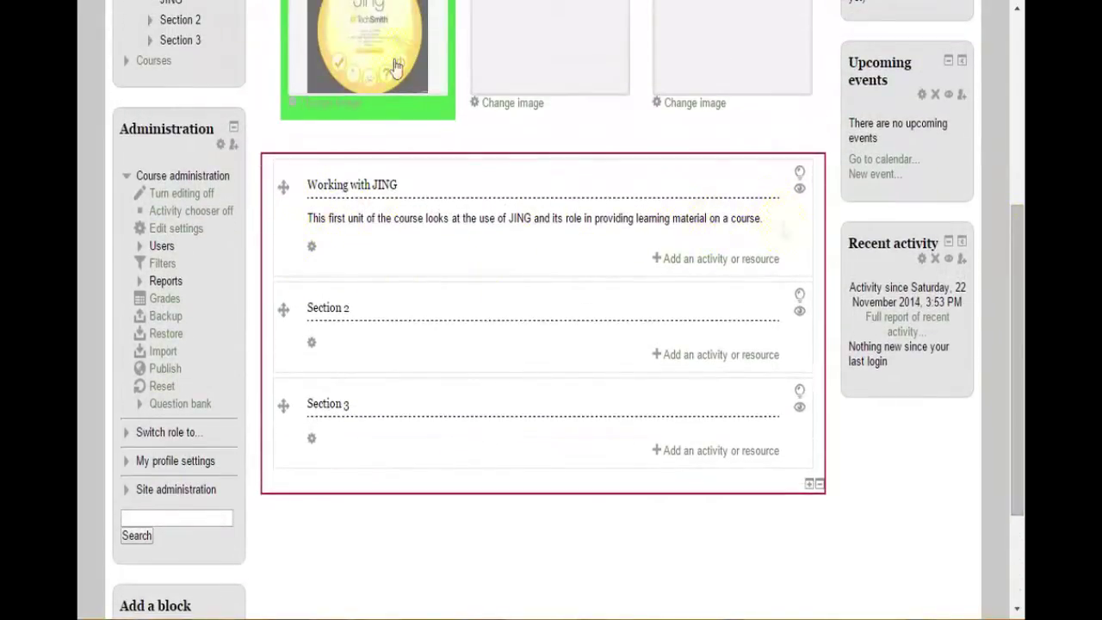
{"action": "left_click", "coordinate": [165, 198]}
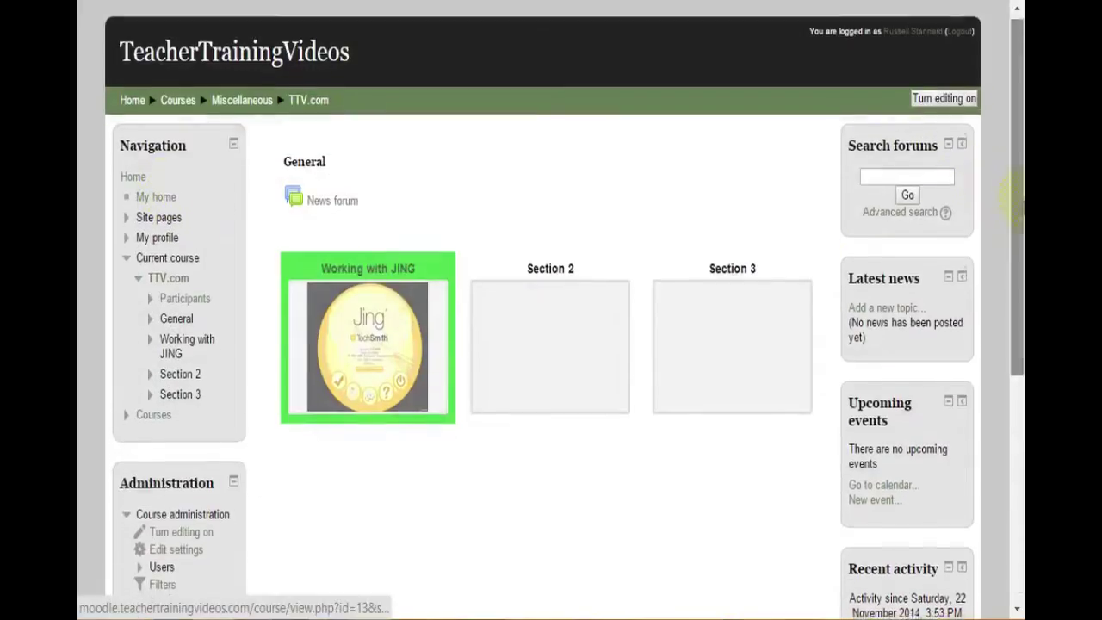
{"action": "left_click", "coordinate": [369, 340]}
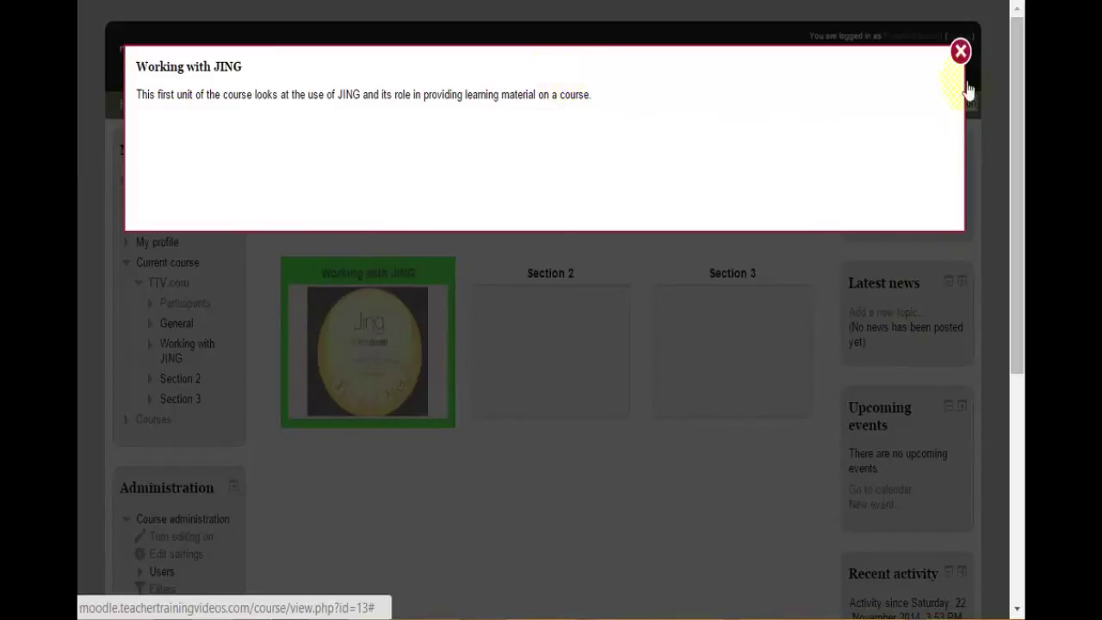
{"action": "left_click", "coordinate": [955, 55]}
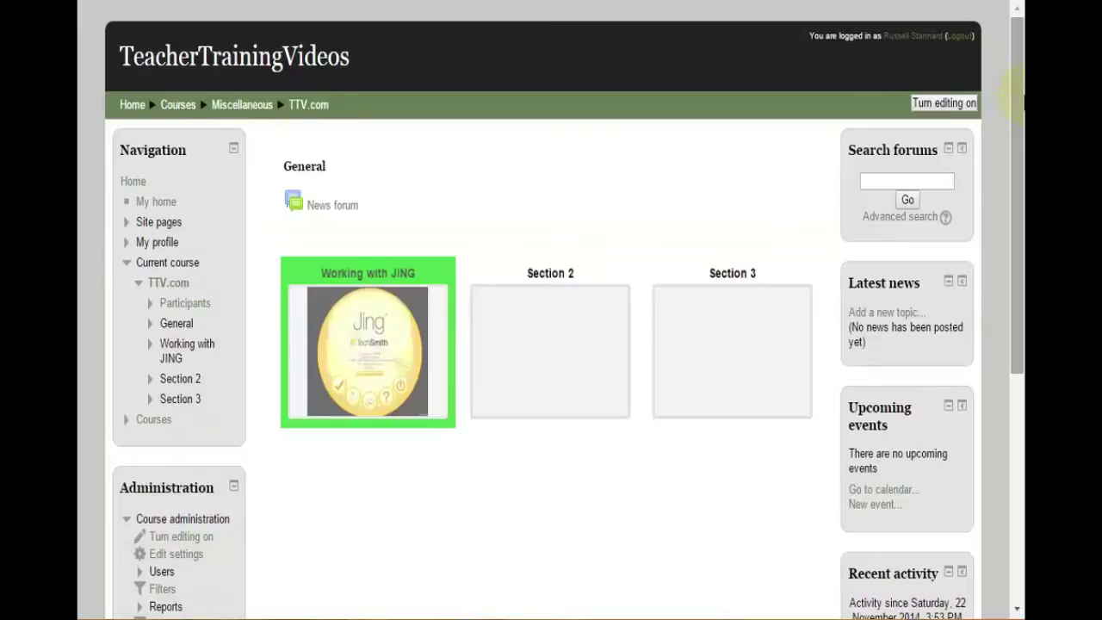
Turn course editing on and add the line "Unit 1 Working with JING" above the Working with JING section's summary text
{"action": "left_click_drag", "start_coordinate": [1016, 100], "coordinate": [1017, 147]}
{"action": "left_click", "coordinate": [173, 457]}
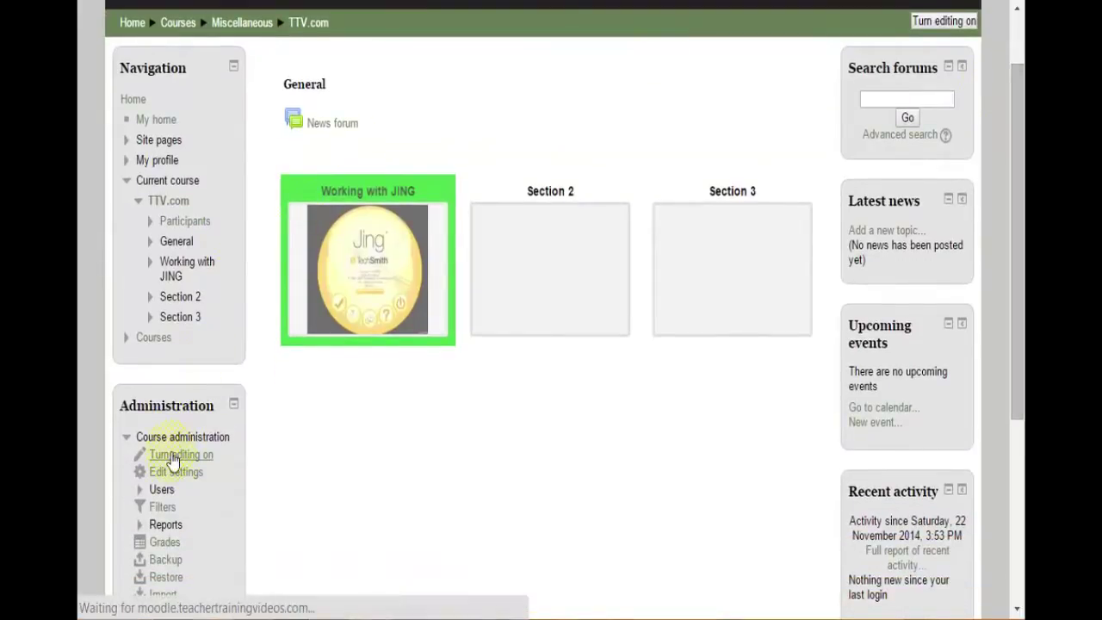
{"action": "scroll", "coordinate": [941, 211], "scroll_direction": "down", "scroll_amount": 3}
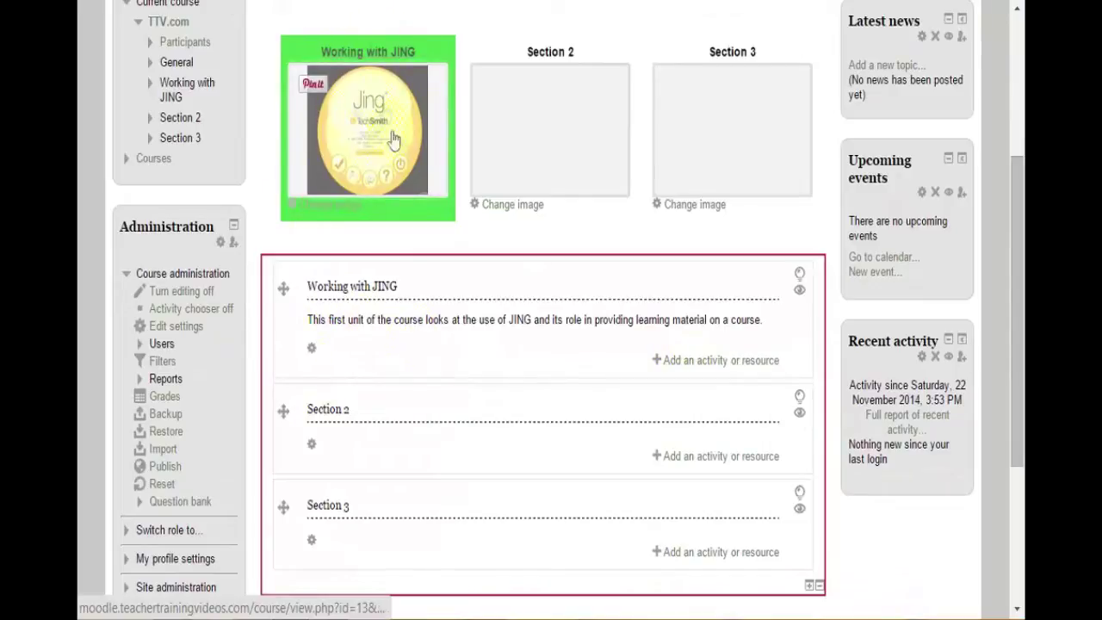
{"action": "left_click", "coordinate": [312, 349]}
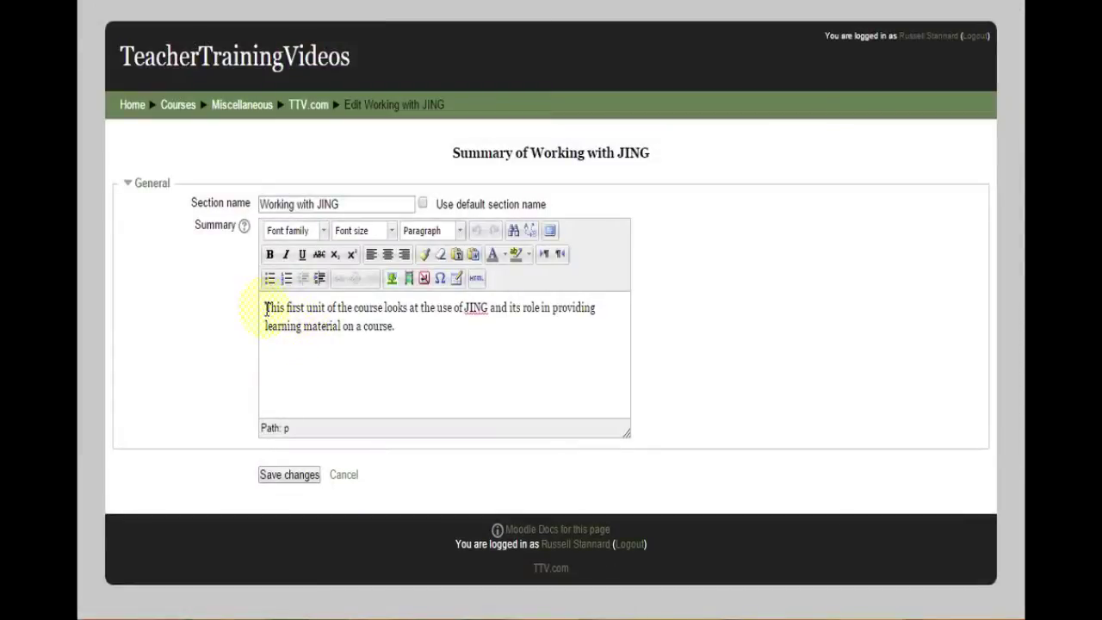
{"action": "key", "text": "Return"}
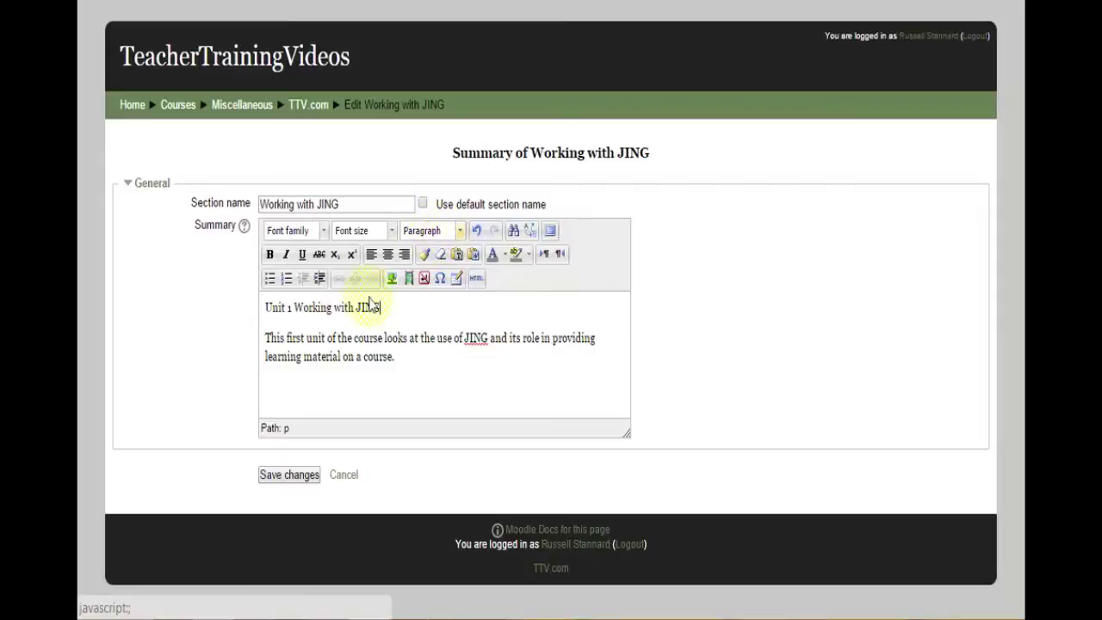
Try font size 7 (36pt) on the "Unit 1 Working with JING" line, and reduce it to 3 (12pt)
{"action": "left_click_drag", "start_coordinate": [383, 307], "coordinate": [262, 308]}
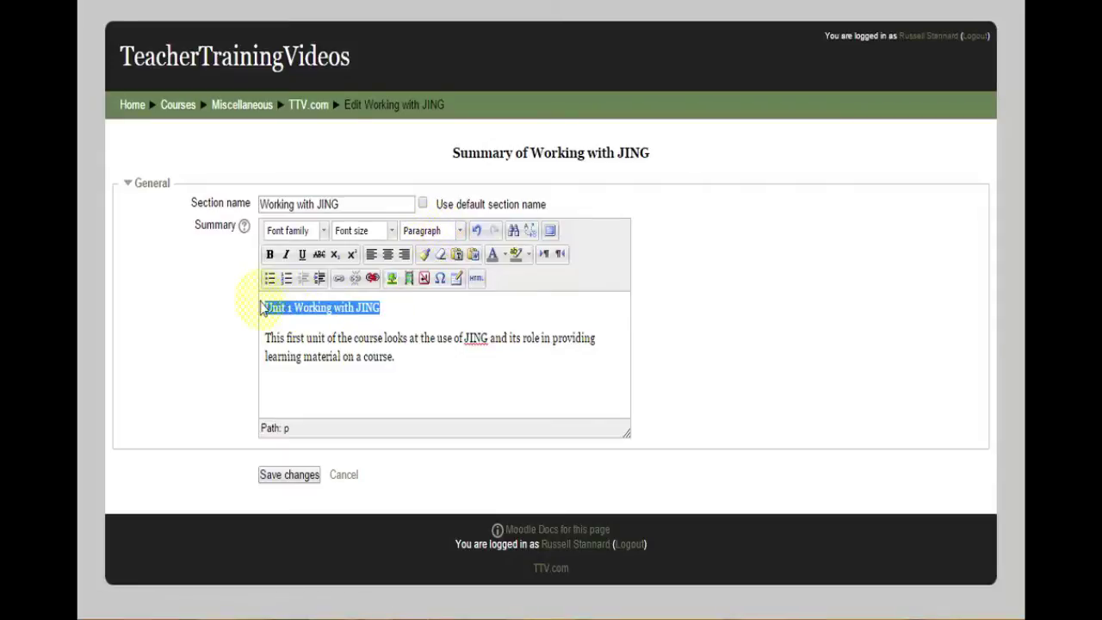
{"action": "left_click", "coordinate": [392, 233]}
{"action": "left_click_drag", "start_coordinate": [440, 290], "coordinate": [440, 365]}
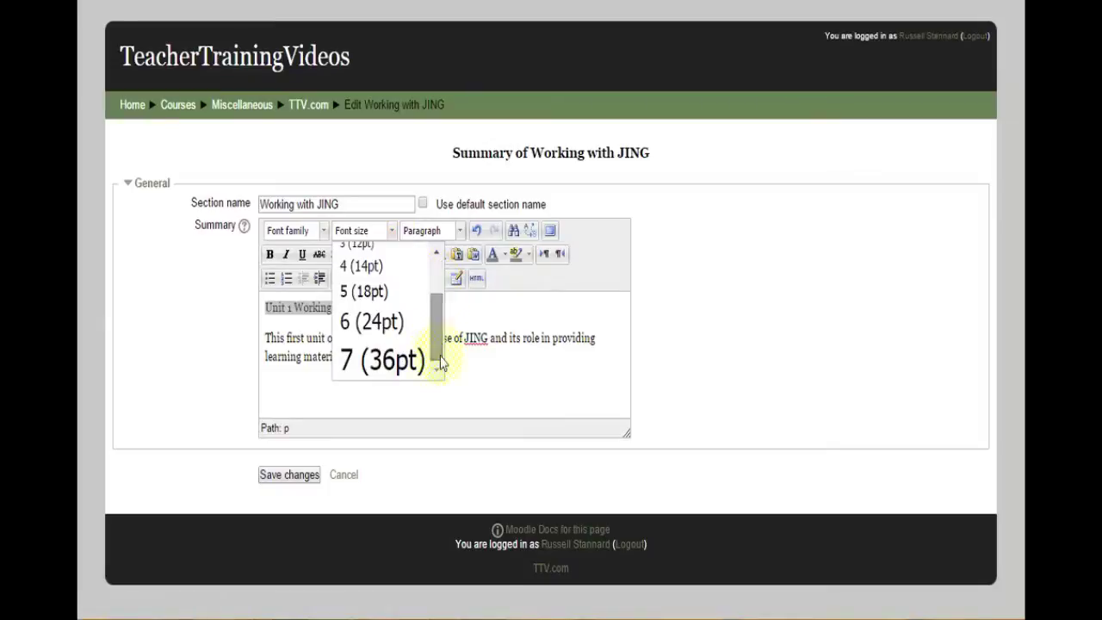
{"action": "left_click", "coordinate": [376, 379]}
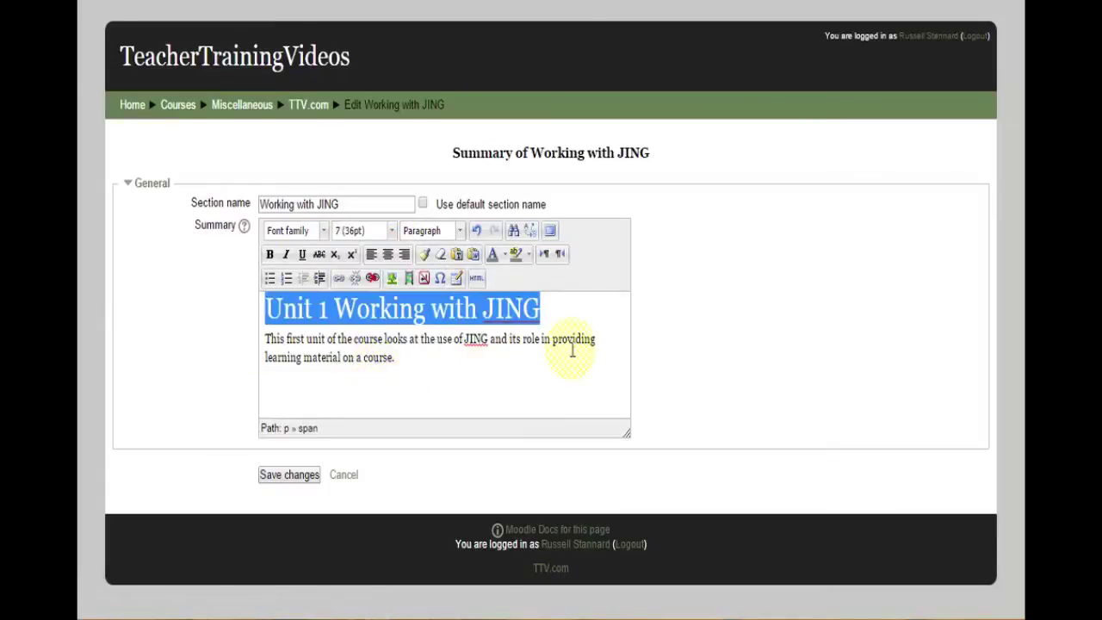
{"action": "left_click", "coordinate": [392, 231]}
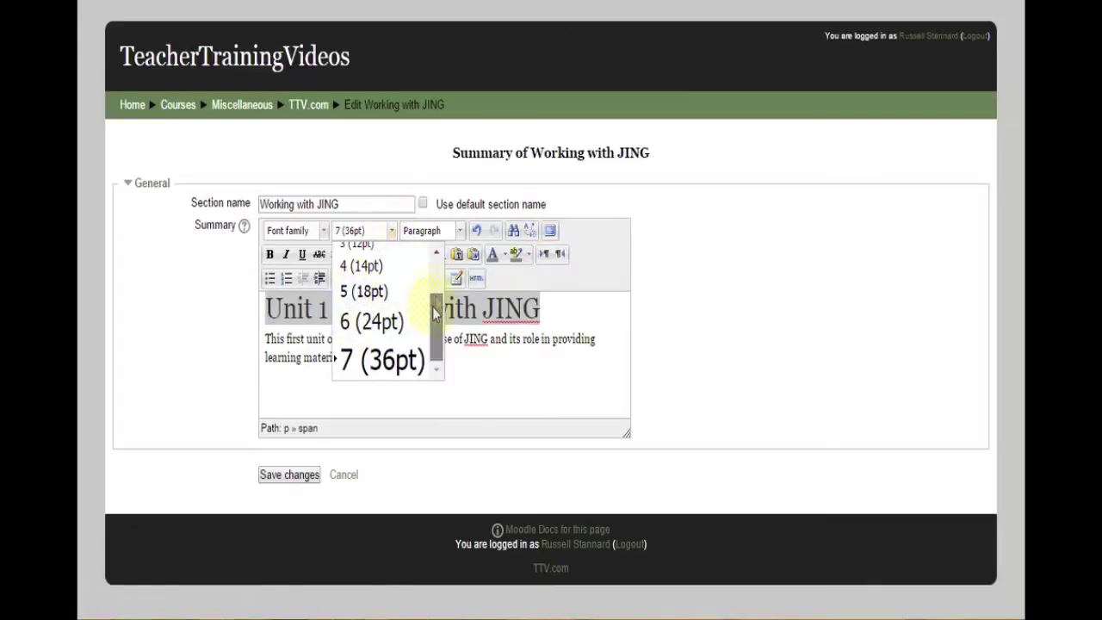
{"action": "scroll", "coordinate": [433, 308], "scroll_direction": "up", "scroll_amount": 2}
{"action": "left_click", "coordinate": [358, 268]}
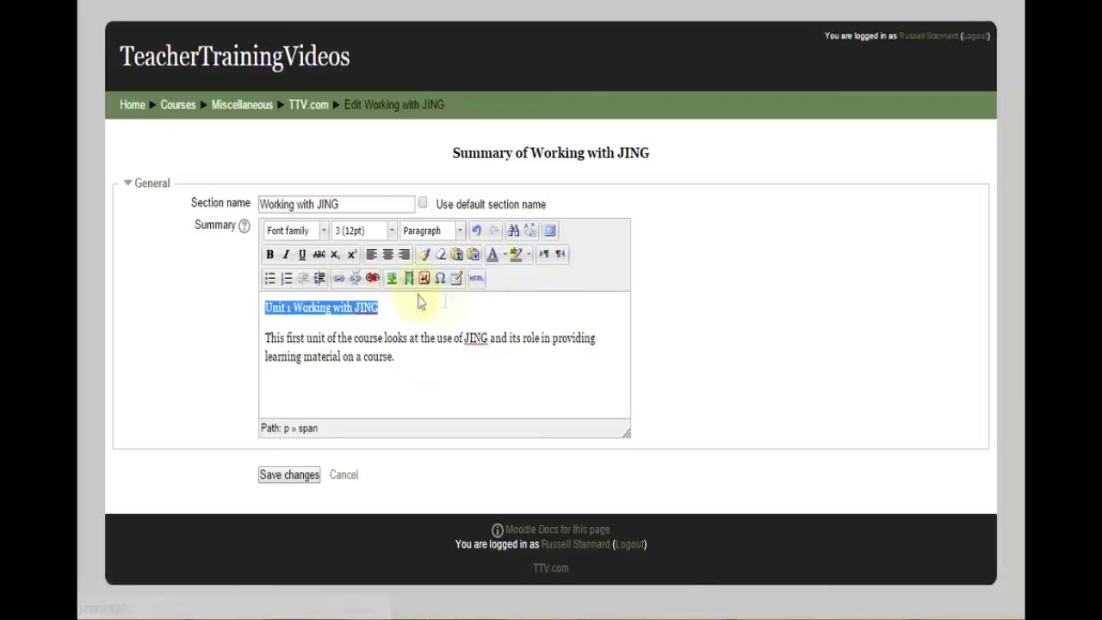
Format the "Unit 1 Working with JING" line as Heading 2 with font size 7 (36pt)
{"action": "left_click", "coordinate": [457, 236]}
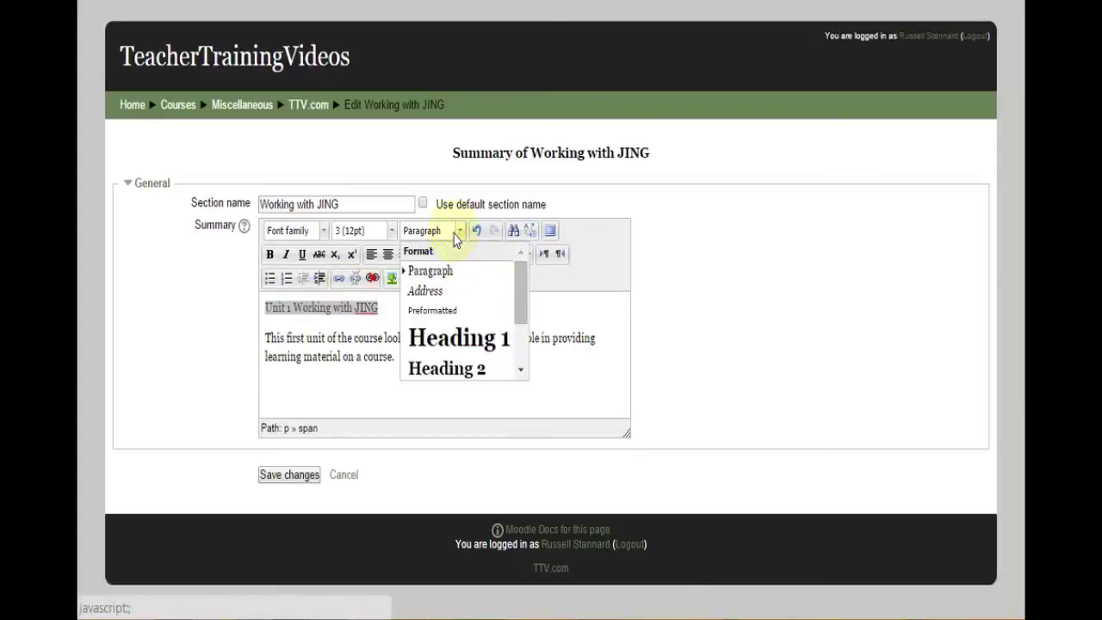
{"action": "scroll", "coordinate": [516, 306], "scroll_direction": "down", "scroll_amount": 1}
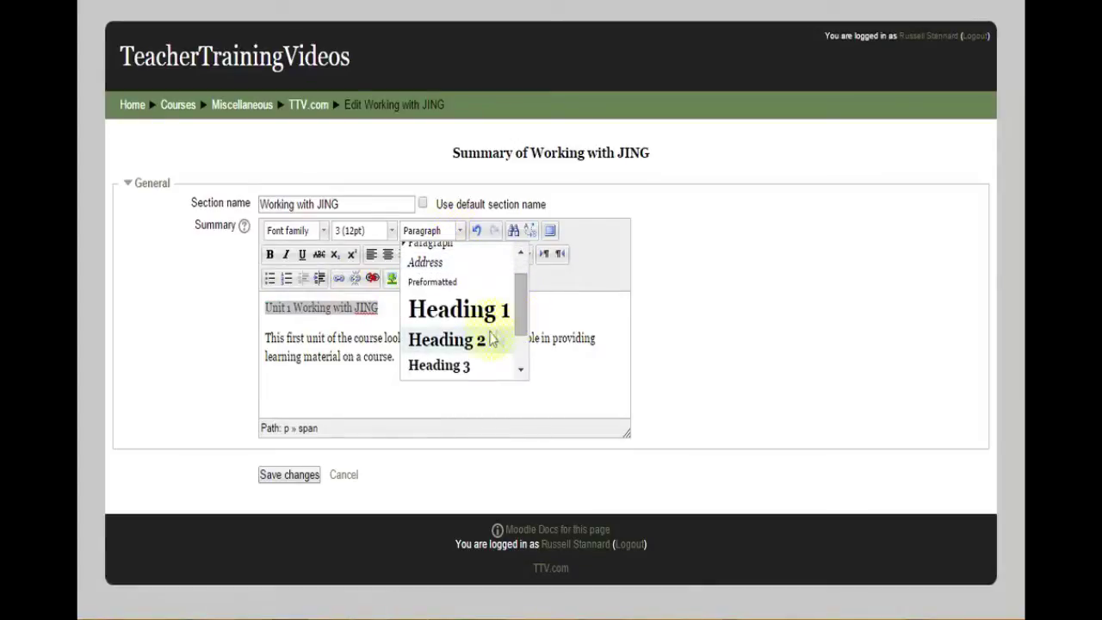
{"action": "left_click", "coordinate": [443, 345]}
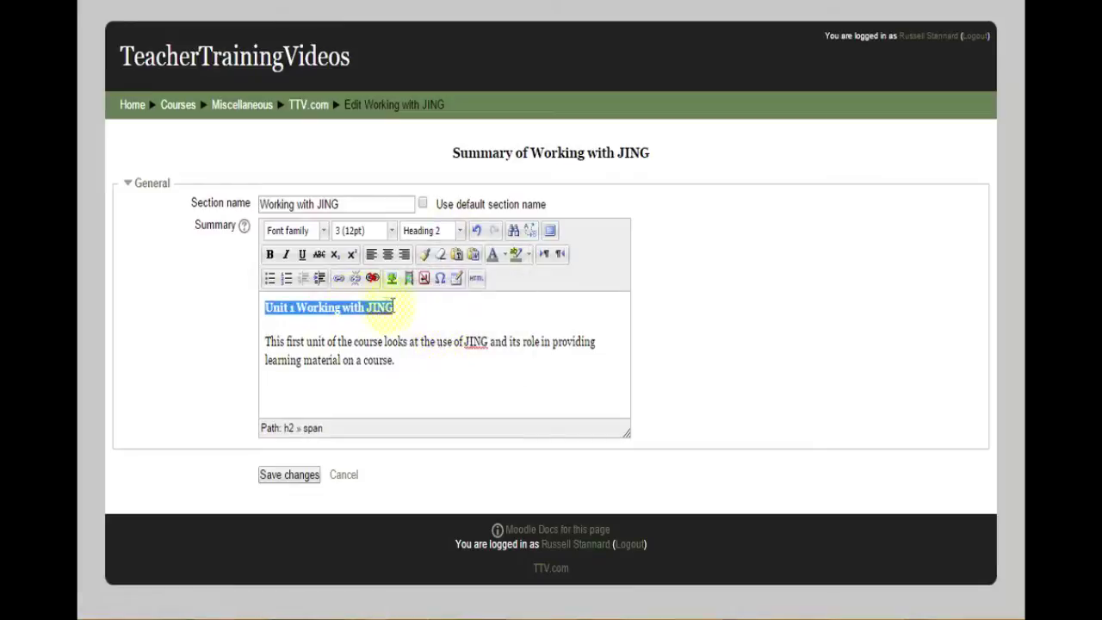
{"action": "left_click", "coordinate": [392, 231]}
{"action": "scroll", "coordinate": [435, 332], "scroll_direction": "down", "scroll_amount": 2}
{"action": "left_click", "coordinate": [379, 360]}
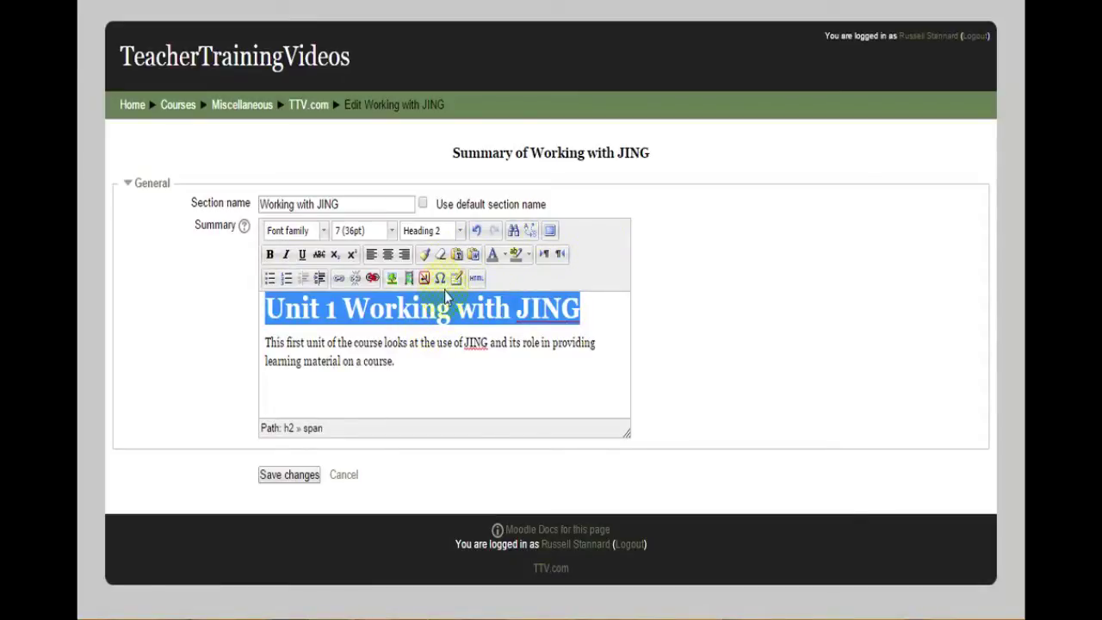
Try a reddish-brown text colour on the "Unit 1 Working with JING" line
{"action": "left_click", "coordinate": [507, 257]}
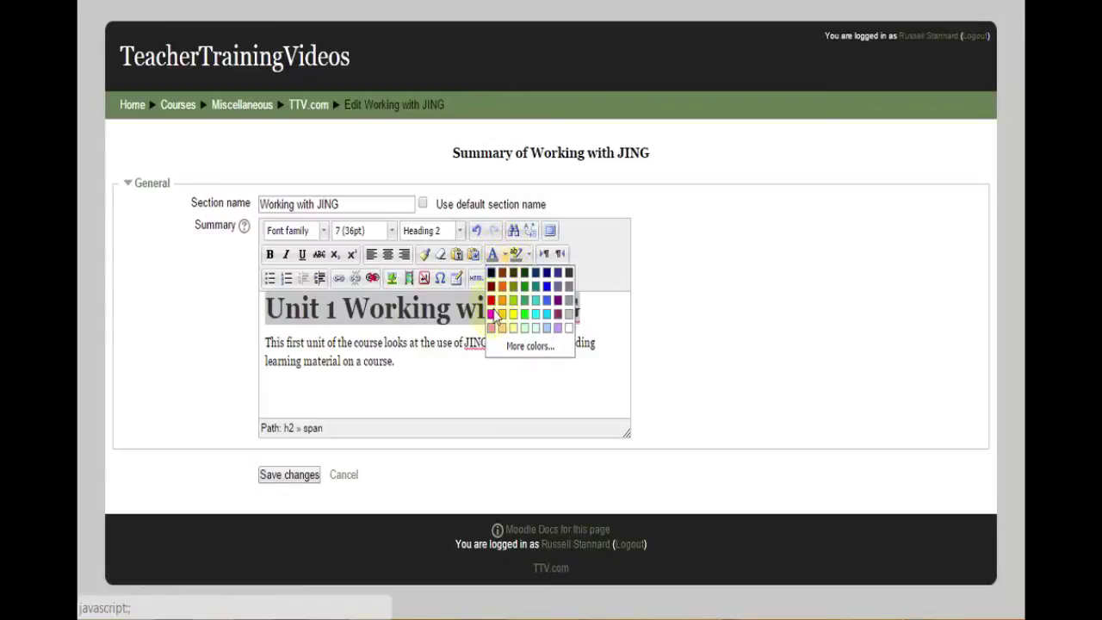
{"action": "left_click", "coordinate": [503, 274]}
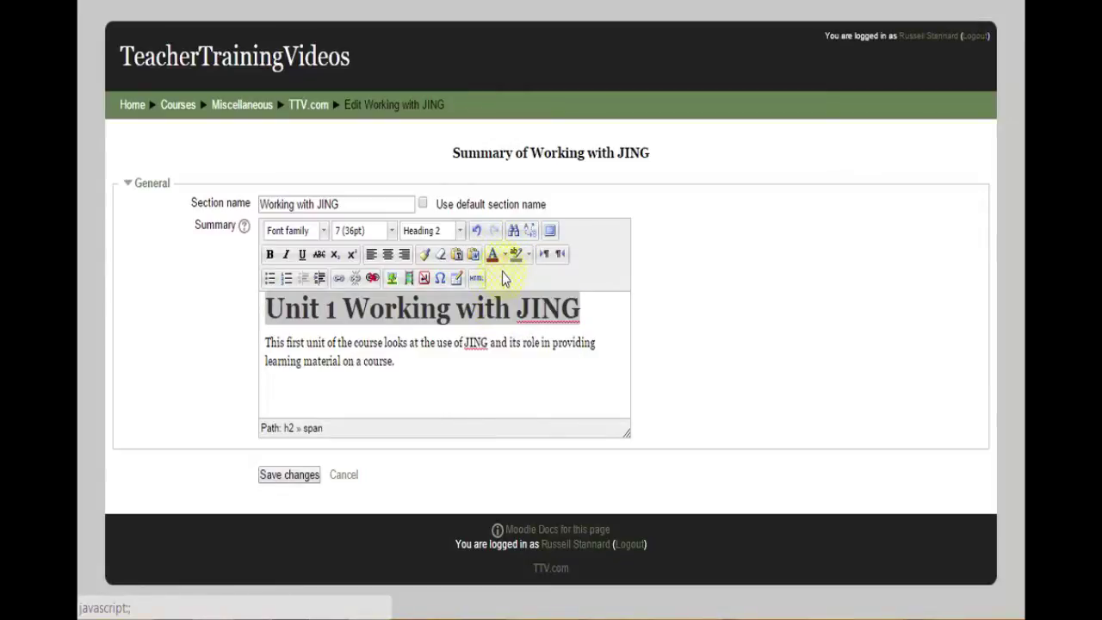
{"action": "left_click", "coordinate": [481, 362]}
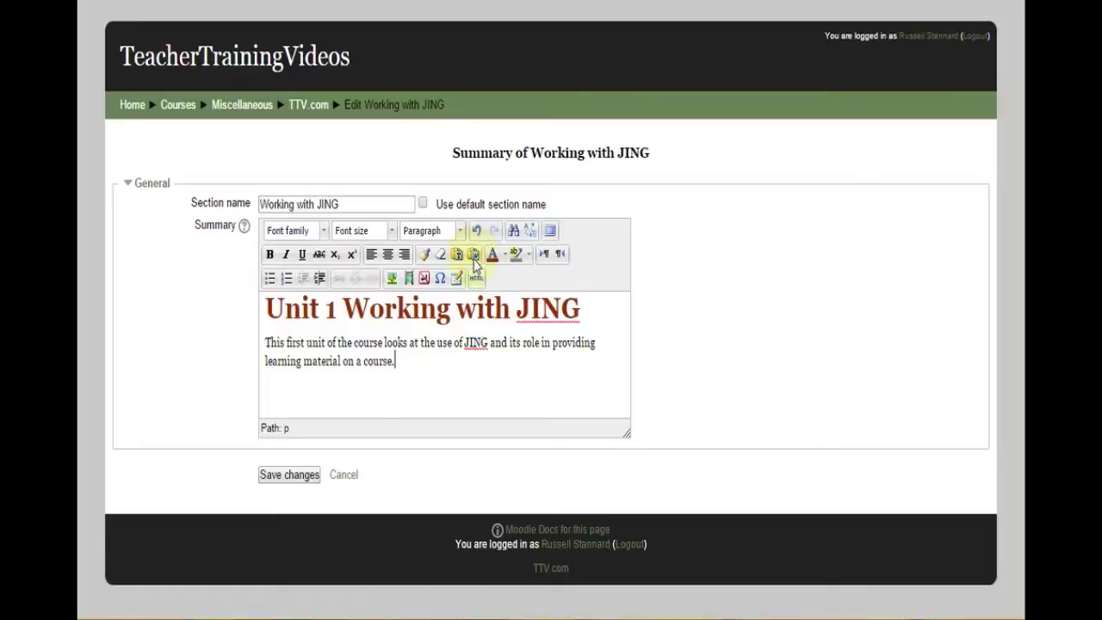
Colour the "Unit 1 Working with JING" line blue and save the section summary
{"action": "left_click", "coordinate": [506, 257]}
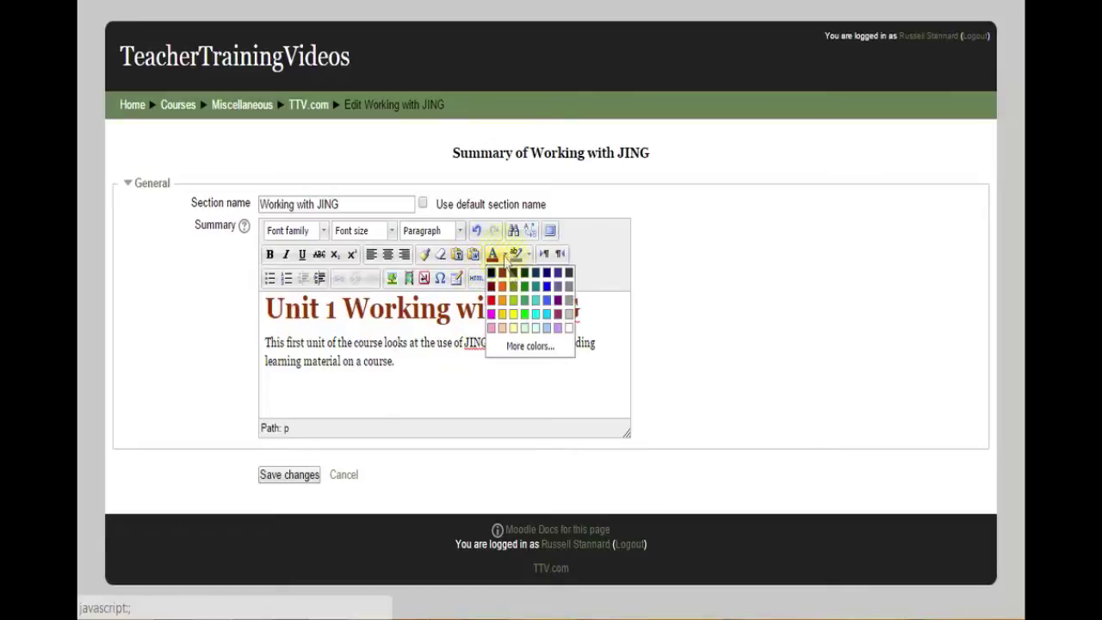
{"action": "left_click", "coordinate": [549, 292]}
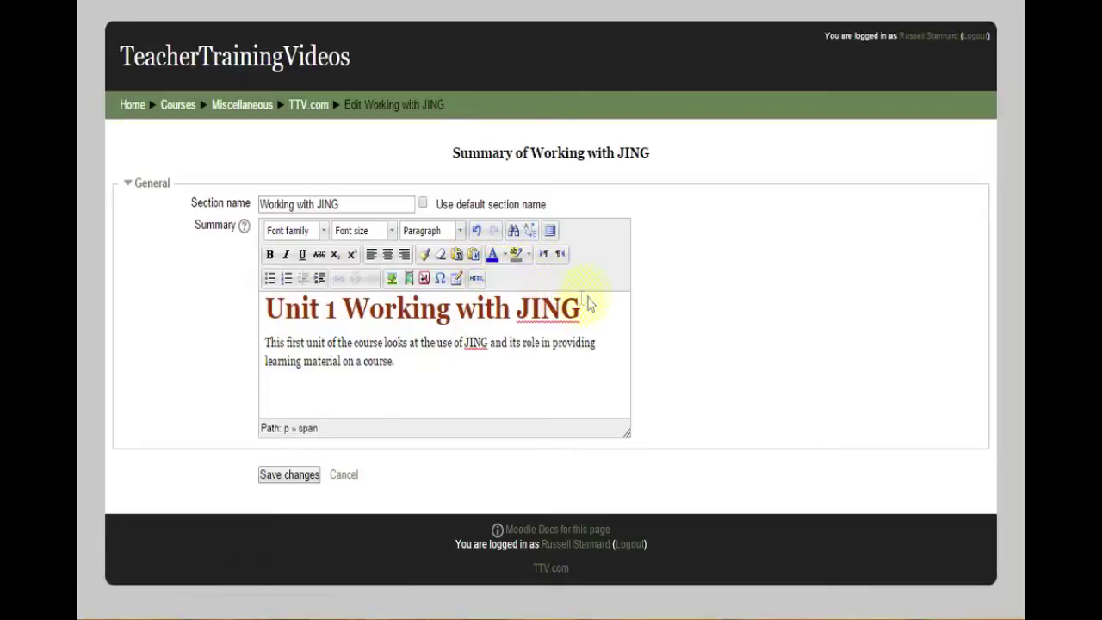
{"action": "left_click_drag", "start_coordinate": [582, 308], "coordinate": [264, 310]}
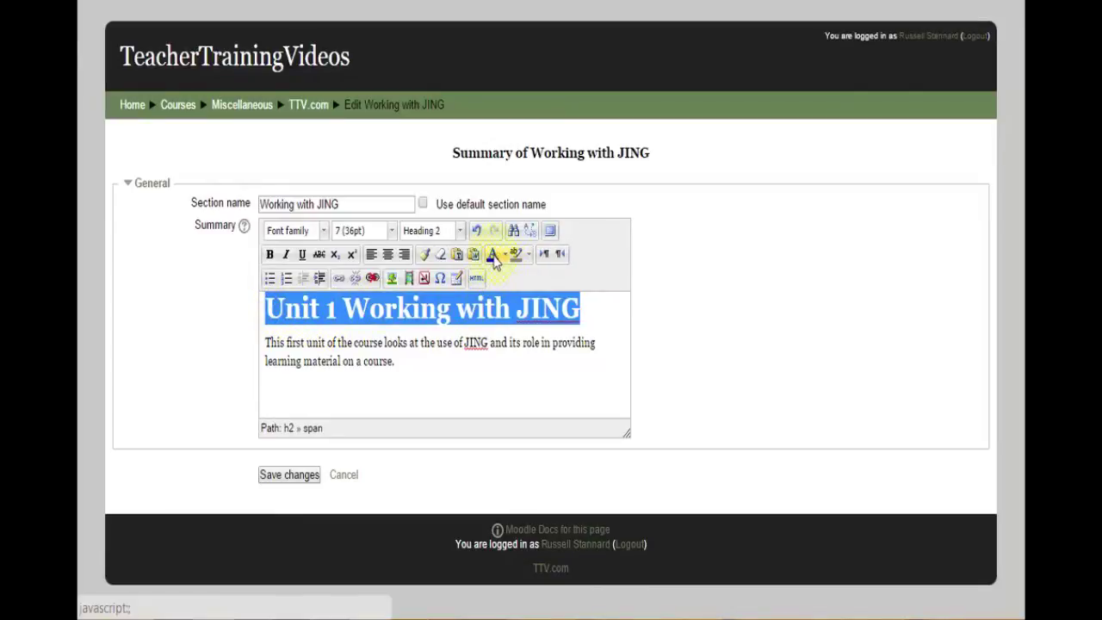
{"action": "left_click", "coordinate": [469, 387]}
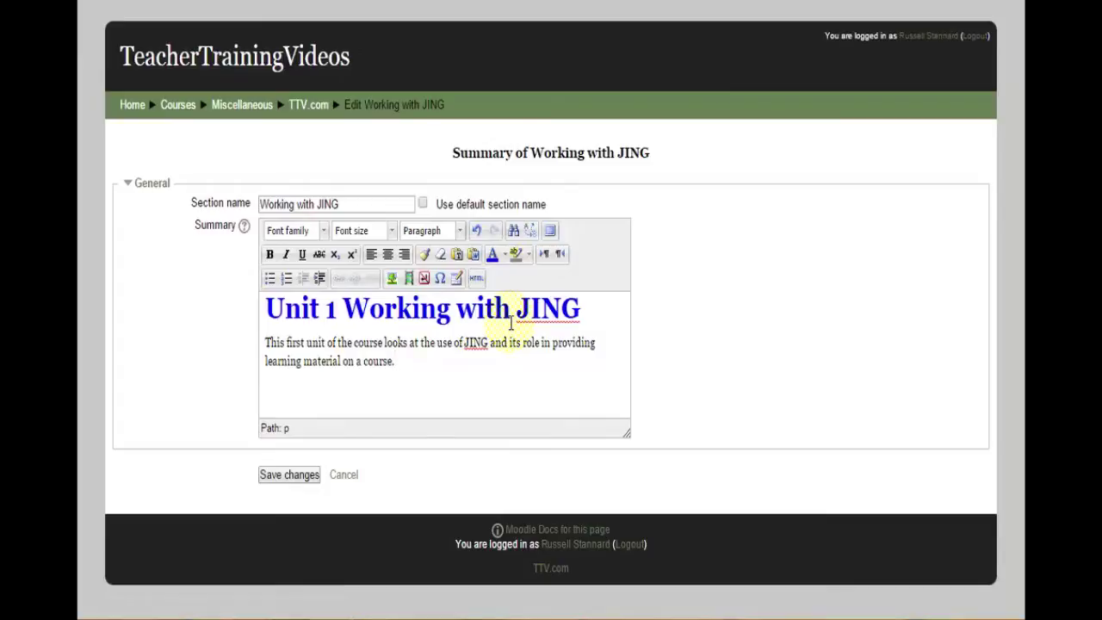
{"action": "left_click", "coordinate": [441, 312]}
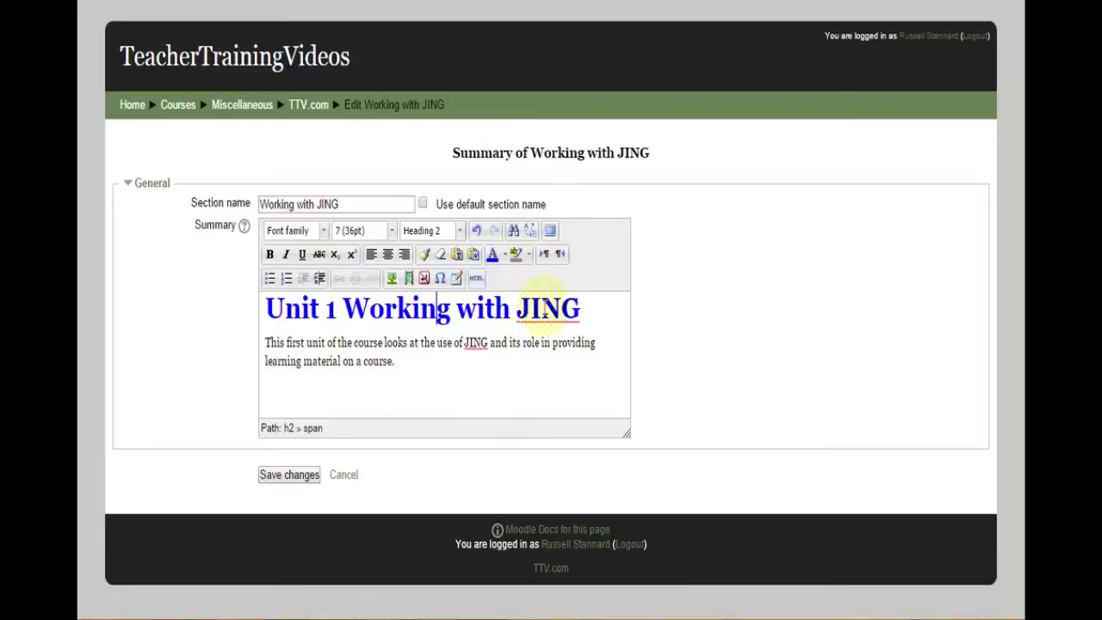
{"action": "left_click", "coordinate": [289, 478]}
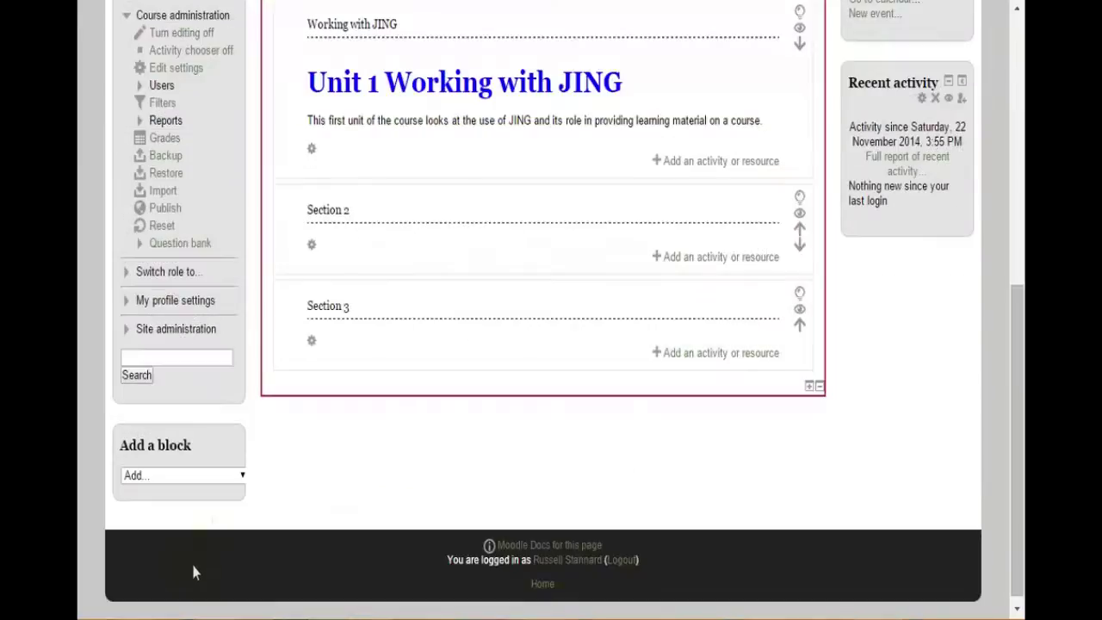
Turn course editing off, check the Working with JING section's coloured heading from the grid, and close the section view
{"action": "left_click", "coordinate": [183, 37]}
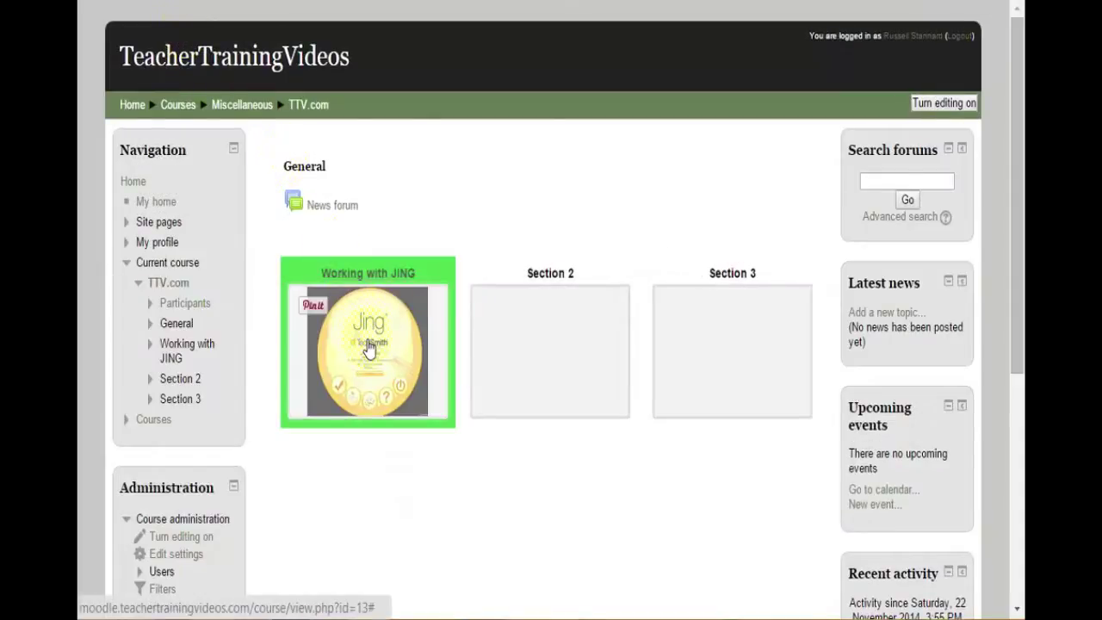
{"action": "left_click", "coordinate": [368, 348]}
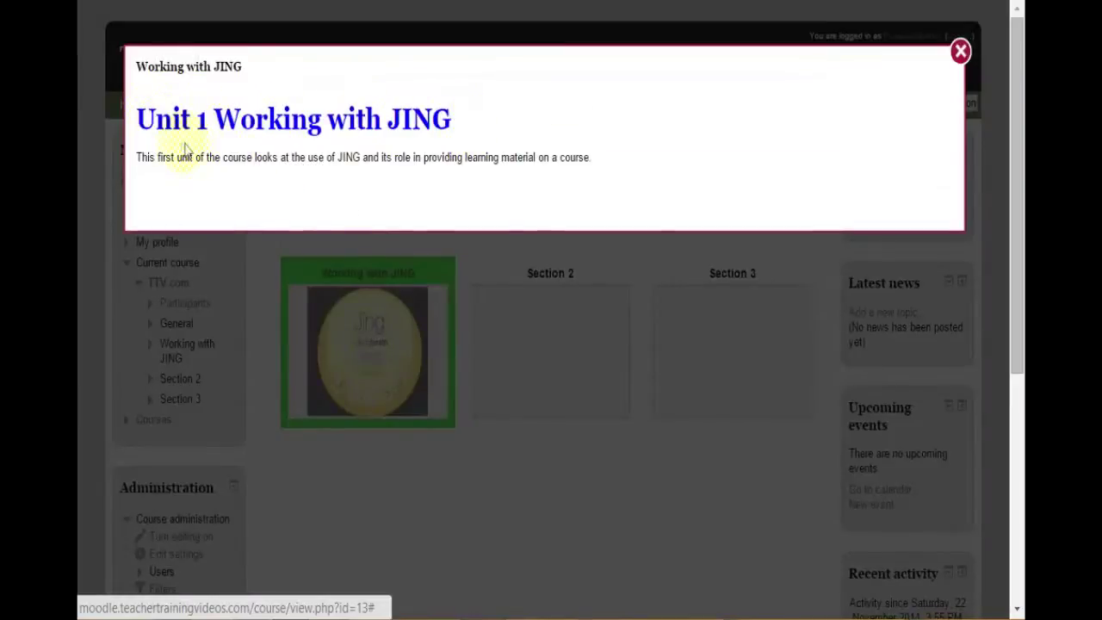
{"action": "mouse_move", "coordinate": [145, 188]}
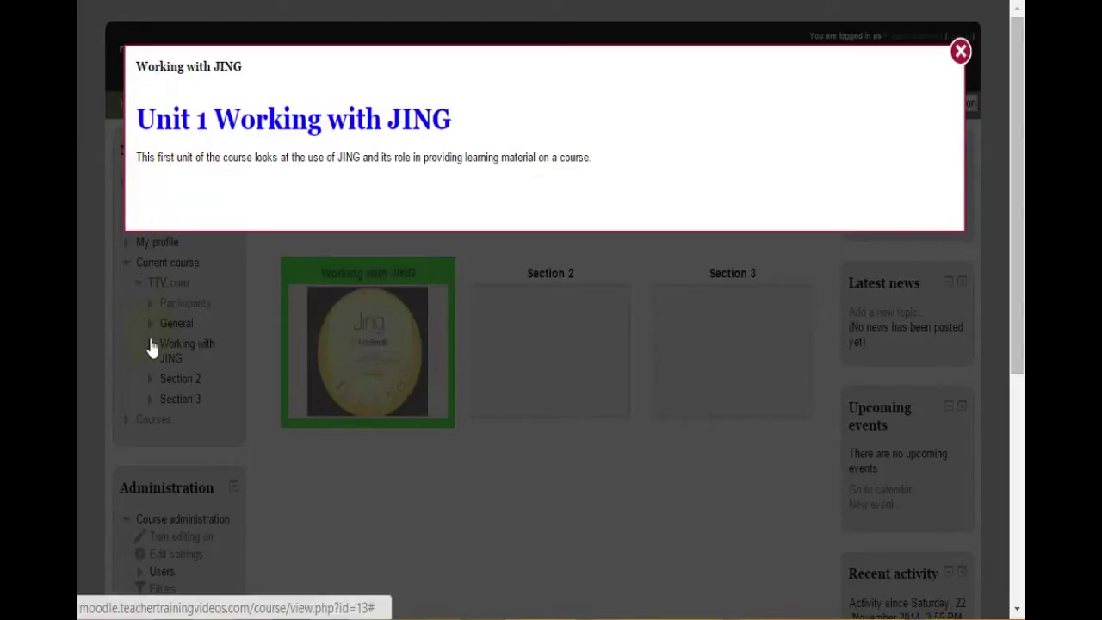
{"action": "left_click", "coordinate": [960, 53]}
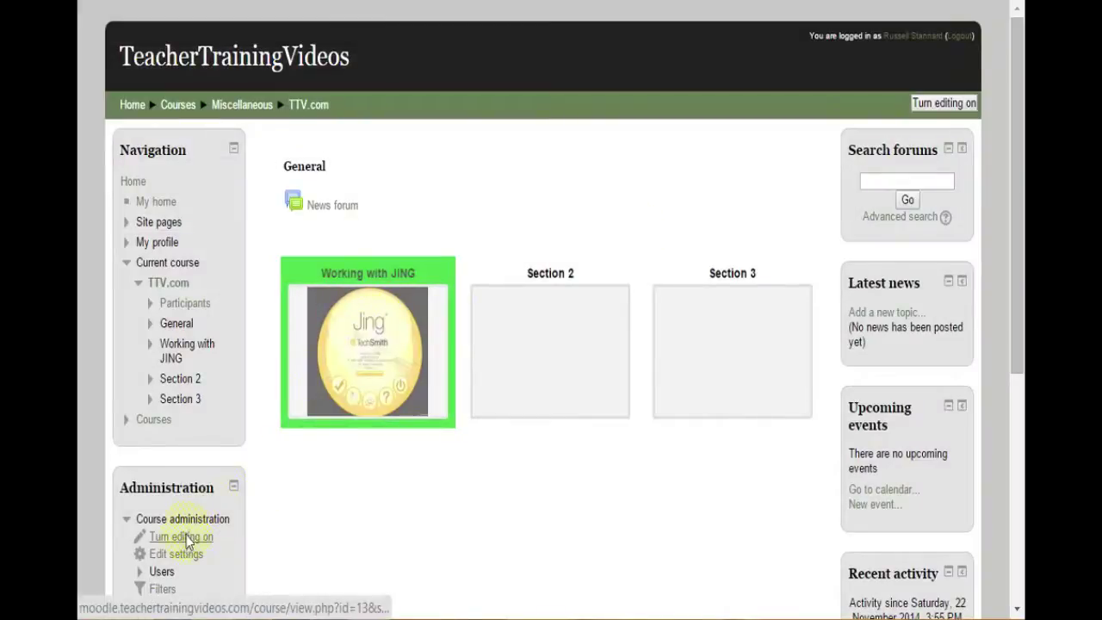
Turn course editing on and add an empty line above the "Unit 1 Working with JING" heading in that section's summary
{"action": "left_click", "coordinate": [188, 538]}
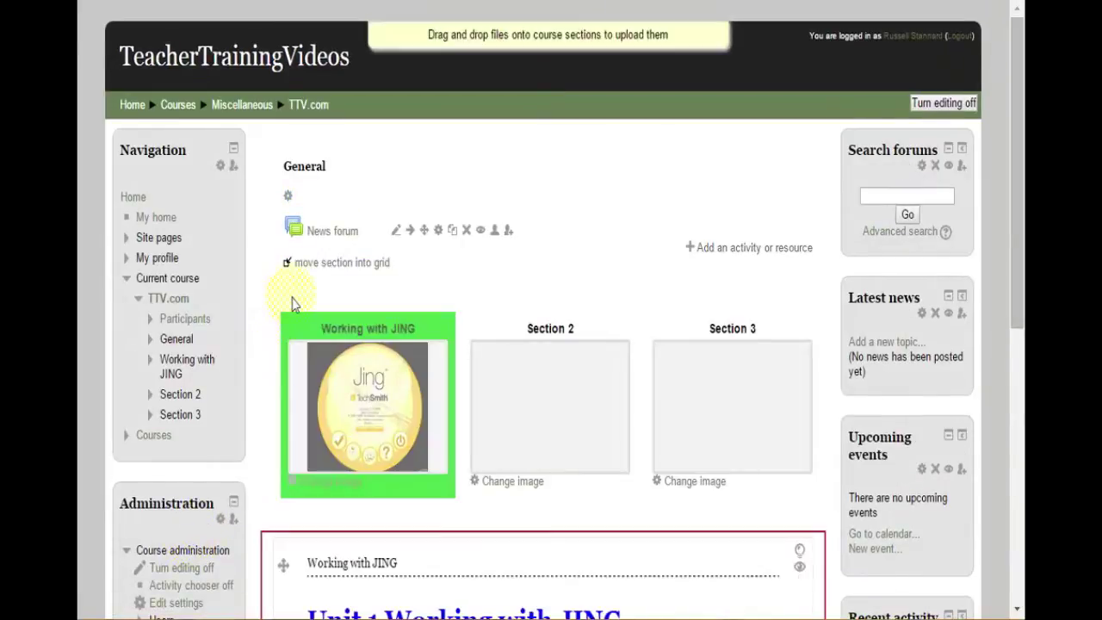
{"action": "scroll", "coordinate": [495, 377], "scroll_direction": "down", "scroll_amount": 3}
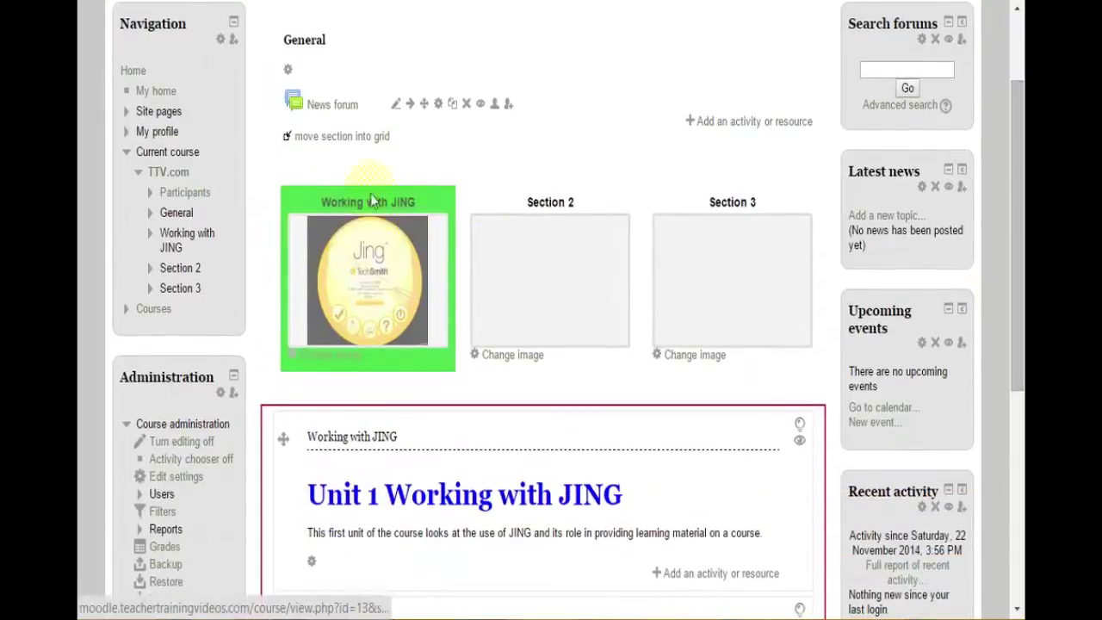
{"action": "scroll", "coordinate": [327, 299], "scroll_direction": "down", "scroll_amount": 2}
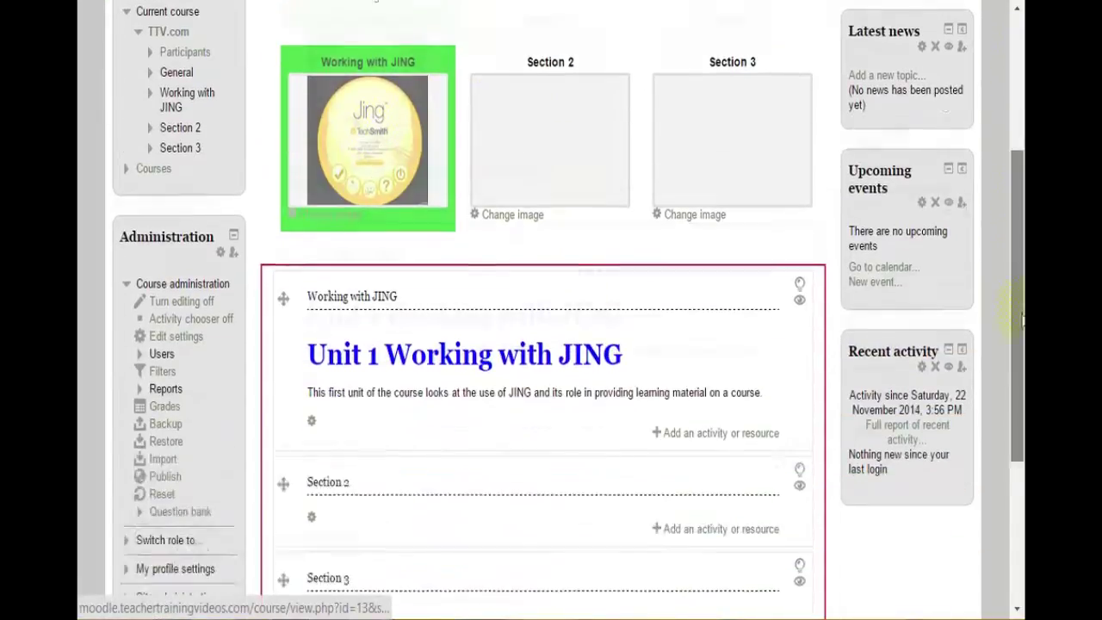
{"action": "left_click", "coordinate": [312, 380]}
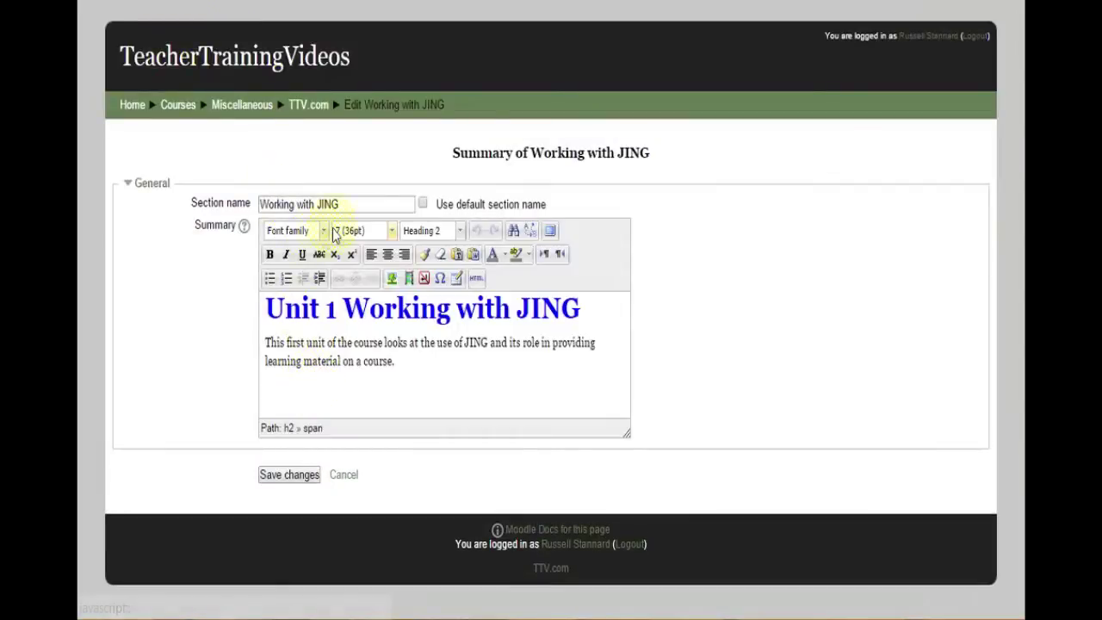
{"action": "left_click", "coordinate": [267, 308]}
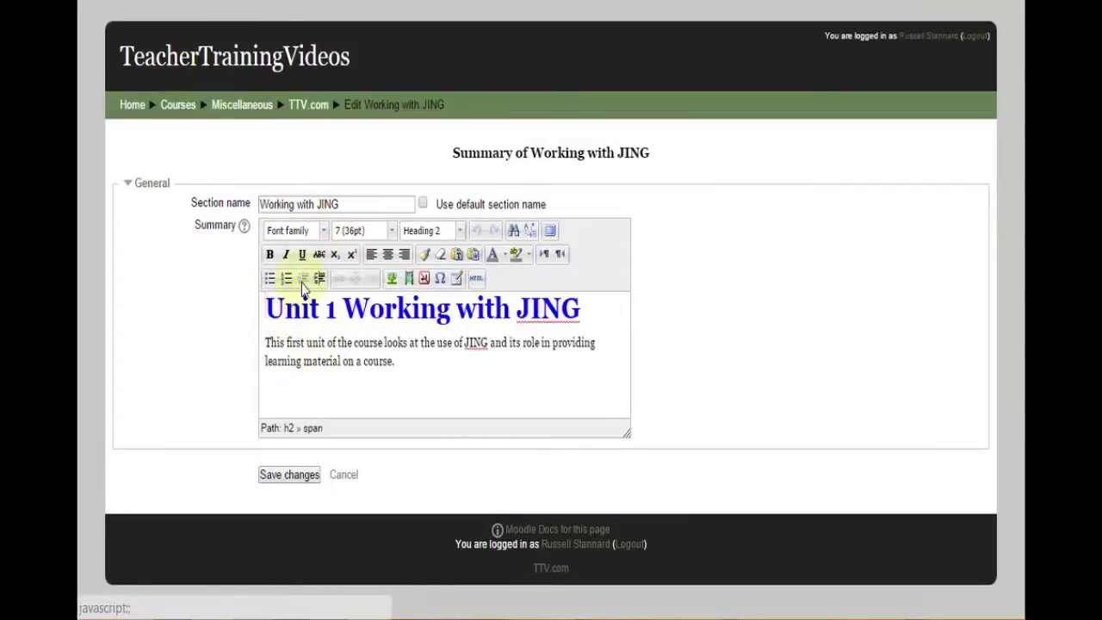
{"action": "key", "text": "Return"}
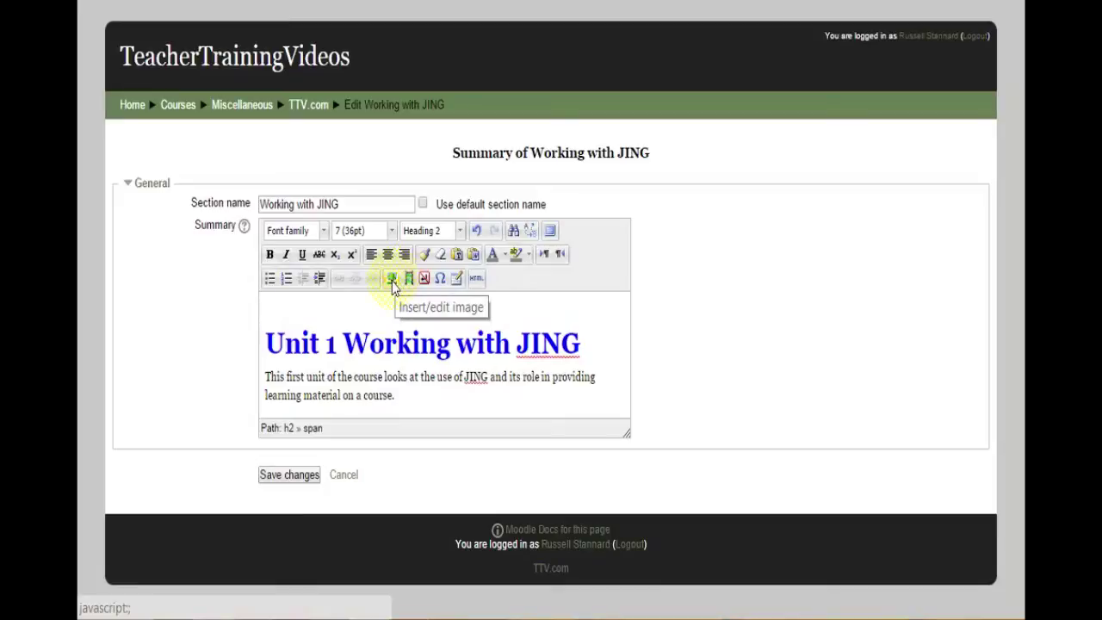
Start inserting an uploaded image on the empty line and browse to the TTVadminImages folder in Pictures
{"action": "left_click", "coordinate": [392, 279]}
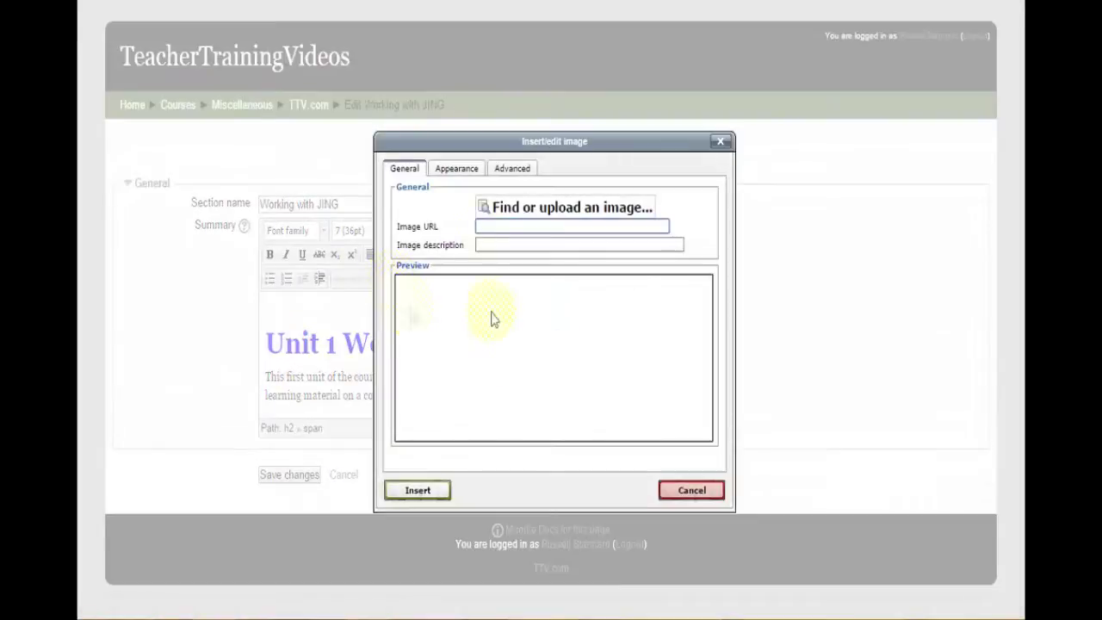
{"action": "left_click", "coordinate": [552, 212]}
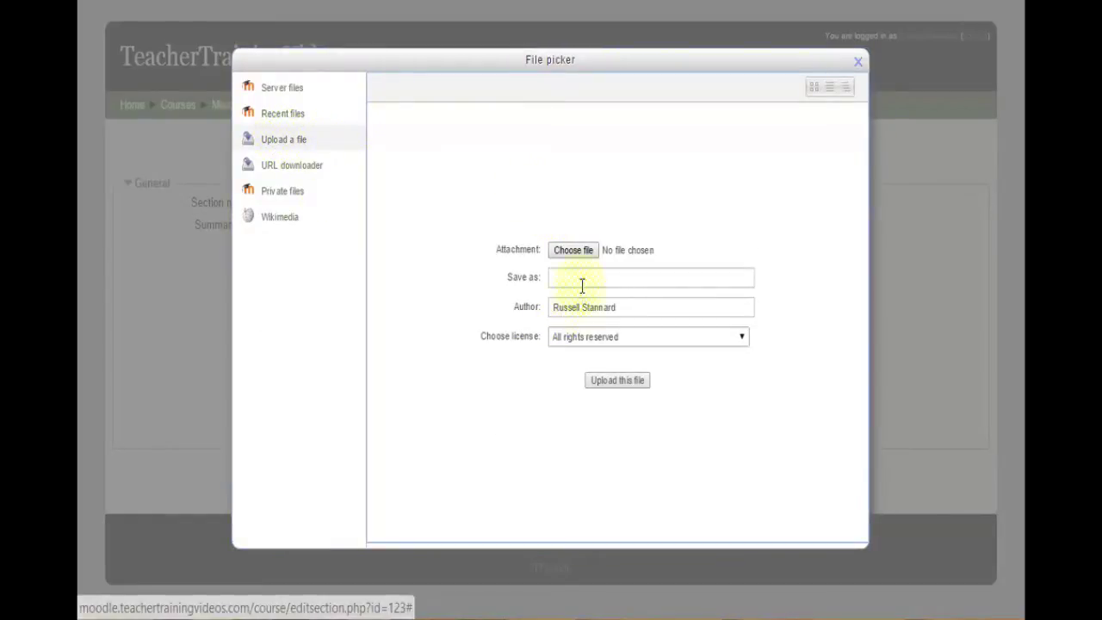
{"action": "left_click", "coordinate": [575, 252]}
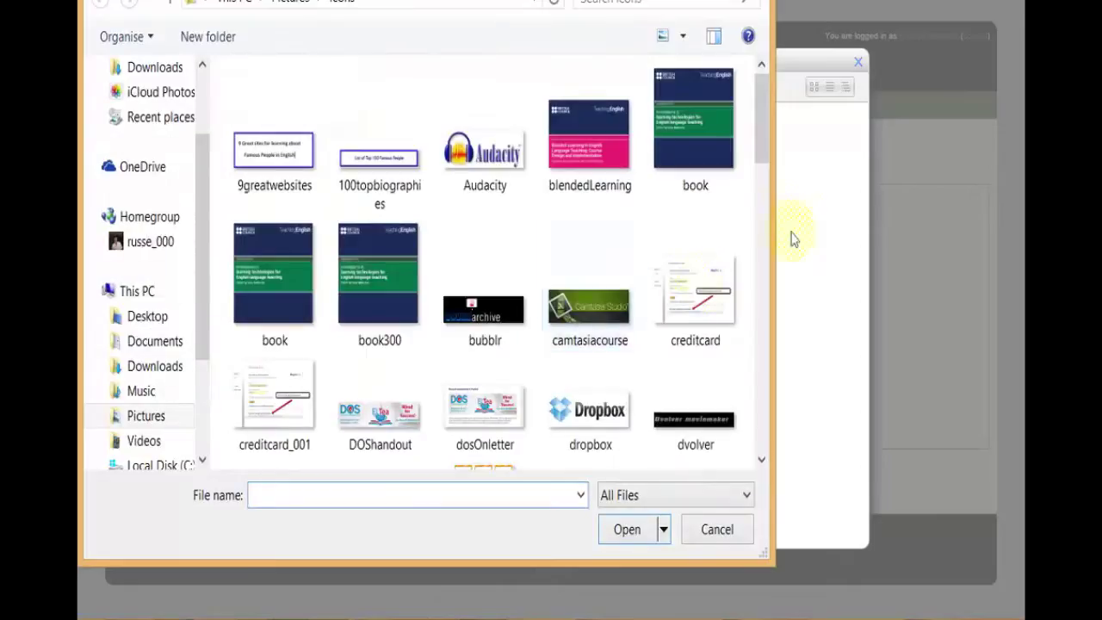
{"action": "mouse_move", "coordinate": [765, 152]}
{"action": "left_mouse_down"}
{"action": "mouse_move", "coordinate": [751, 396]}
{"action": "mouse_move", "coordinate": [743, 428]}
{"action": "mouse_move", "coordinate": [747, 278]}
{"action": "mouse_move", "coordinate": [735, 428]}
{"action": "mouse_move", "coordinate": [749, 142]}
{"action": "left_mouse_up"}
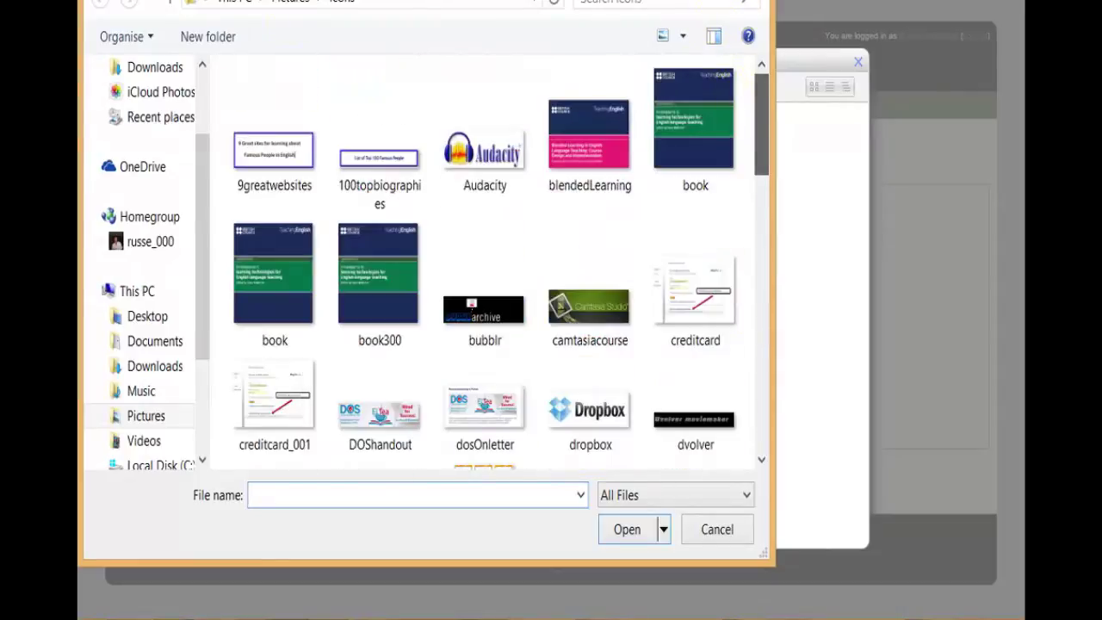
{"action": "left_click", "coordinate": [297, 3]}
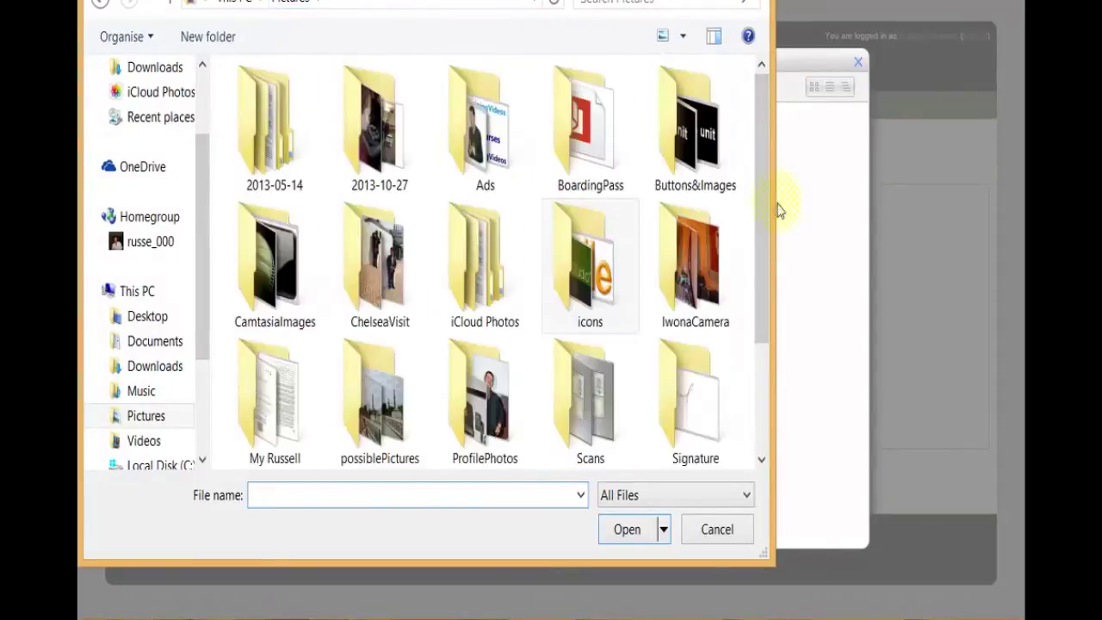
{"action": "left_click_drag", "start_coordinate": [763, 233], "coordinate": [767, 314]}
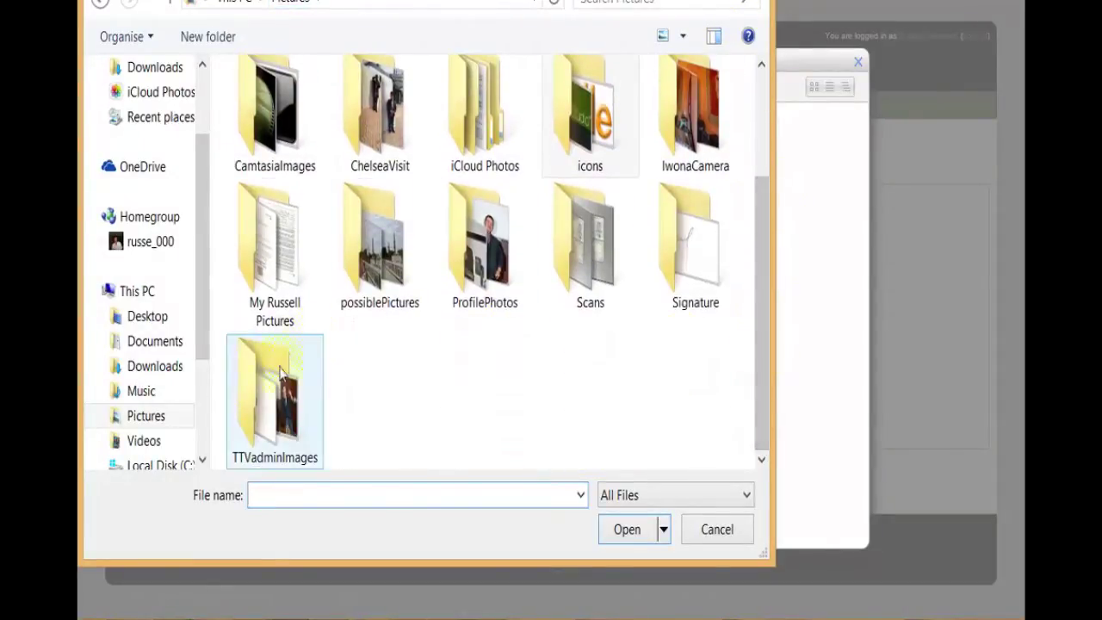
{"action": "double_click", "coordinate": [263, 405]}
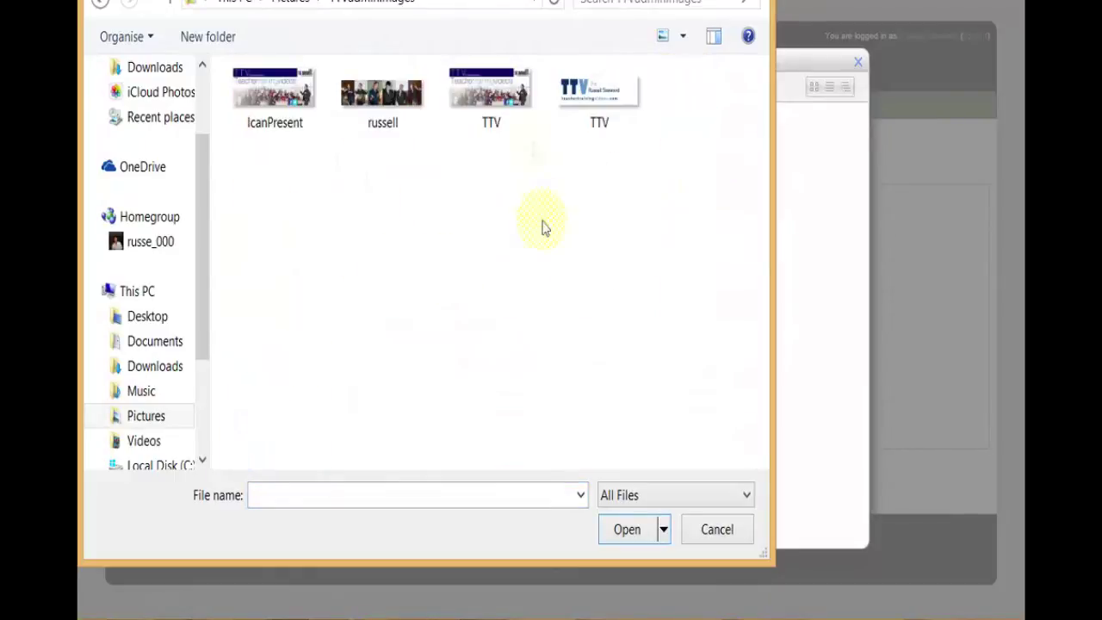
Choose the TTV.jpg banner picture and upload it as the summary image
{"action": "left_click", "coordinate": [500, 103]}
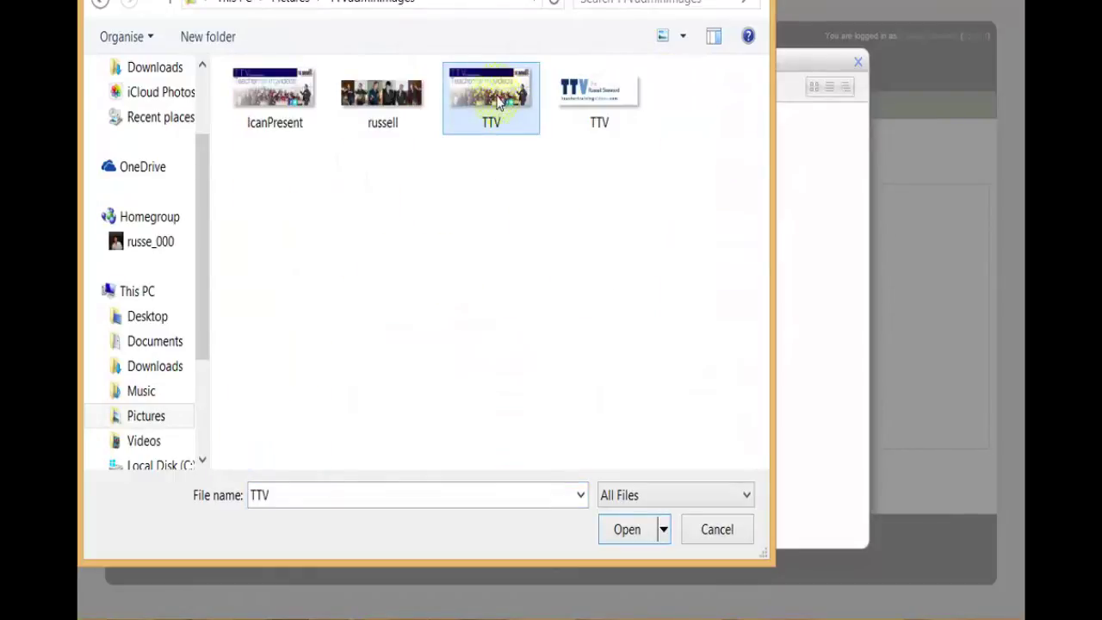
{"action": "left_click", "coordinate": [627, 528]}
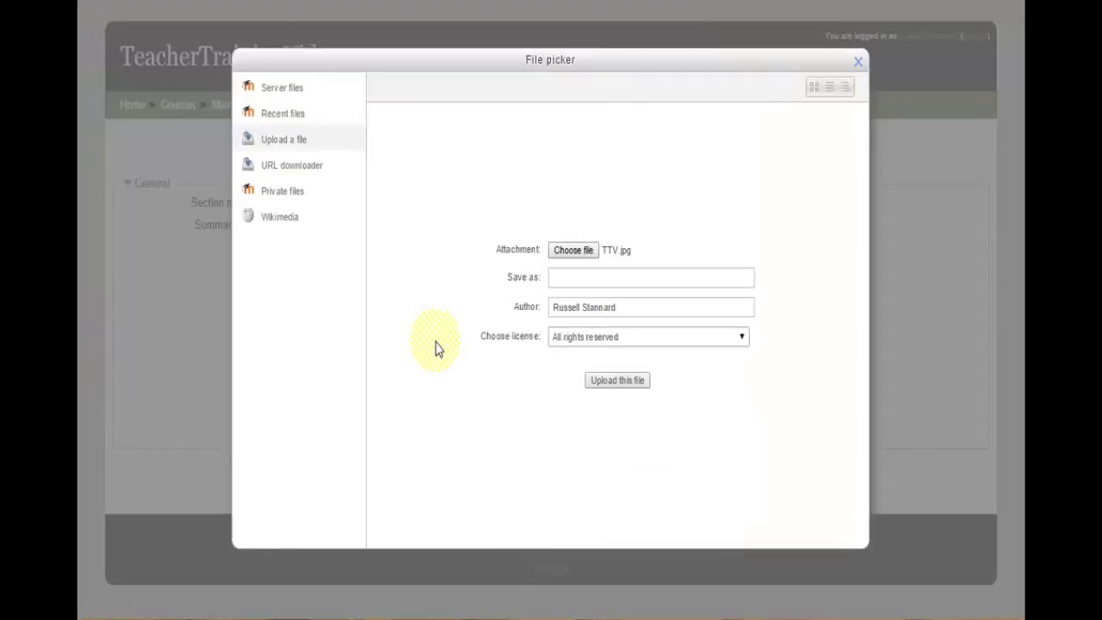
{"action": "left_click", "coordinate": [574, 251]}
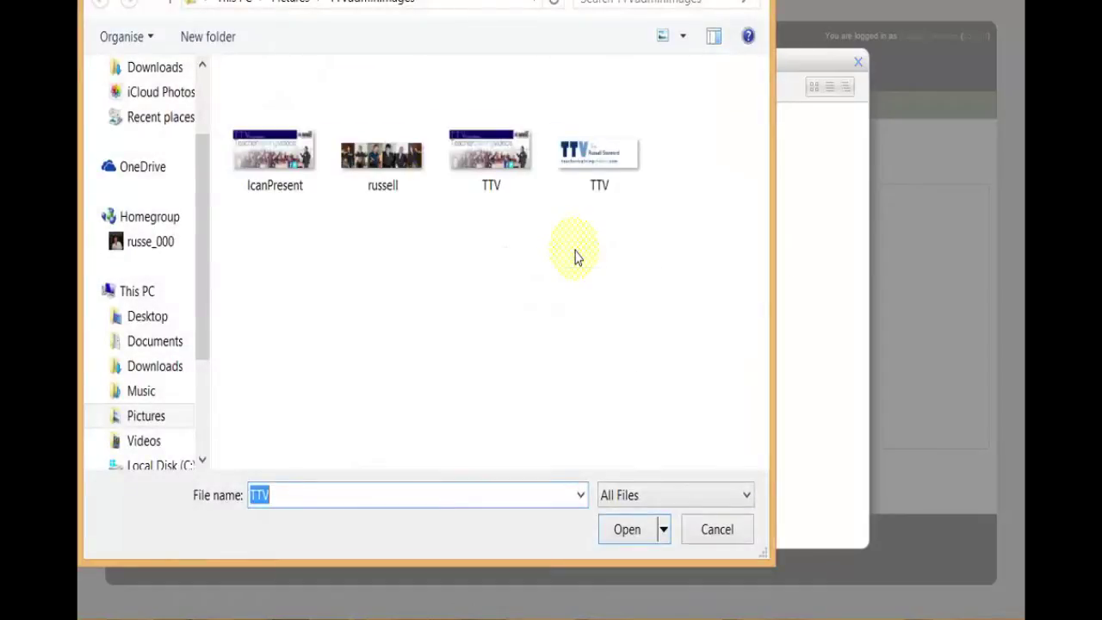
{"action": "left_click", "coordinate": [628, 532]}
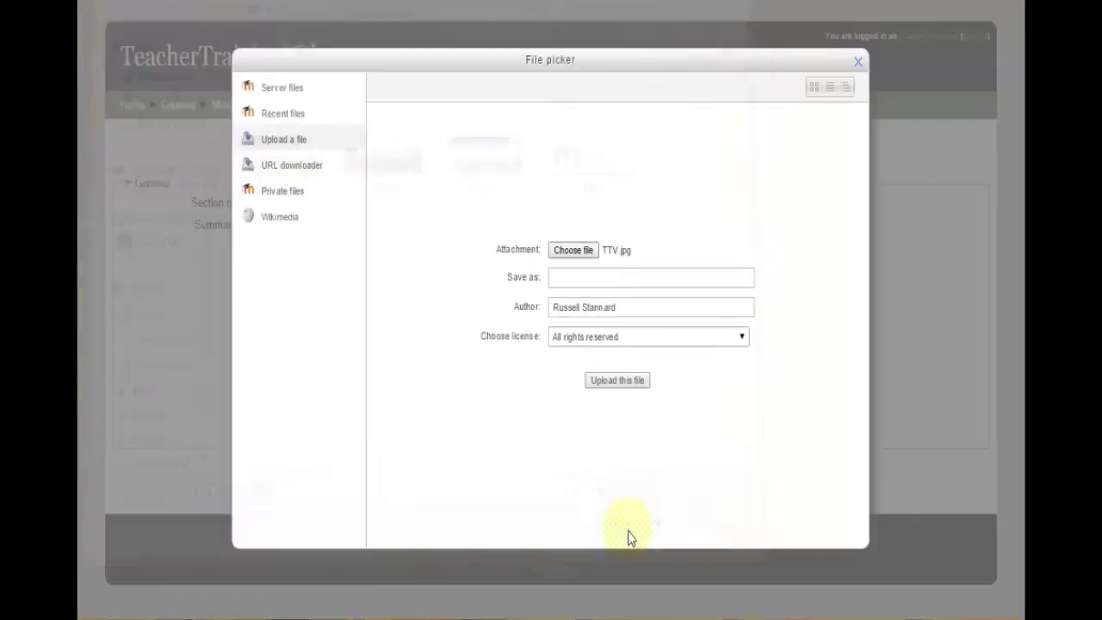
{"action": "left_click", "coordinate": [613, 384]}
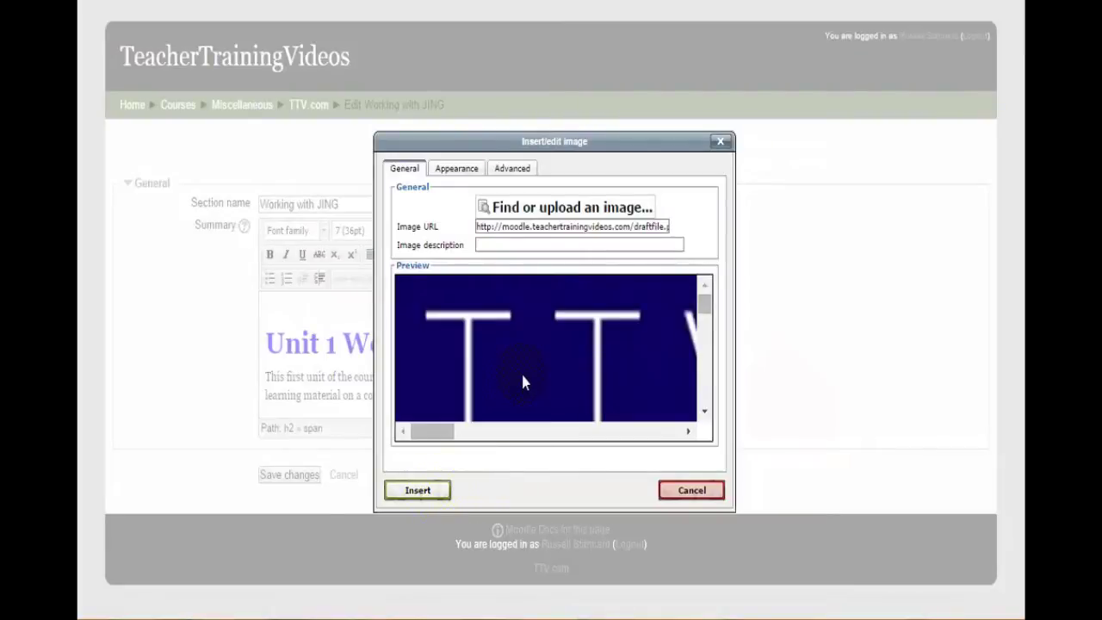
Set the image's dimensions to 600 x 222 px with its proportions constrained
{"action": "left_click", "coordinate": [457, 169]}
{"action": "left_click", "coordinate": [458, 178]}
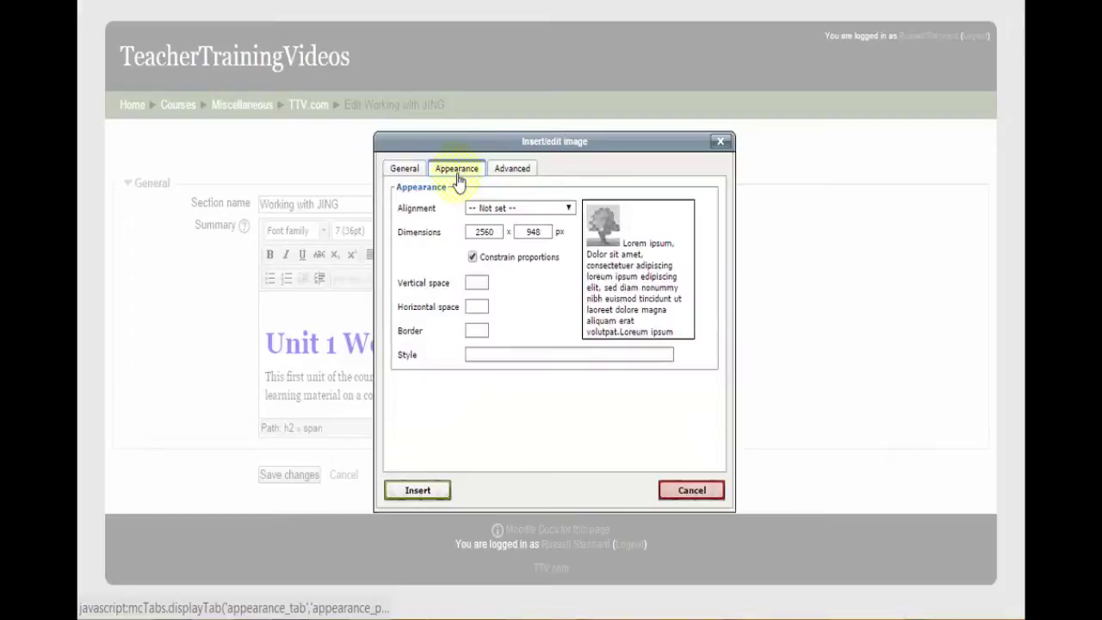
{"action": "key", "text": "BackSpace"}
{"action": "key", "text": "BackSpace"}
{"action": "key", "text": "BackSpace"}
{"action": "key", "text": "BackSpace"}
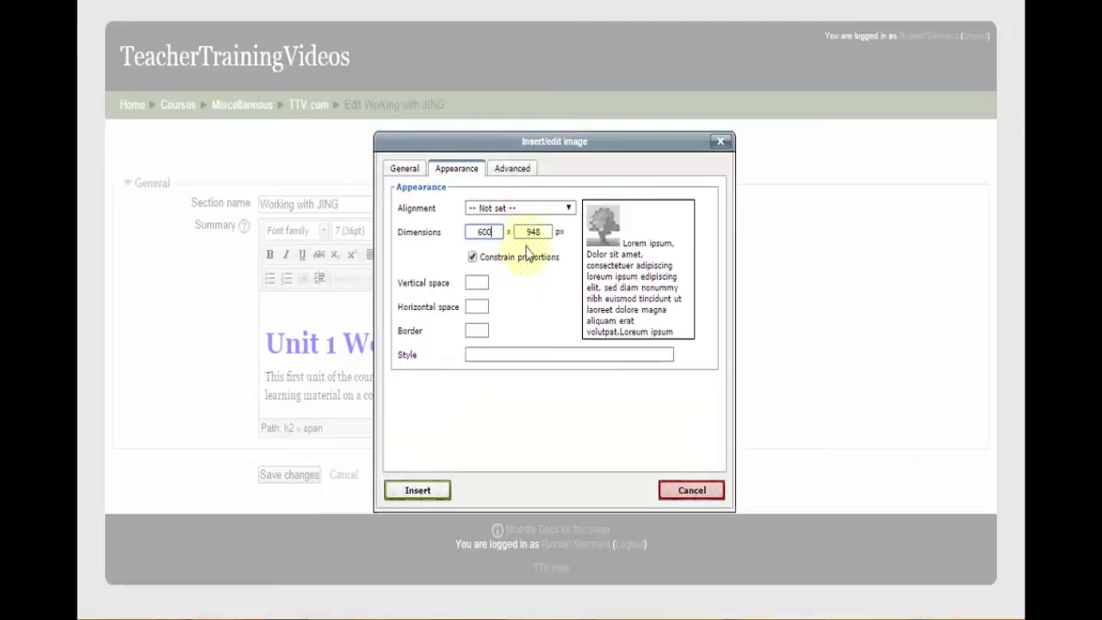
{"action": "left_click", "coordinate": [473, 260]}
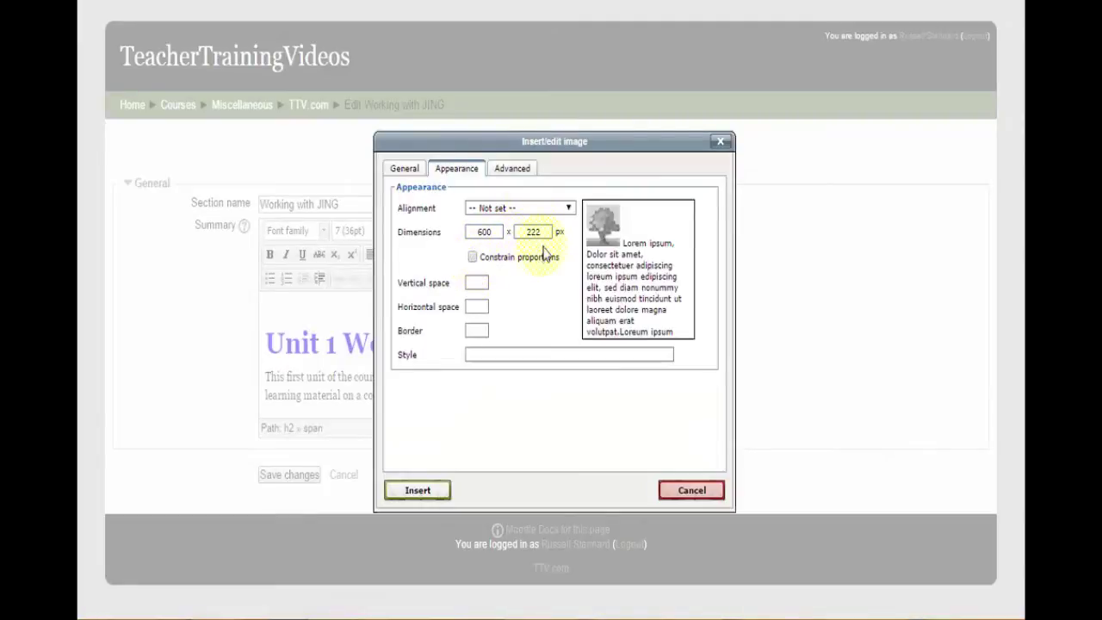
{"action": "left_click", "coordinate": [473, 258]}
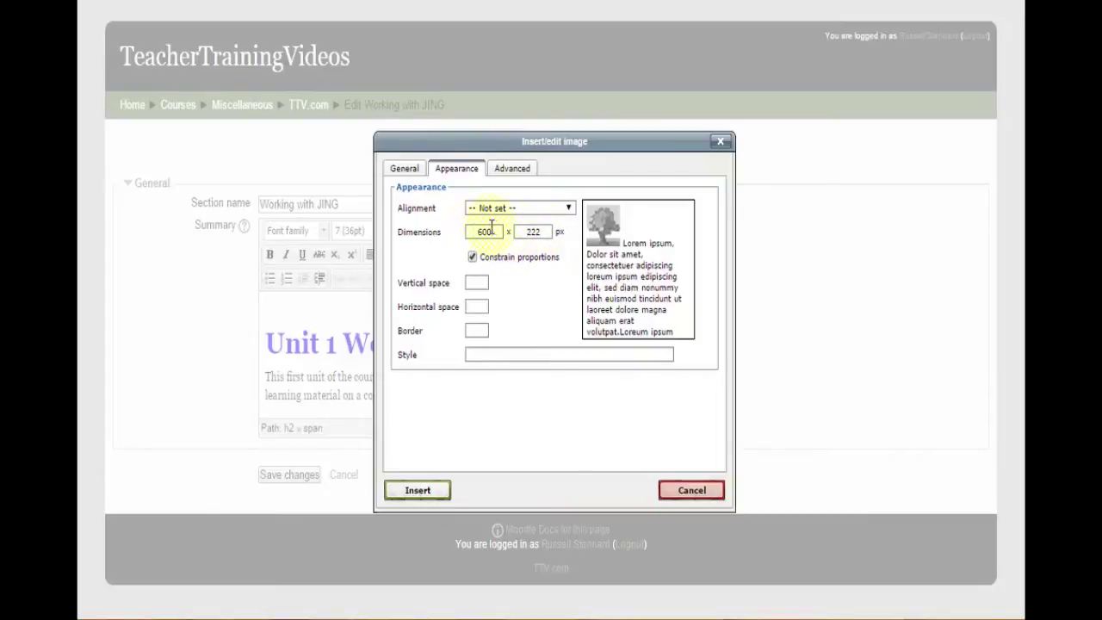
Insert the banner image without a description, check the summary in the full-screen editor and save the section changes
{"action": "left_click", "coordinate": [417, 492]}
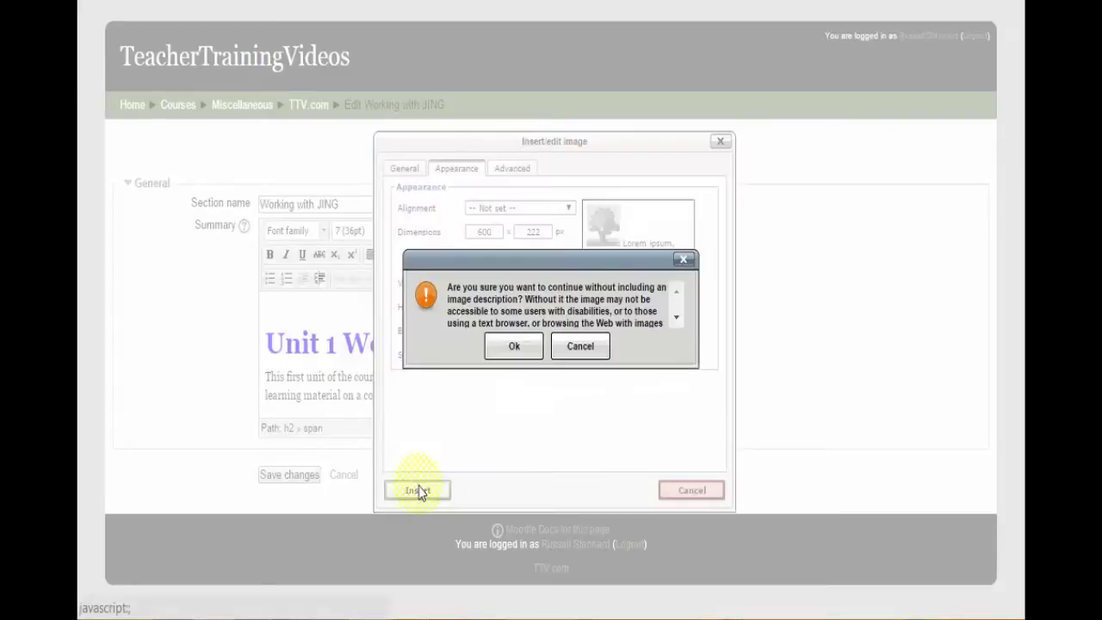
{"action": "left_click", "coordinate": [514, 348]}
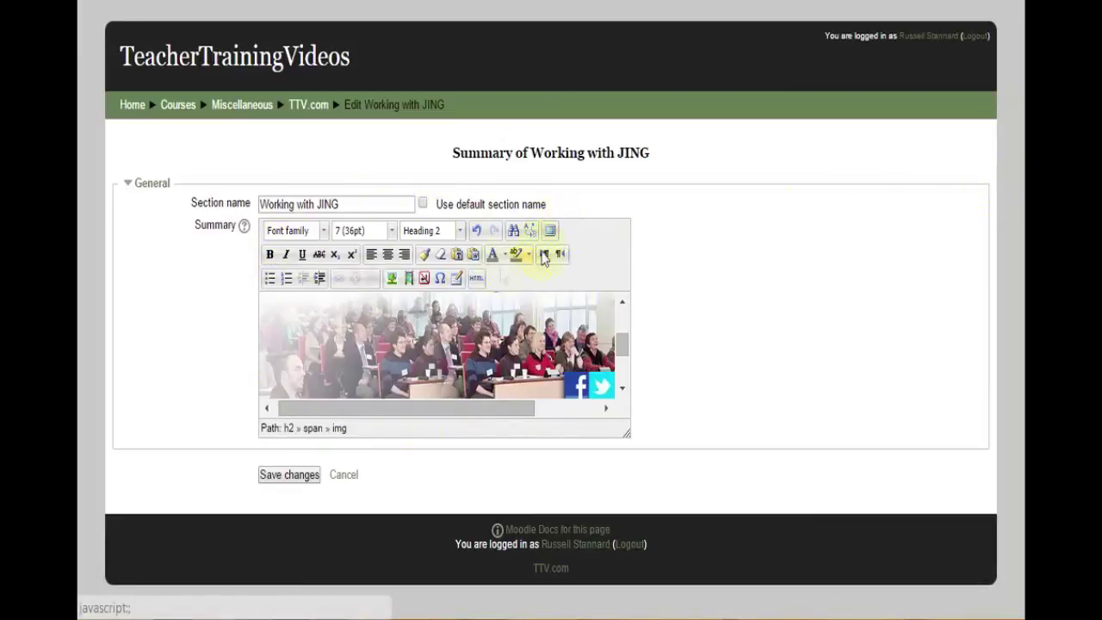
{"action": "left_click", "coordinate": [551, 230]}
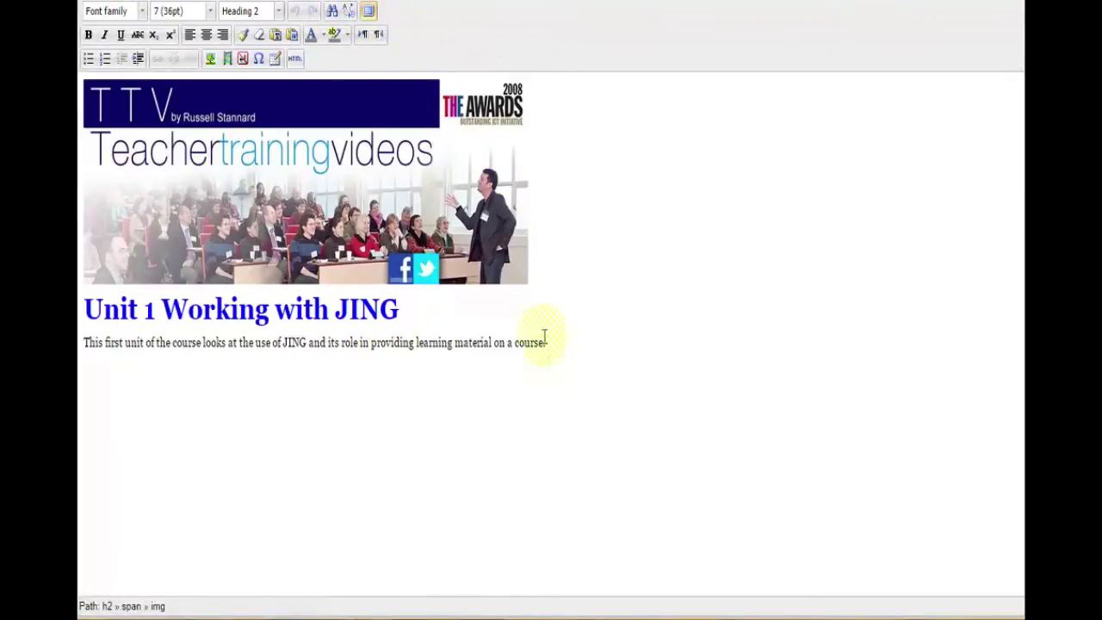
{"action": "left_click", "coordinate": [369, 11]}
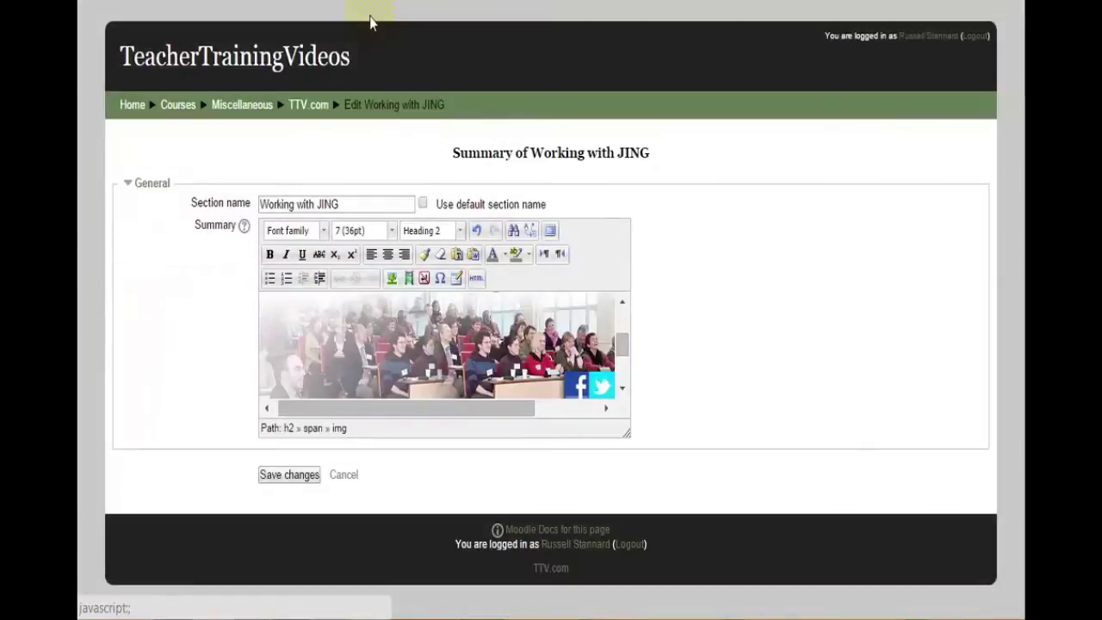
{"action": "left_click", "coordinate": [284, 474]}
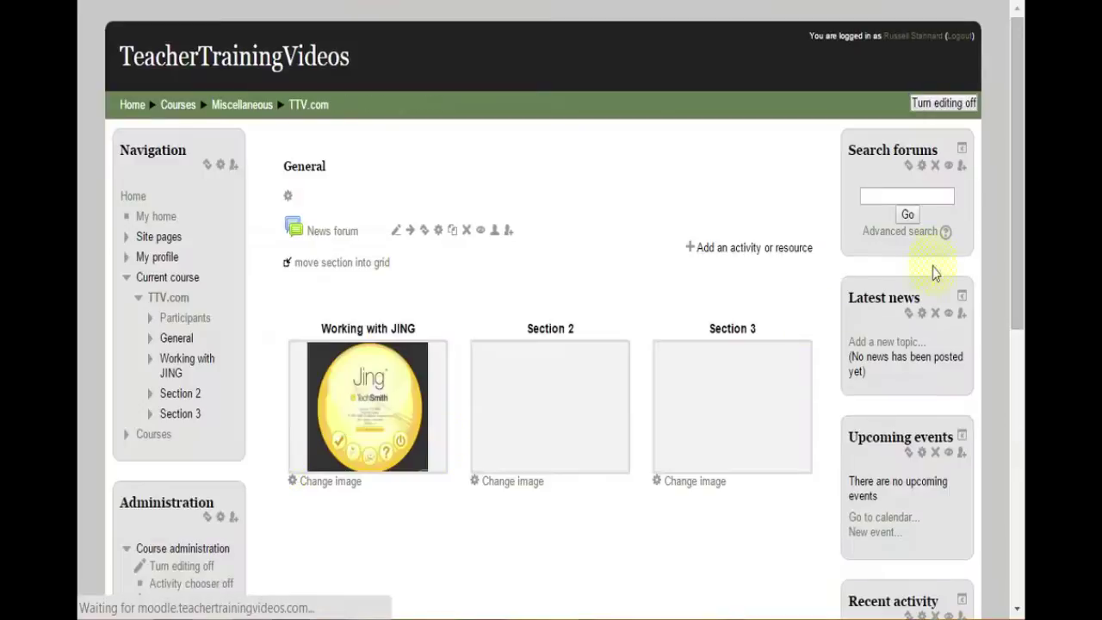
Turn course editing off and preview the Working with JING section from its grid image, closing it when done
{"action": "left_click", "coordinate": [173, 572]}
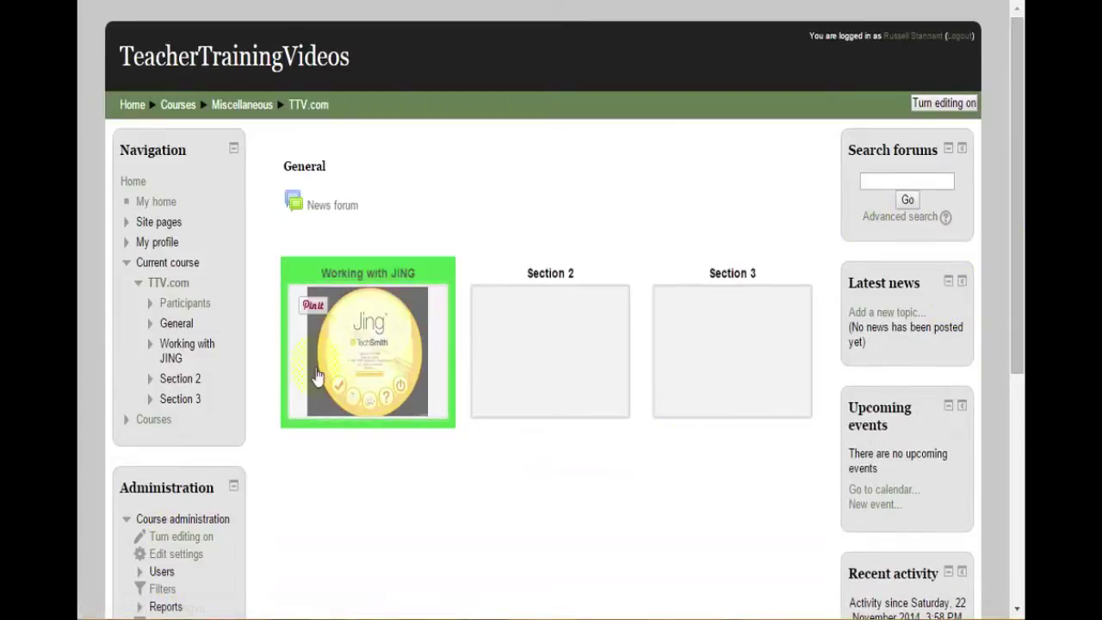
{"action": "left_click", "coordinate": [377, 336]}
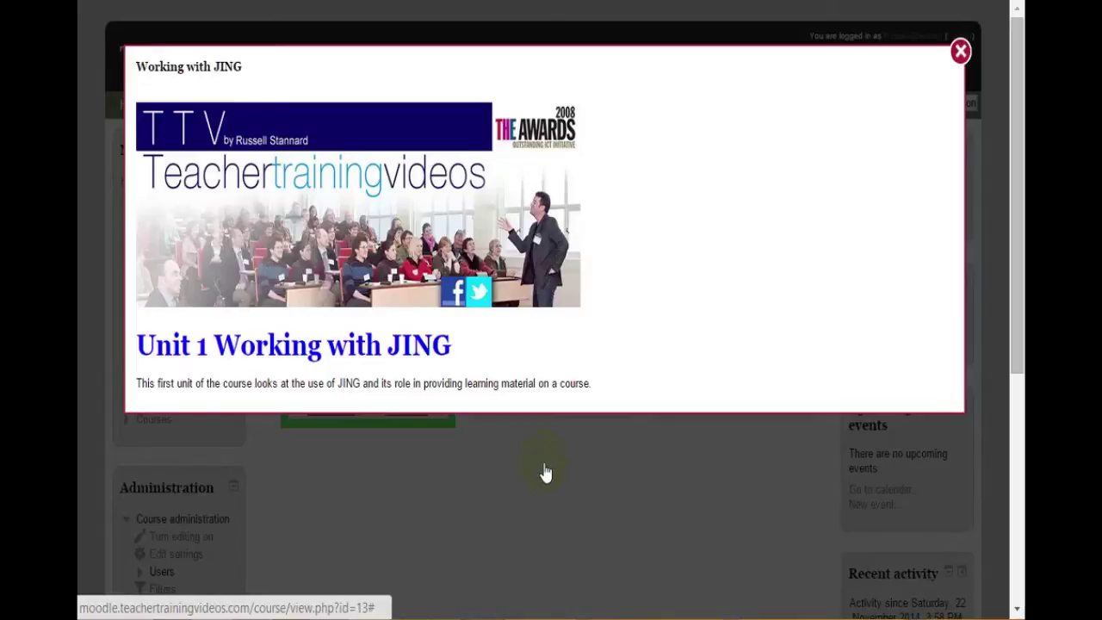
{"action": "left_click", "coordinate": [958, 55]}
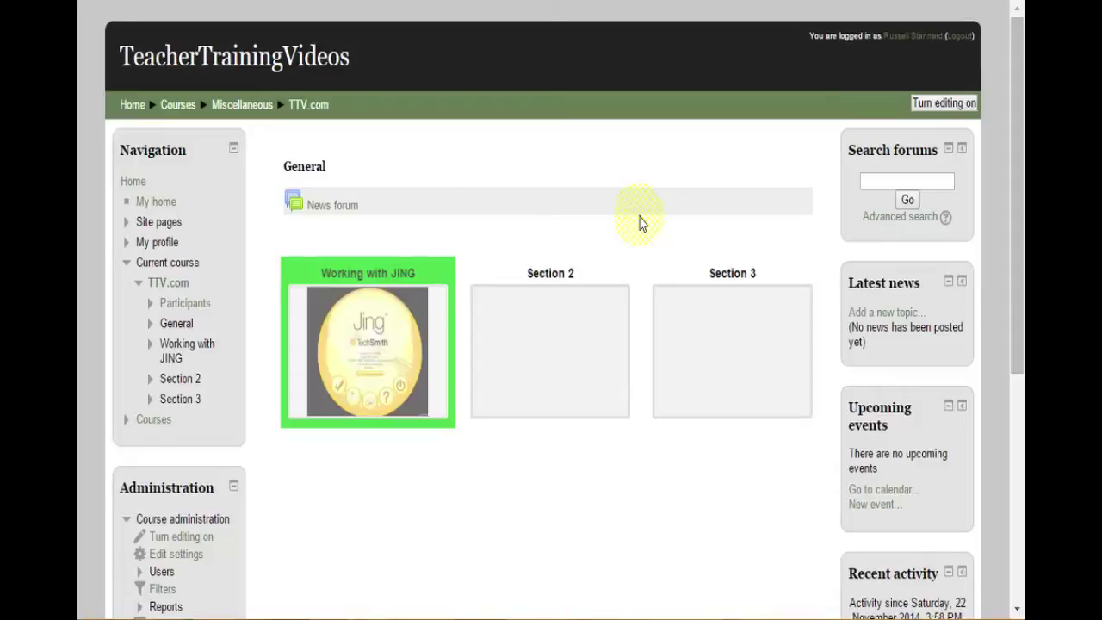
Turn course editing back on and go to the section list below the grid
{"action": "left_click_drag", "start_coordinate": [1014, 138], "coordinate": [1019, 201]}
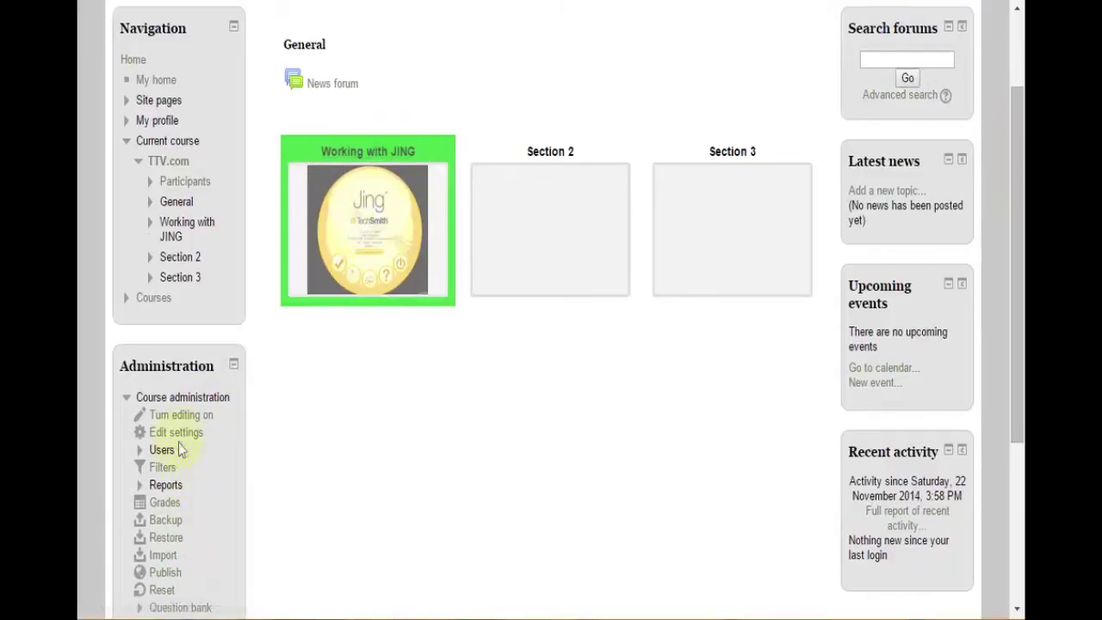
{"action": "left_click", "coordinate": [180, 416]}
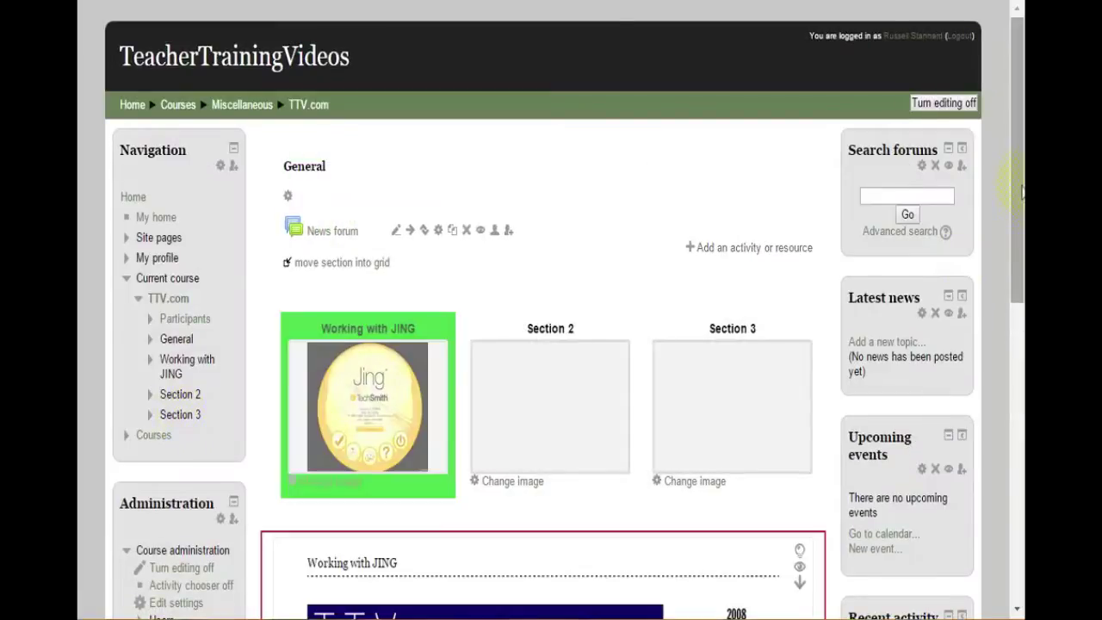
{"action": "left_click_drag", "start_coordinate": [1022, 191], "coordinate": [1018, 396]}
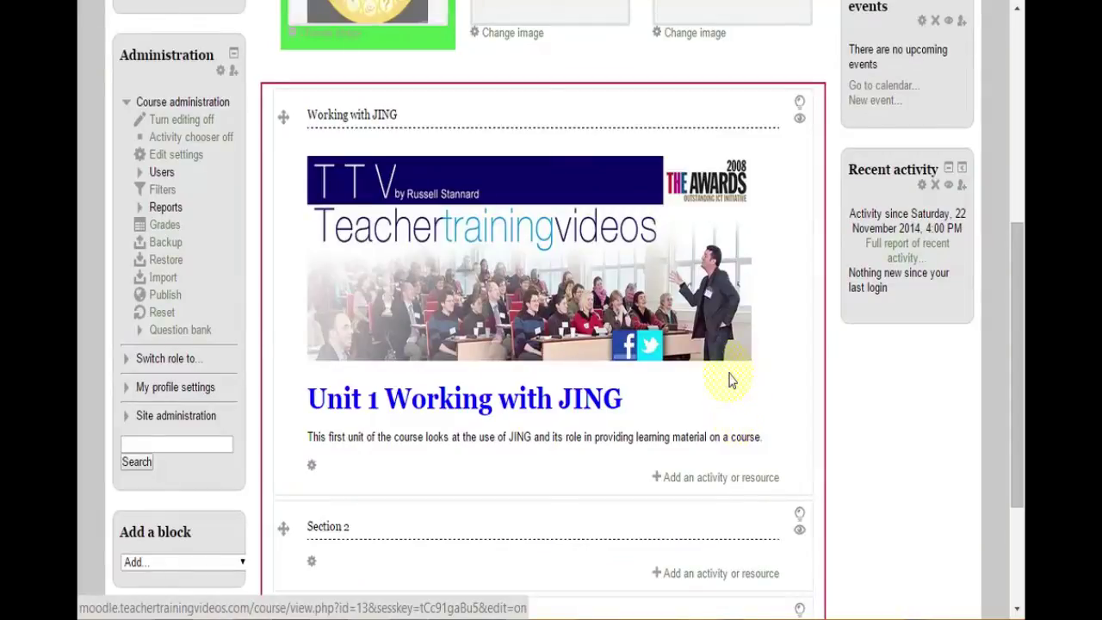
{"action": "left_click_drag", "start_coordinate": [1016, 301], "coordinate": [1019, 365]}
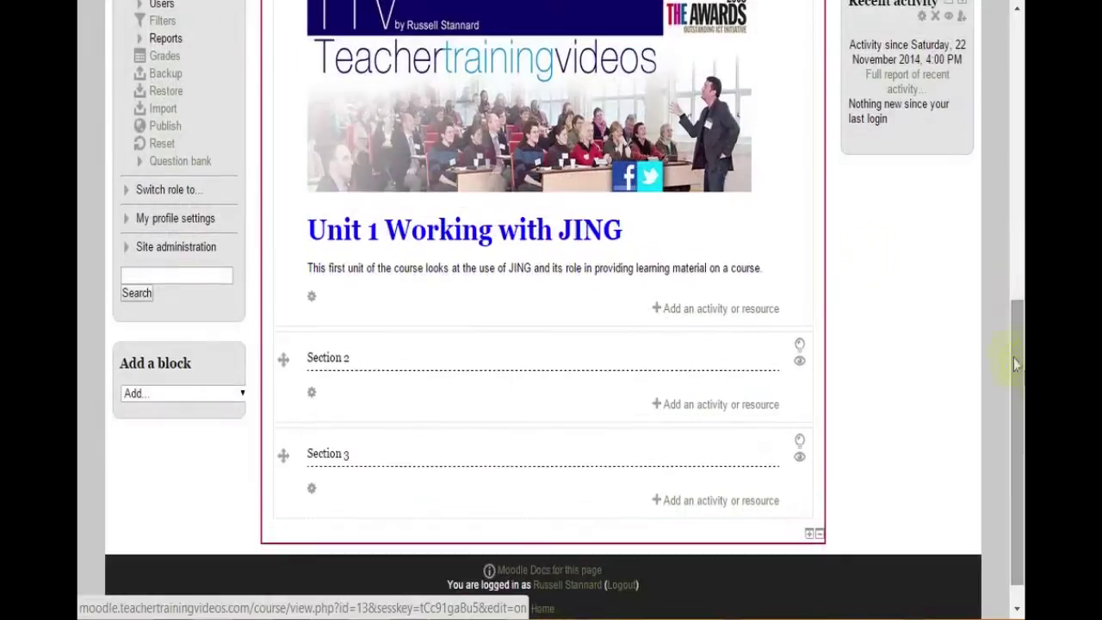
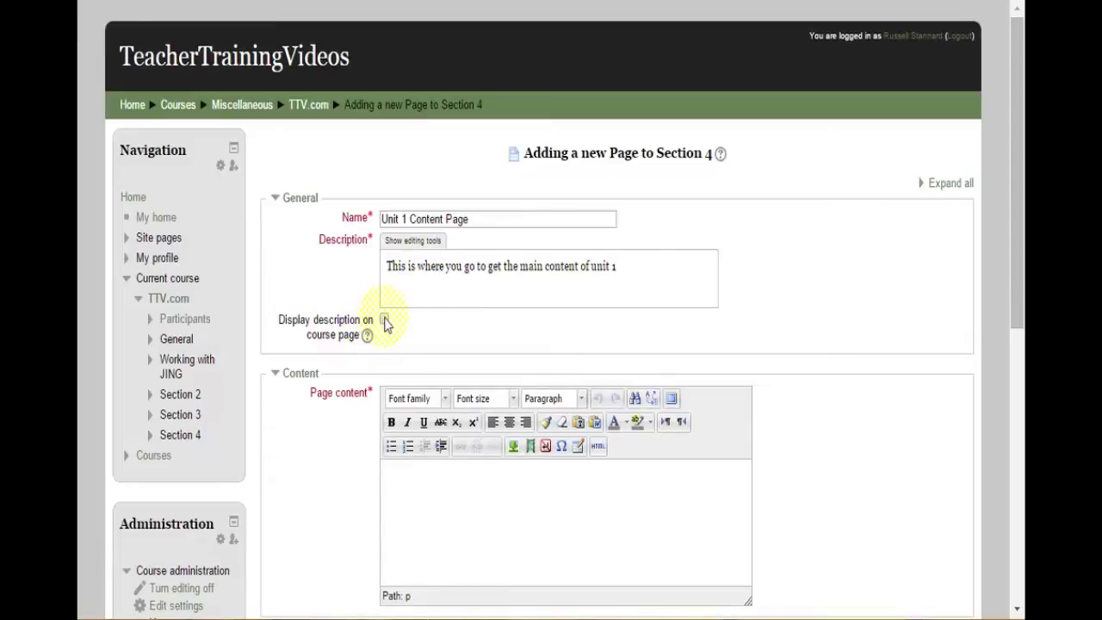
Enter "Unit 1 Content" as the new page's content and format it as Heading 2 at size 6 (24pt)
{"action": "scroll", "coordinate": [1009, 337], "scroll_direction": "down", "scroll_amount": 3}
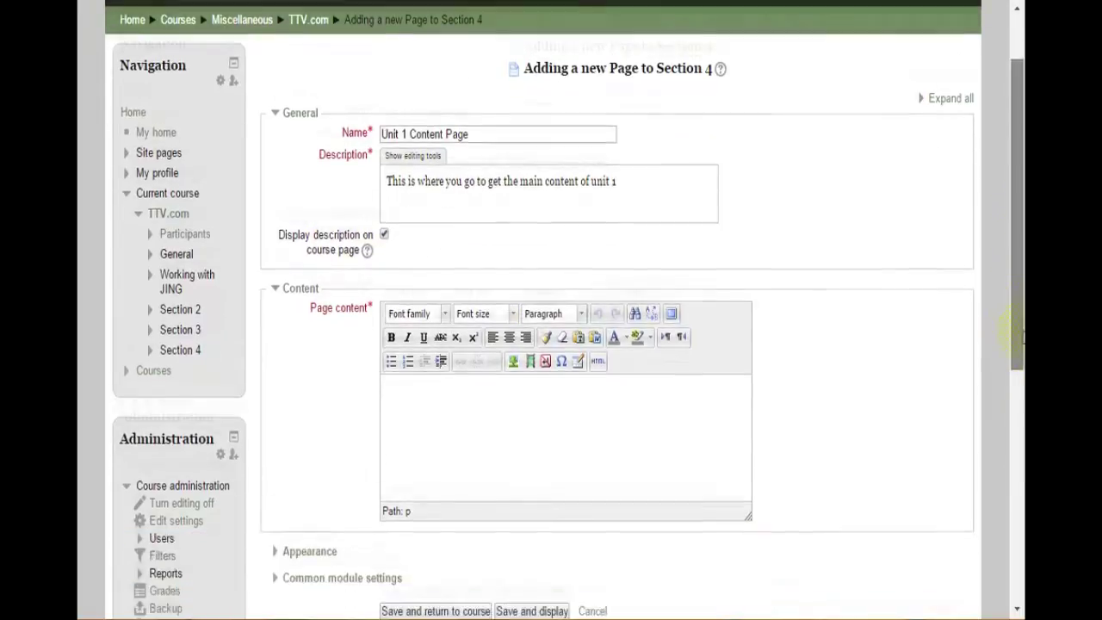
{"action": "left_click", "coordinate": [441, 302]}
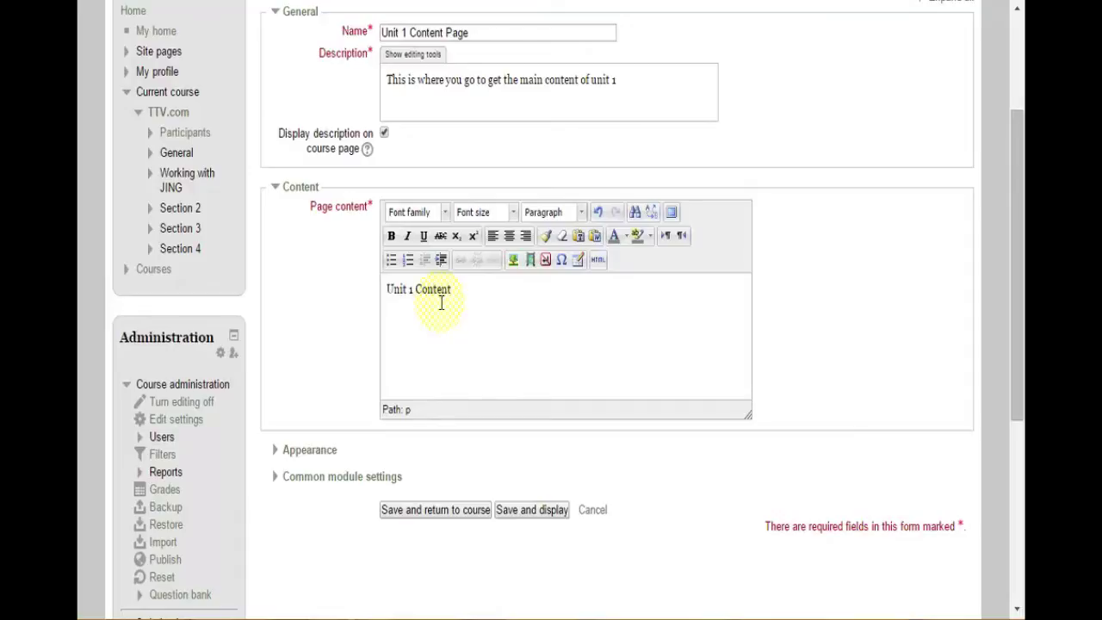
{"action": "left_click_drag", "start_coordinate": [465, 289], "coordinate": [370, 296]}
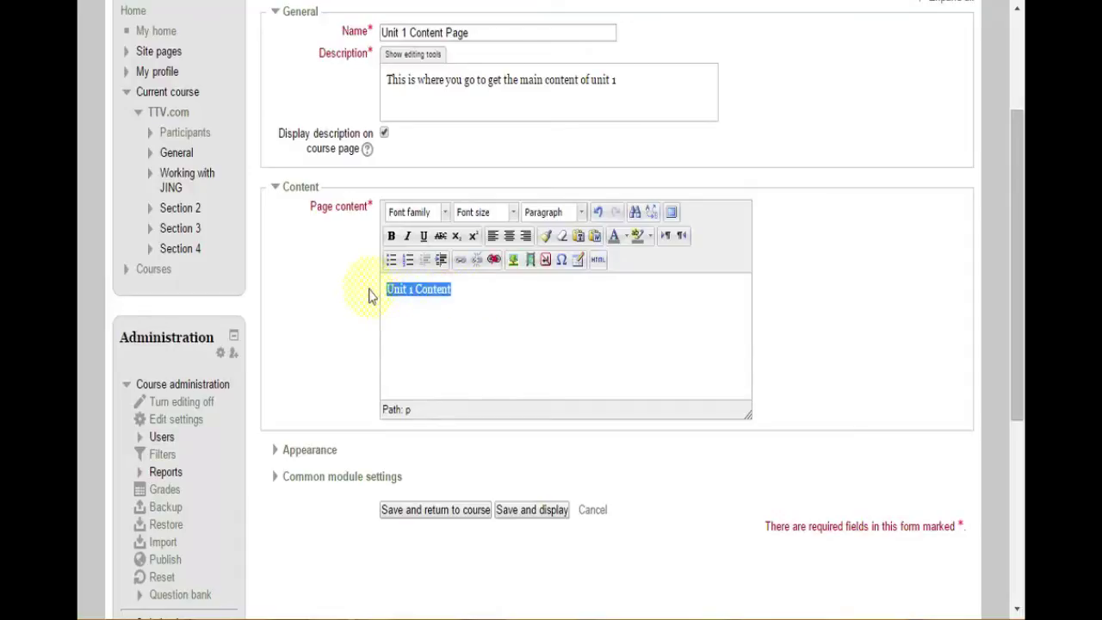
{"action": "left_click", "coordinate": [583, 215]}
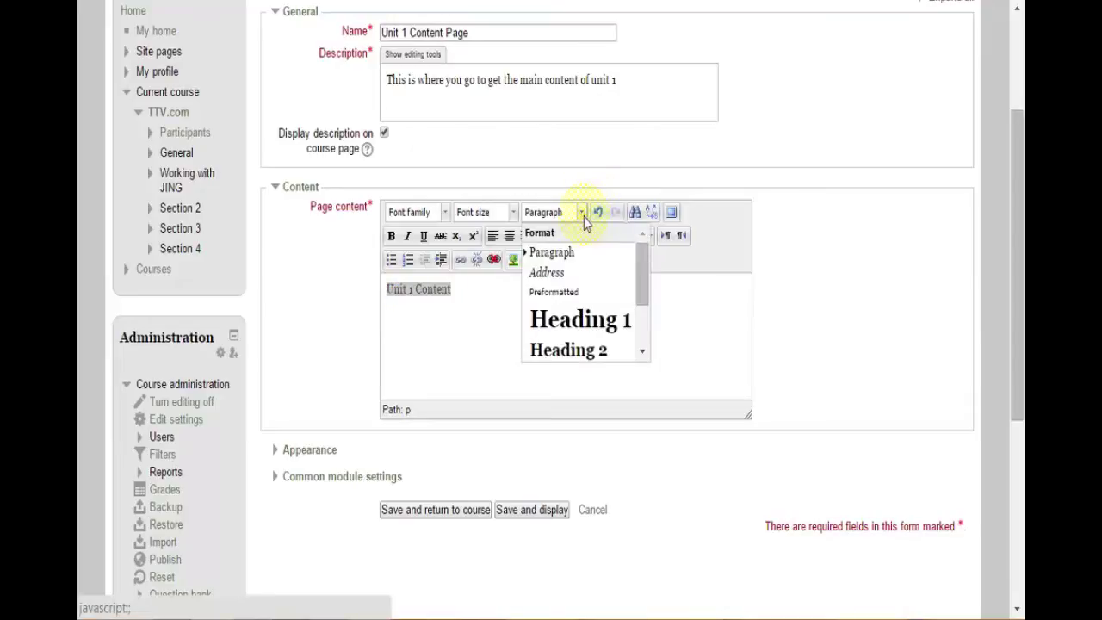
{"action": "left_click", "coordinate": [564, 351]}
{"action": "left_click", "coordinate": [514, 212]}
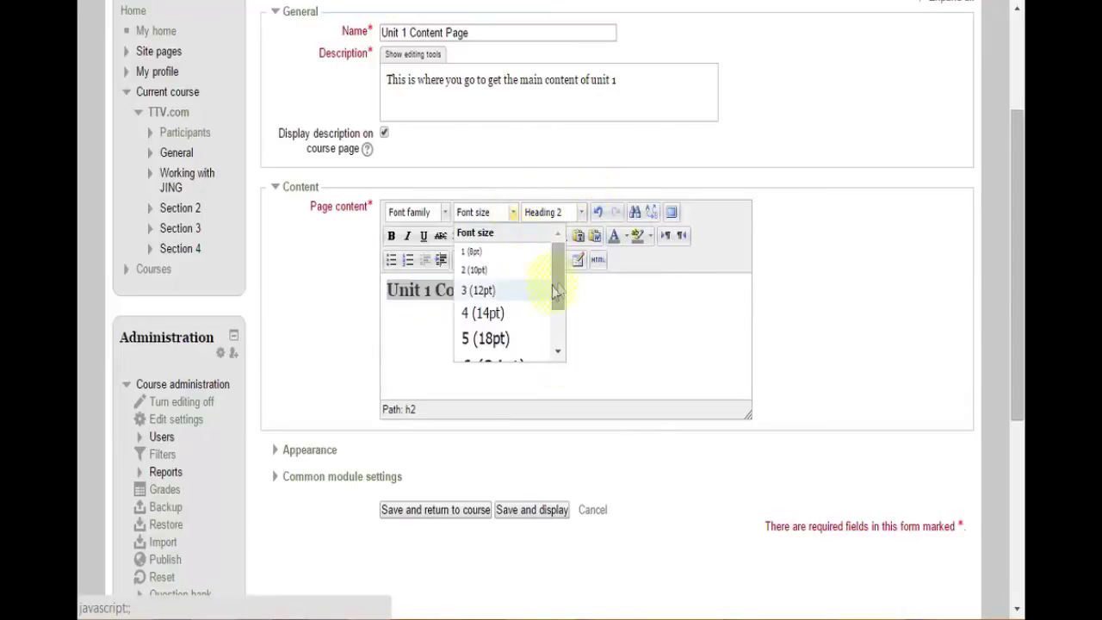
{"action": "left_click_drag", "start_coordinate": [560, 295], "coordinate": [560, 324]}
{"action": "left_click", "coordinate": [521, 308]}
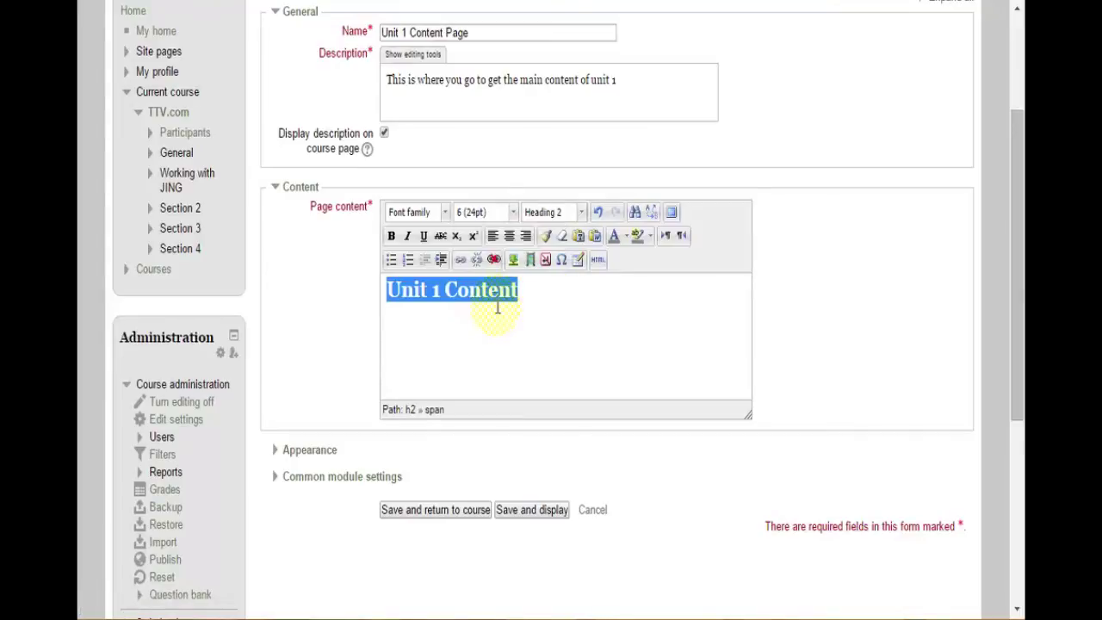
Save the new page, return to the course and check the Unit 1 Content Page entry under Section 4
{"action": "left_click_drag", "start_coordinate": [1017, 280], "coordinate": [1017, 377]}
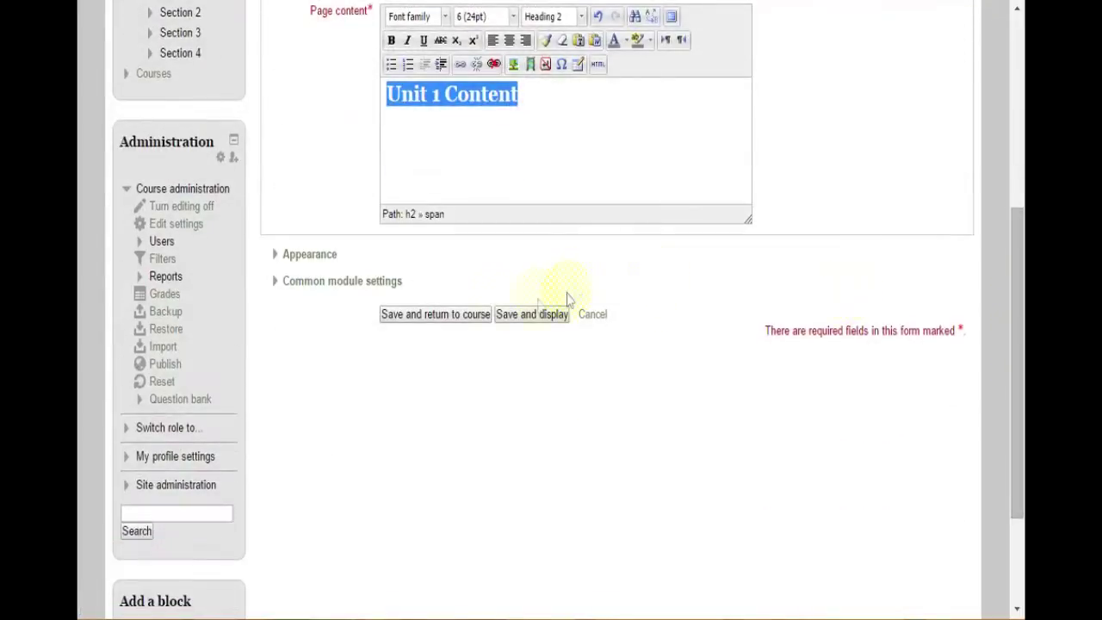
{"action": "left_click", "coordinate": [449, 323]}
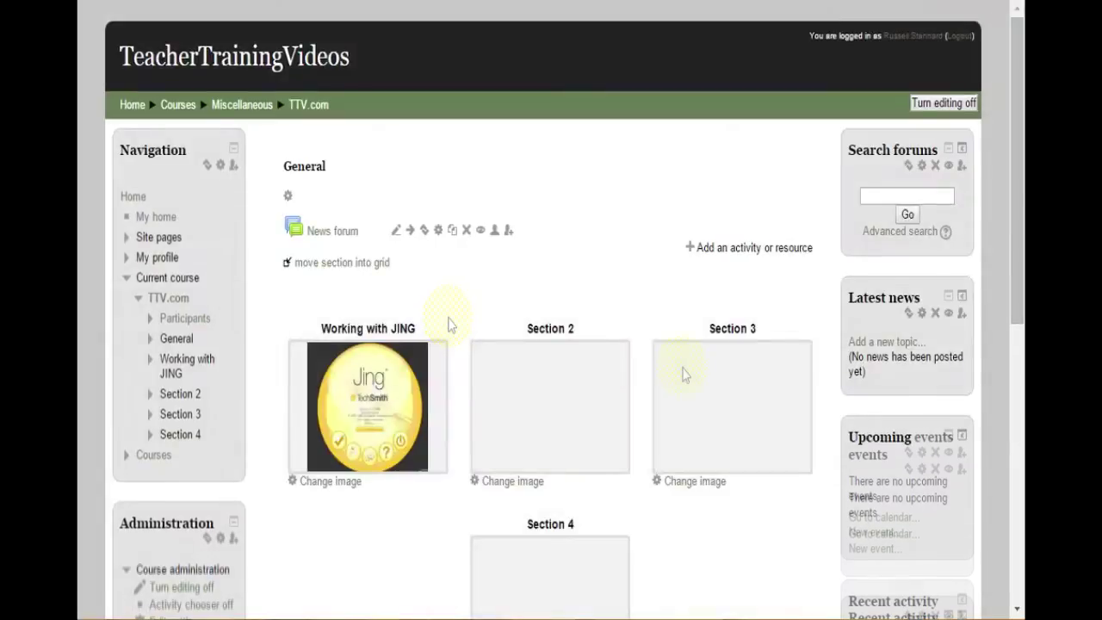
{"action": "scroll", "coordinate": [1016, 177], "scroll_direction": "down", "scroll_amount": 10}
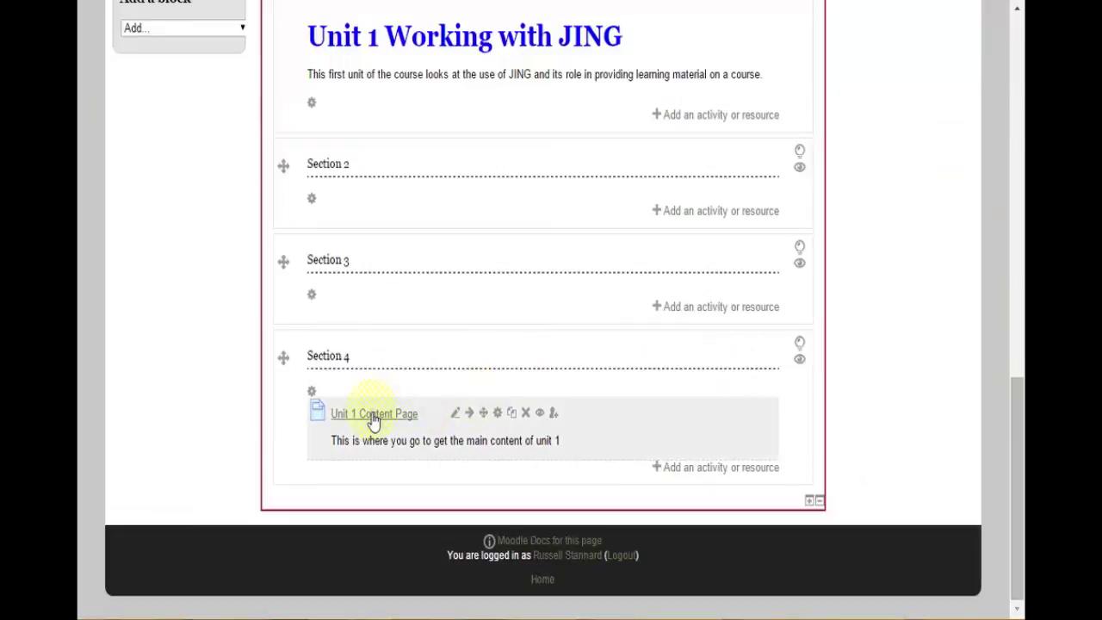
Open the Working with JING section summary for editing and place the cursor at the end of its description paragraph
{"action": "scroll", "coordinate": [990, 301], "scroll_direction": "up", "scroll_amount": 3}
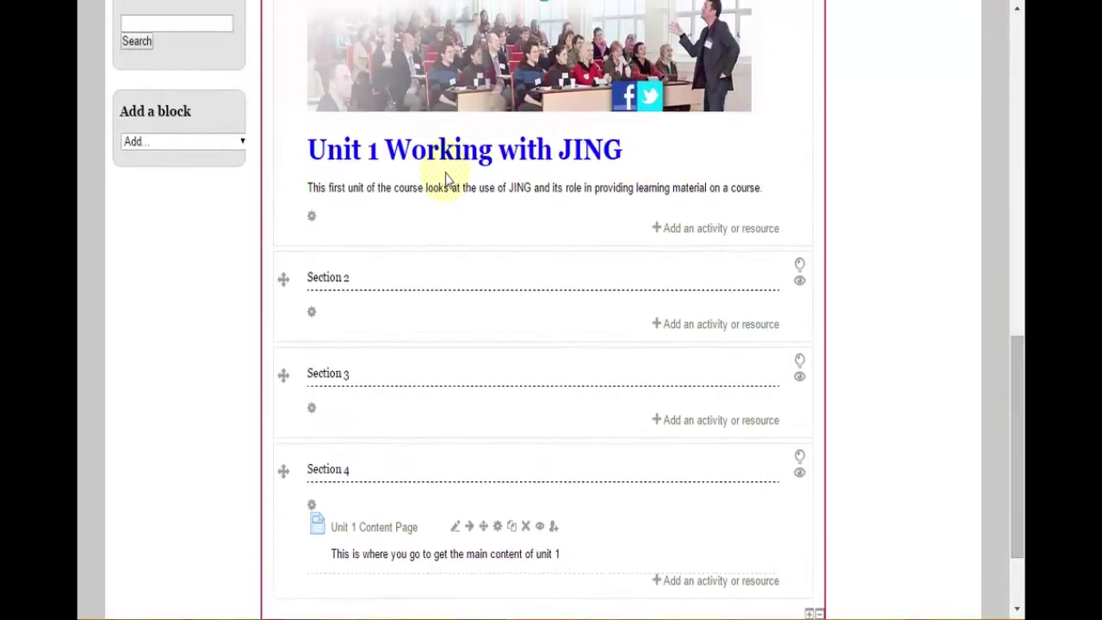
{"action": "left_click", "coordinate": [312, 217]}
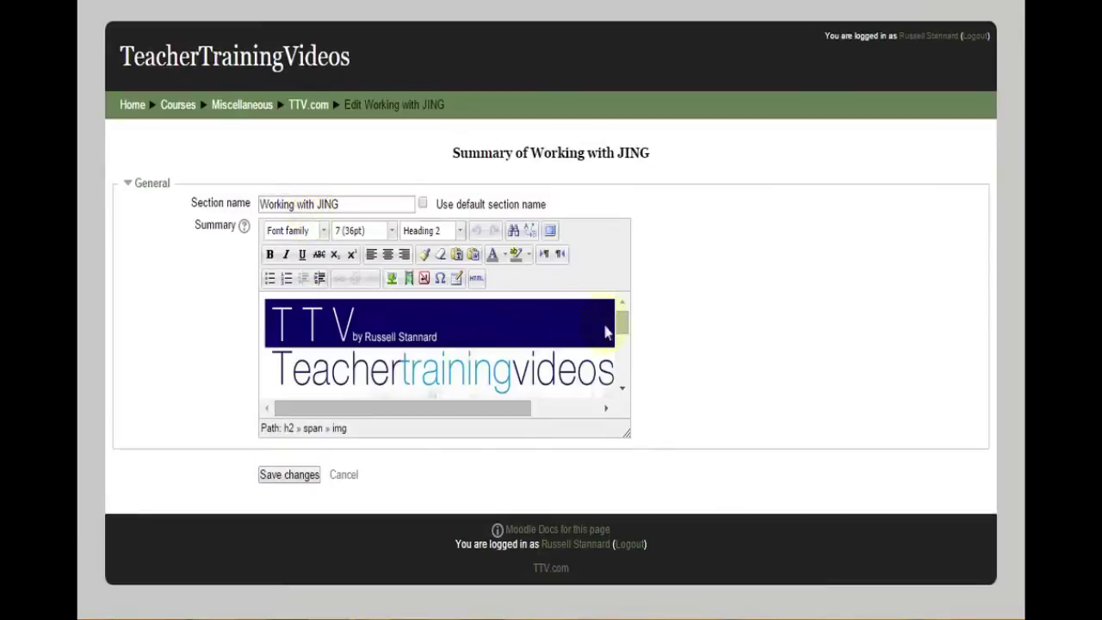
{"action": "left_click_drag", "start_coordinate": [622, 343], "coordinate": [626, 369]}
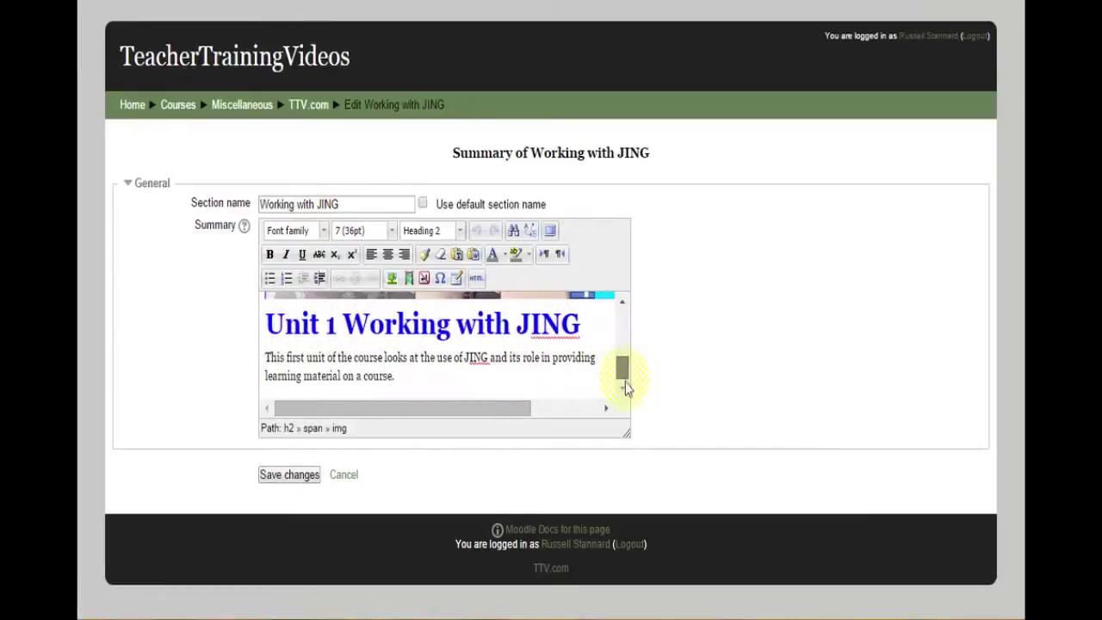
{"action": "left_click", "coordinate": [429, 371]}
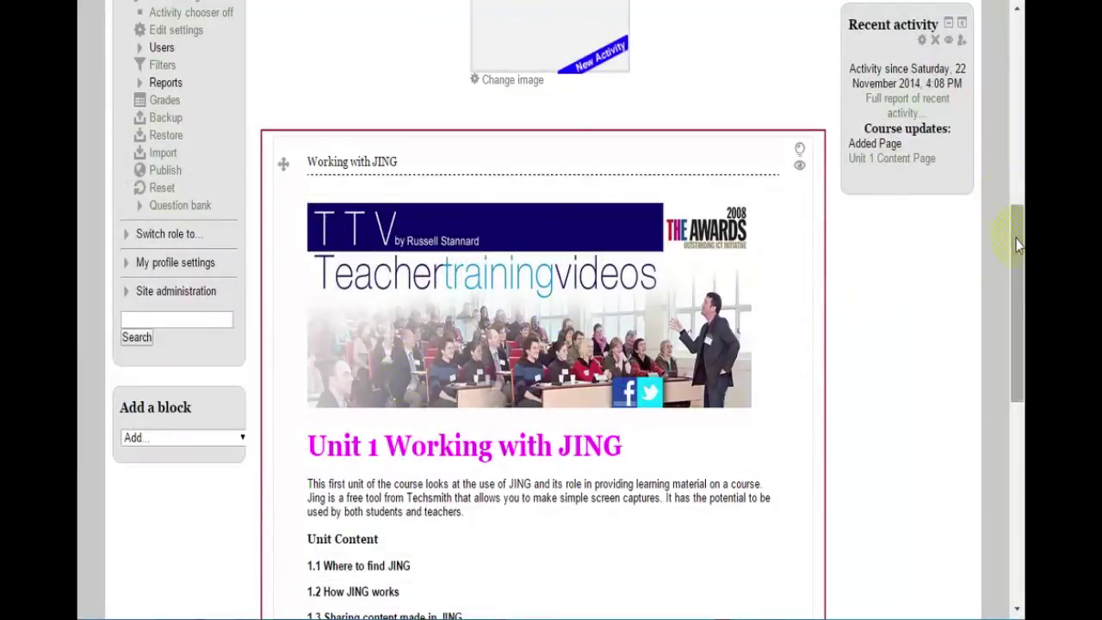
Reopen the Working with JING section summary and enlarge its editor to full screen, showing the end of the unit content list
{"action": "scroll", "coordinate": [1015, 239], "scroll_direction": "down", "scroll_amount": 4}
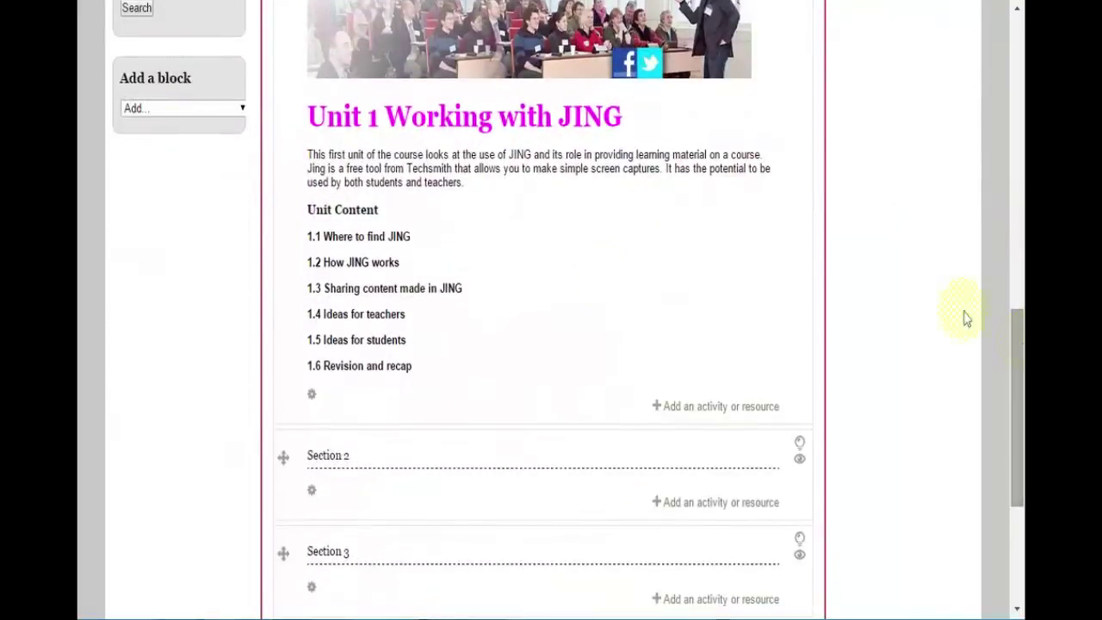
{"action": "left_click", "coordinate": [312, 396]}
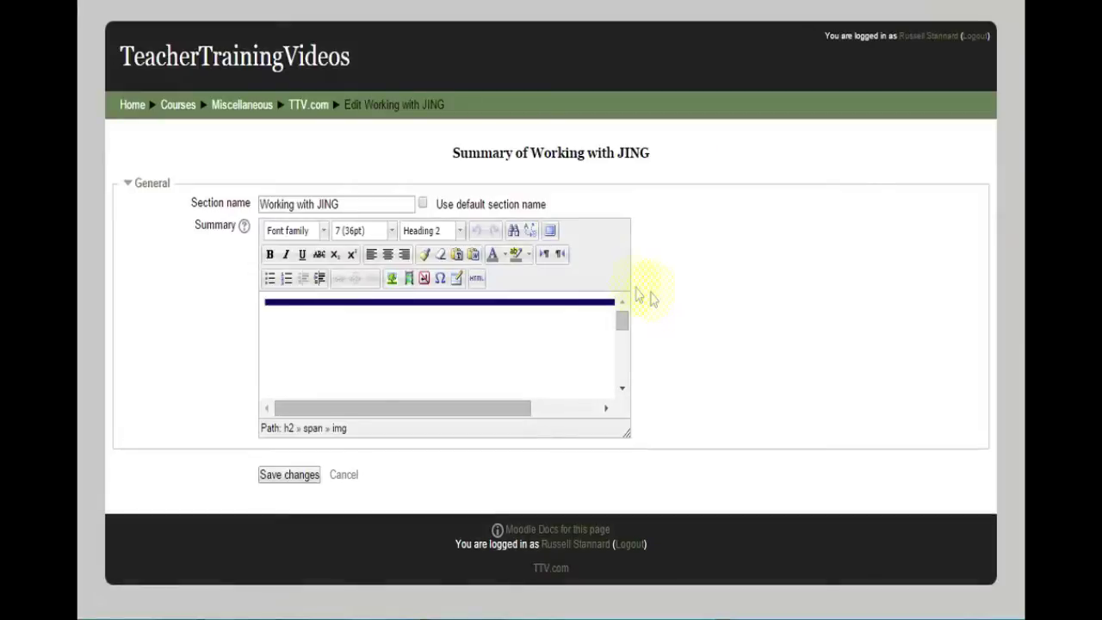
{"action": "left_click_drag", "start_coordinate": [628, 320], "coordinate": [622, 349]}
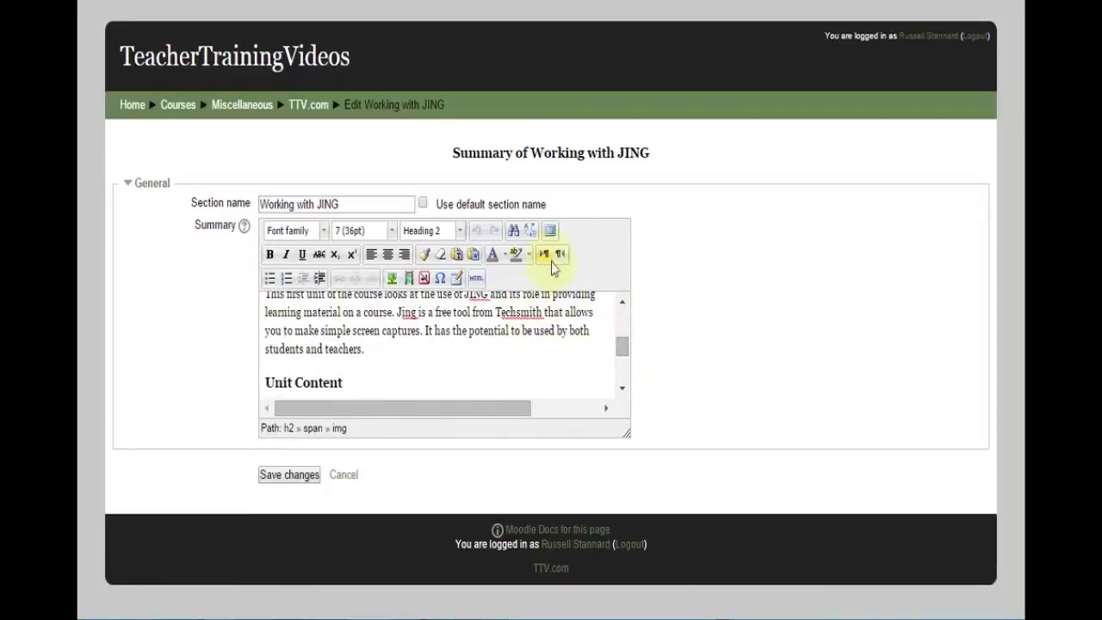
{"action": "left_click", "coordinate": [551, 232]}
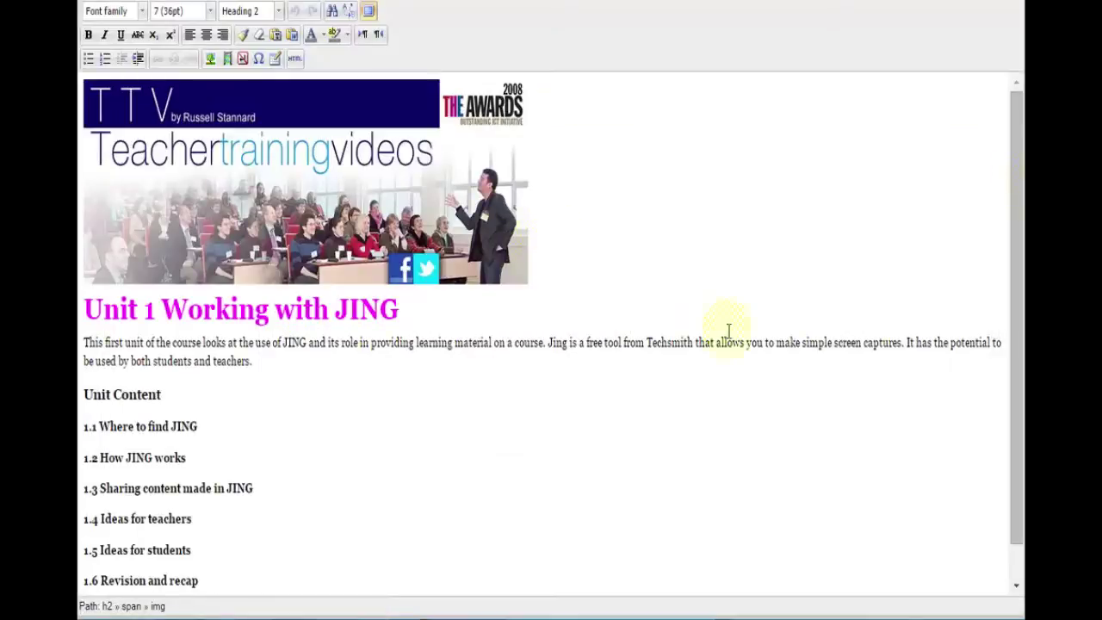
{"action": "left_click_drag", "start_coordinate": [1020, 191], "coordinate": [1018, 250]}
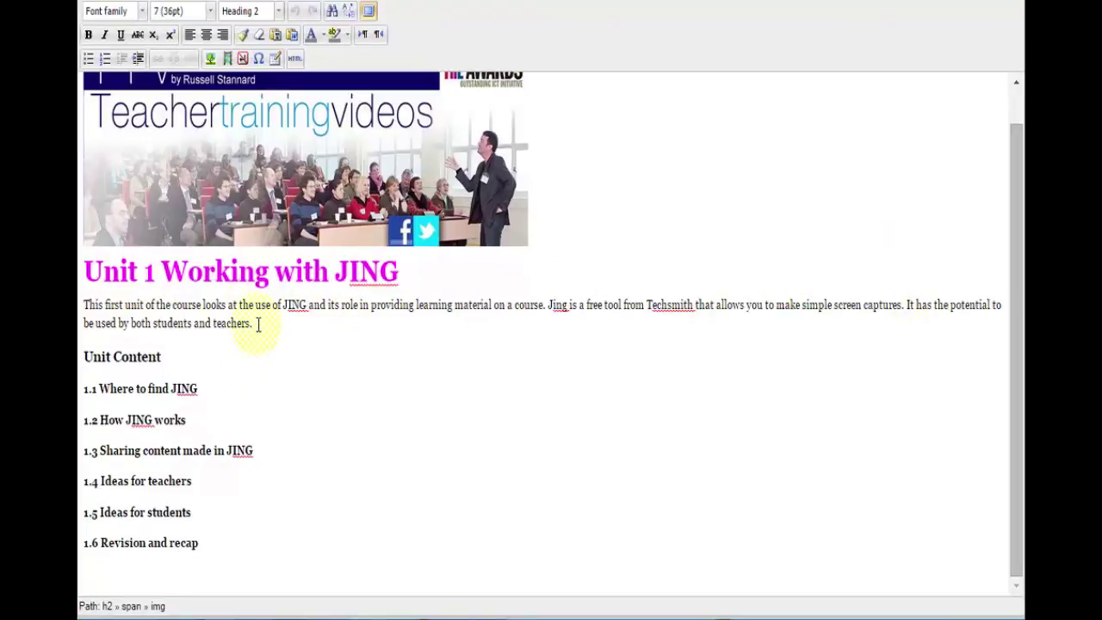
Add two blank lines below the "1.6 Revision and recap" entry in the section summary
{"action": "left_click", "coordinate": [246, 541]}
{"action": "key", "text": "Return"}
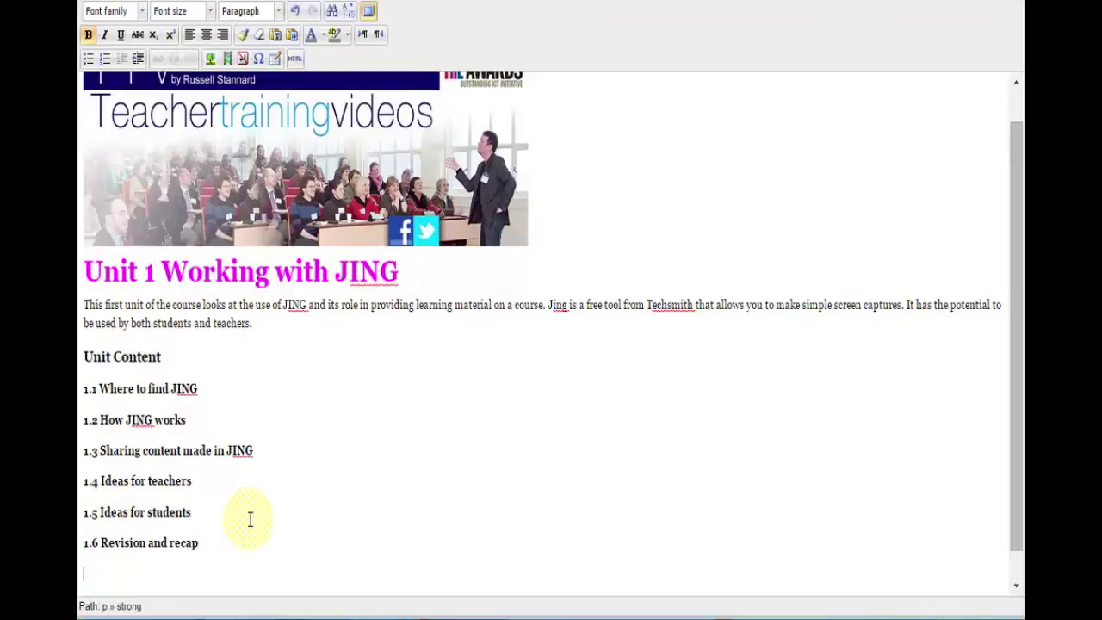
{"action": "key", "text": "Return"}
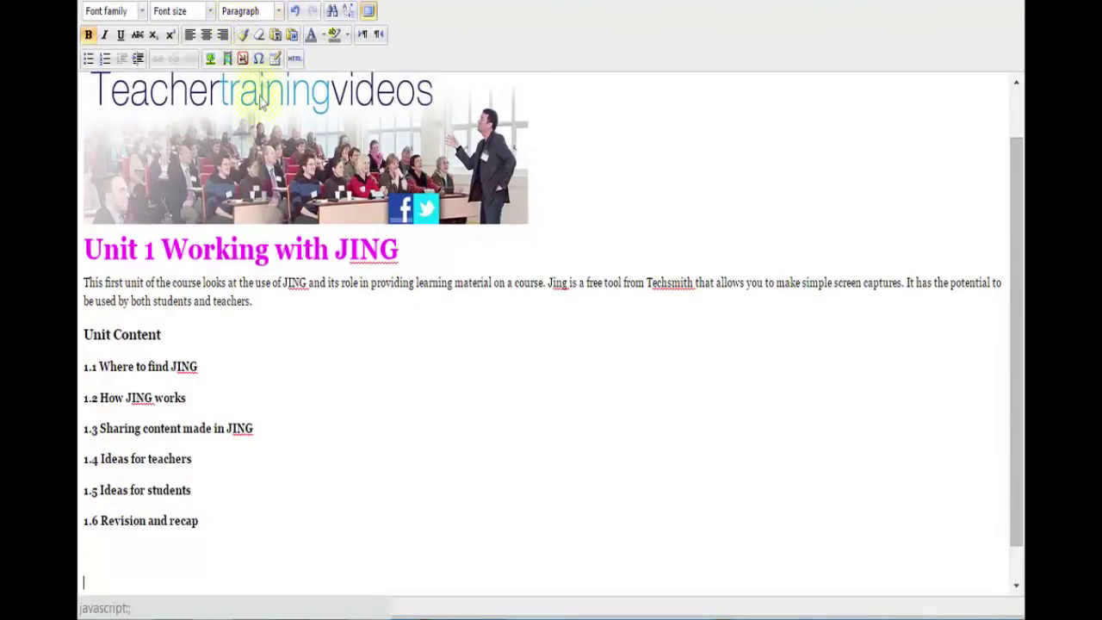
{"action": "left_click", "coordinate": [228, 60]}
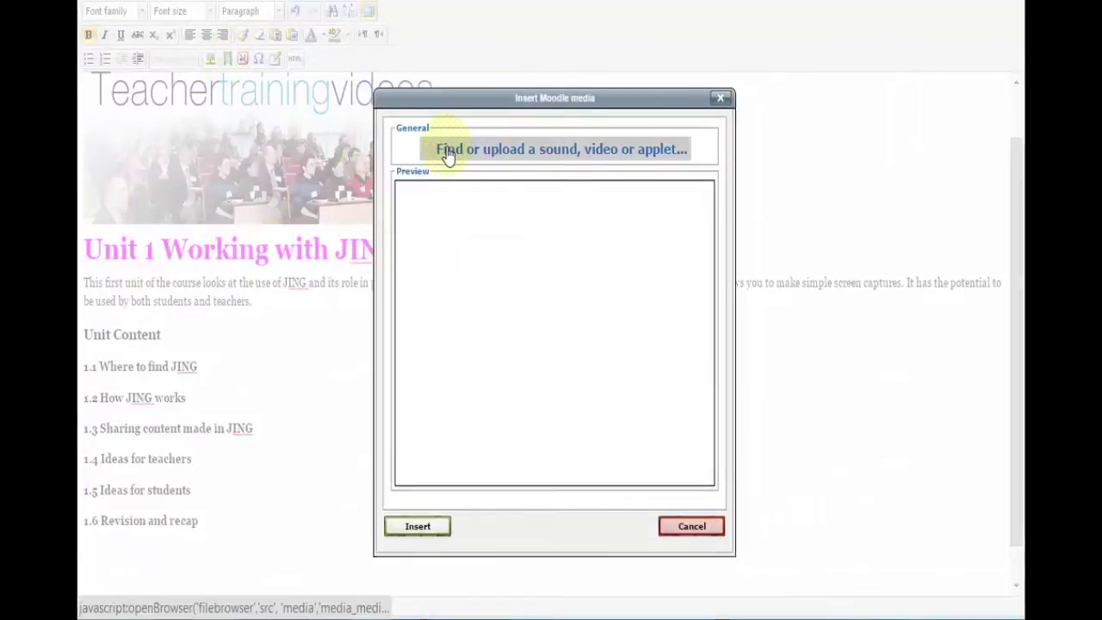
{"action": "left_click", "coordinate": [481, 155]}
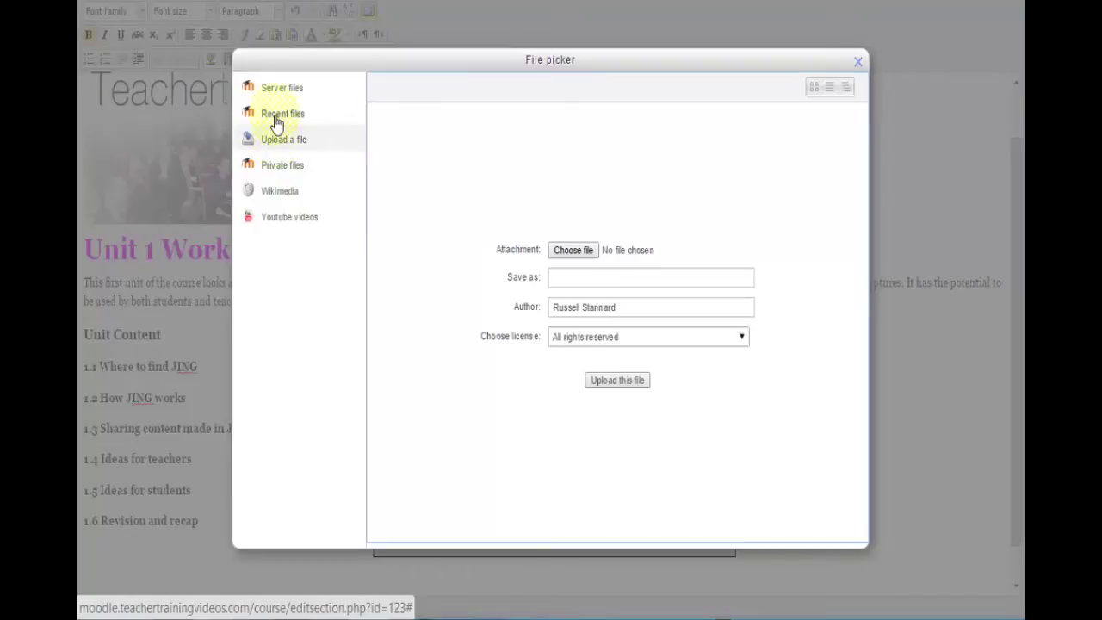
{"action": "left_click", "coordinate": [277, 119]}
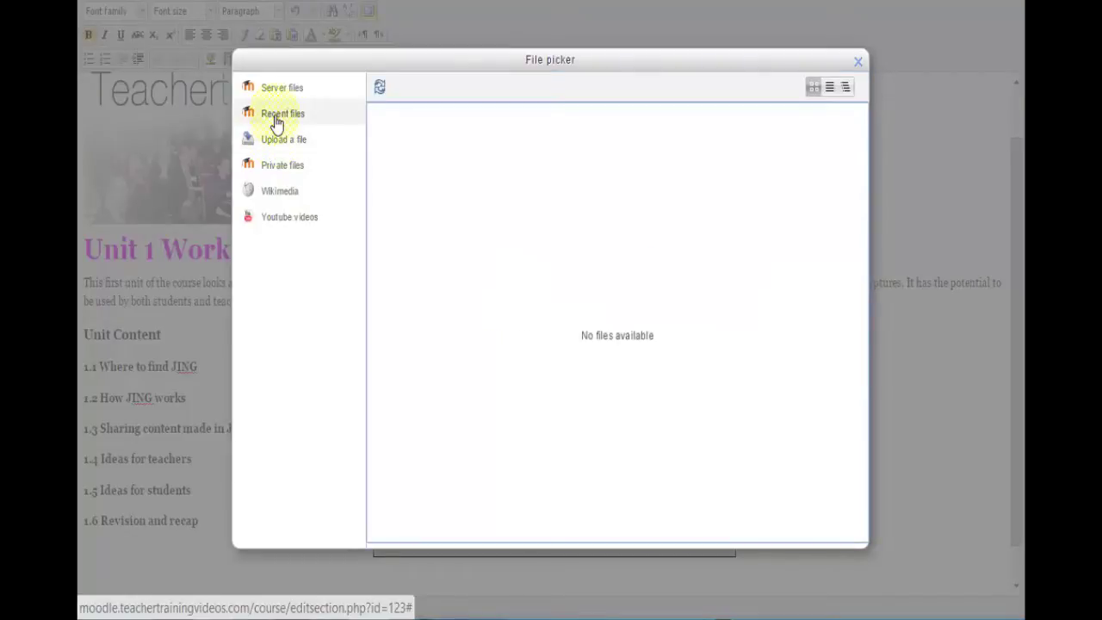
{"action": "left_click", "coordinate": [859, 62]}
{"action": "left_click", "coordinate": [724, 101]}
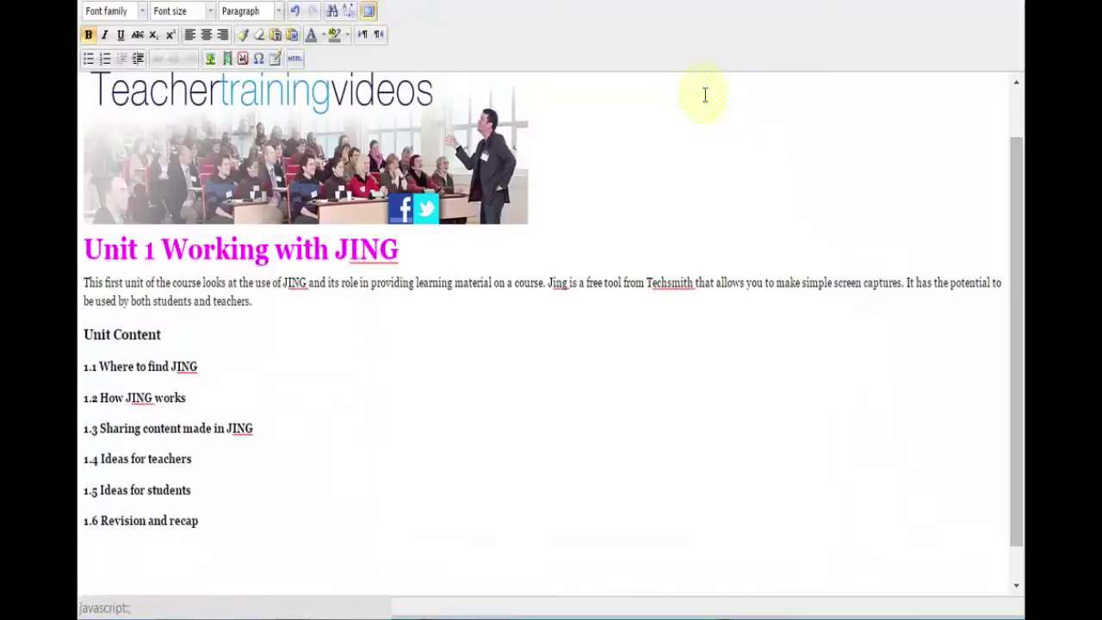
Insert the image Go.jpg from the recent files below the unit content list
{"action": "left_click", "coordinate": [207, 60]}
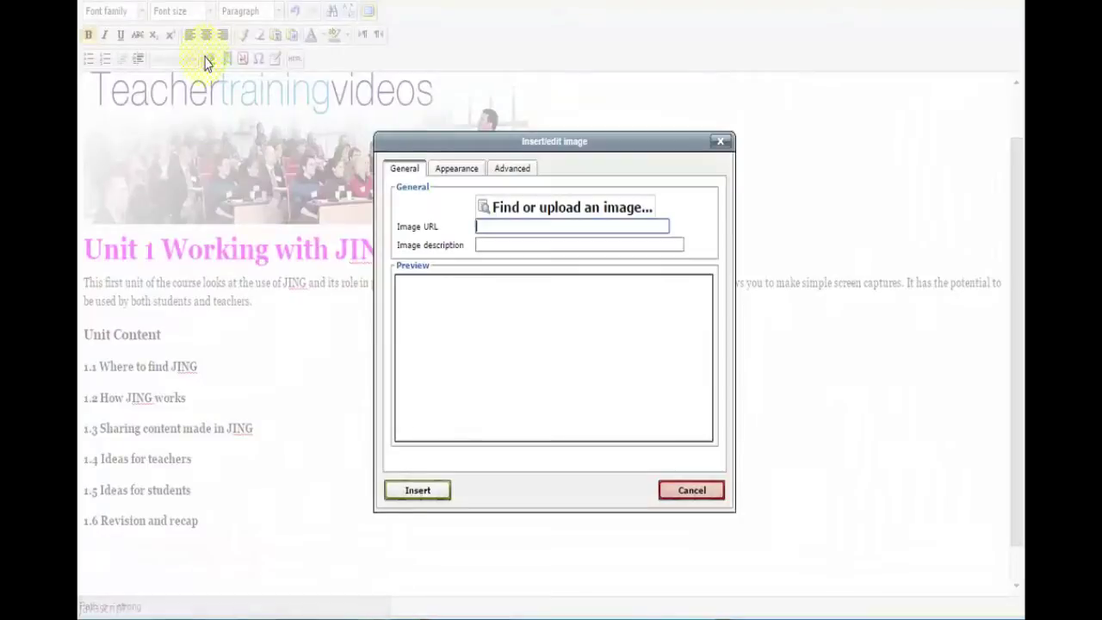
{"action": "left_click", "coordinate": [528, 211]}
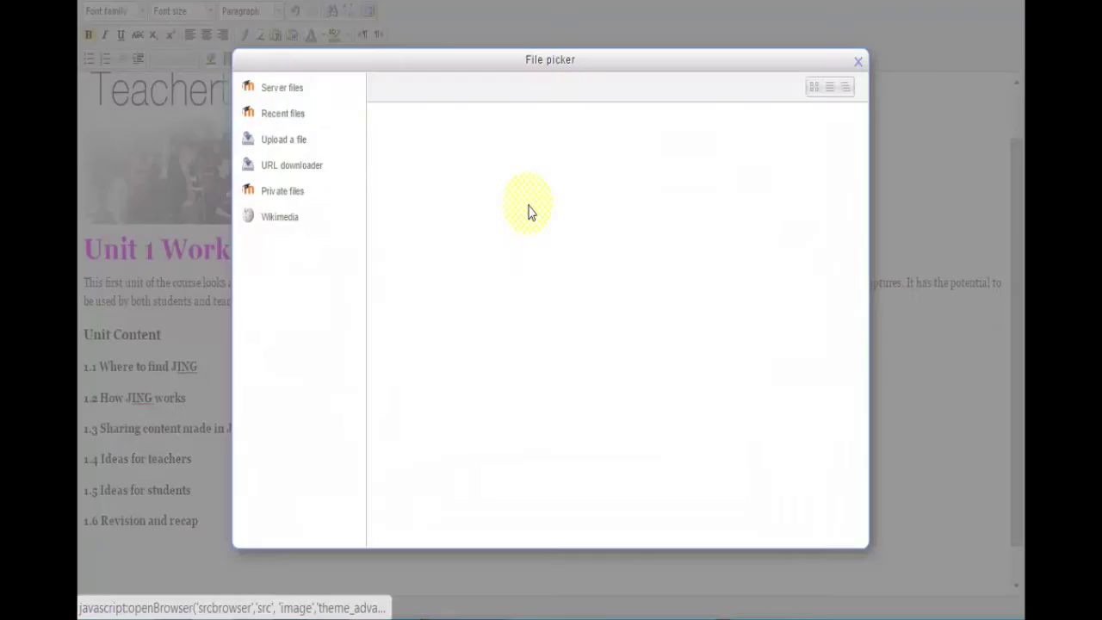
{"action": "left_click", "coordinate": [283, 116]}
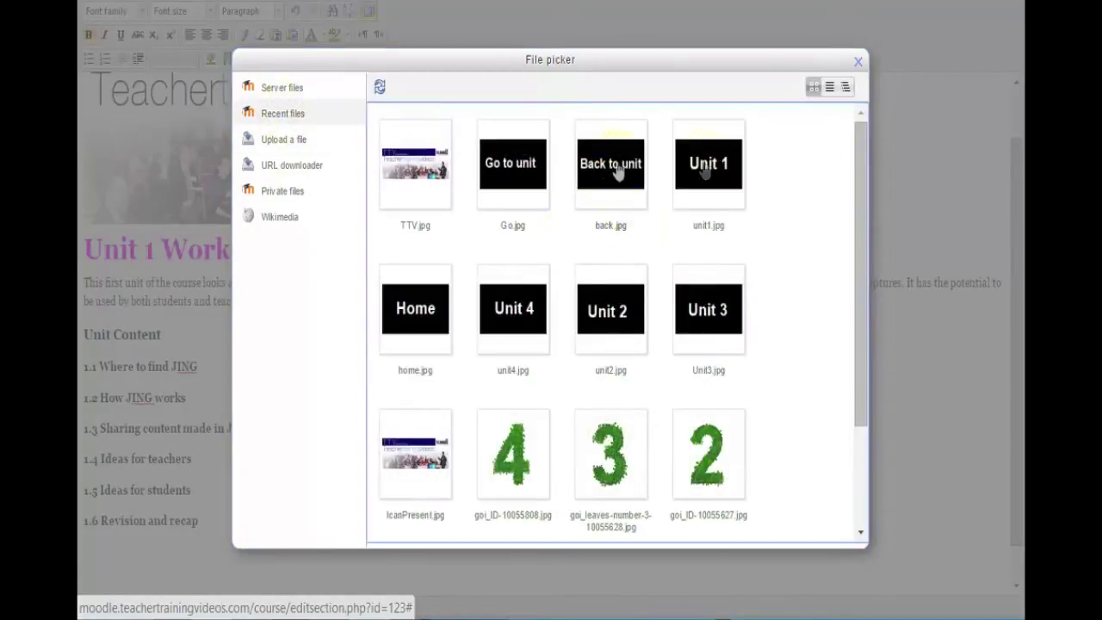
{"action": "left_click", "coordinate": [506, 177]}
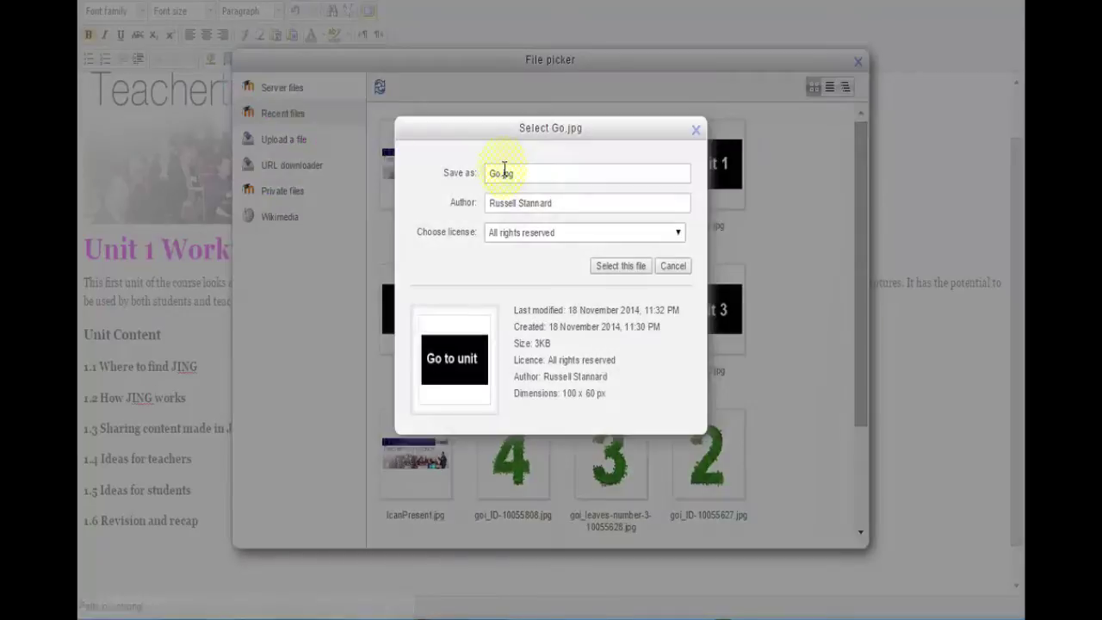
{"action": "left_click", "coordinate": [670, 268]}
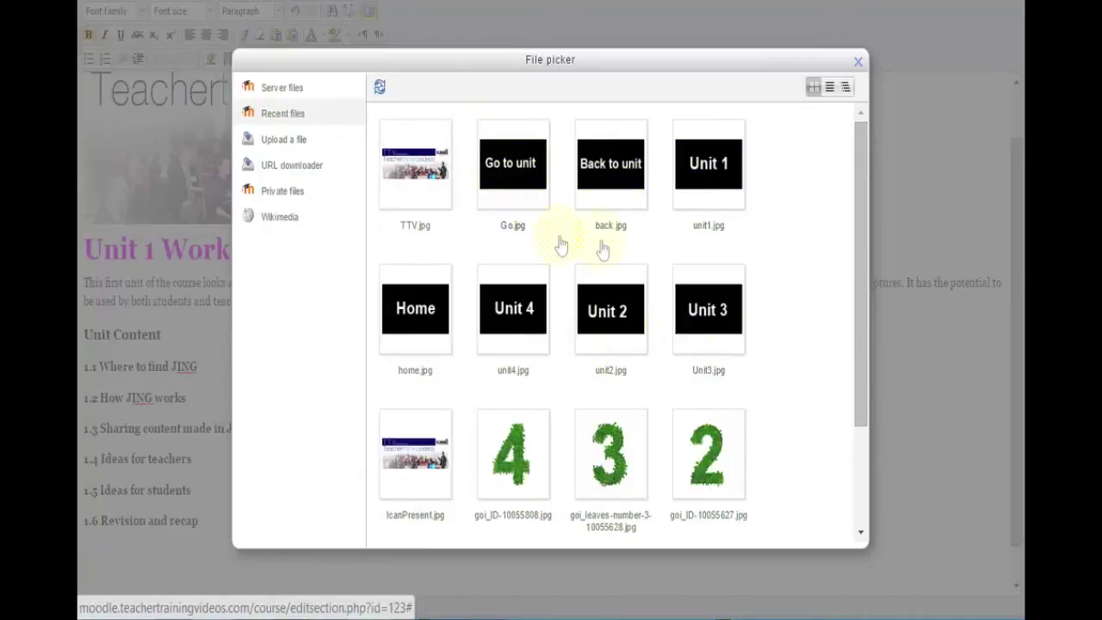
{"action": "left_click", "coordinate": [516, 178]}
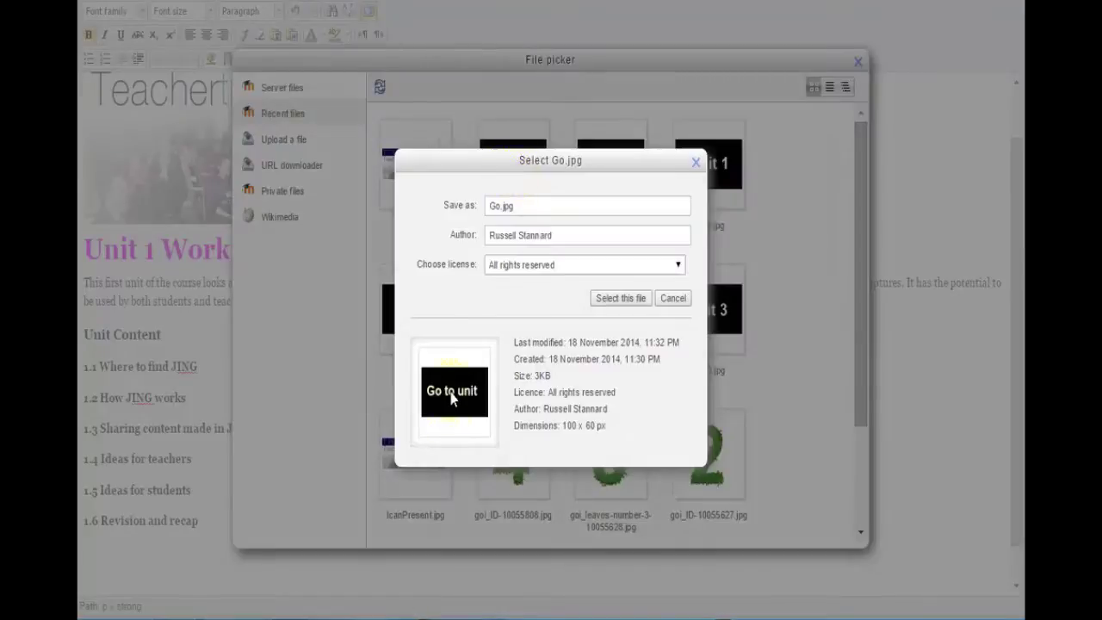
{"action": "left_click", "coordinate": [617, 300]}
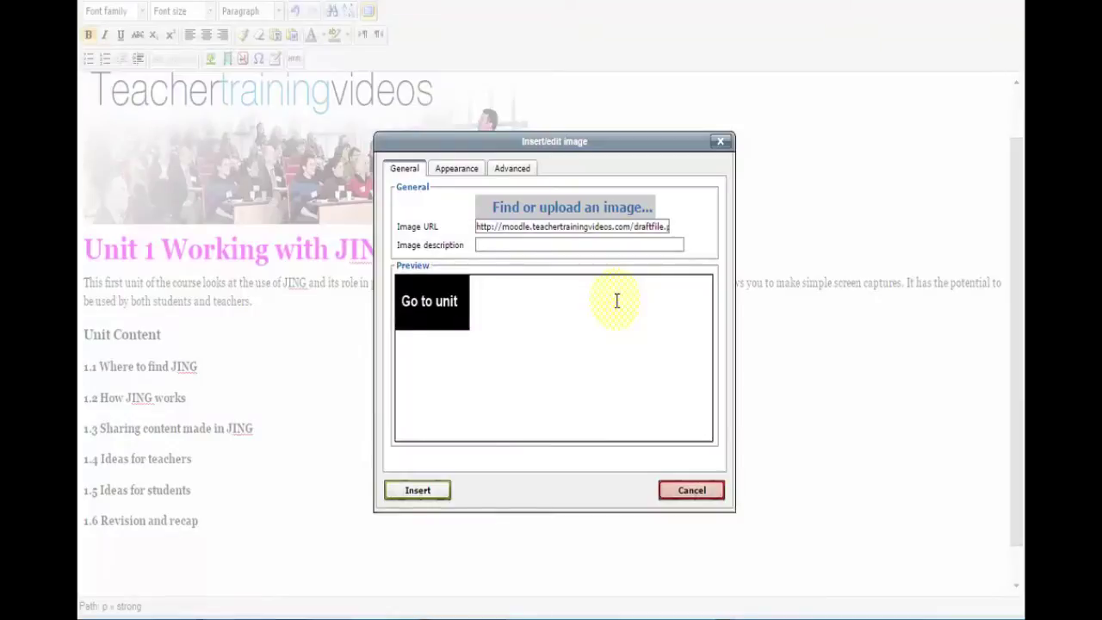
{"action": "left_click", "coordinate": [419, 493]}
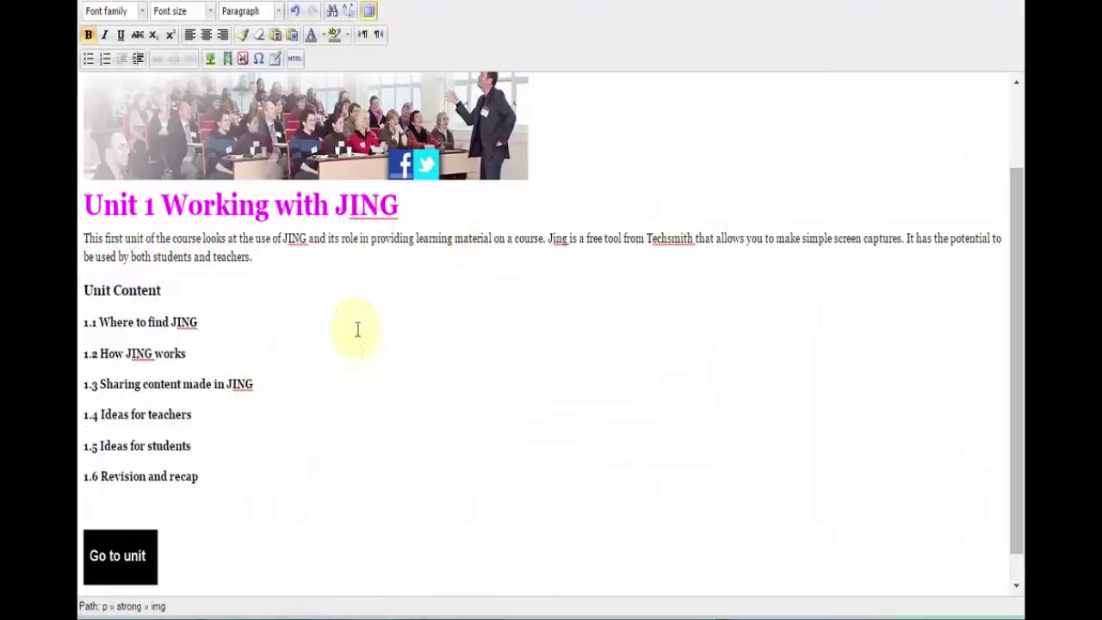
Exit the full-screen editor and save the Working with JING summary, returning to the course page
{"action": "left_click", "coordinate": [369, 11]}
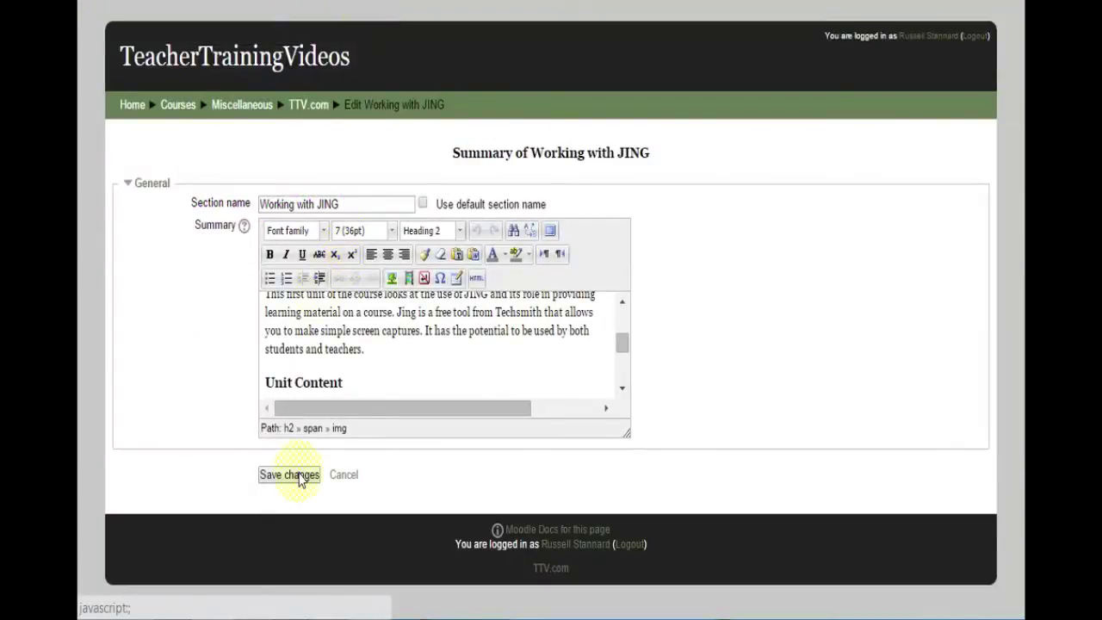
{"action": "left_click", "coordinate": [290, 476]}
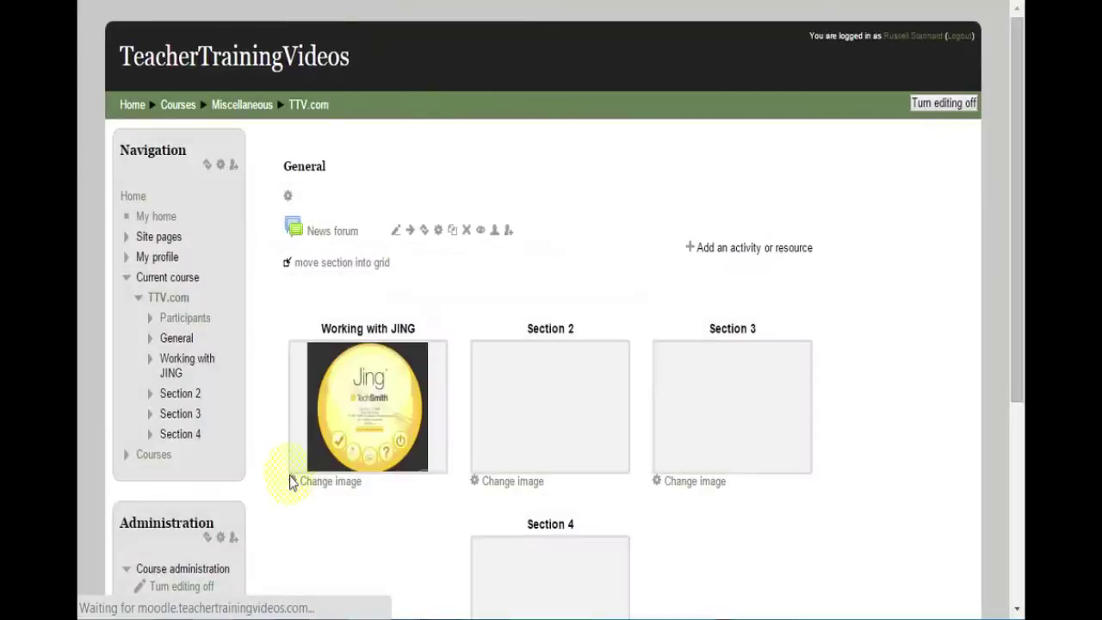
{"action": "scroll", "coordinate": [915, 256], "scroll_direction": "down", "scroll_amount": 7}
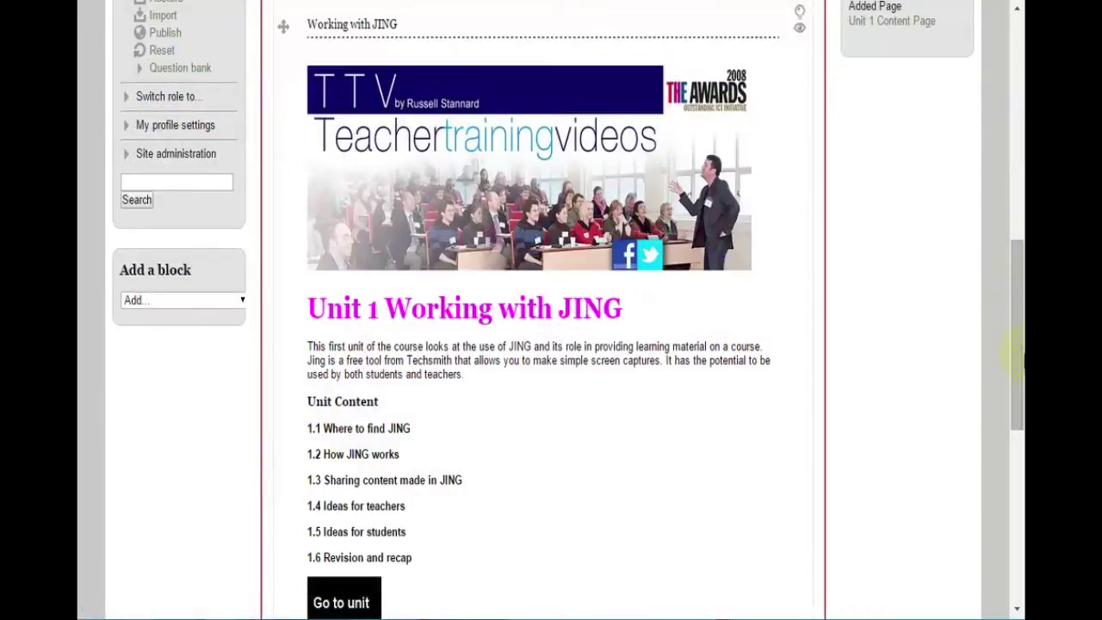
{"action": "left_click_drag", "start_coordinate": [1018, 353], "coordinate": [1016, 278]}
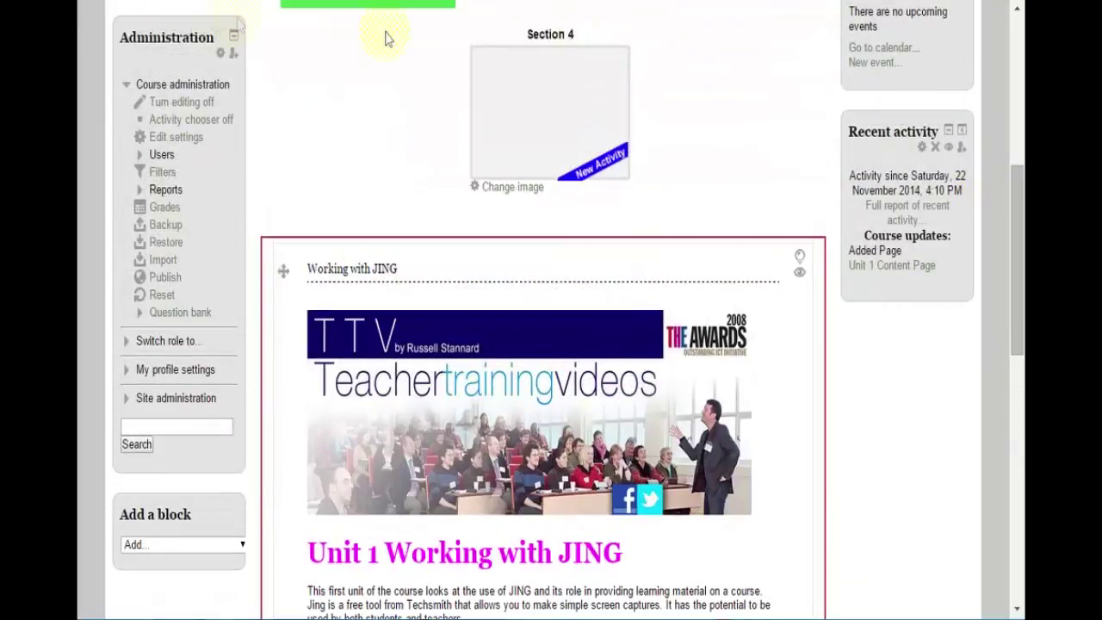
Turn course editing off and preview the Working with JING section from its banner down to the Go to unit image
{"action": "left_click", "coordinate": [182, 103]}
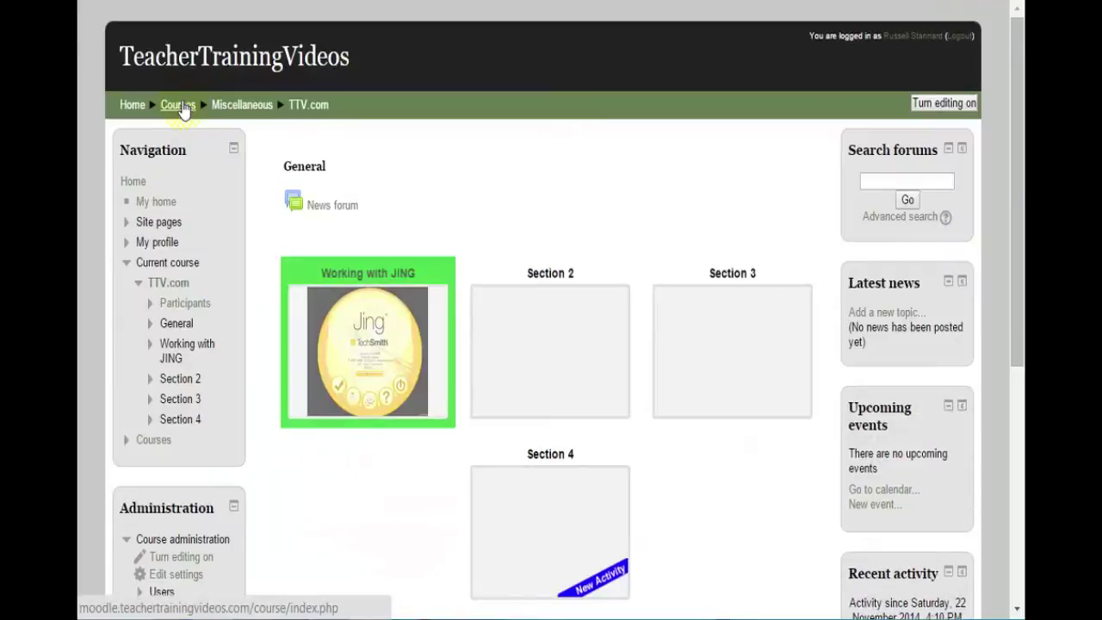
{"action": "left_click_drag", "start_coordinate": [1022, 74], "coordinate": [1018, 164]}
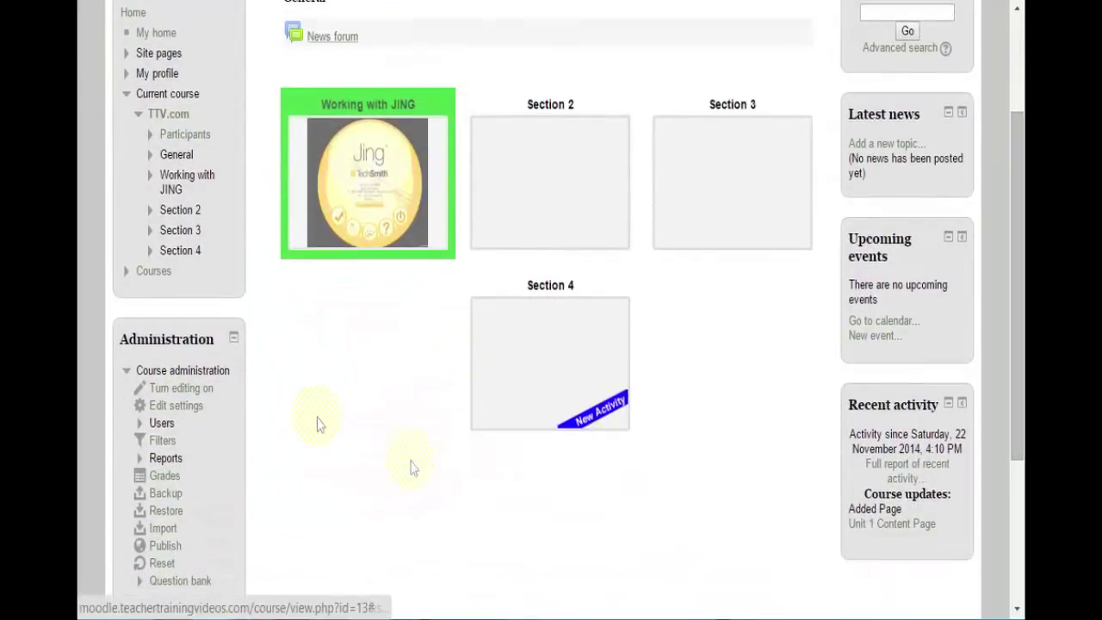
{"action": "left_click", "coordinate": [314, 138]}
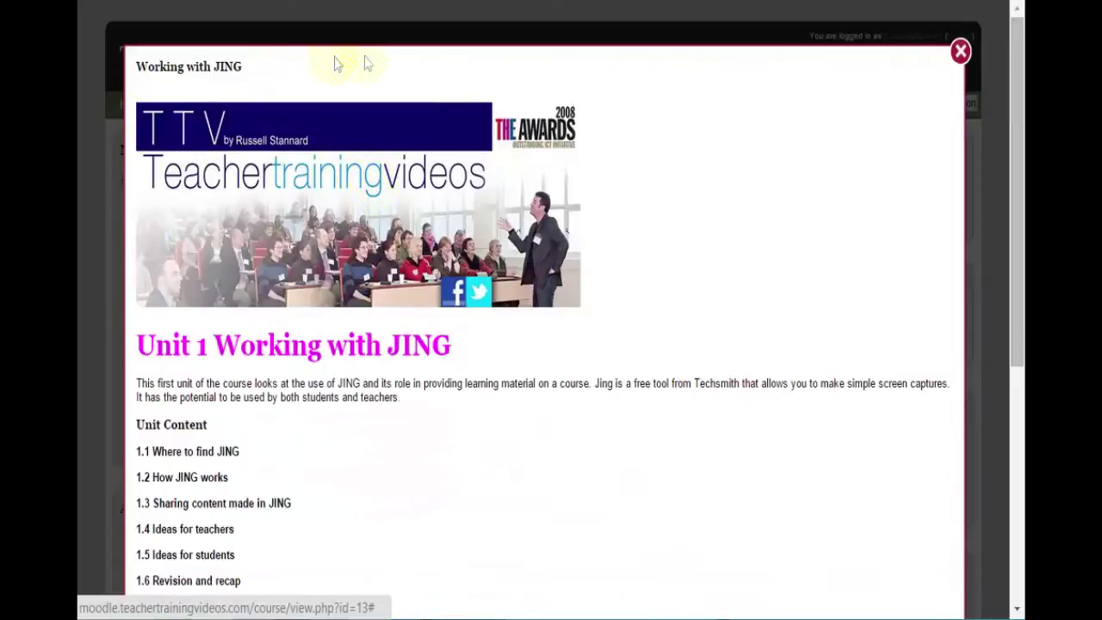
{"action": "scroll", "coordinate": [1014, 211], "scroll_direction": "down", "scroll_amount": 2}
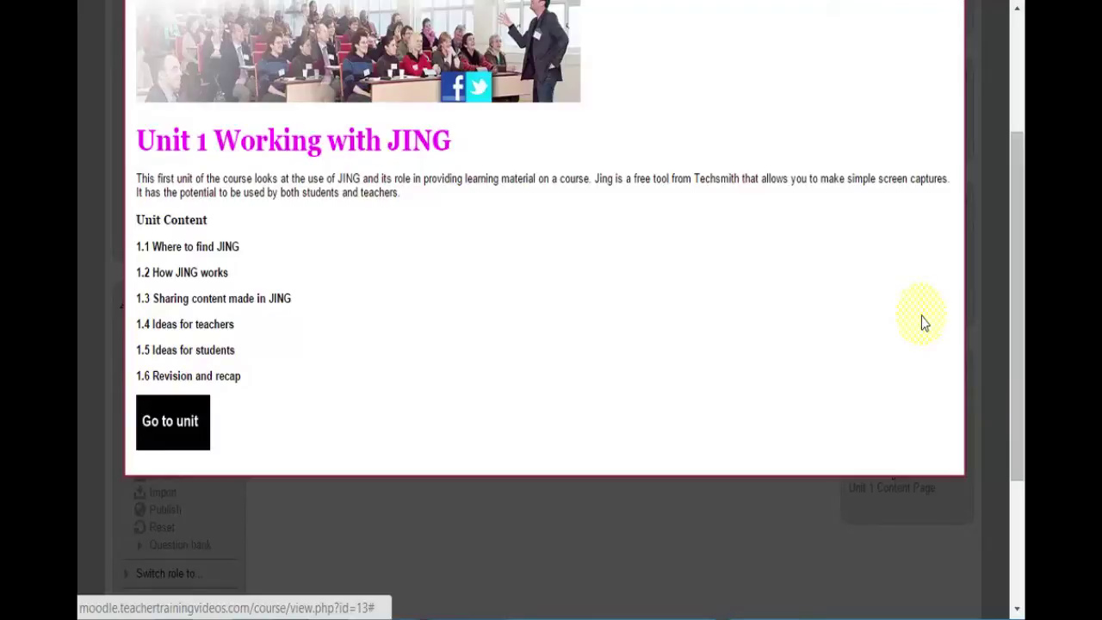
{"action": "left_click_drag", "start_coordinate": [1014, 270], "coordinate": [1016, 214]}
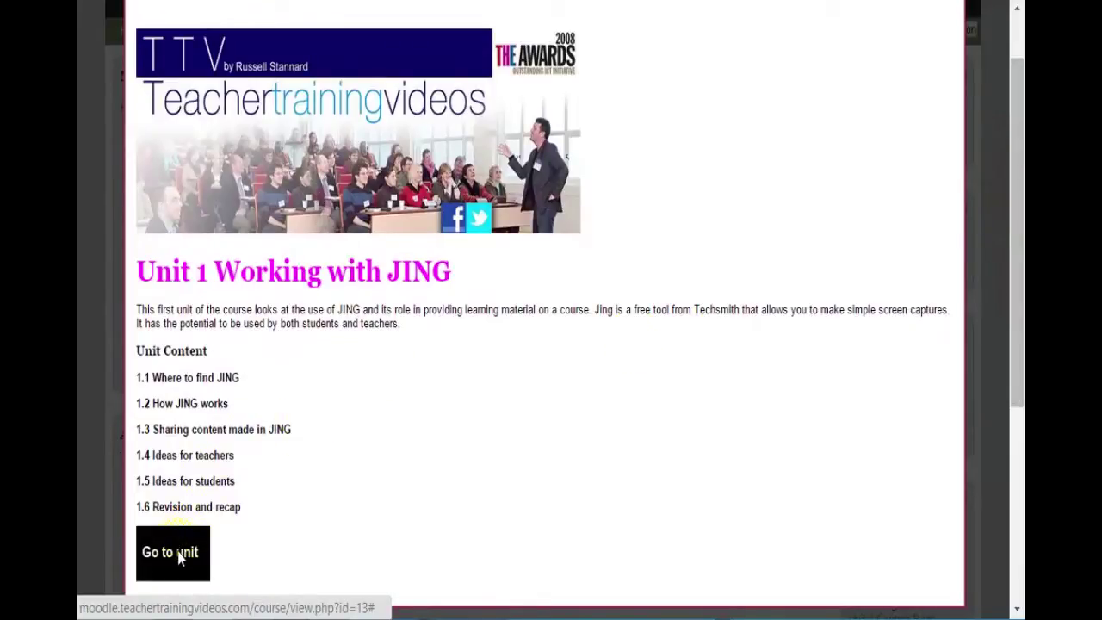
{"action": "scroll", "coordinate": [1021, 239], "scroll_direction": "up", "scroll_amount": 2}
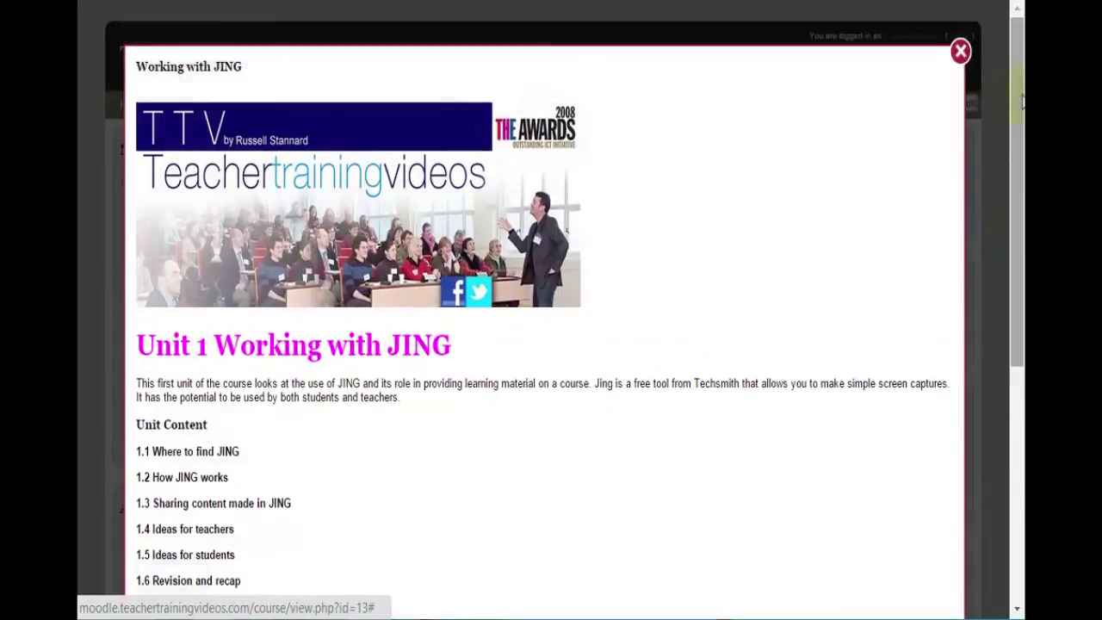
Close the Working with JING preview and turn course editing back on
{"action": "left_click", "coordinate": [961, 51]}
{"action": "left_click_drag", "start_coordinate": [1015, 133], "coordinate": [1009, 370]}
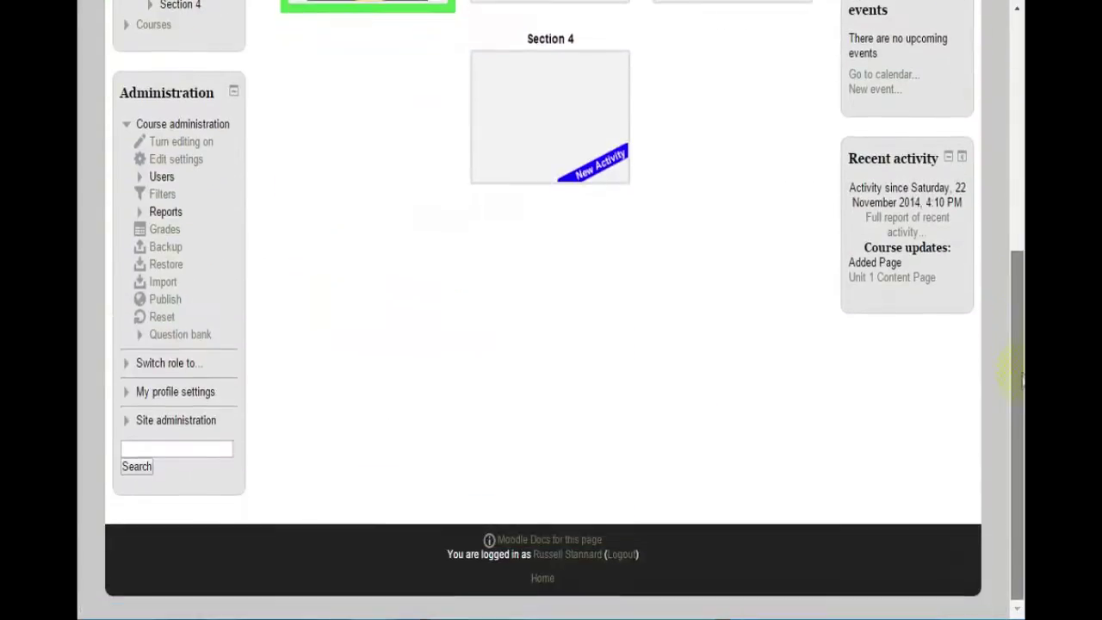
{"action": "left_click", "coordinate": [191, 144]}
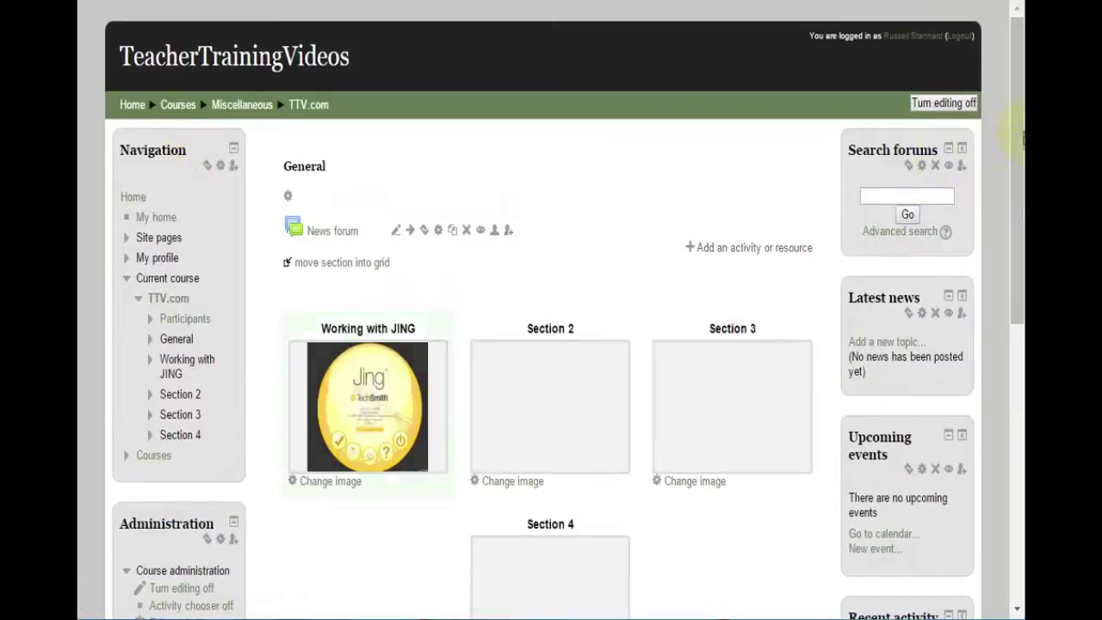
Copy the link address of the Unit 1 Content Page listed under Section 4
{"action": "left_click_drag", "start_coordinate": [1019, 101], "coordinate": [1007, 433]}
{"action": "left_click_drag", "start_coordinate": [1017, 380], "coordinate": [1006, 439]}
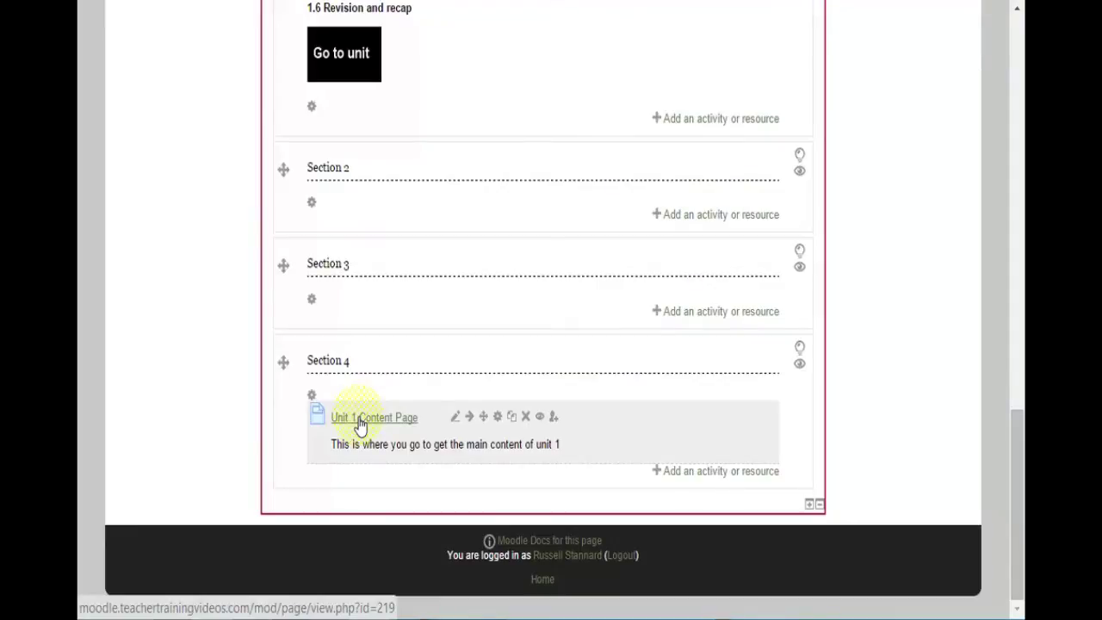
{"action": "right_click", "coordinate": [385, 421]}
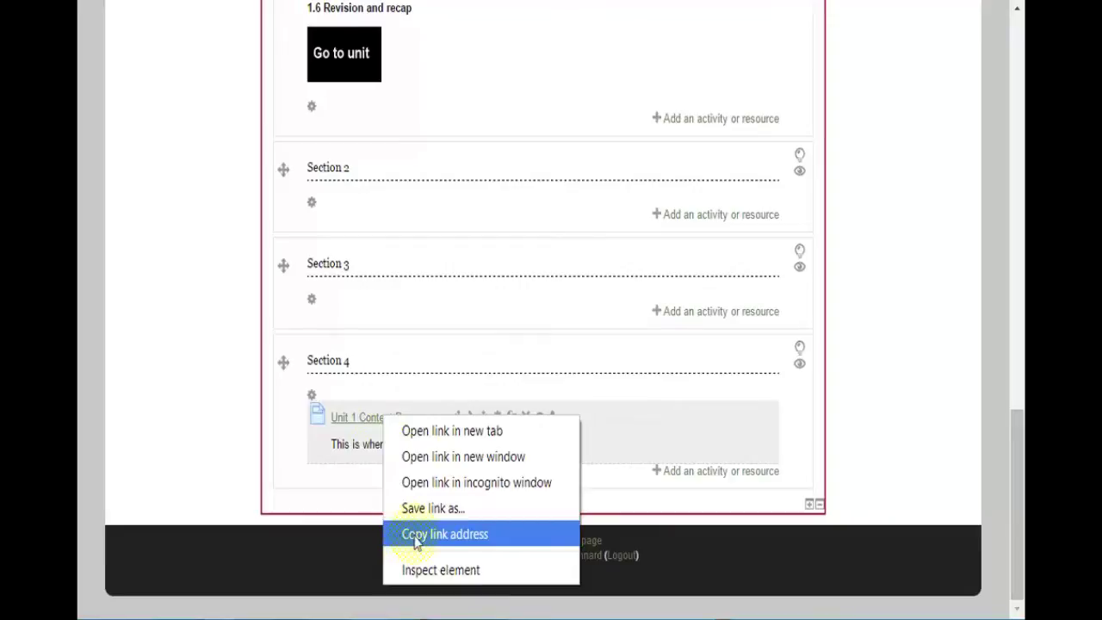
{"action": "left_click", "coordinate": [451, 538]}
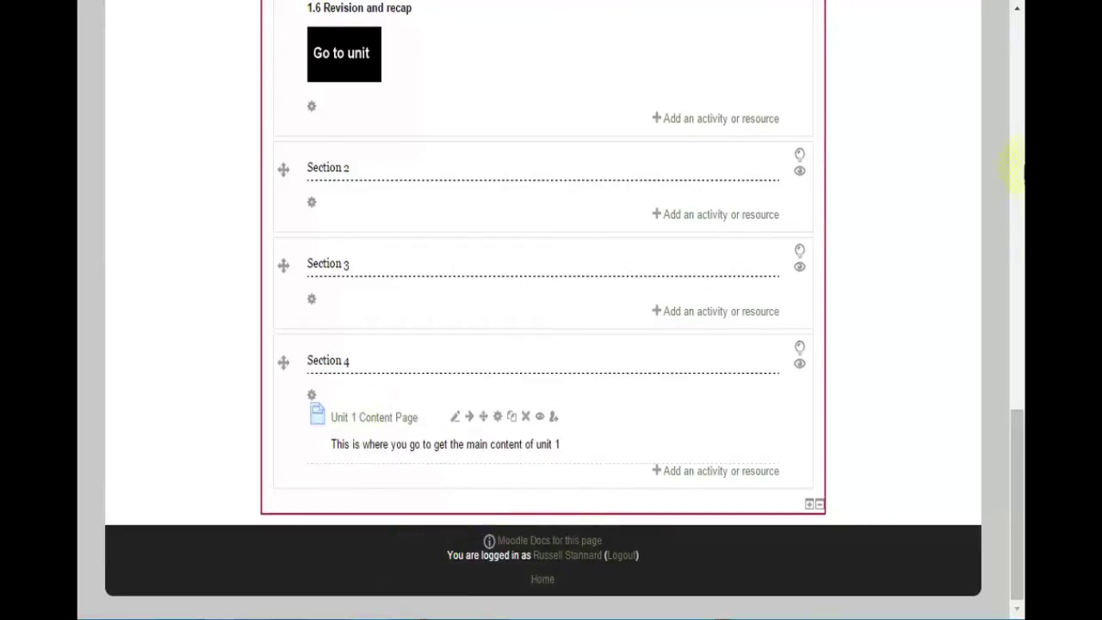
Open the Working with JING summary for editing in full screen, showing the Go to unit image at its end
{"action": "left_click_drag", "start_coordinate": [1016, 438], "coordinate": [1016, 375]}
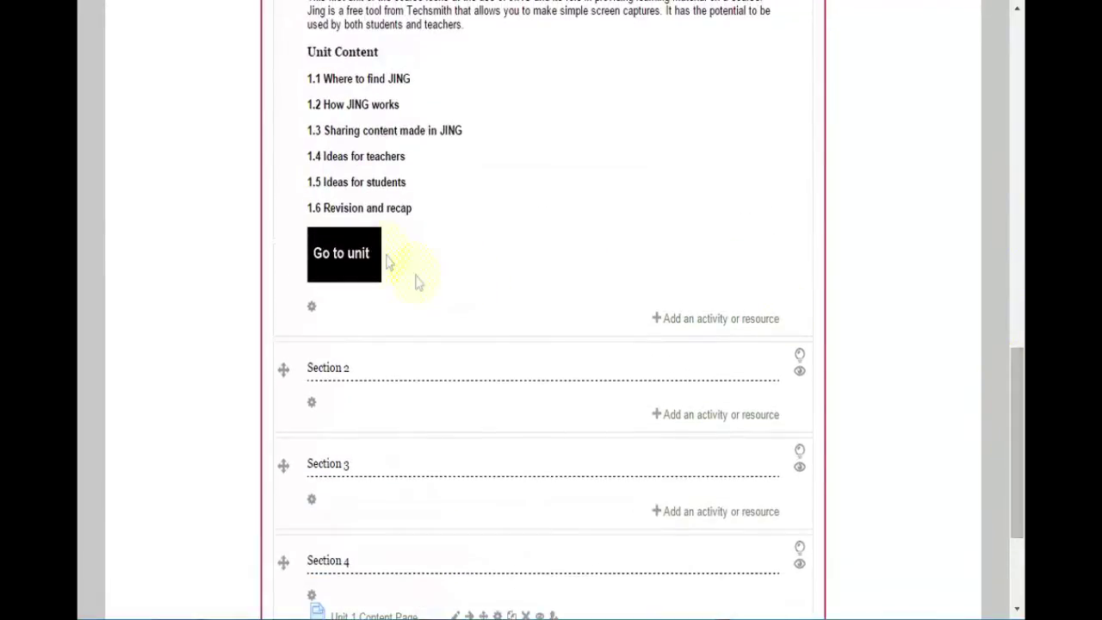
{"action": "left_click", "coordinate": [314, 304]}
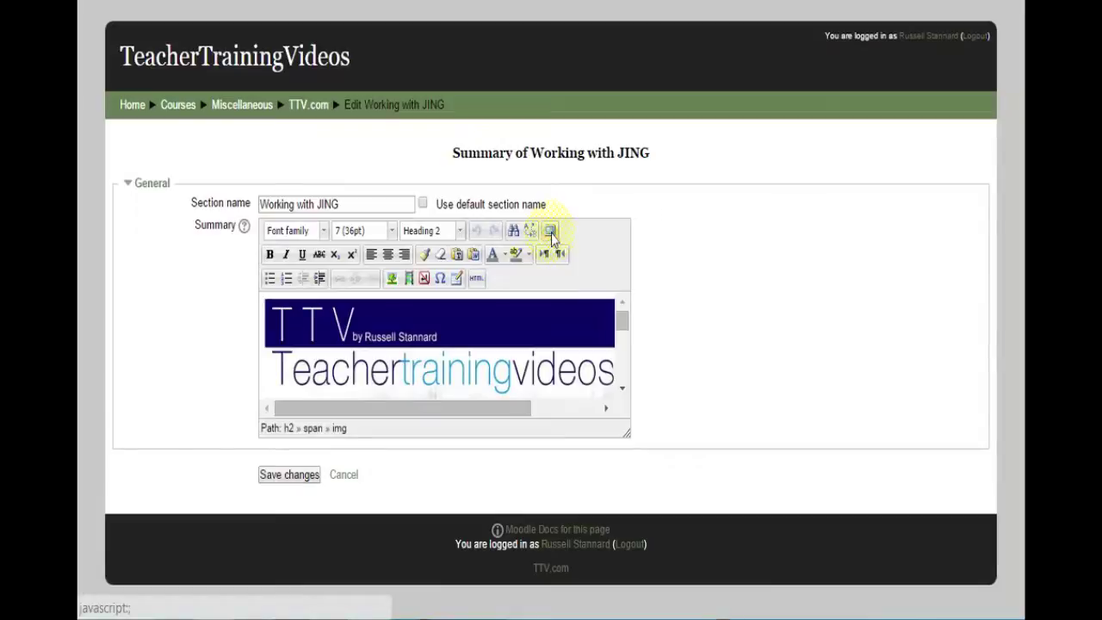
{"action": "left_click", "coordinate": [549, 230]}
{"action": "left_click_drag", "start_coordinate": [1015, 188], "coordinate": [1014, 288]}
Link the Go to unit image to the copied Unit 1 Content Page address, keeping the target "Open in this window/frame"
{"action": "left_click", "coordinate": [143, 537]}
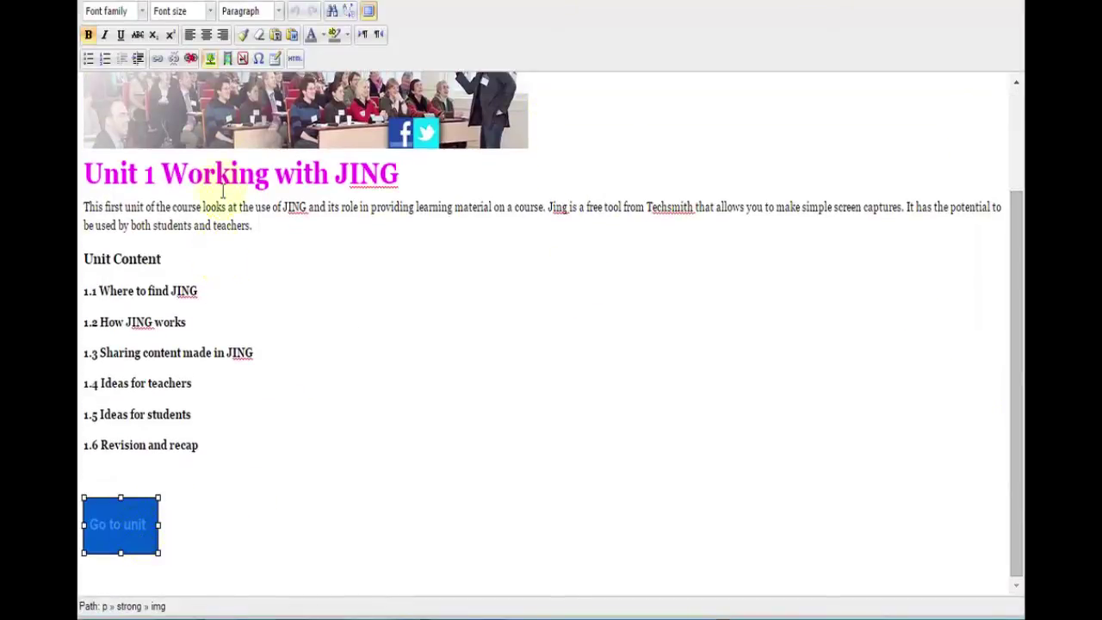
{"action": "left_click", "coordinate": [157, 60]}
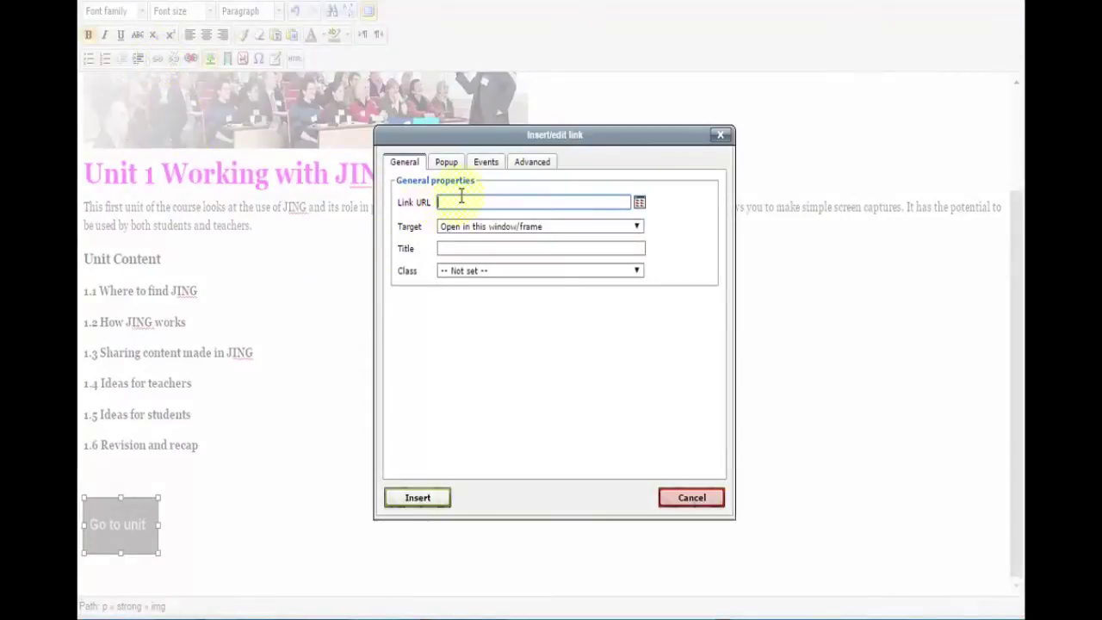
{"action": "key", "text": "ctrl+v"}
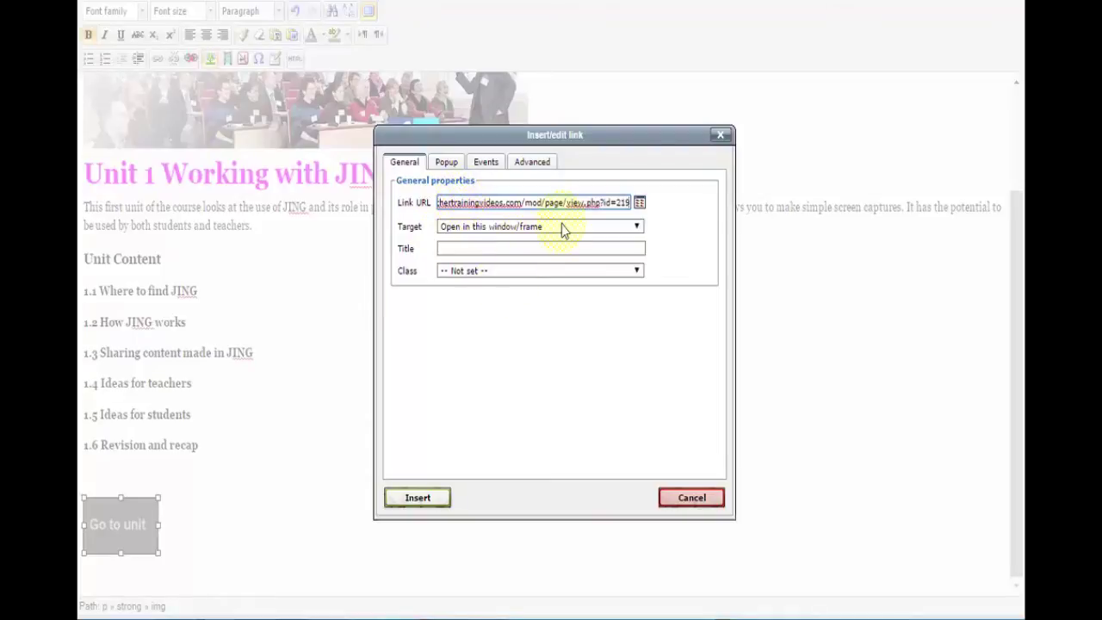
{"action": "left_click", "coordinate": [420, 500]}
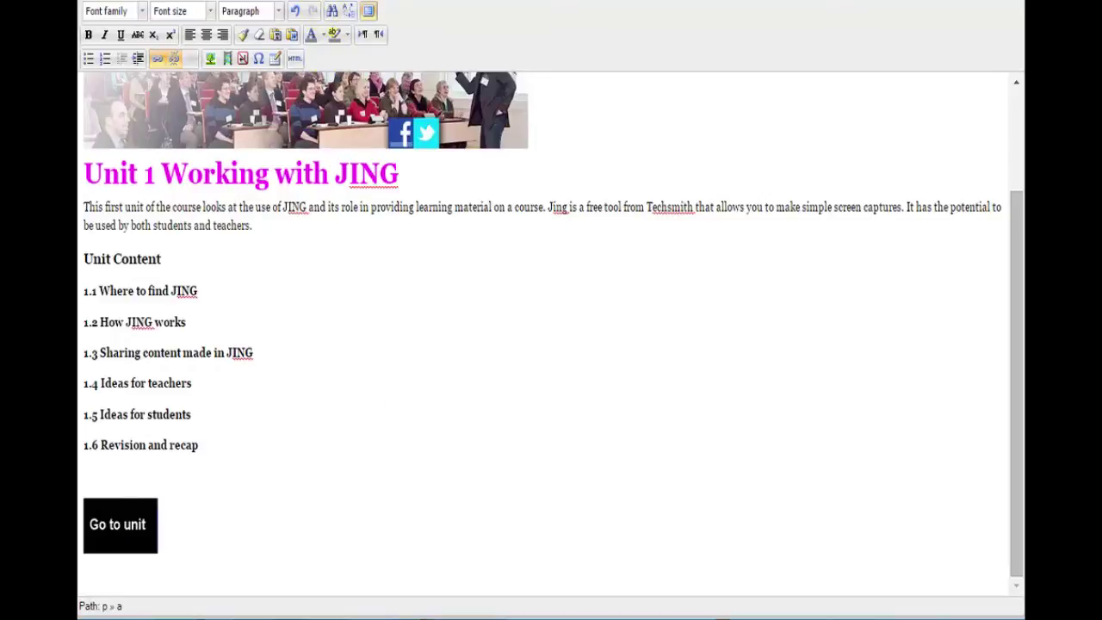
Exit the full-screen editor, save the Working with JING summary and turn course editing off
{"action": "left_click", "coordinate": [368, 10]}
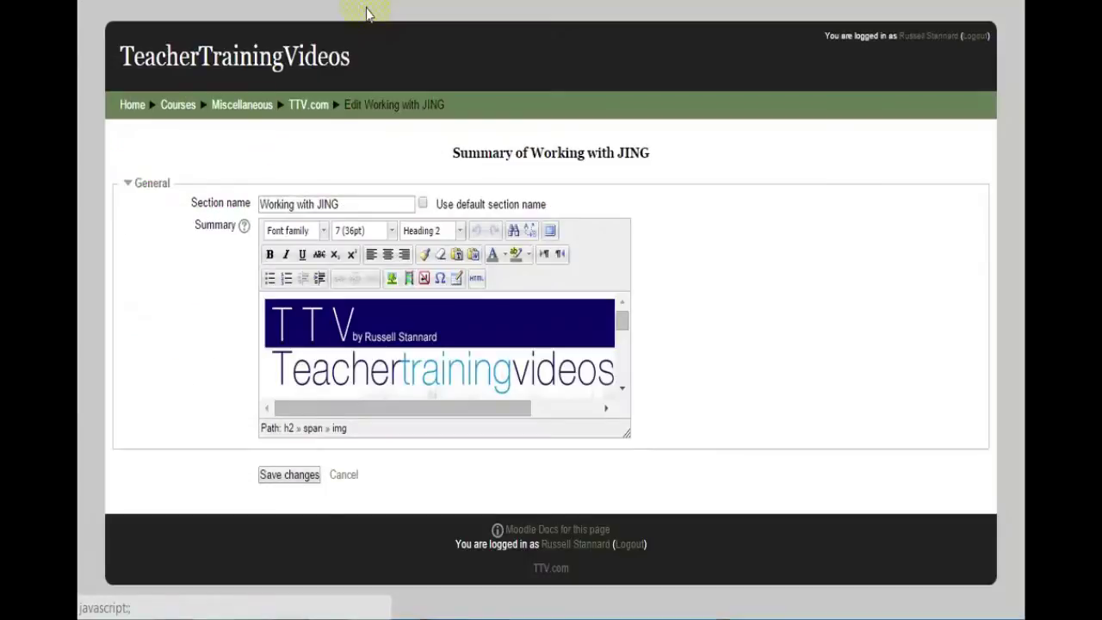
{"action": "left_click", "coordinate": [293, 475]}
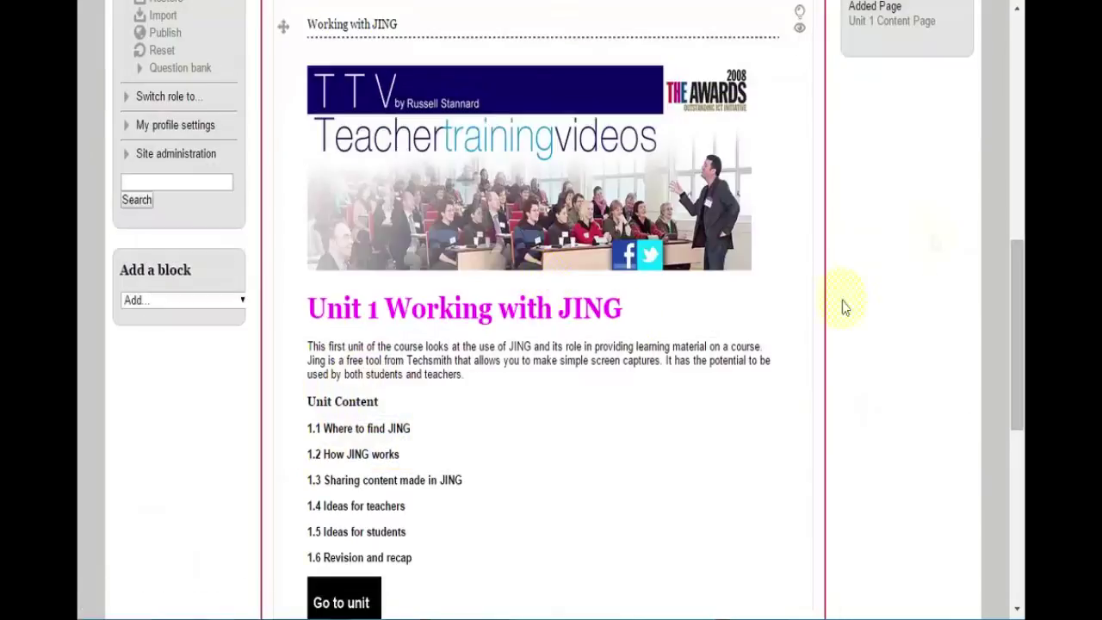
{"action": "left_click_drag", "start_coordinate": [1008, 316], "coordinate": [1021, 251]}
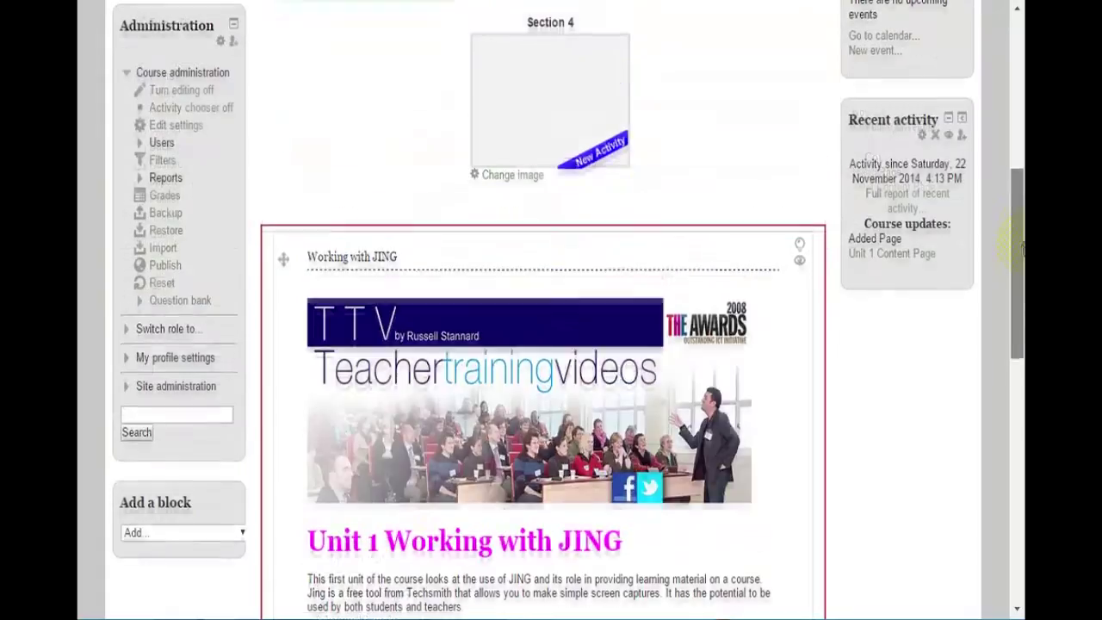
{"action": "left_click", "coordinate": [177, 101]}
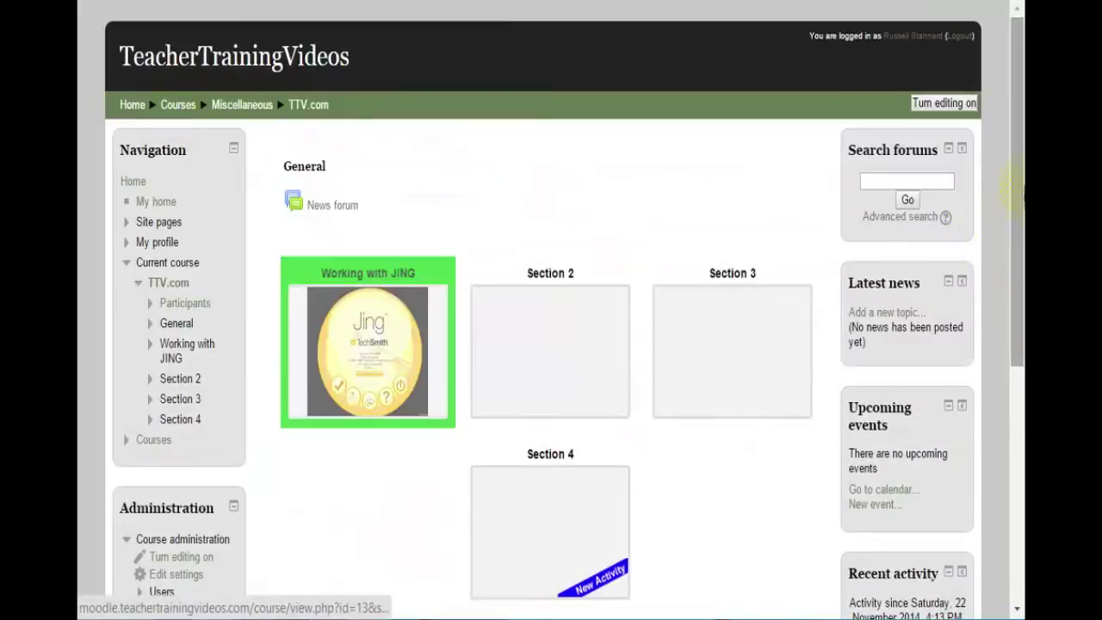
Open the Working with JING section from the course grid and test the Go to unit image link
{"action": "left_click_drag", "start_coordinate": [1023, 197], "coordinate": [1023, 231]}
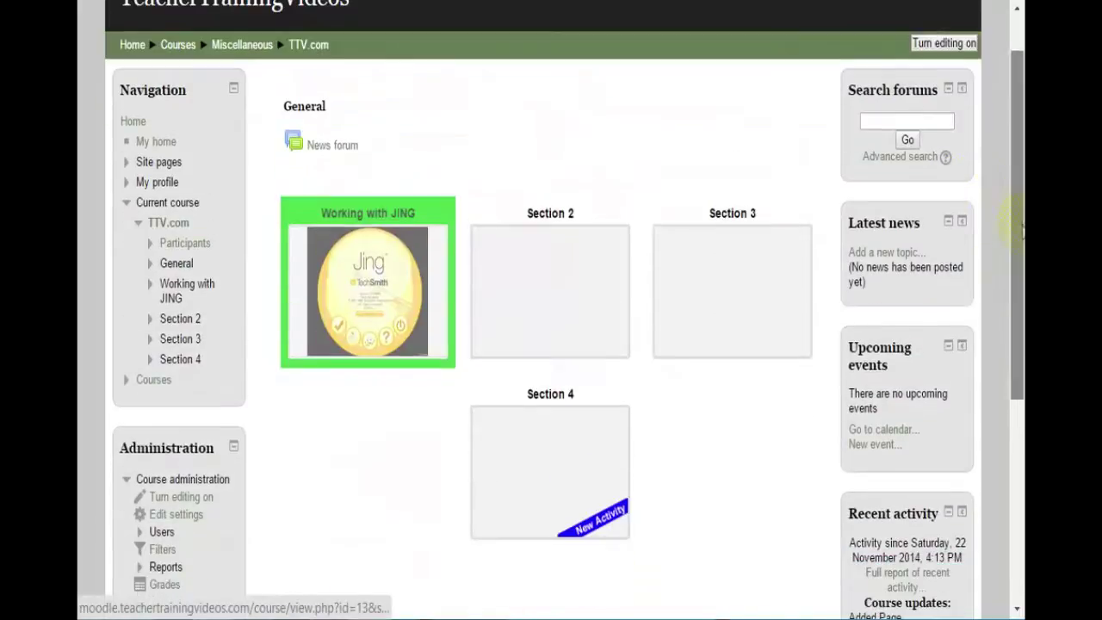
{"action": "mouse_move", "coordinate": [332, 297]}
{"action": "left_click", "coordinate": [368, 301]}
{"action": "scroll", "coordinate": [1022, 230], "scroll_direction": "down", "scroll_amount": 2}
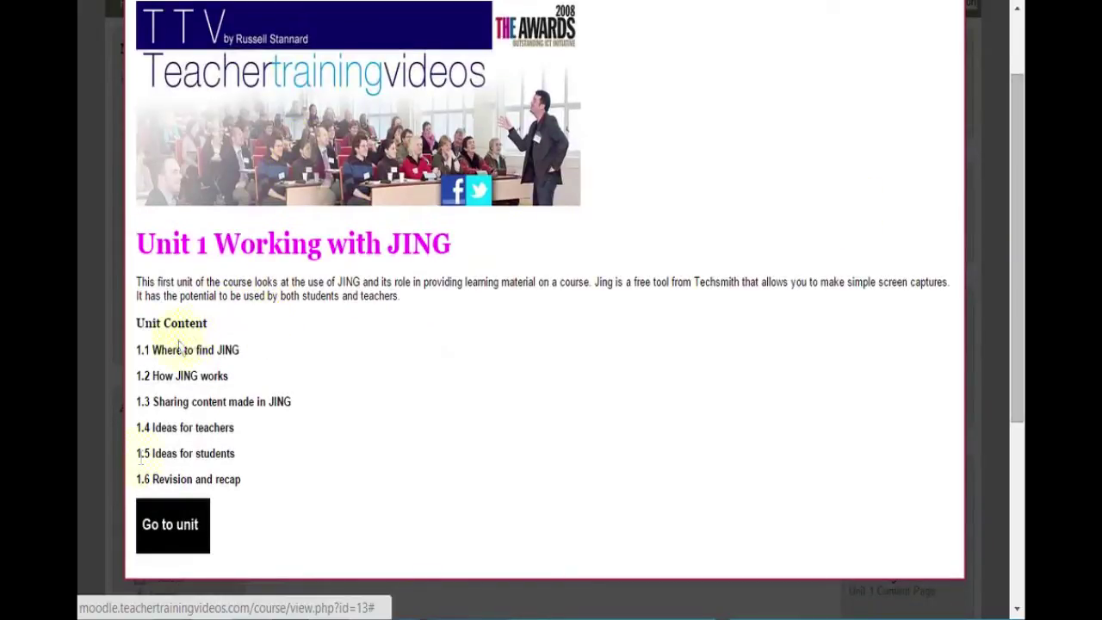
{"action": "left_click", "coordinate": [155, 532]}
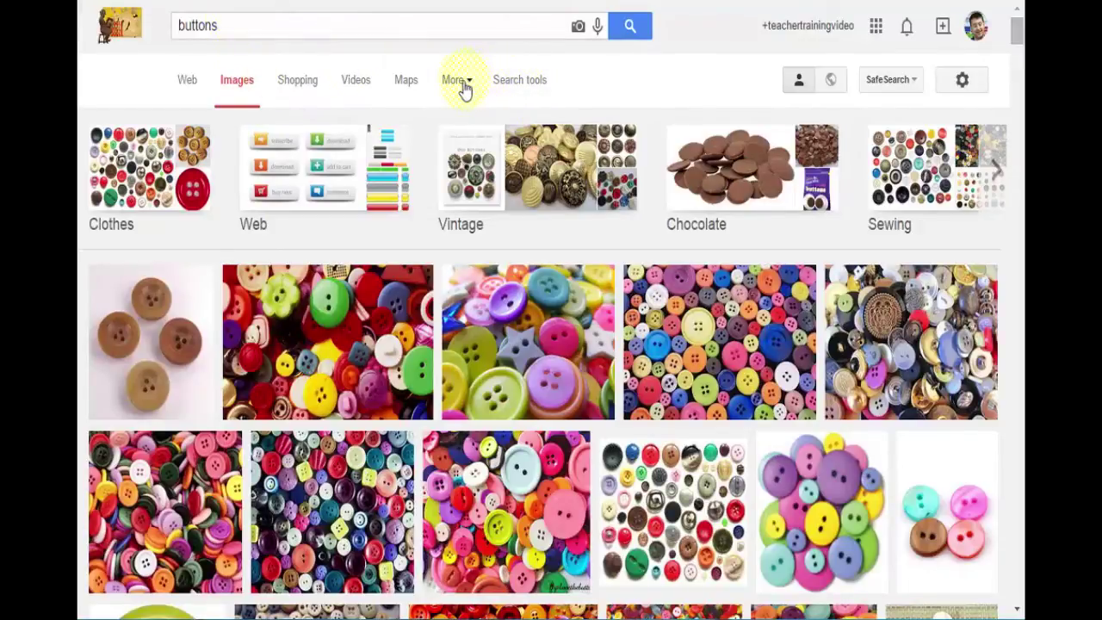
In Google Images, filter the "buttons" image results to yellow and browse them
{"action": "left_click", "coordinate": [515, 86]}
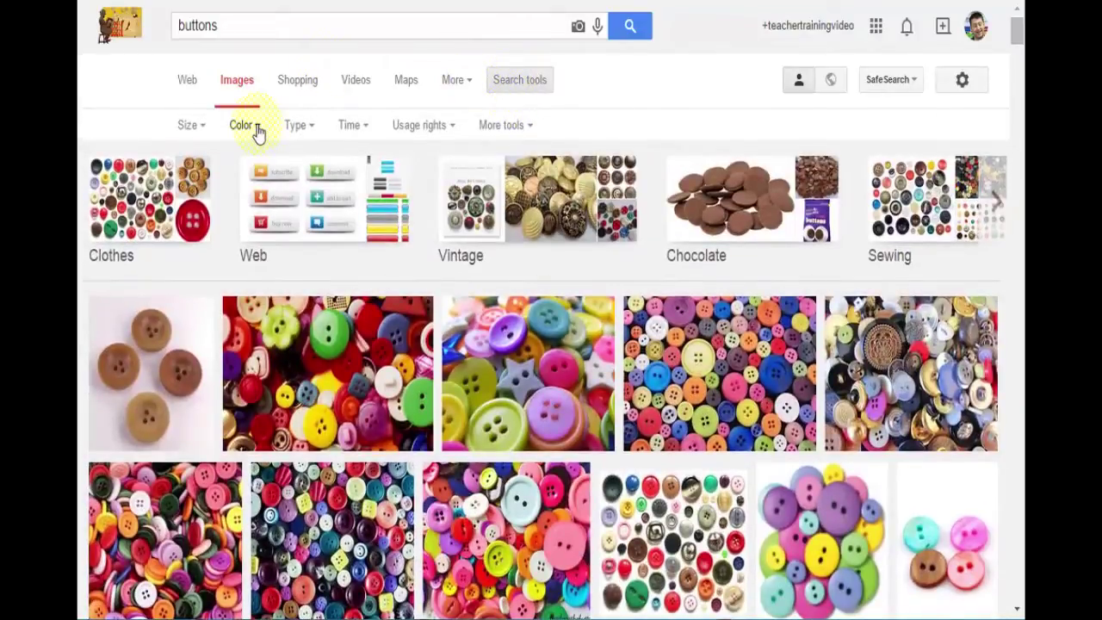
{"action": "left_click", "coordinate": [258, 129]}
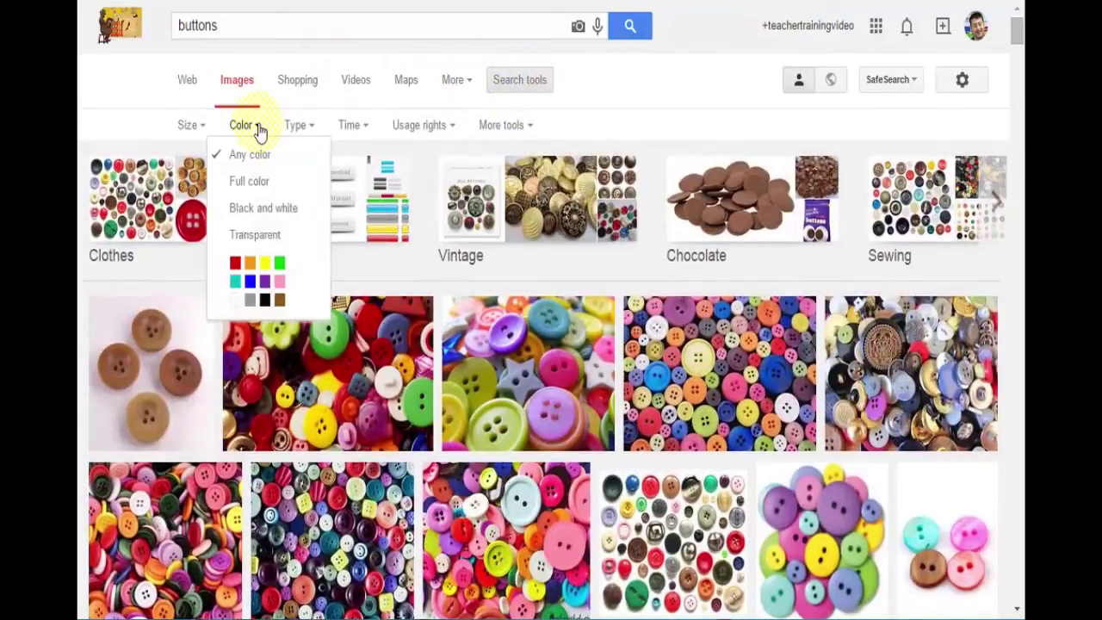
{"action": "left_click", "coordinate": [266, 271]}
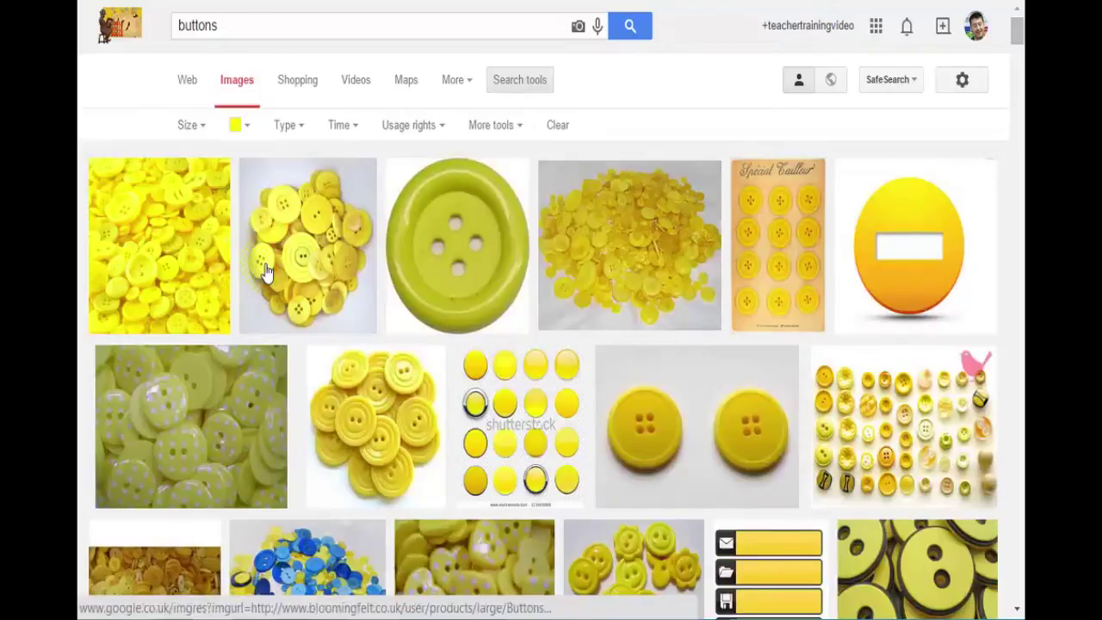
{"action": "left_click_drag", "start_coordinate": [1017, 31], "coordinate": [998, 209]}
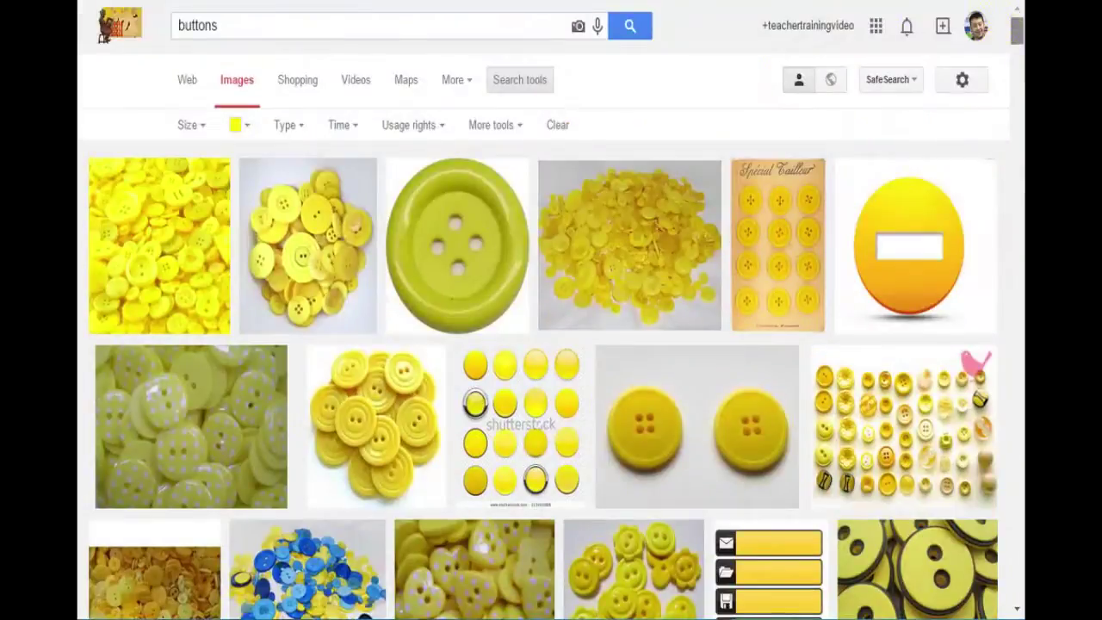
Change the image search to the suggested query "computer buttons and icons" and look through the results
{"action": "left_click", "coordinate": [178, 24]}
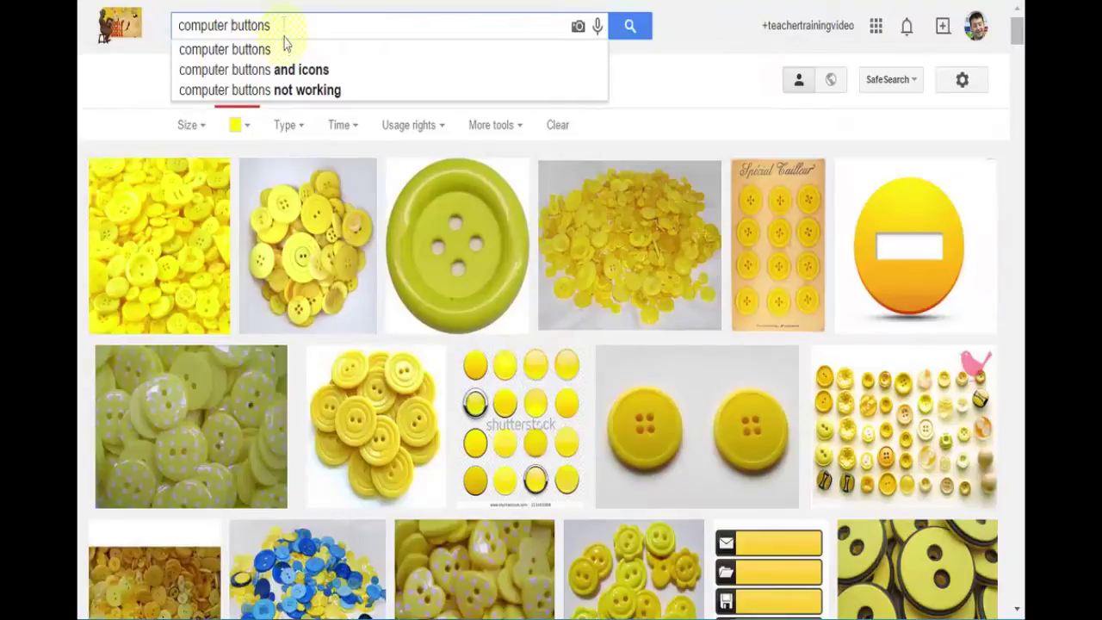
{"action": "left_click", "coordinate": [292, 71]}
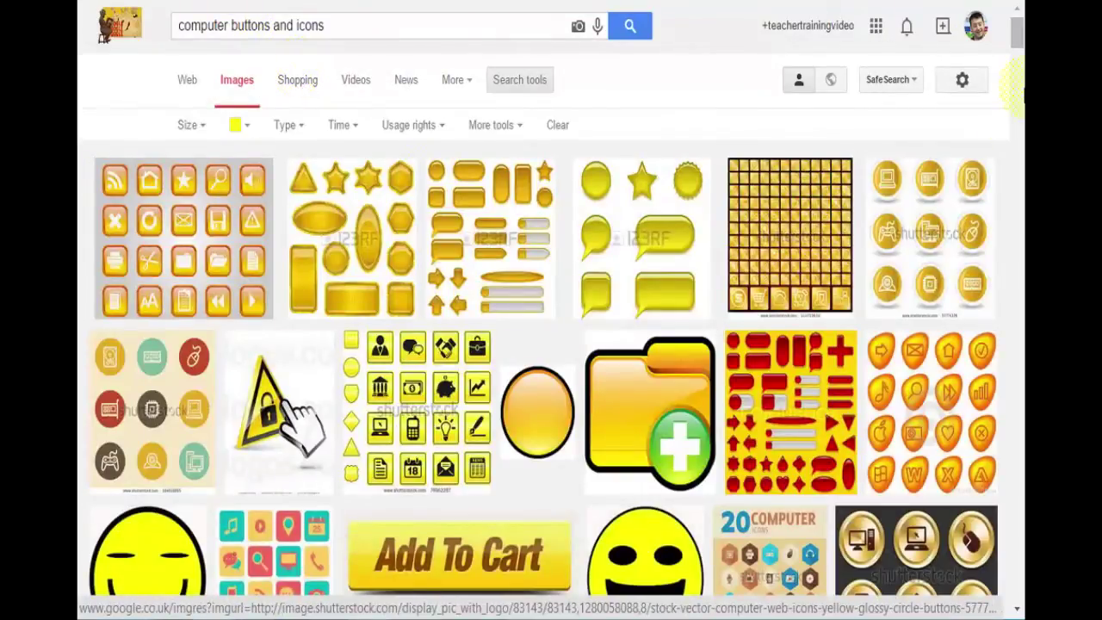
{"action": "scroll", "coordinate": [1019, 48], "scroll_direction": "down", "scroll_amount": 3}
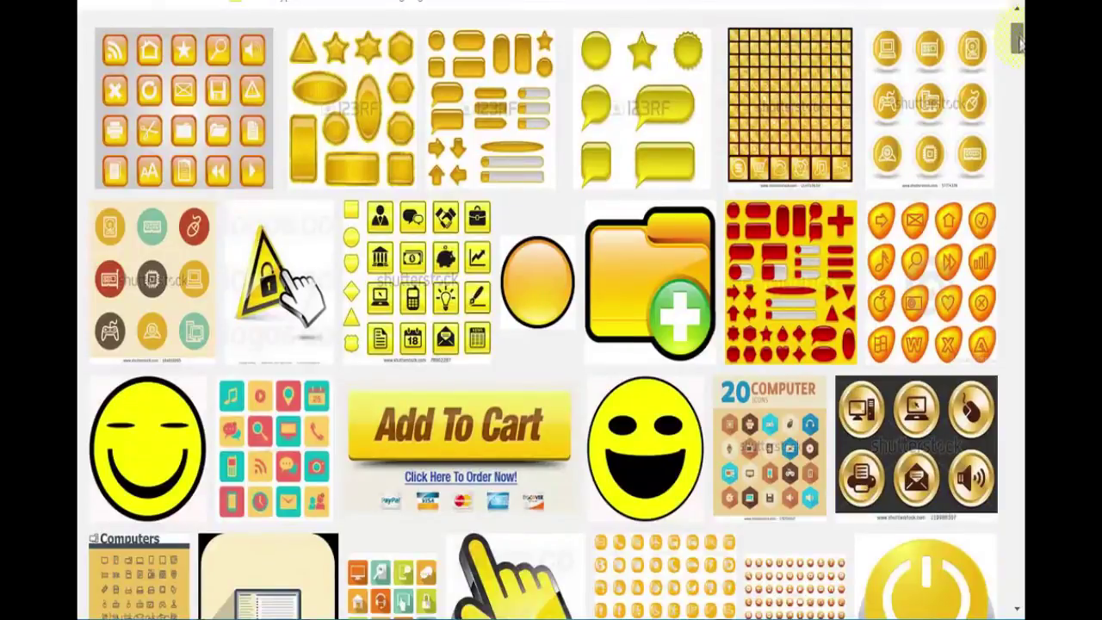
{"action": "scroll", "coordinate": [1018, 44], "scroll_direction": "up", "scroll_amount": 3}
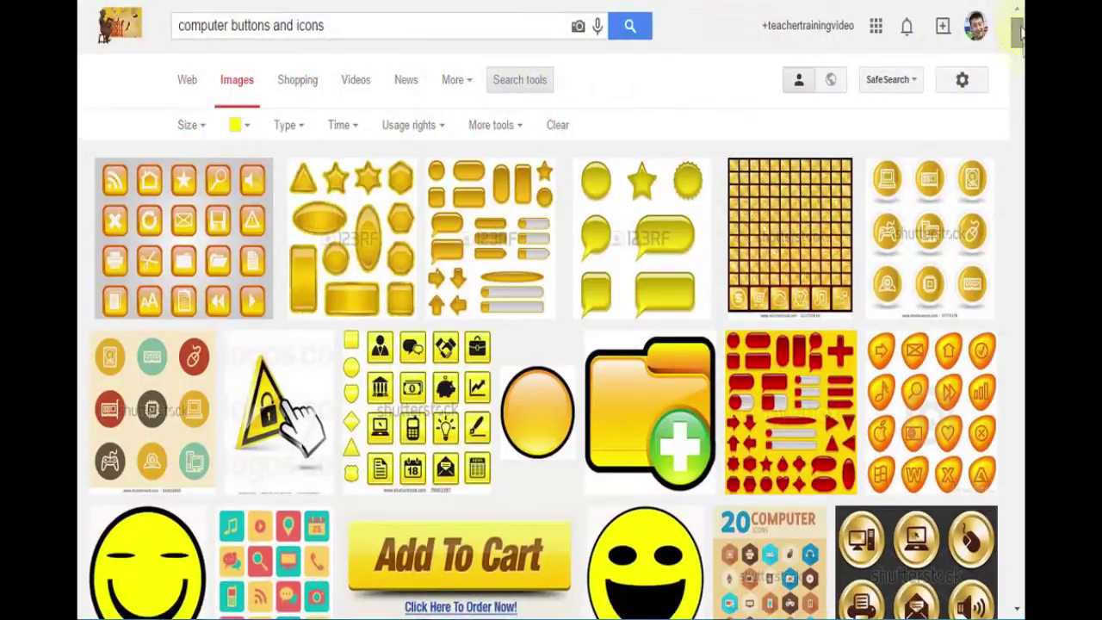
Switch the color filter to red and show the search filter options again
{"action": "left_click", "coordinate": [247, 126]}
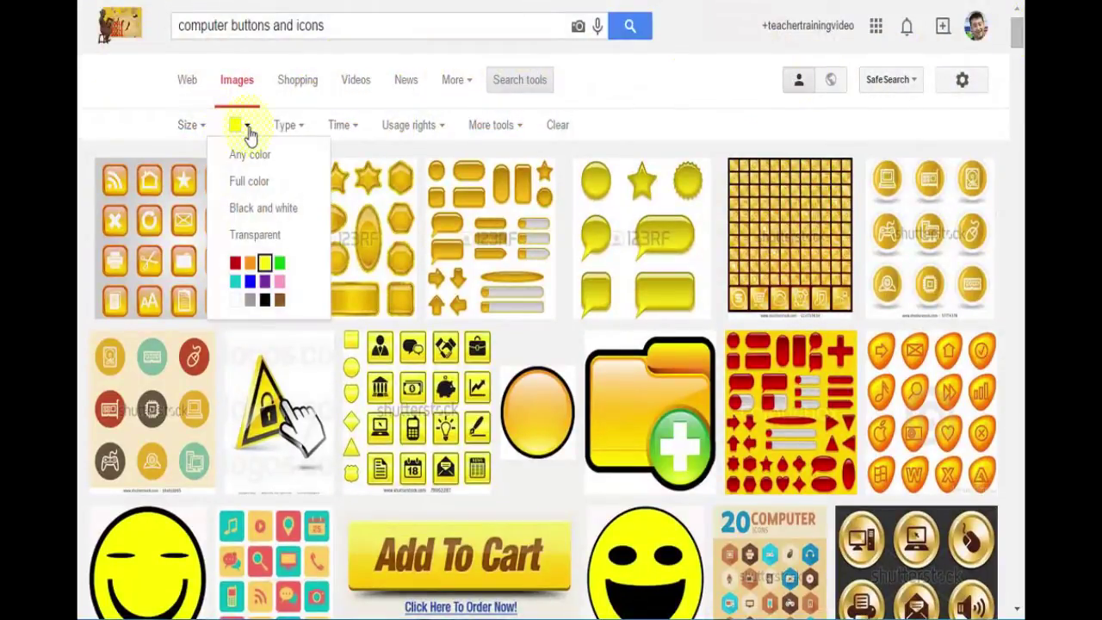
{"action": "left_click", "coordinate": [234, 267]}
{"action": "left_click", "coordinate": [504, 91]}
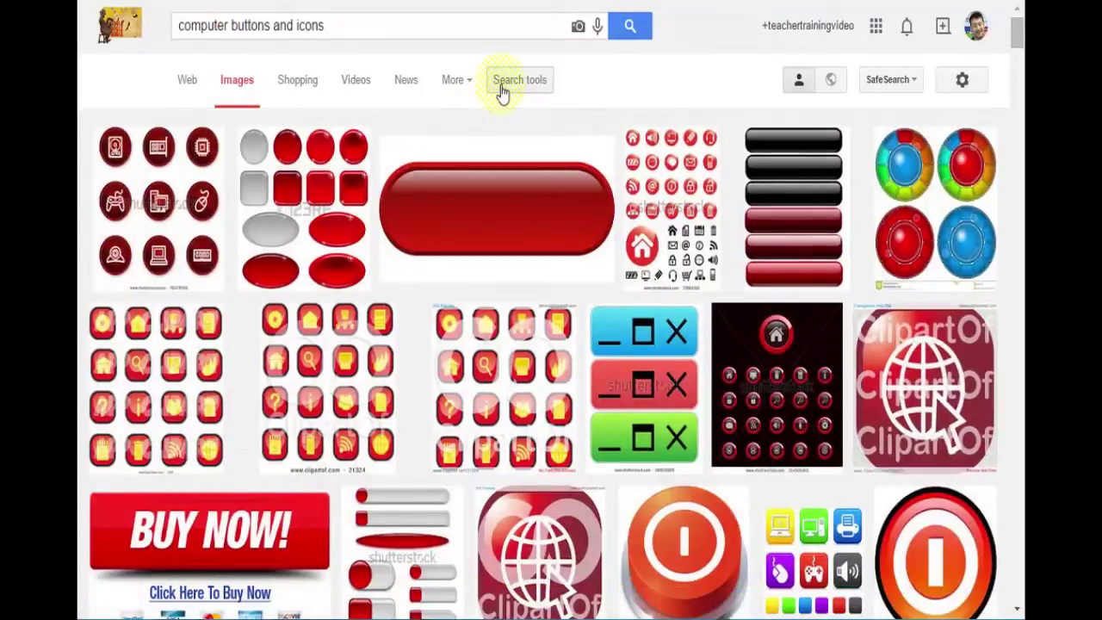
{"action": "left_click", "coordinate": [503, 92]}
{"action": "left_click", "coordinate": [504, 91]}
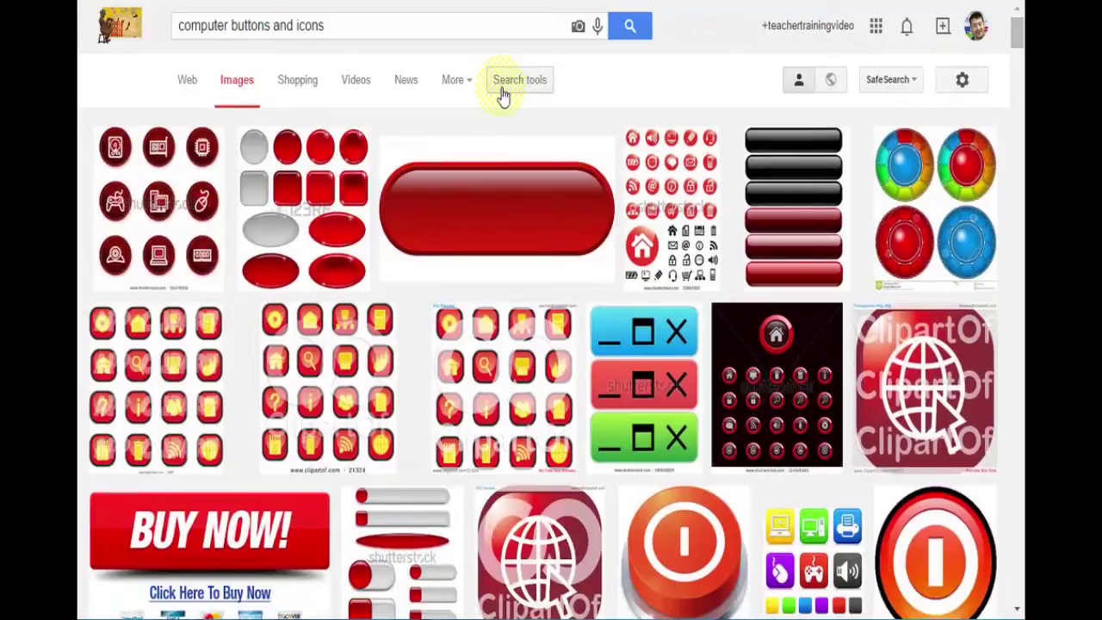
{"action": "left_click", "coordinate": [503, 92]}
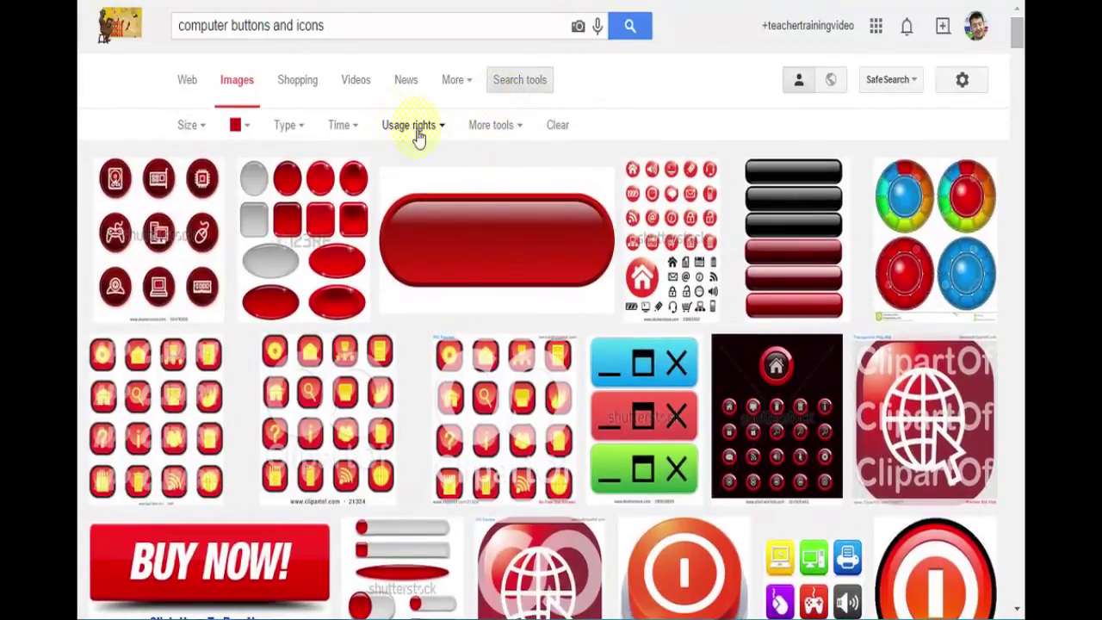
{"action": "left_click", "coordinate": [517, 91]}
{"action": "left_click", "coordinate": [517, 92]}
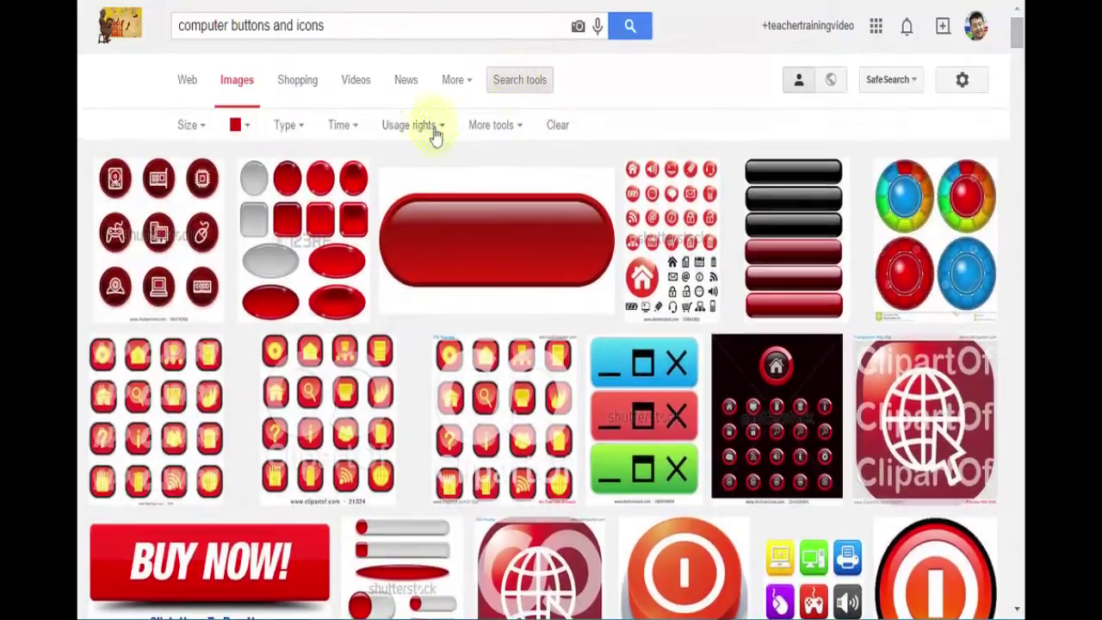
Run an advanced image search for the same query with usage rights set to "free to use or share"
{"action": "left_click", "coordinate": [965, 80]}
{"action": "left_click", "coordinate": [920, 166]}
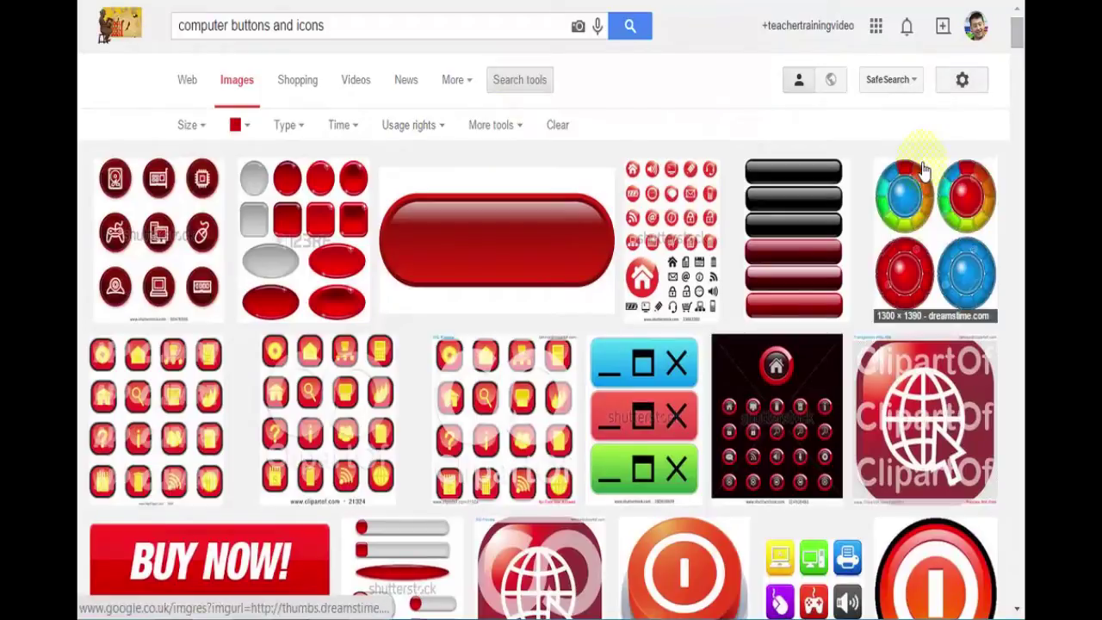
{"action": "left_click_drag", "start_coordinate": [1016, 178], "coordinate": [1017, 457]}
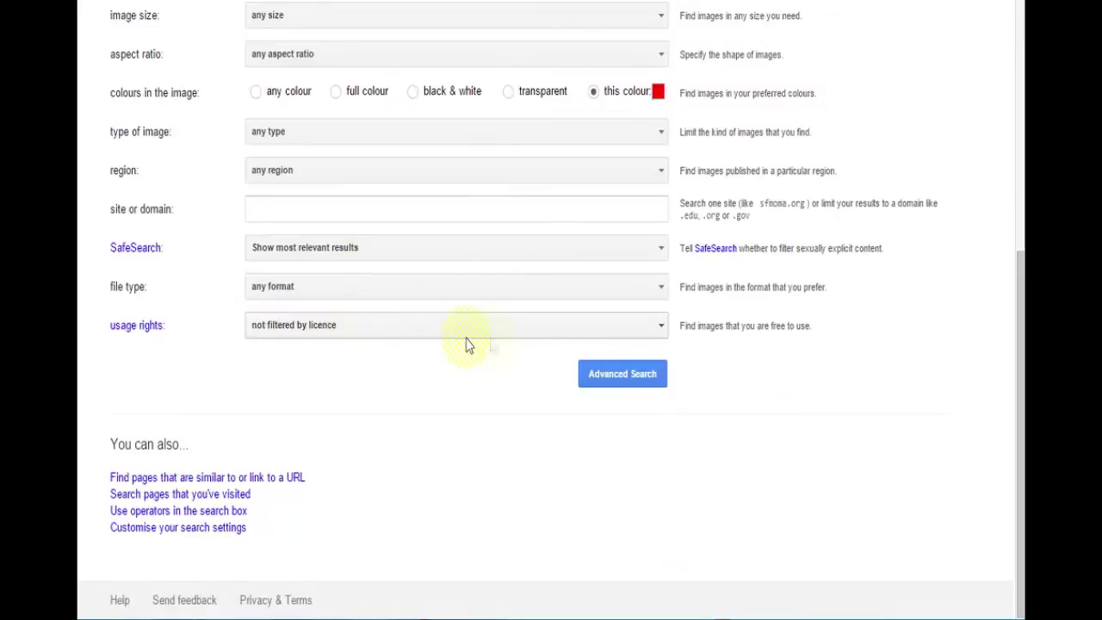
{"action": "left_click", "coordinate": [661, 328]}
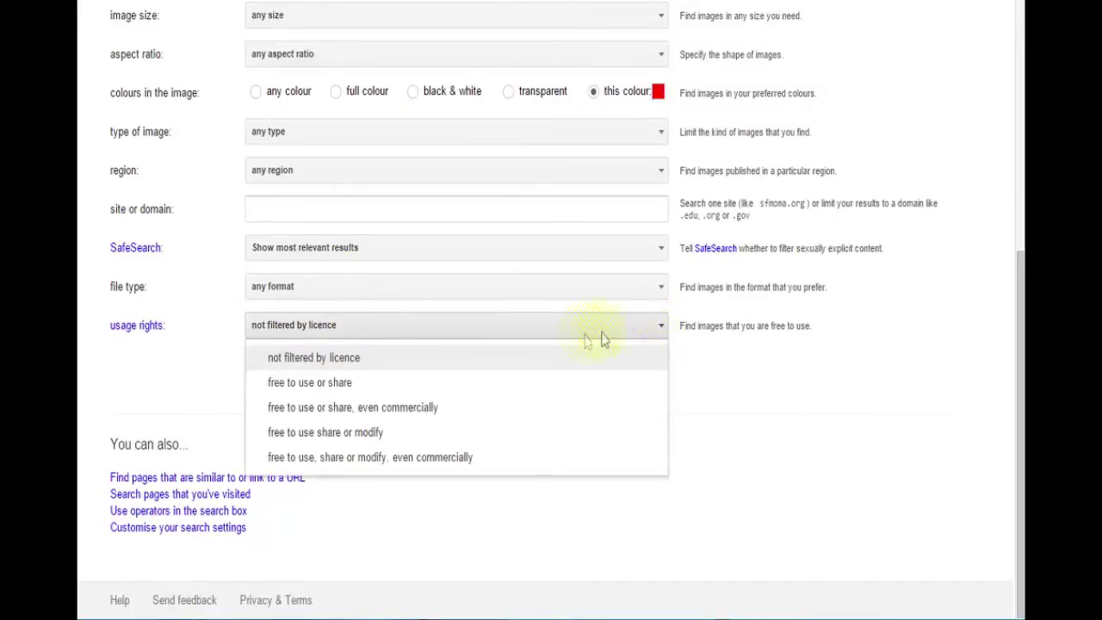
{"action": "left_click", "coordinate": [362, 390]}
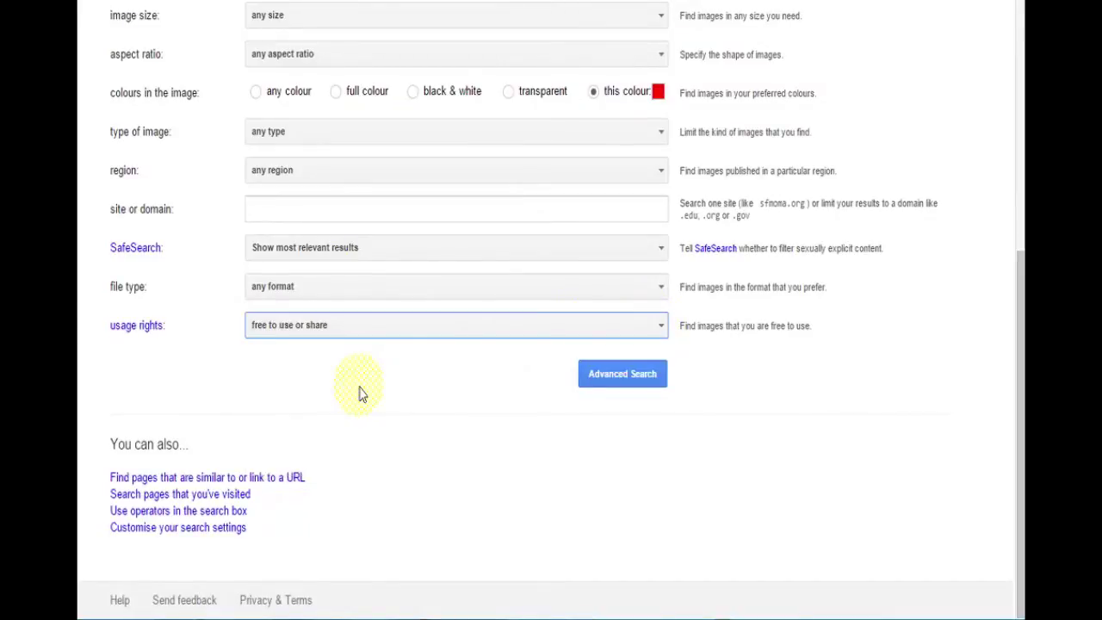
{"action": "left_click", "coordinate": [626, 384]}
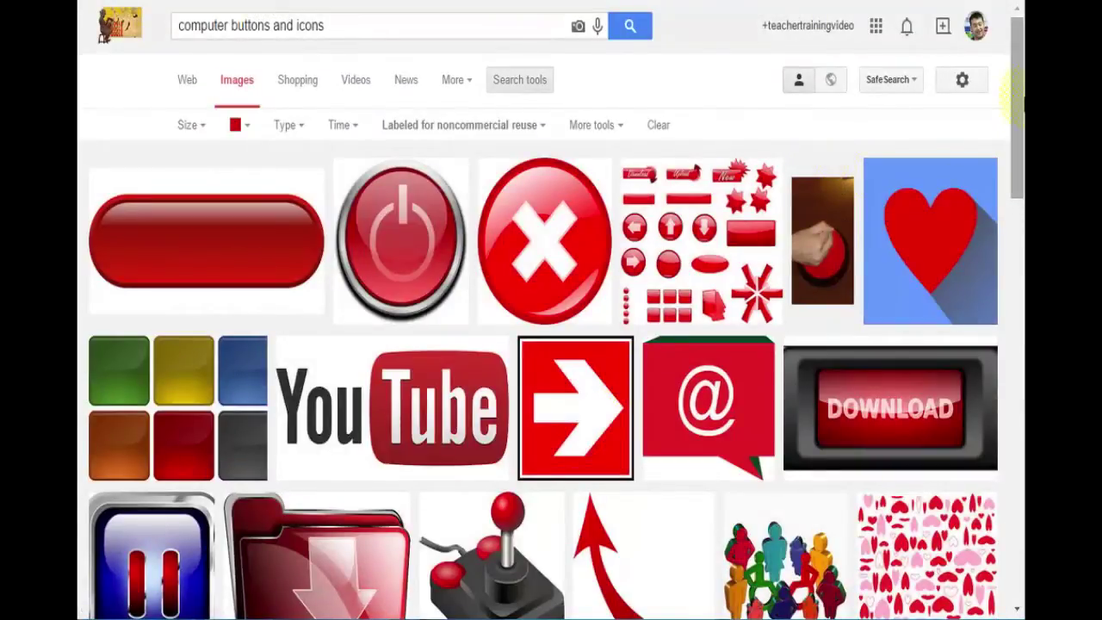
Reset the color filter of the reusable image results to "Any color"
{"action": "left_click_drag", "start_coordinate": [1015, 86], "coordinate": [967, 57]}
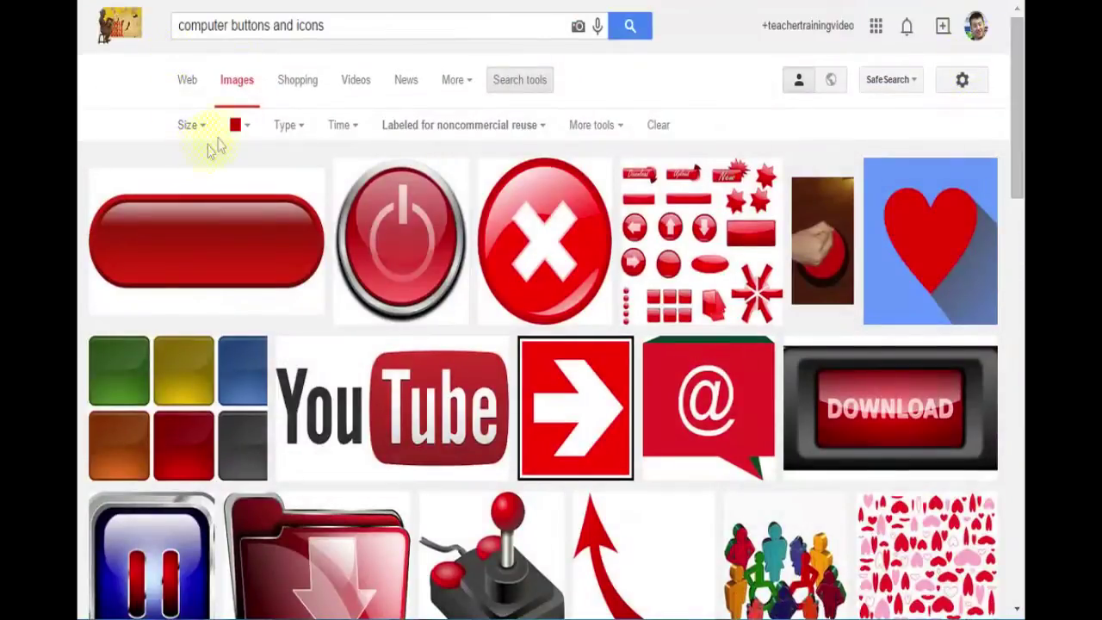
{"action": "left_click", "coordinate": [244, 131]}
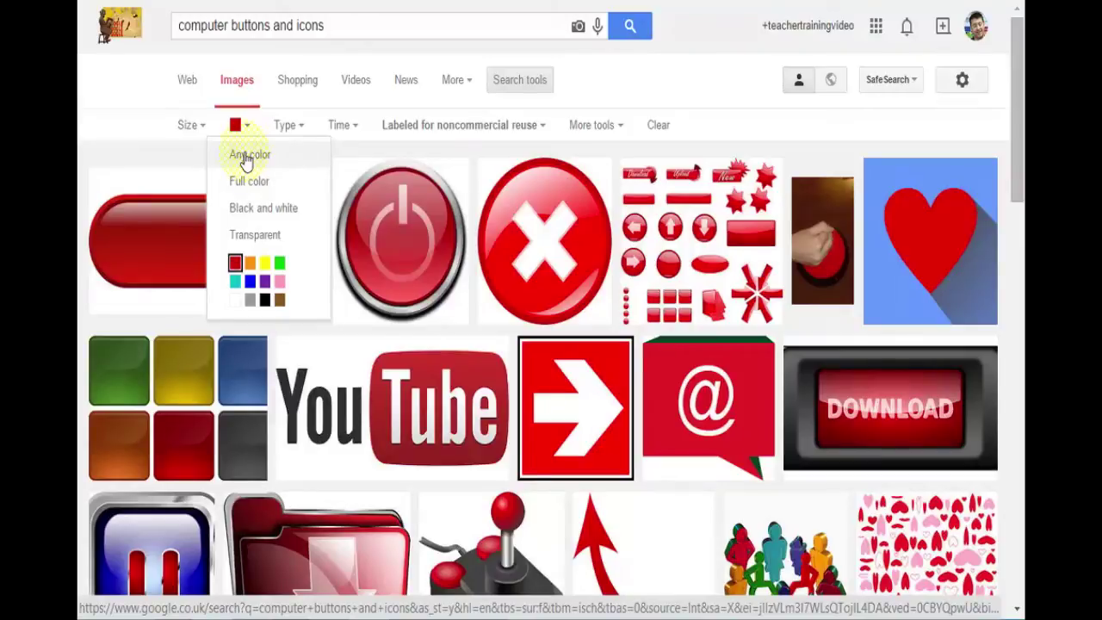
{"action": "left_click", "coordinate": [247, 156]}
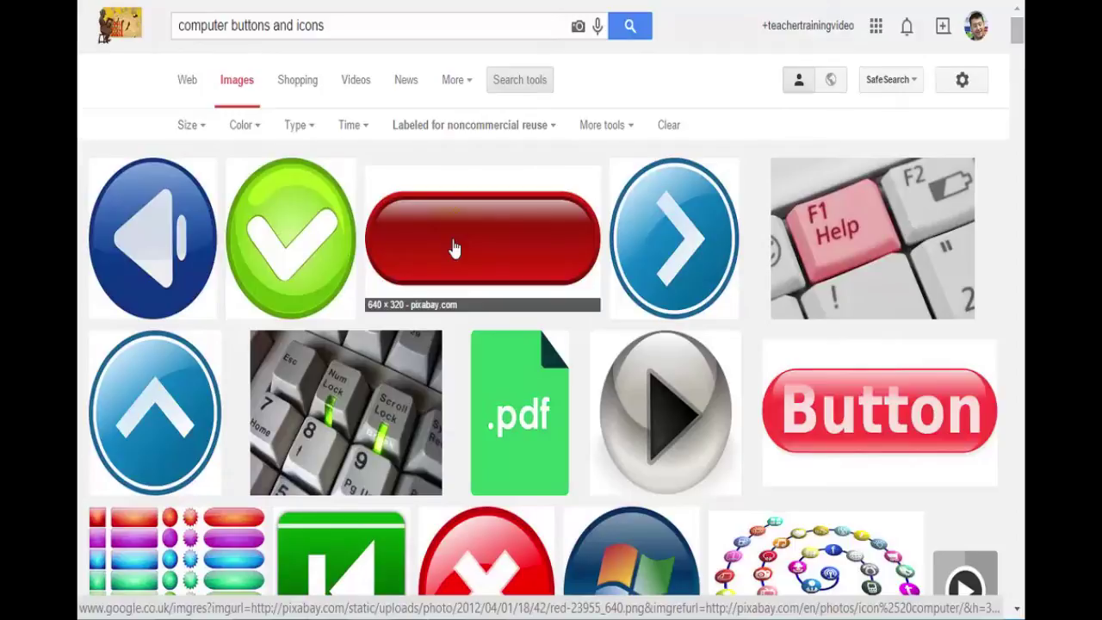
{"action": "left_click", "coordinate": [259, 129]}
{"action": "left_click", "coordinate": [259, 131]}
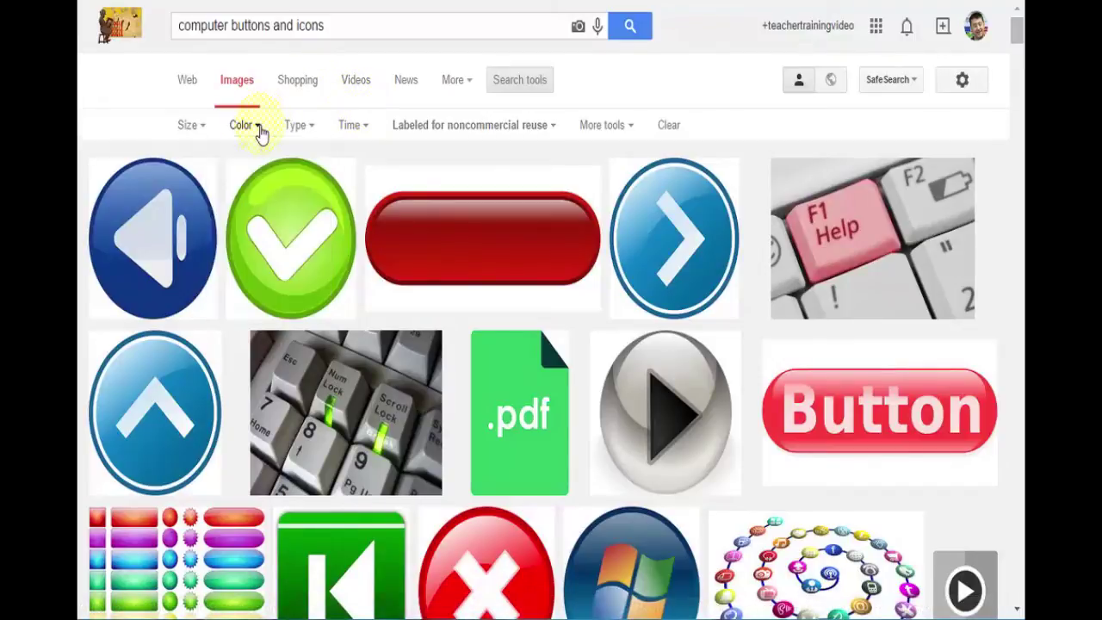
Limit the image results to Icon size and look through the small buttons
{"action": "left_click", "coordinate": [197, 127]}
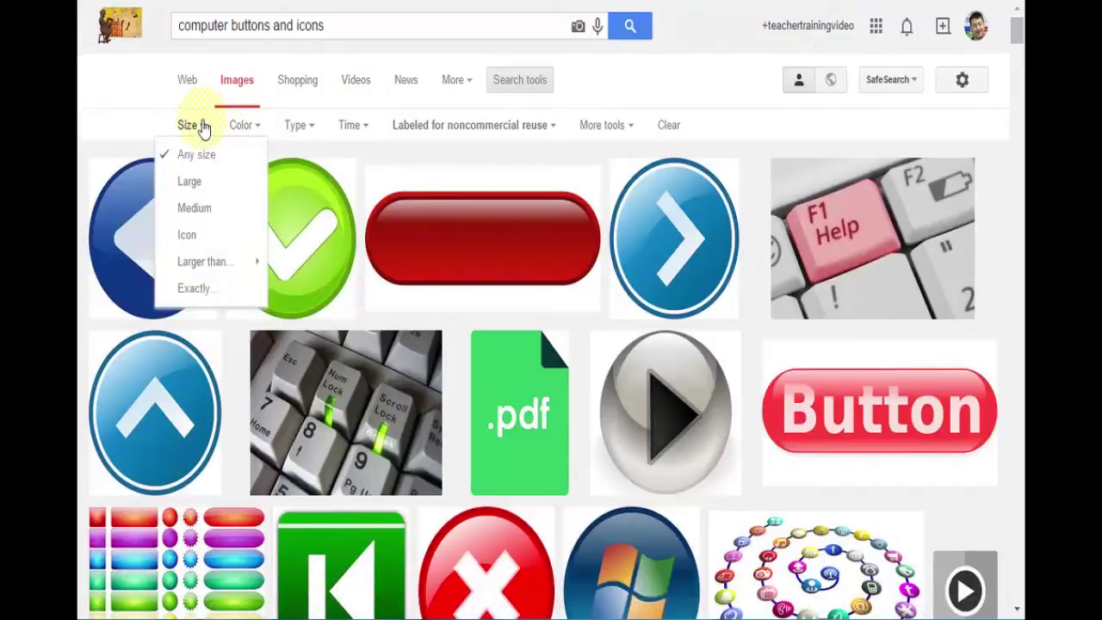
{"action": "left_click", "coordinate": [187, 237]}
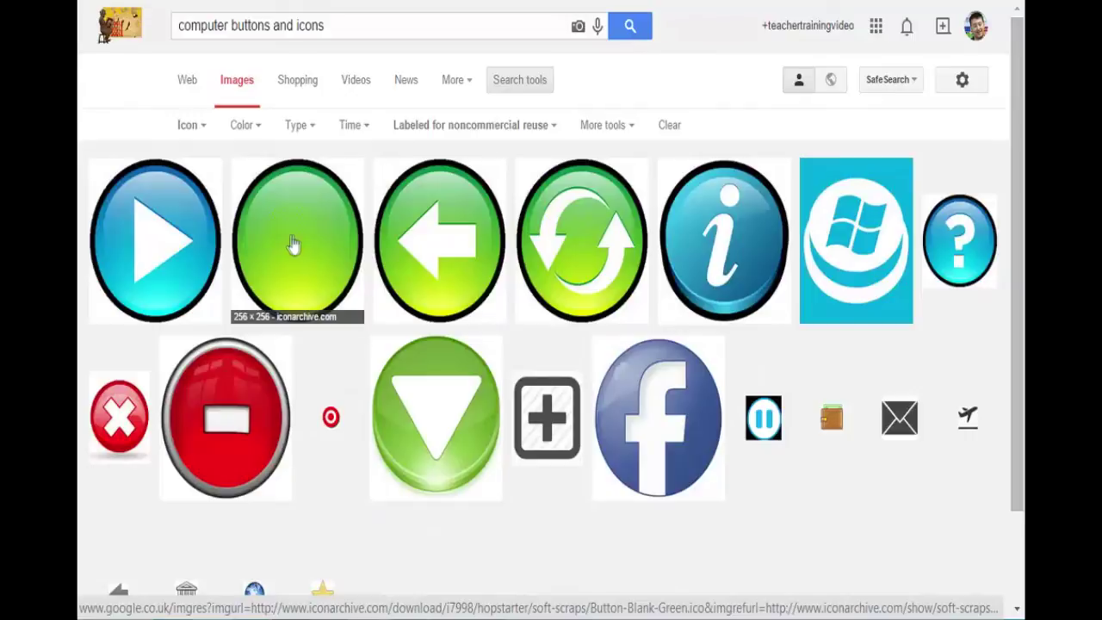
{"action": "scroll", "coordinate": [1018, 231], "scroll_direction": "down", "scroll_amount": 1}
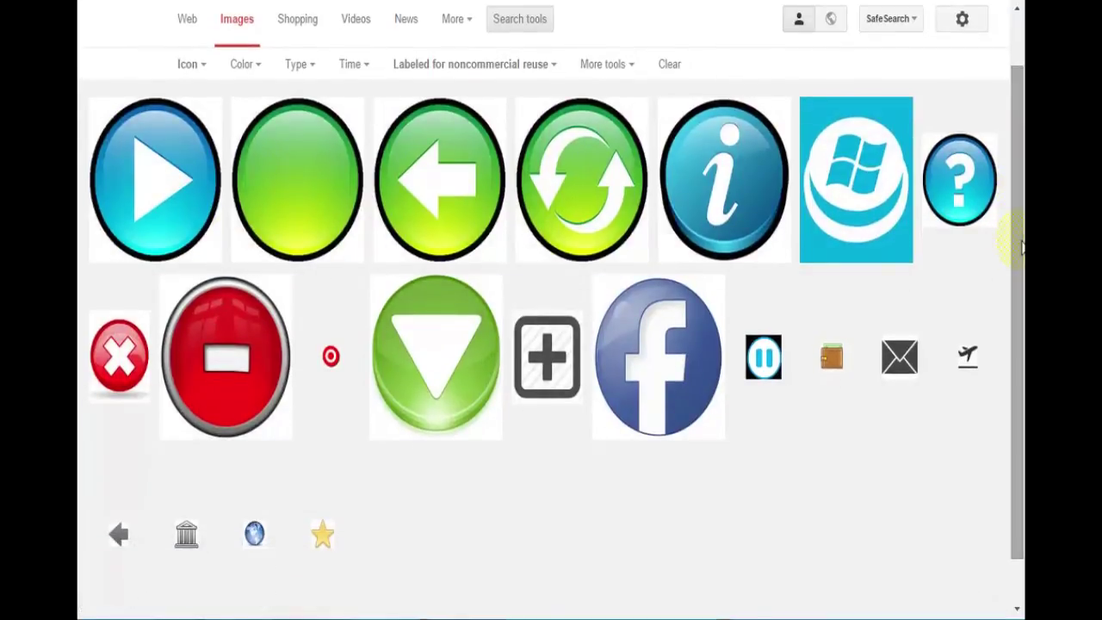
{"action": "scroll", "coordinate": [1017, 181], "scroll_direction": "up", "scroll_amount": 1}
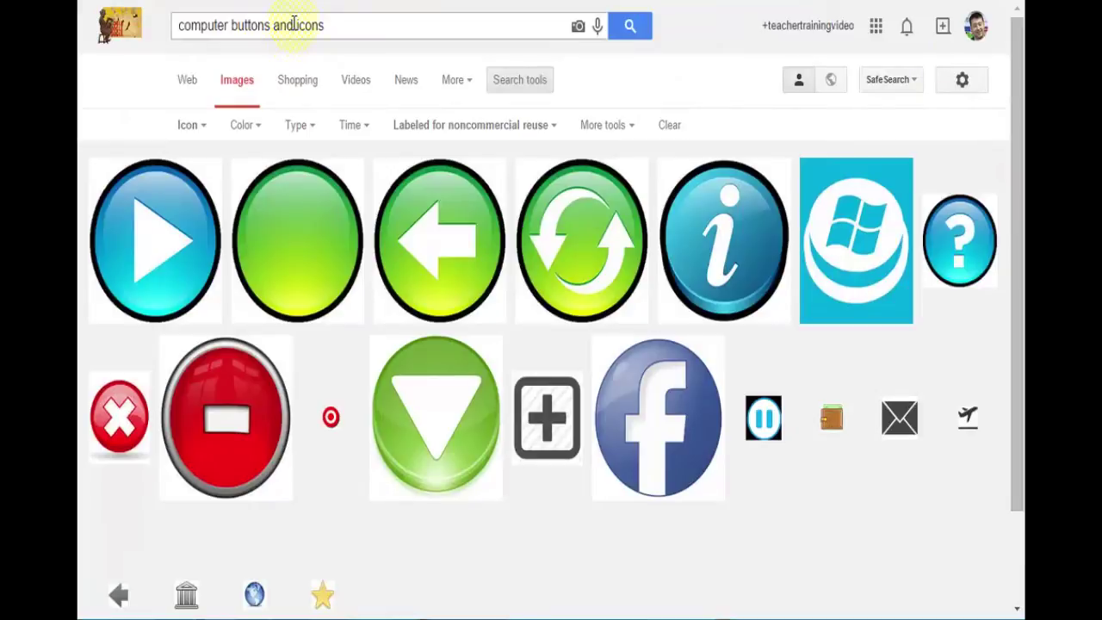
Set the image size filter to Medium and hide the search filter options
{"action": "left_click", "coordinate": [199, 132]}
{"action": "left_click", "coordinate": [188, 208]}
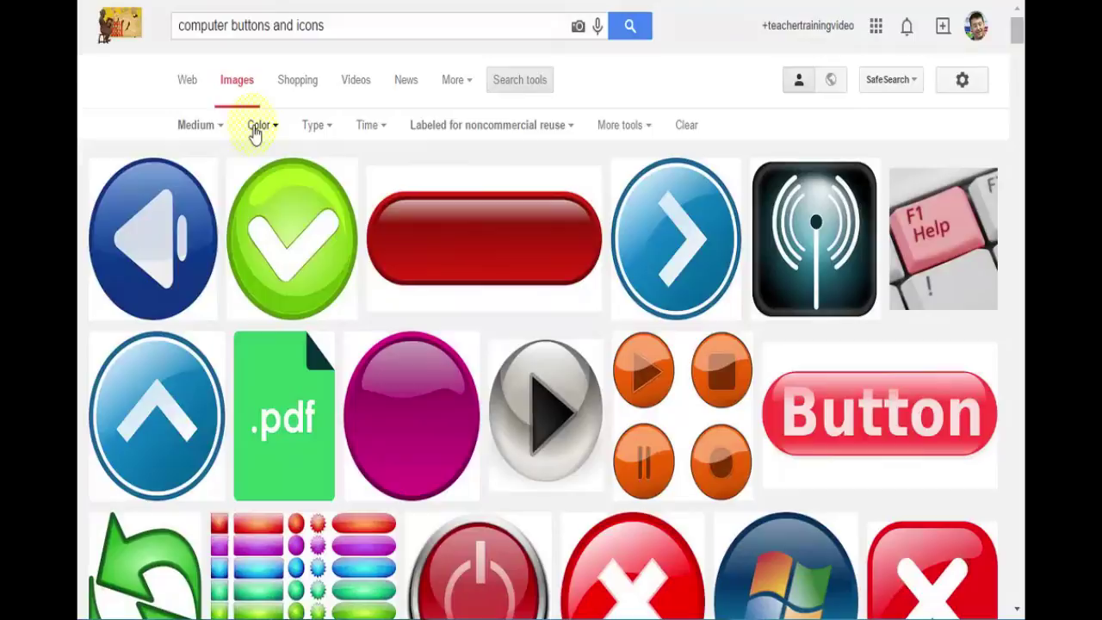
{"action": "left_click", "coordinate": [521, 82]}
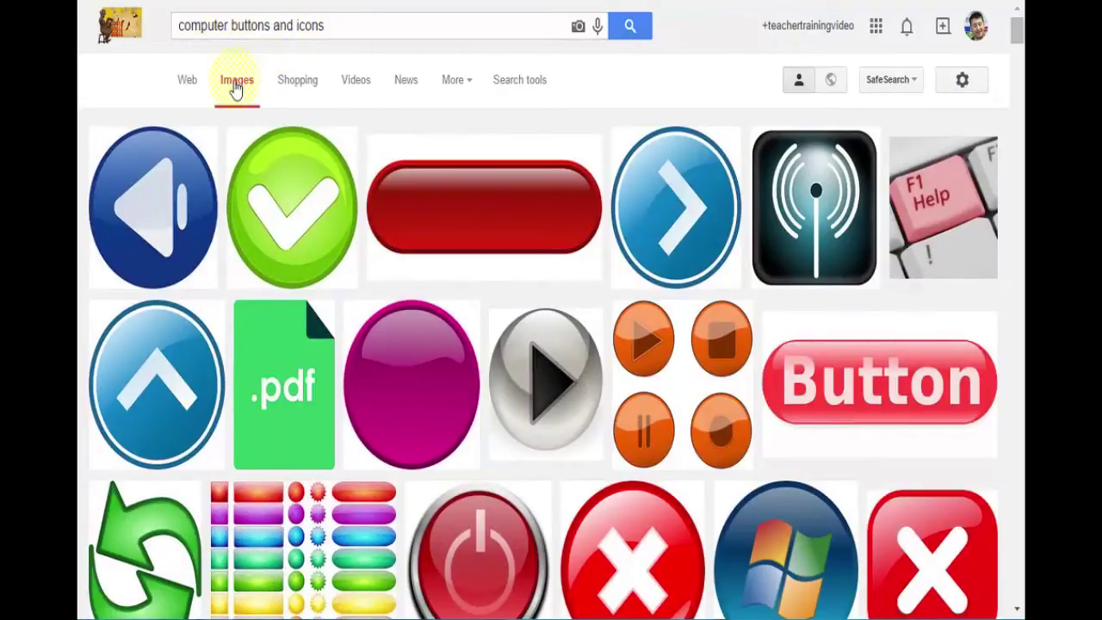
Show the image search filters again and look at the usage rights filter for noncommercial reuse
{"action": "left_click", "coordinate": [510, 90]}
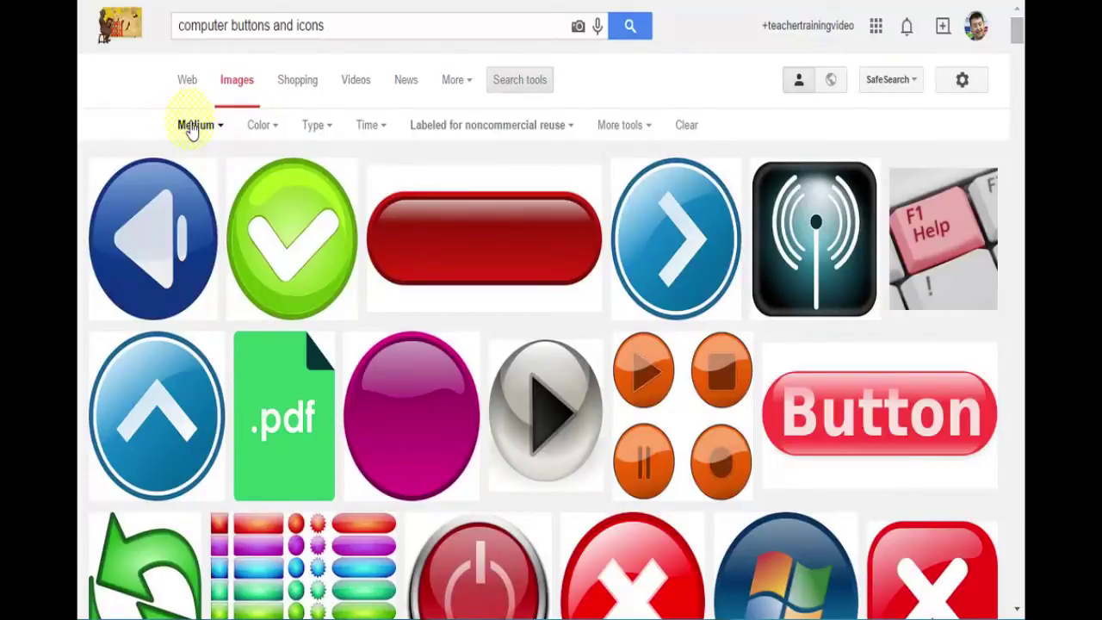
{"action": "left_click", "coordinate": [570, 131]}
{"action": "left_click", "coordinate": [573, 133]}
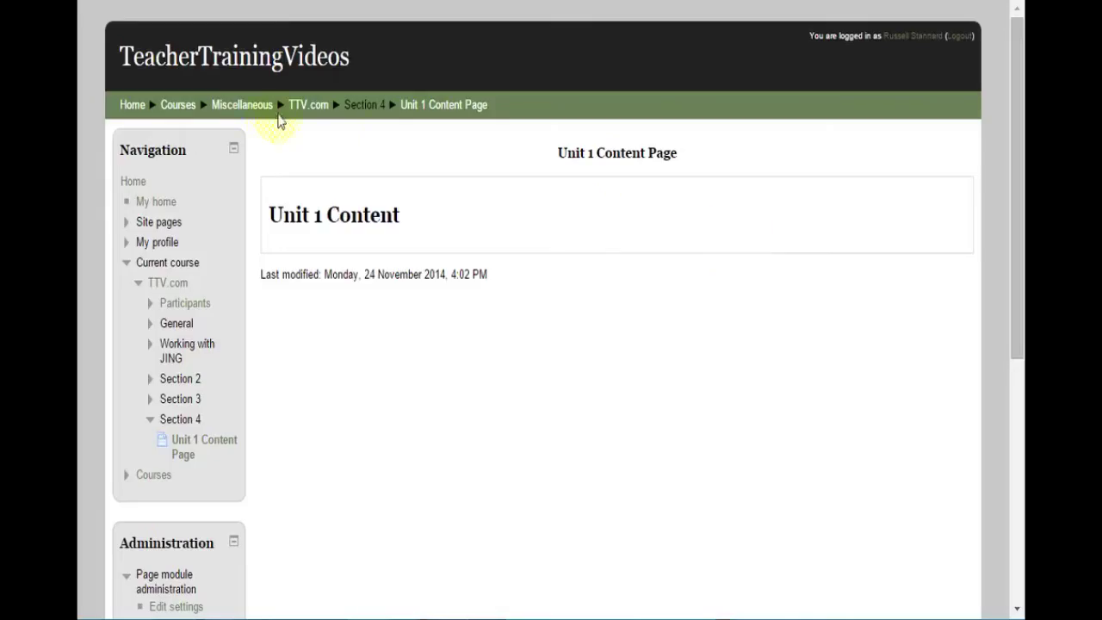
Switch to the Moodle course TTV.com, turn editing on and open the "Working with JING" section summary for editing
{"action": "left_click", "coordinate": [298, 113]}
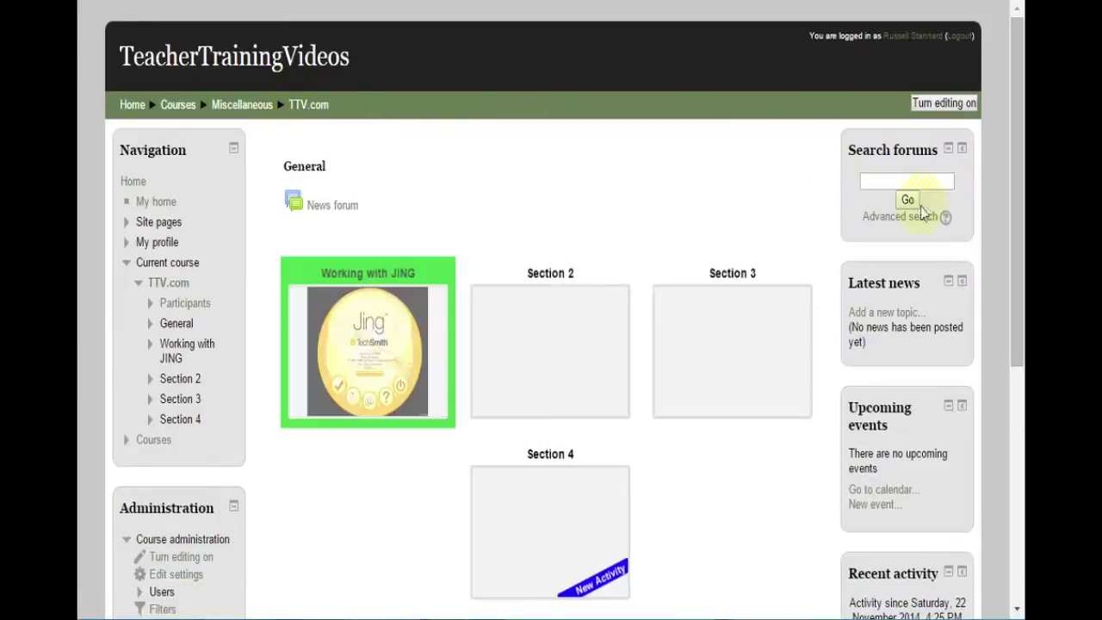
{"action": "left_click_drag", "start_coordinate": [1014, 147], "coordinate": [1011, 213]}
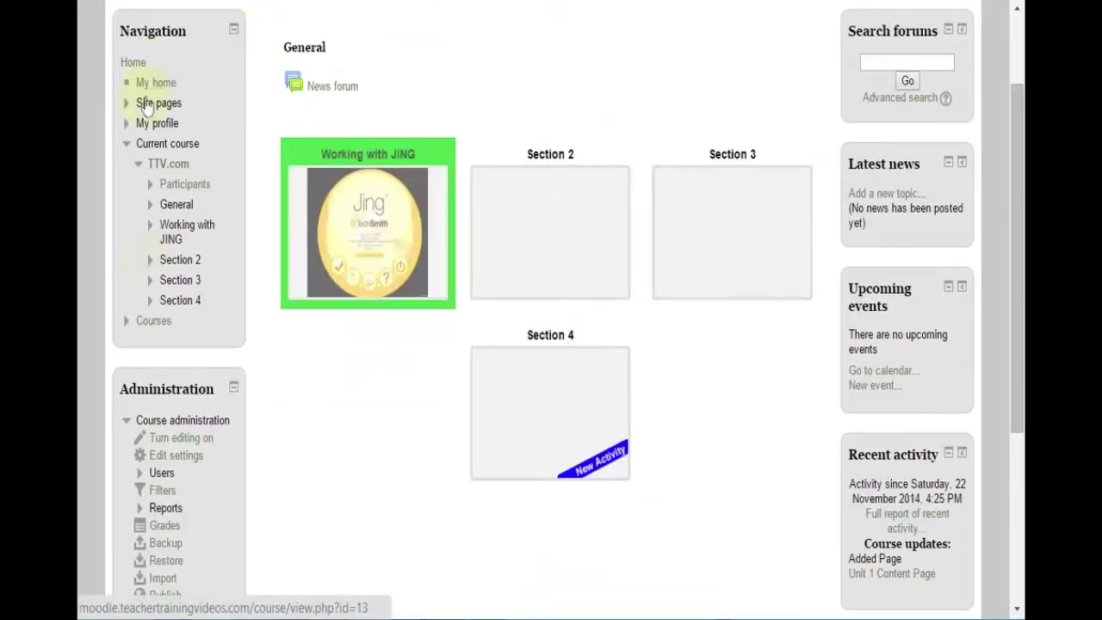
{"action": "left_click", "coordinate": [171, 446]}
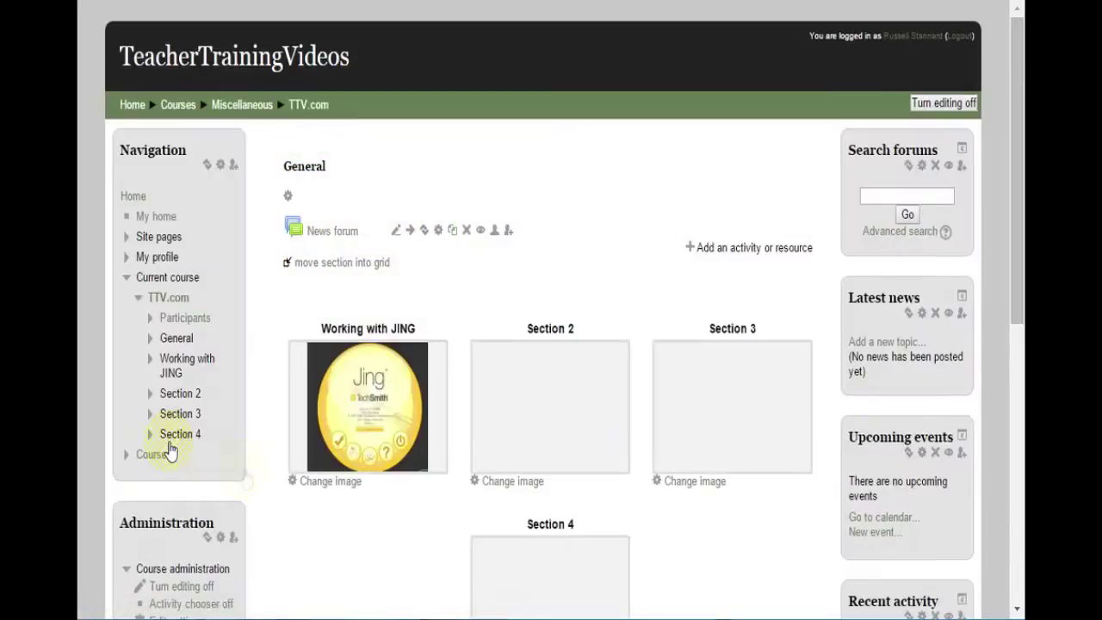
{"action": "scroll", "coordinate": [1017, 198], "scroll_direction": "down", "scroll_amount": 5}
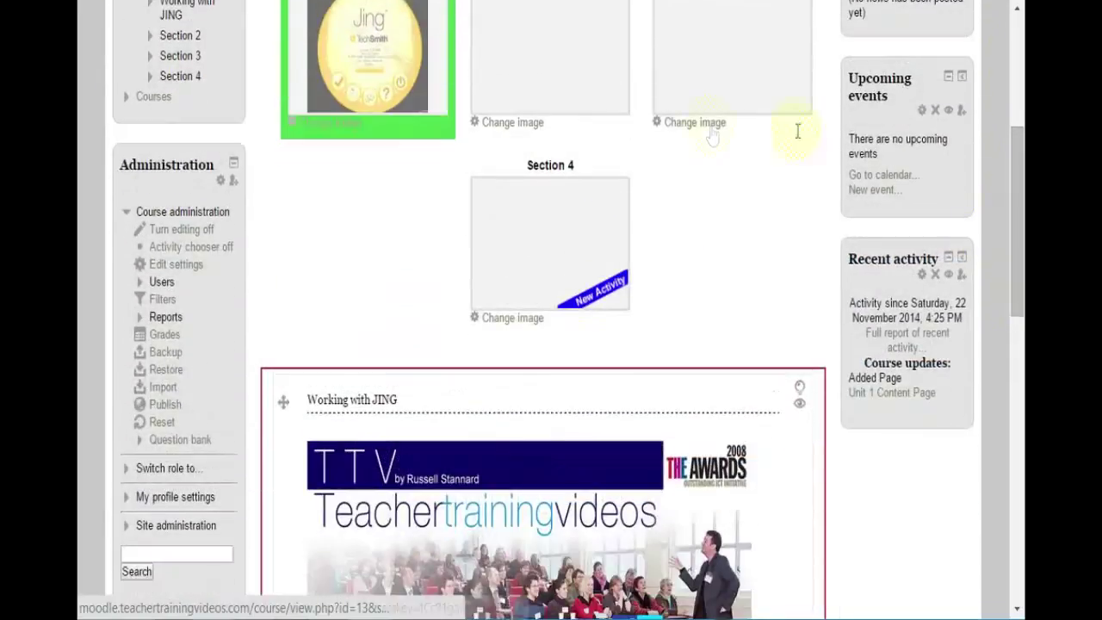
{"action": "left_click_drag", "start_coordinate": [1011, 211], "coordinate": [1009, 345]}
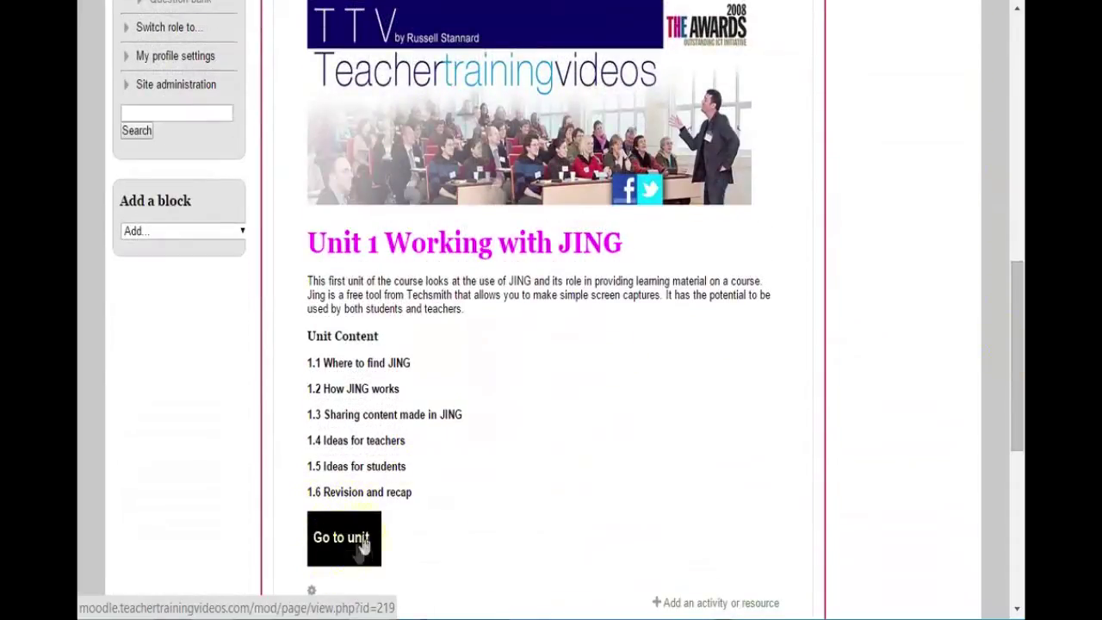
{"action": "scroll", "coordinate": [981, 276], "scroll_direction": "down", "scroll_amount": 2}
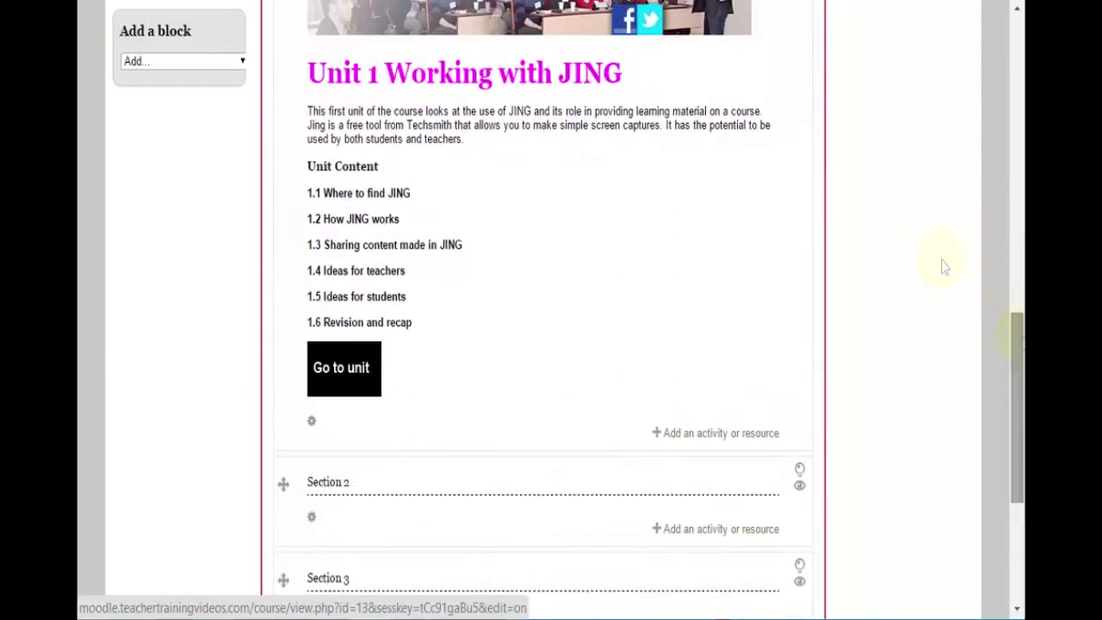
{"action": "left_click", "coordinate": [311, 424]}
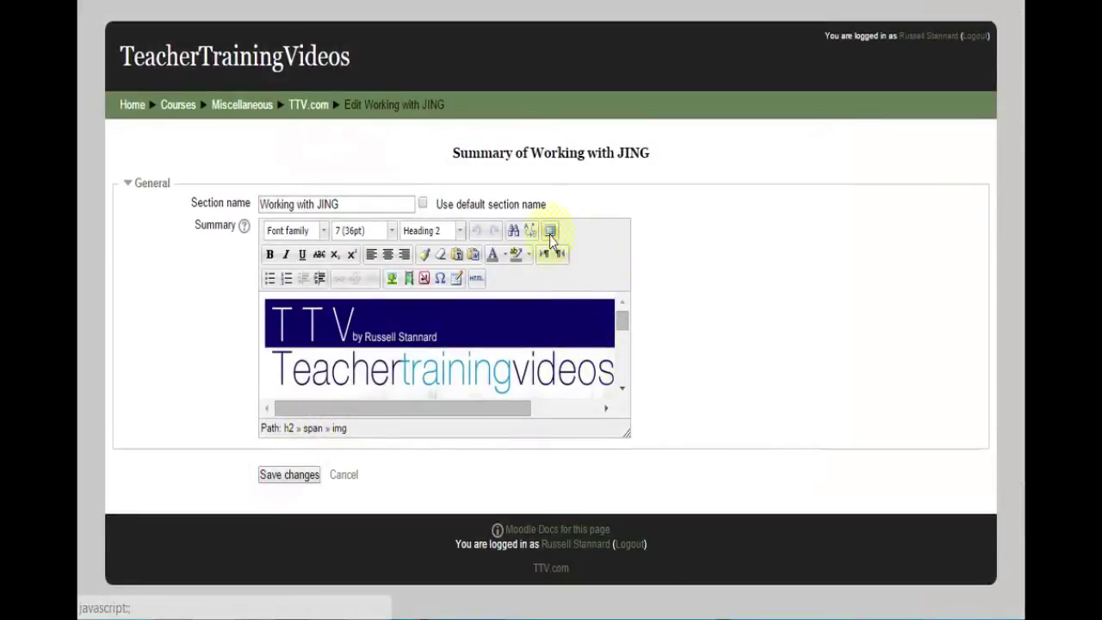
Enlarge the summary editor to full screen and add blank lines between the introductory paragraph and the "Unit Content" heading
{"action": "left_click", "coordinate": [551, 231]}
{"action": "left_click", "coordinate": [275, 363]}
{"action": "key", "text": "Return"}
{"action": "key", "text": "Return"}
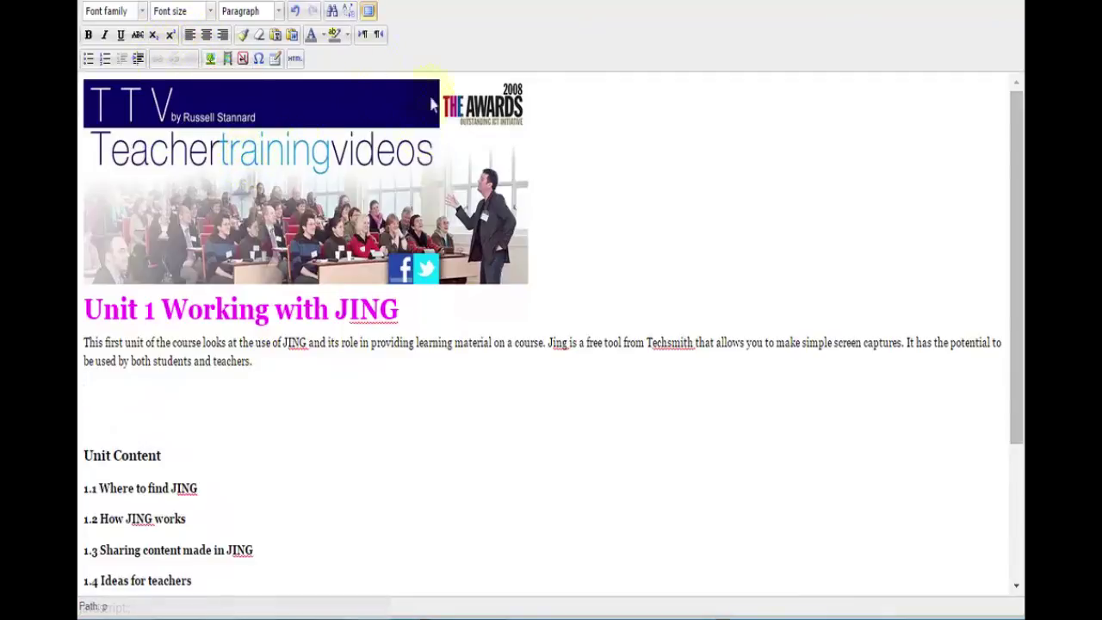
Insert a table with 2 columns, 1 row and width 50 below the introduction, and stretch it to about two thirds of the page
{"action": "left_click", "coordinate": [276, 59]}
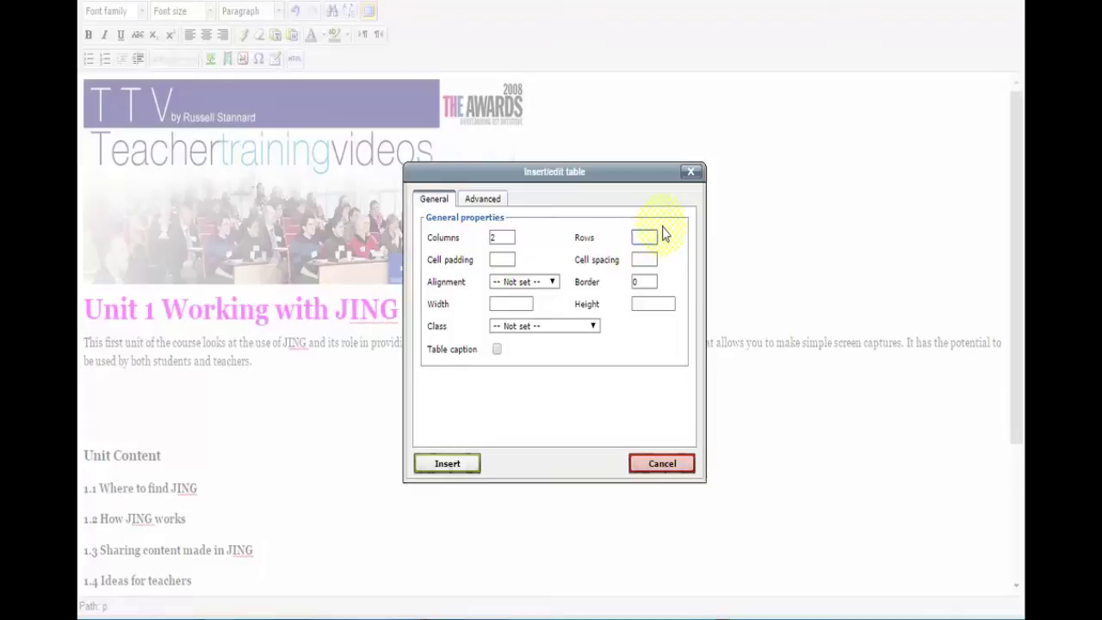
{"action": "type", "text": "1"}
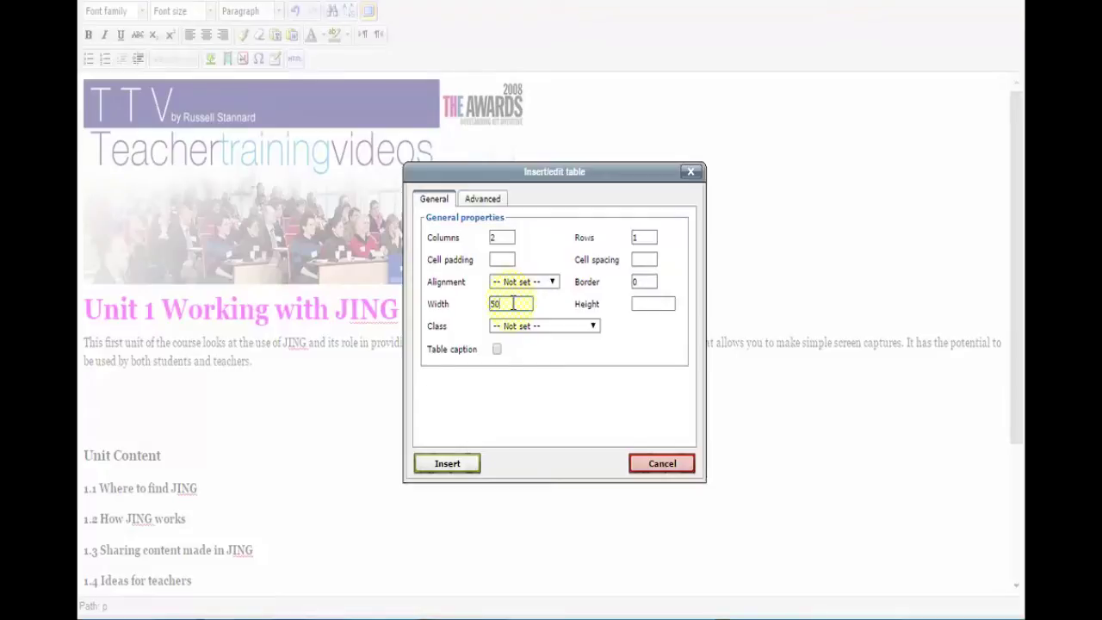
{"action": "left_click", "coordinate": [448, 465]}
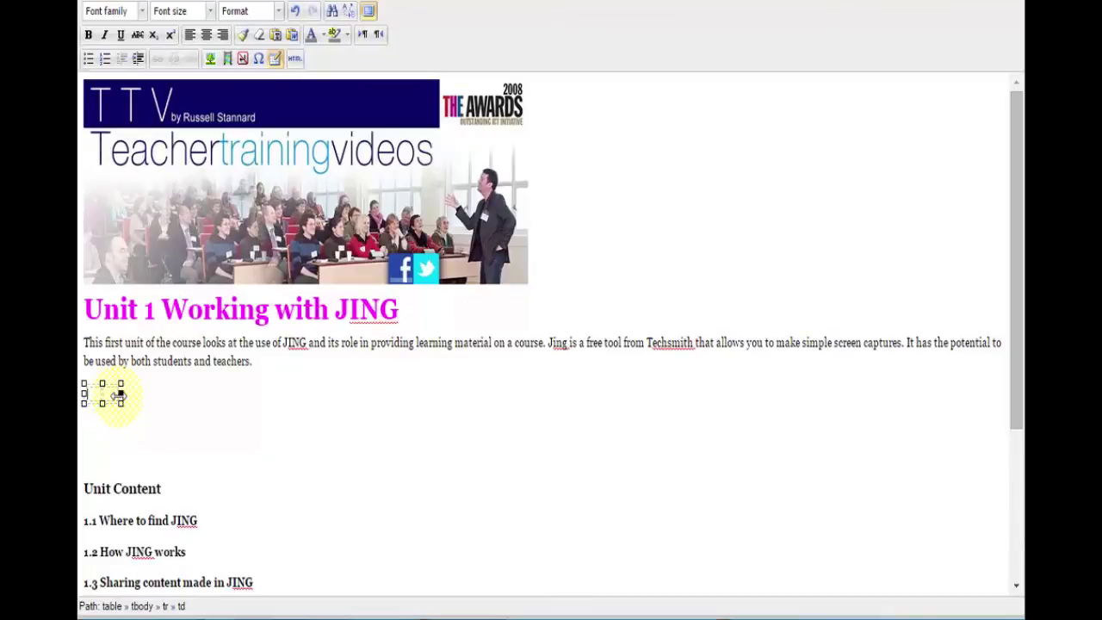
{"action": "left_click_drag", "start_coordinate": [119, 395], "coordinate": [724, 391]}
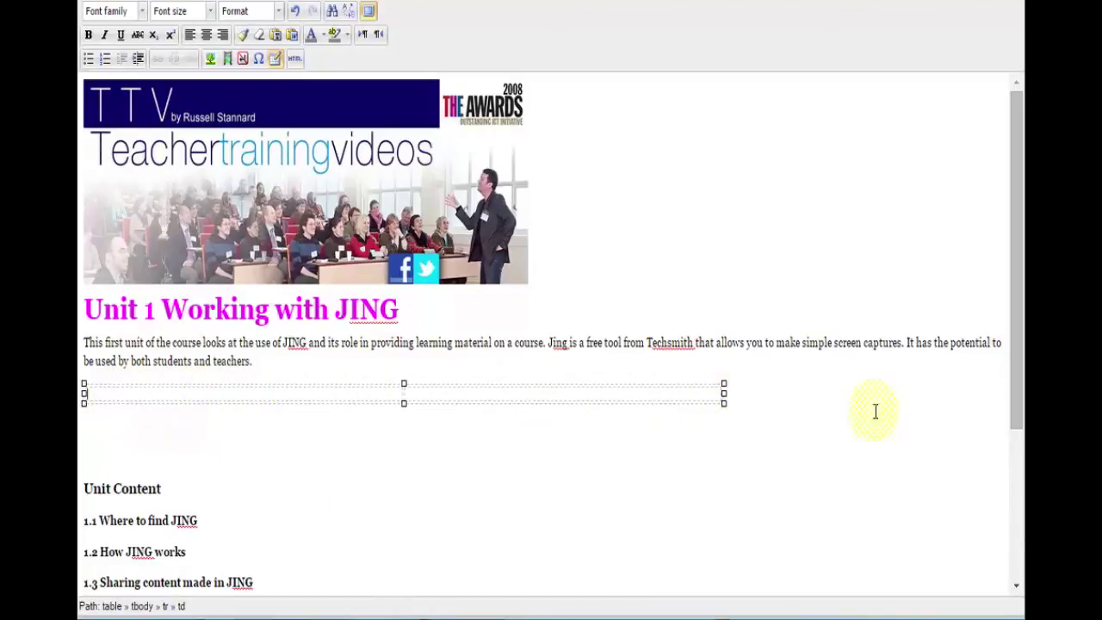
Move the "Unit Content" heading and list items 1.1 to 1.6 into the first cell of the table
{"action": "left_click_drag", "start_coordinate": [1019, 310], "coordinate": [1015, 441]}
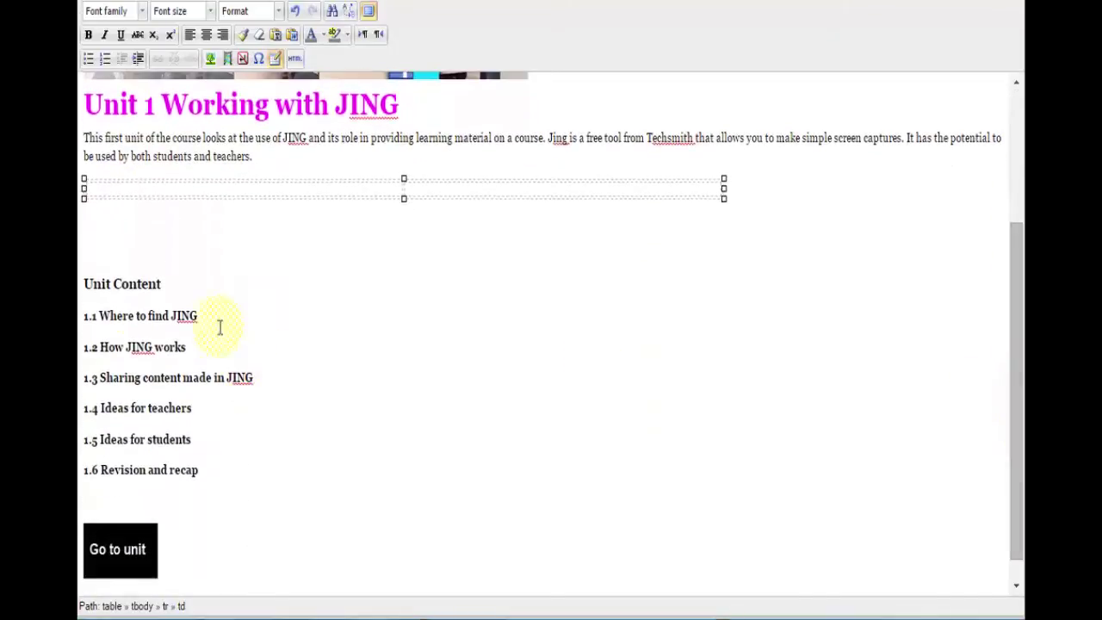
{"action": "left_click_drag", "start_coordinate": [86, 281], "coordinate": [199, 470]}
{"action": "right_click", "coordinate": [212, 320]}
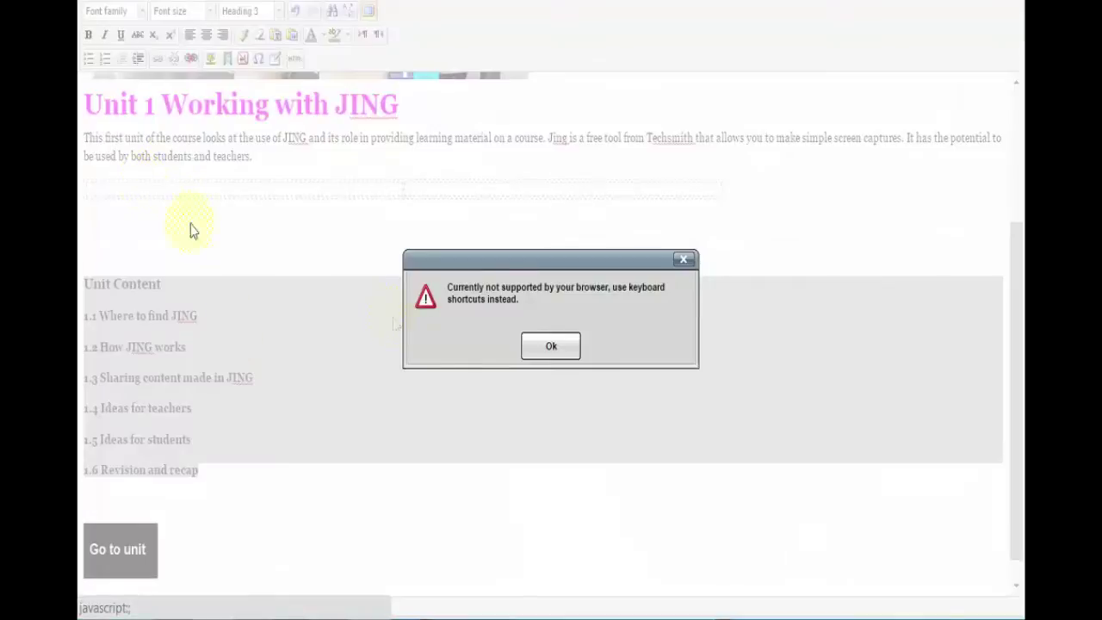
{"action": "left_click", "coordinate": [550, 346]}
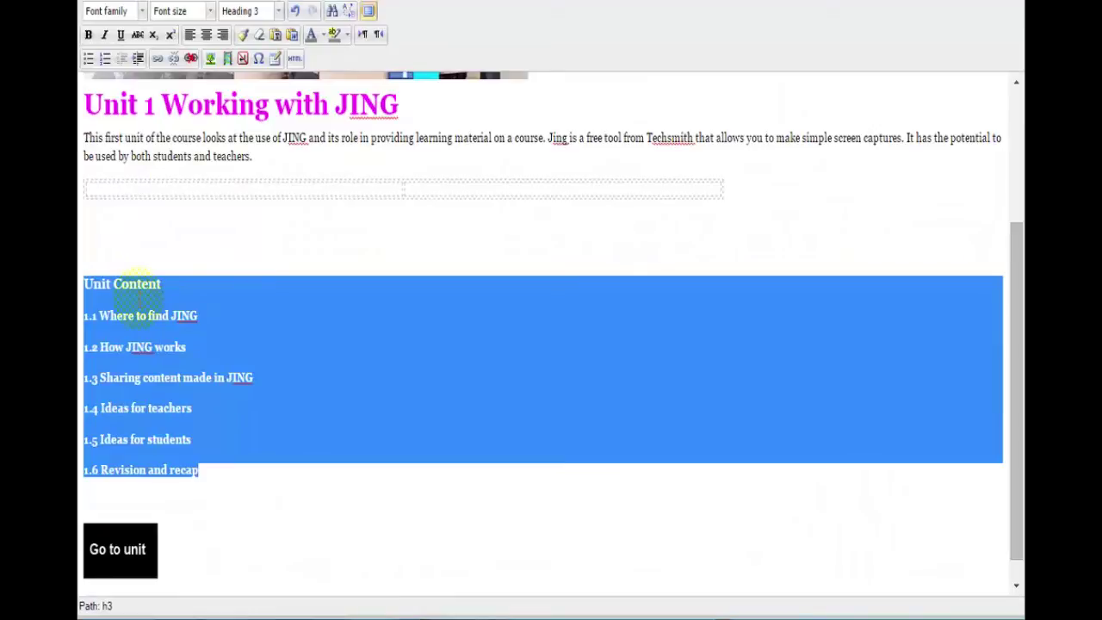
{"action": "right_click", "coordinate": [104, 318]}
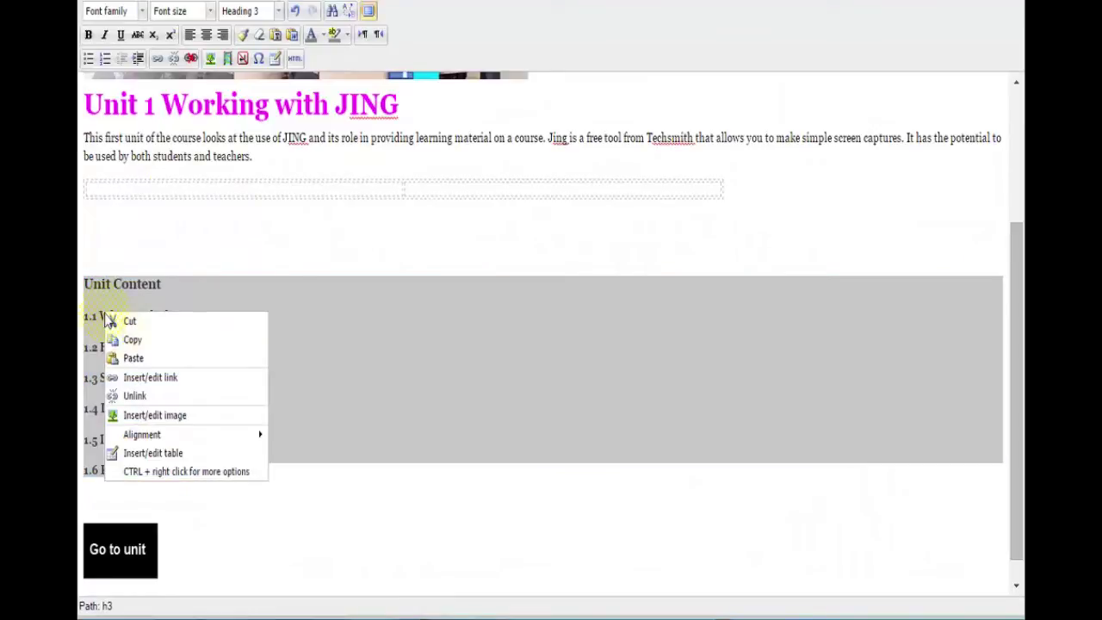
{"action": "left_click", "coordinate": [131, 321]}
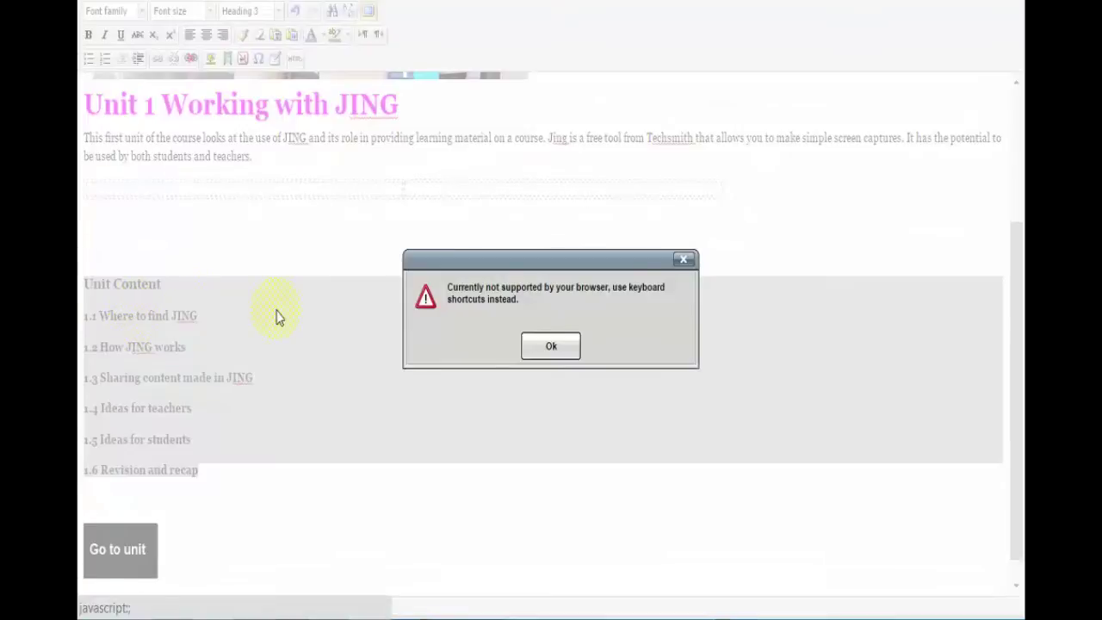
{"action": "left_click", "coordinate": [551, 346]}
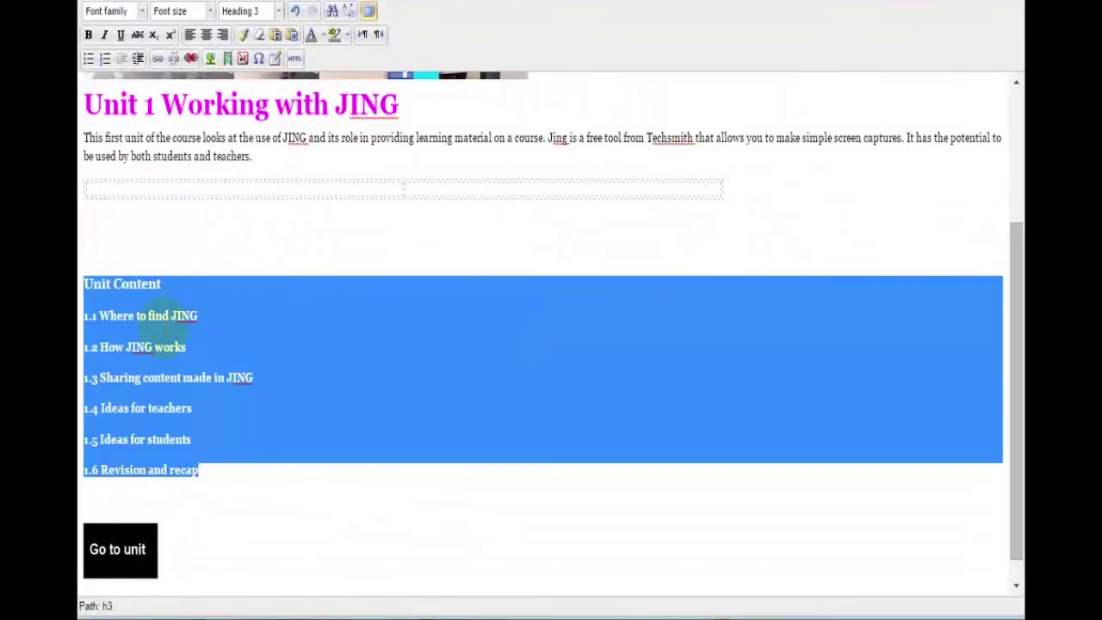
{"action": "key", "text": "ctrl+x"}
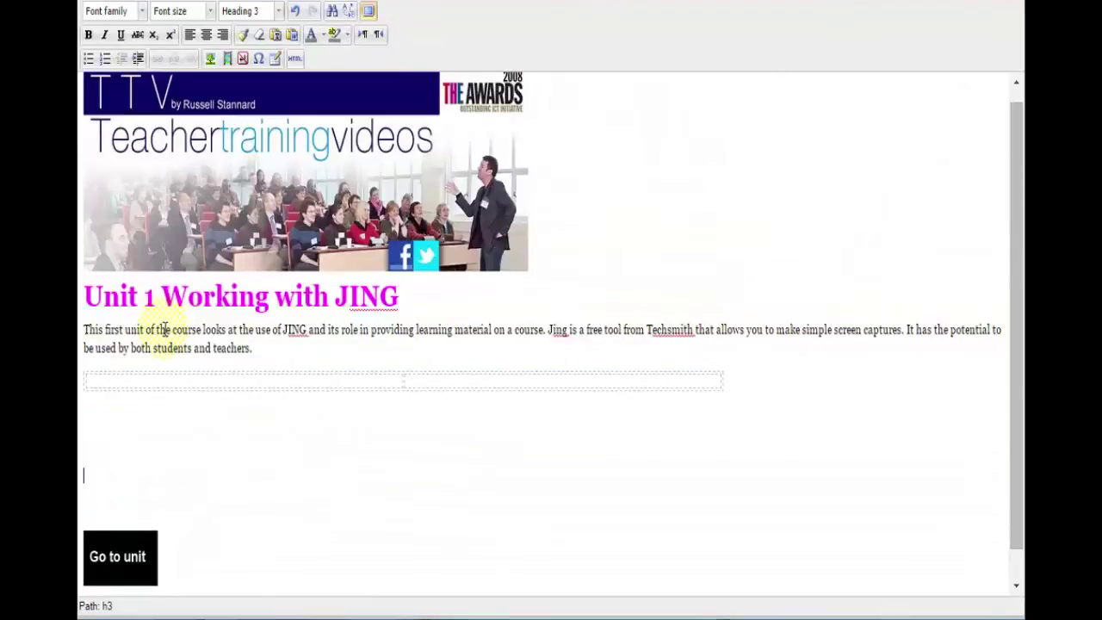
{"action": "left_click", "coordinate": [121, 384]}
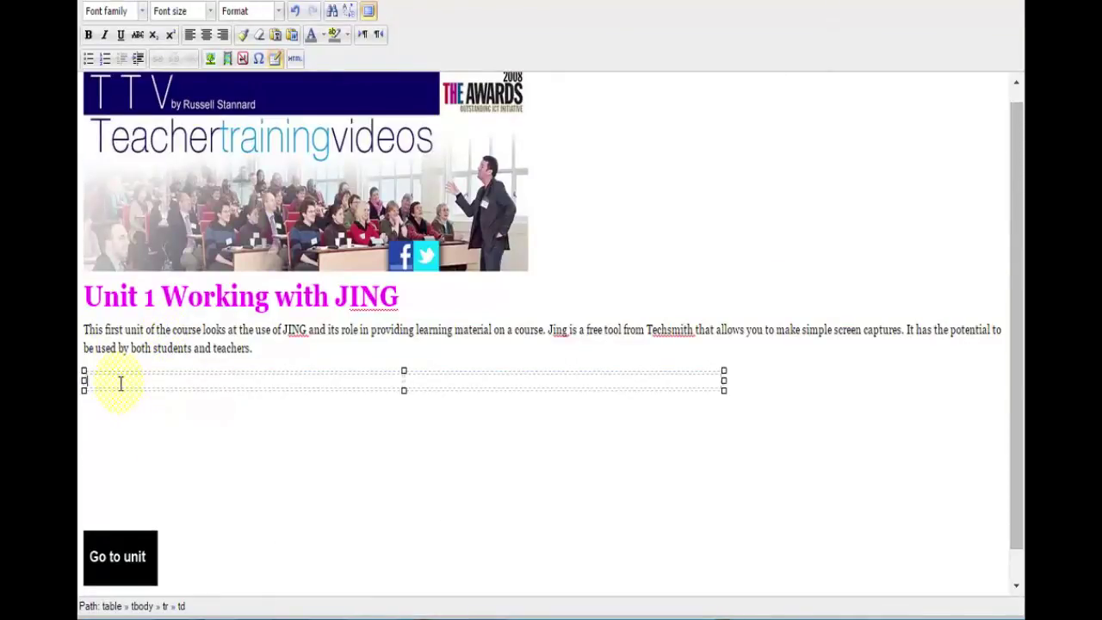
{"action": "key", "text": "ctrl+v"}
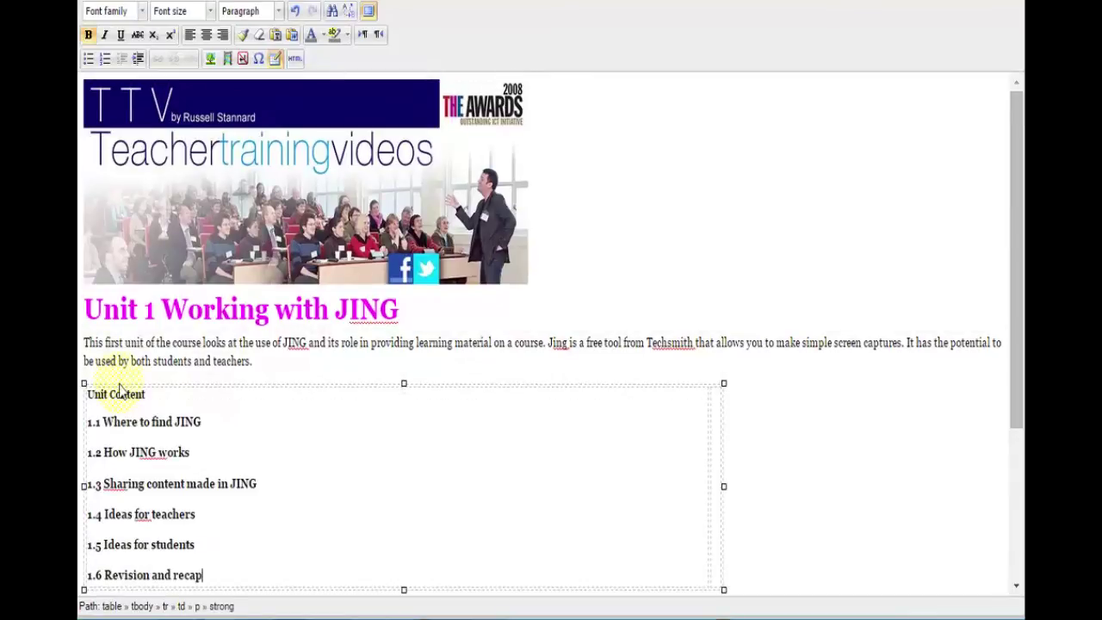
Widen the table slightly and move the linked "Go to unit" button image into its second cell
{"action": "left_click_drag", "start_coordinate": [1017, 323], "coordinate": [1018, 424]}
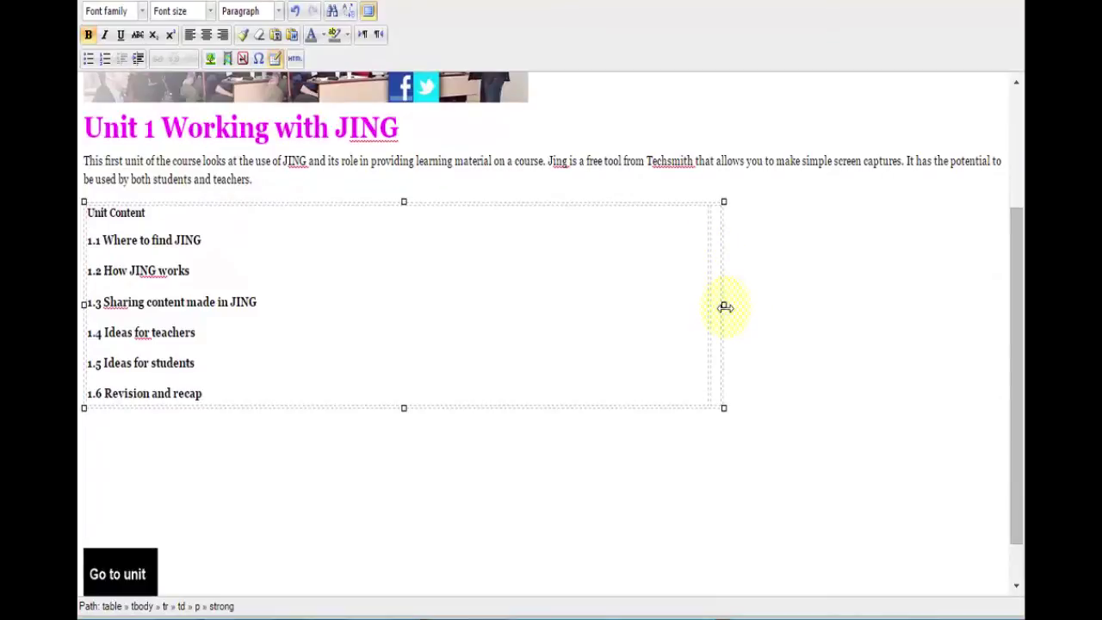
{"action": "left_click_drag", "start_coordinate": [726, 307], "coordinate": [780, 315]}
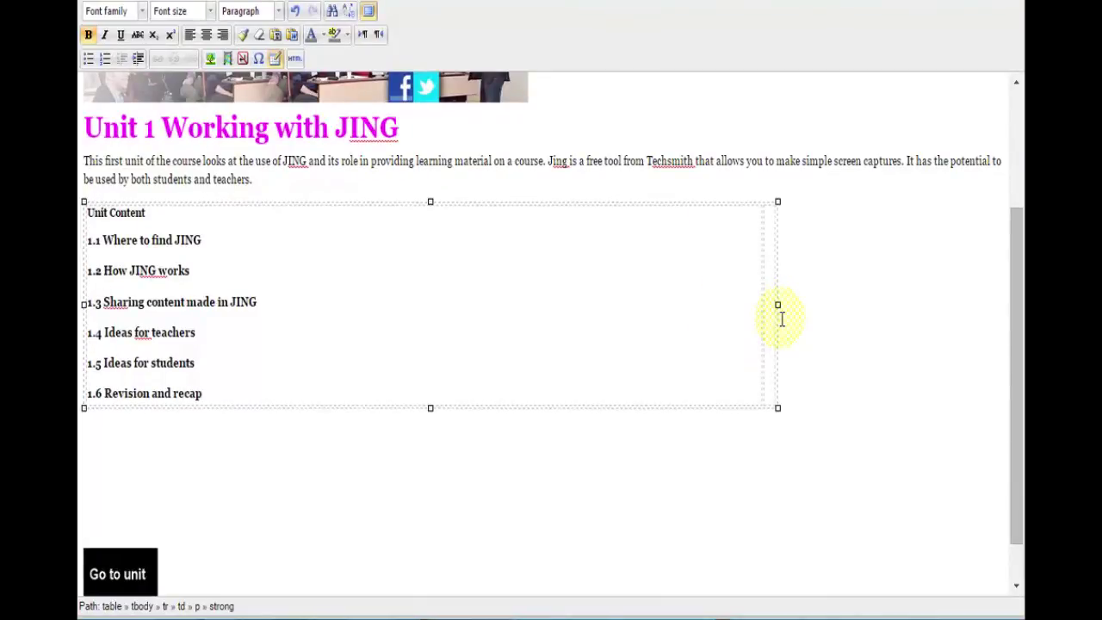
{"action": "left_click", "coordinate": [768, 306]}
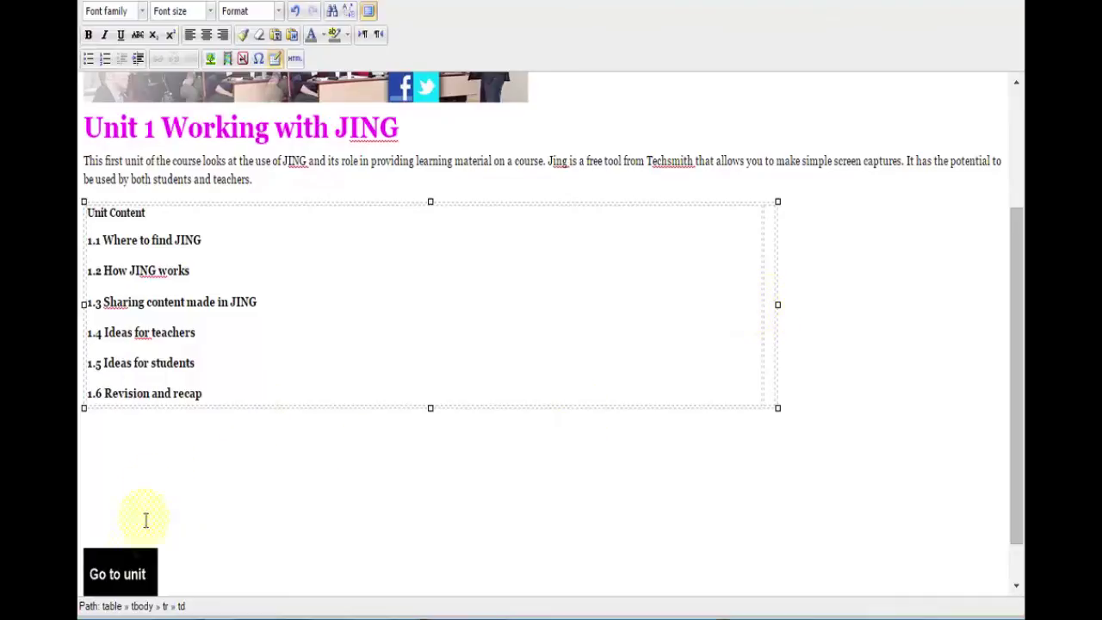
{"action": "left_click", "coordinate": [119, 578]}
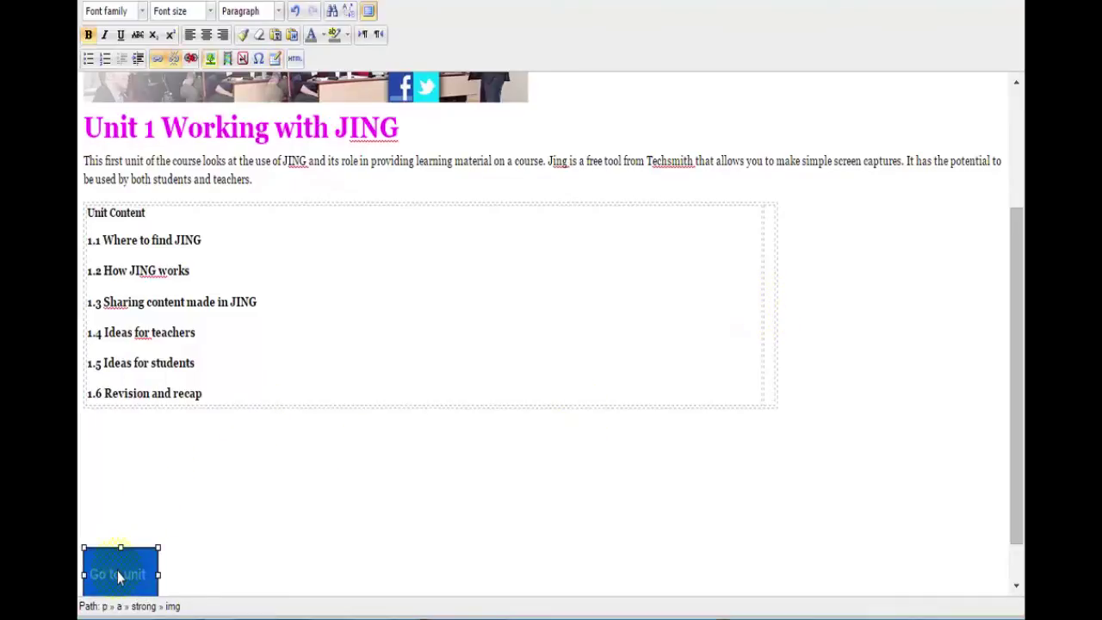
{"action": "key", "text": "Delete"}
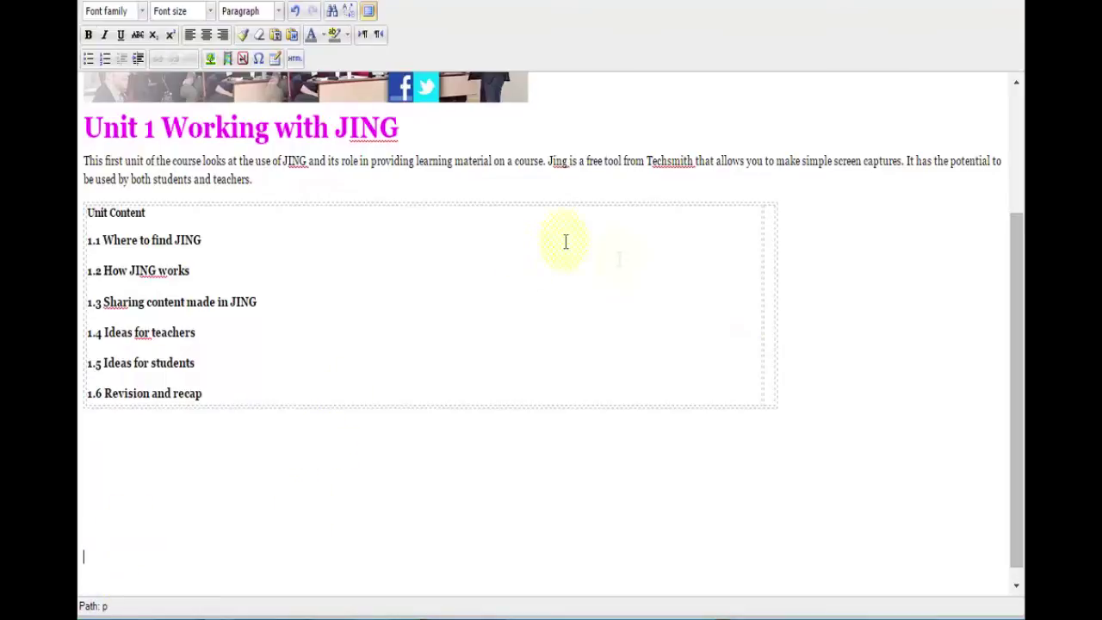
{"action": "left_click", "coordinate": [769, 271]}
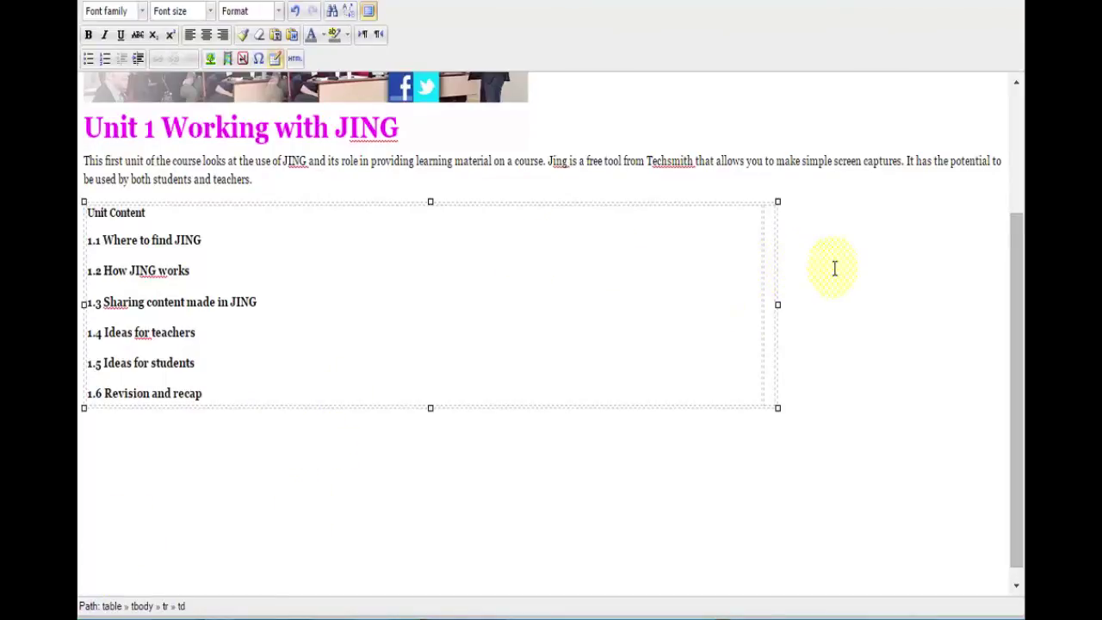
{"action": "key", "text": "ctrl+v"}
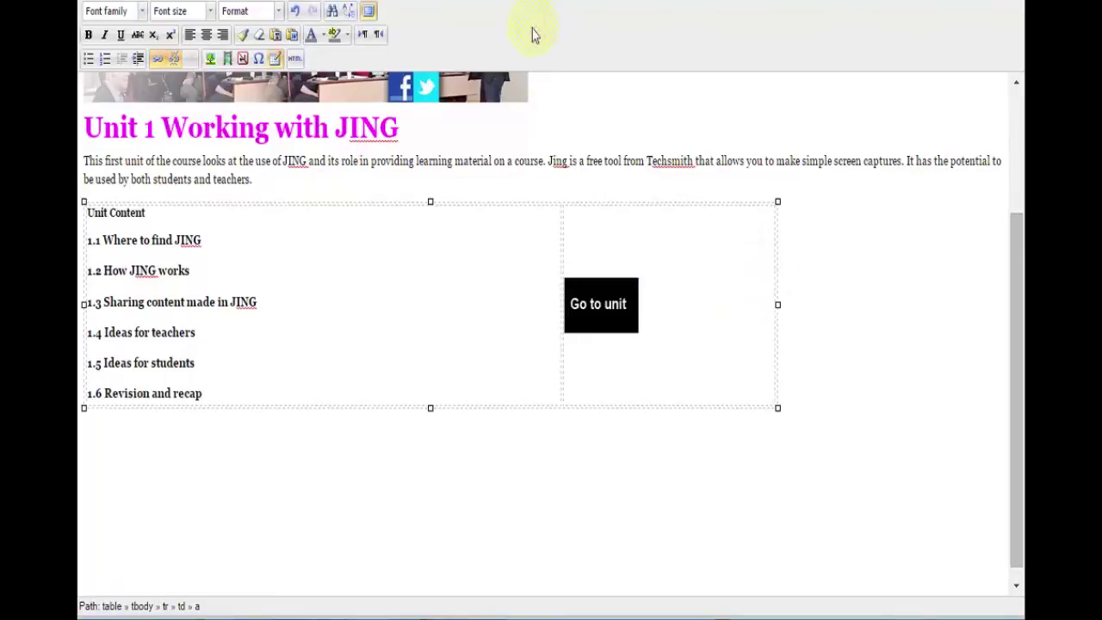
Leave the full-screen editor, save the section summary and check its table layout on the course page
{"action": "left_click", "coordinate": [368, 11]}
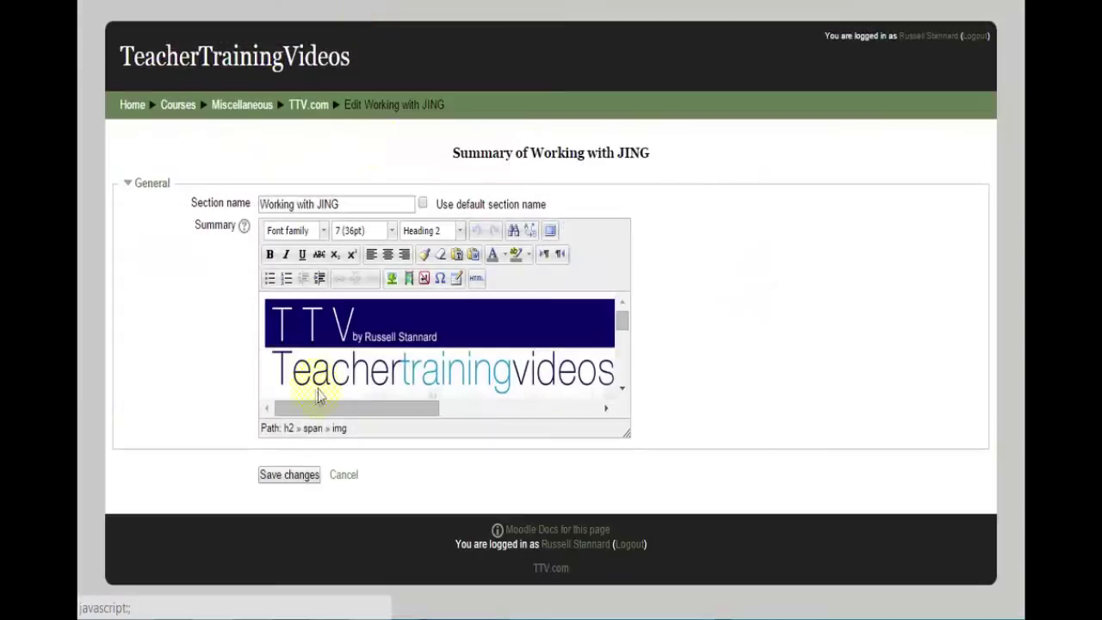
{"action": "left_click", "coordinate": [294, 479]}
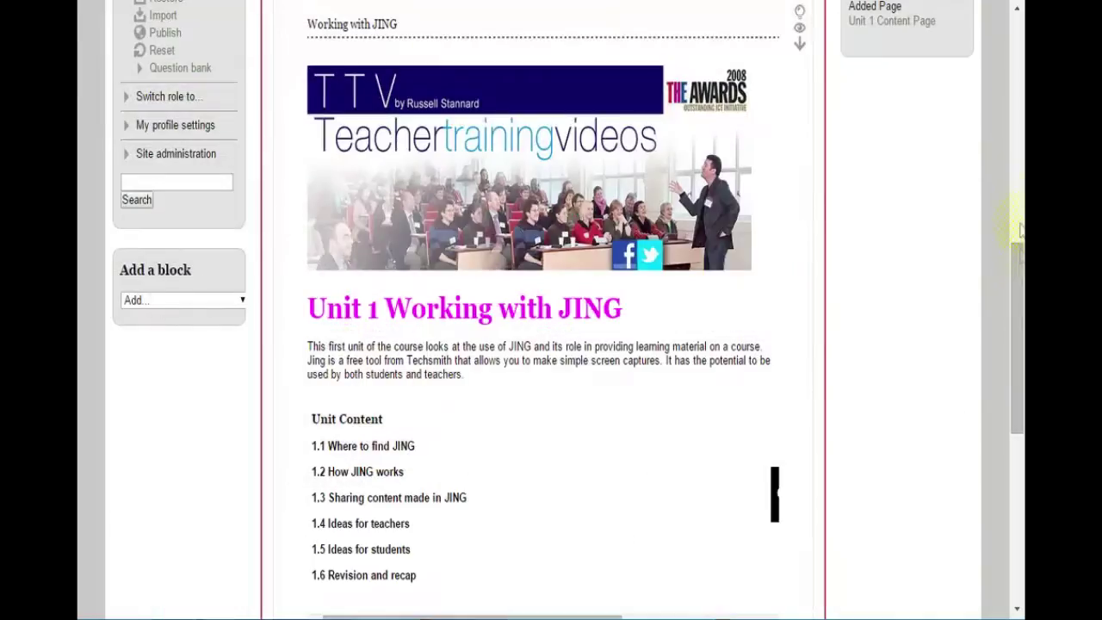
{"action": "scroll", "coordinate": [1020, 229], "scroll_direction": "down", "scroll_amount": 3}
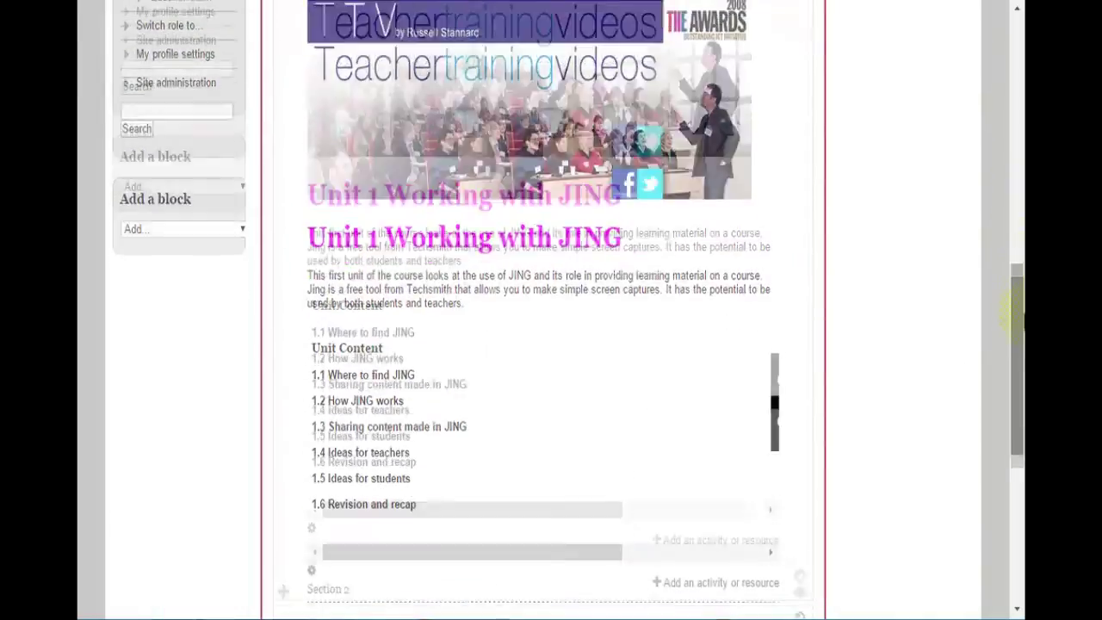
{"action": "left_click_drag", "start_coordinate": [1018, 362], "coordinate": [1014, 219]}
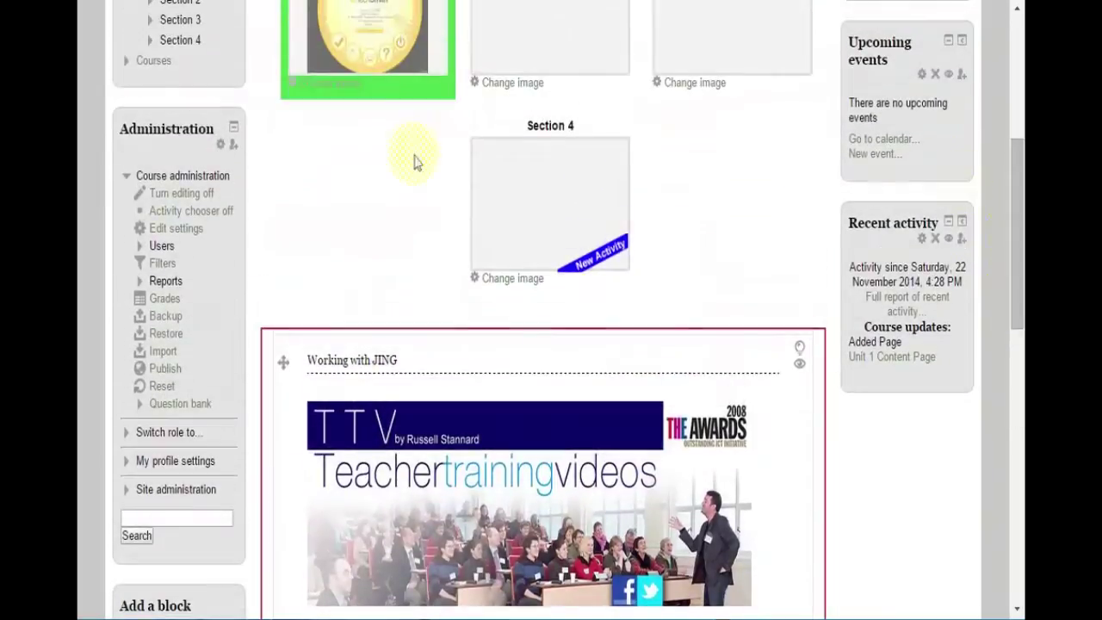
Turn course editing off and open the "Working with JING" grid section to check its list and button layout
{"action": "left_click", "coordinate": [177, 194]}
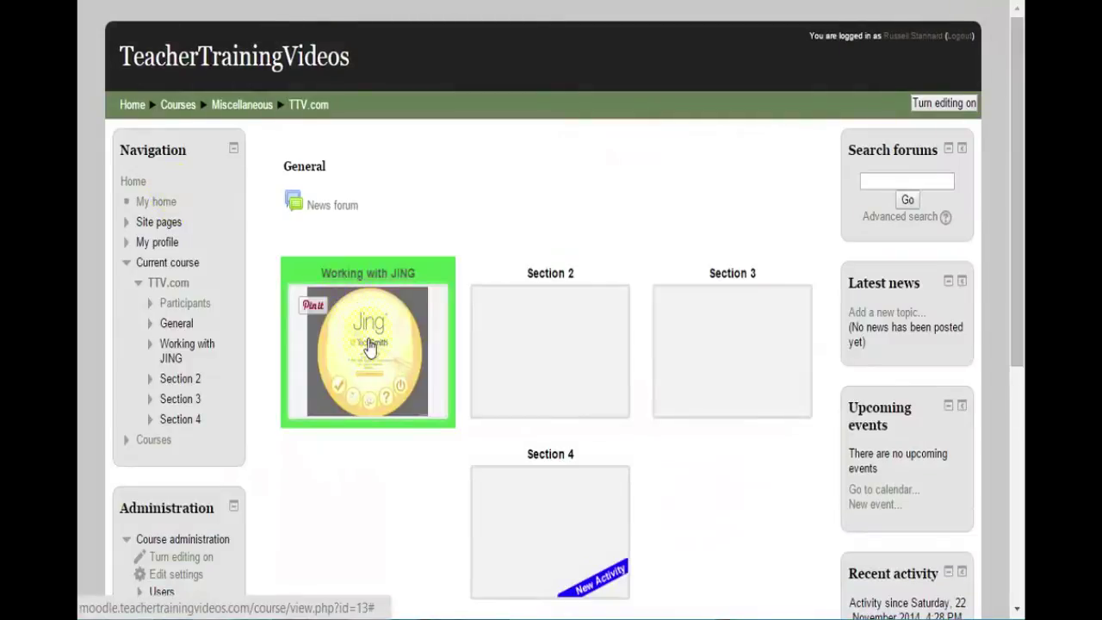
{"action": "left_click", "coordinate": [368, 347]}
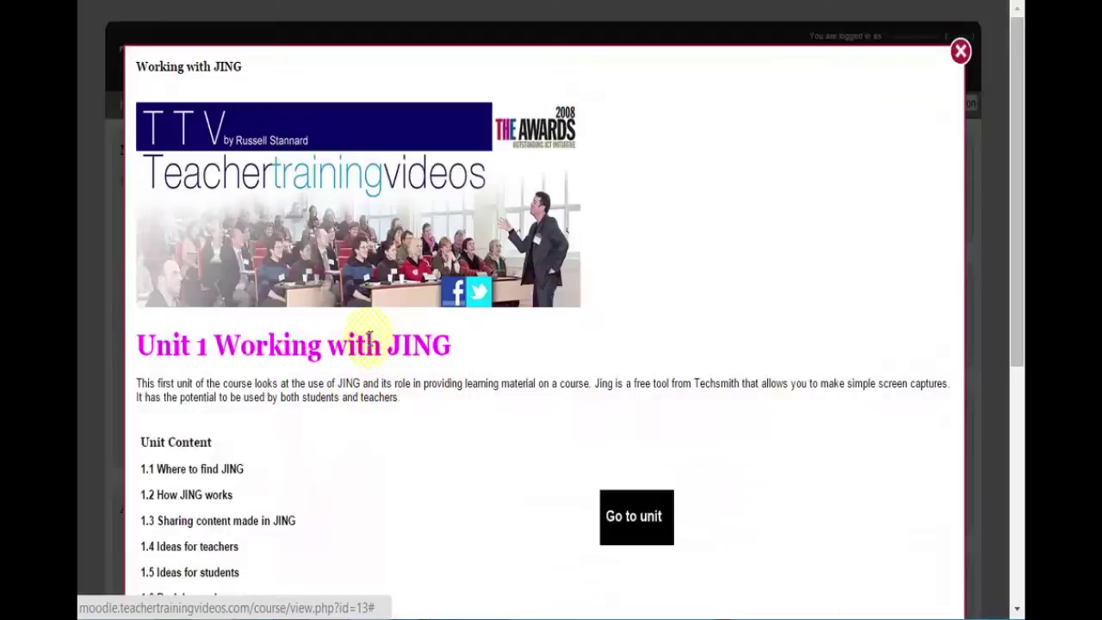
{"action": "scroll", "coordinate": [482, 258], "scroll_direction": "down", "scroll_amount": 3}
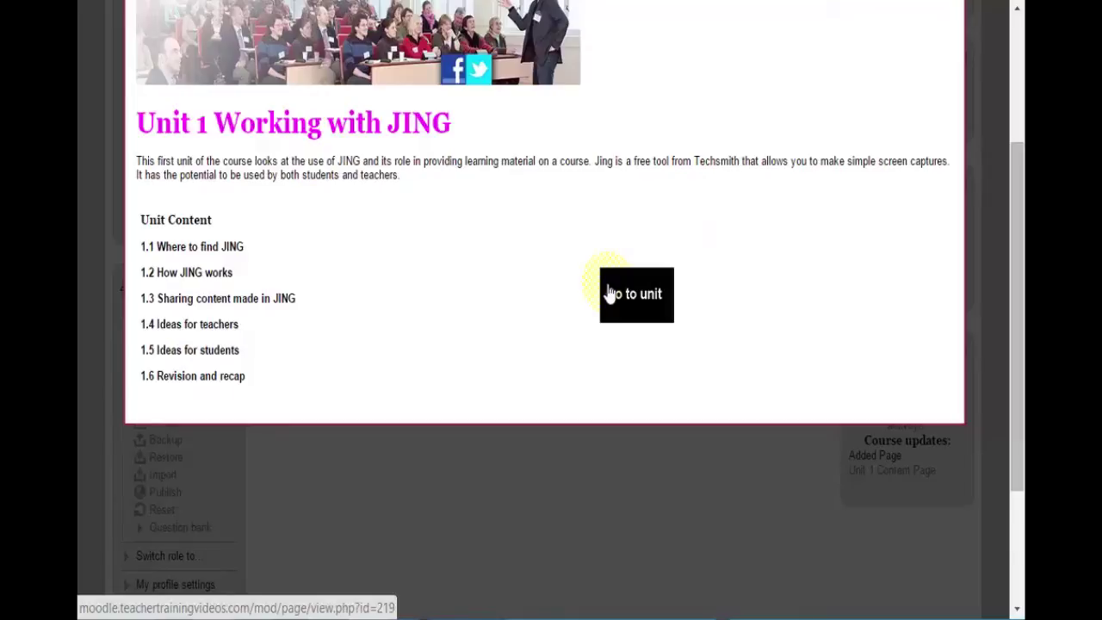
{"action": "left_click_drag", "start_coordinate": [1013, 203], "coordinate": [1019, 114]}
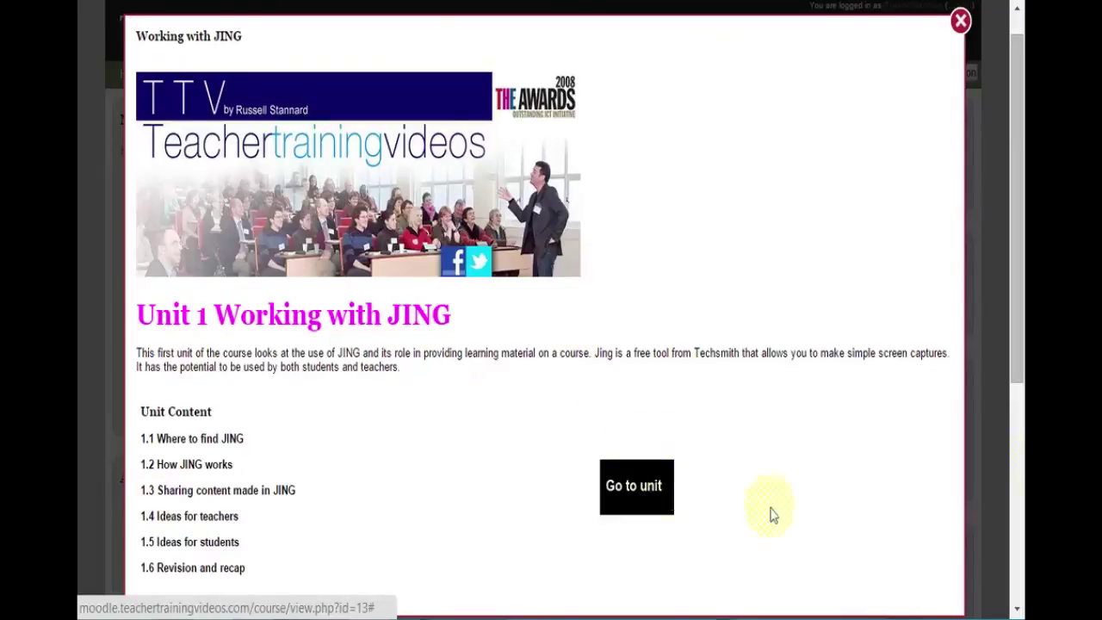
Leave the Working with JING unit window, turn on course editing and open the settings of the Unit 1 Content Page in Section 4
{"action": "left_click_drag", "start_coordinate": [1017, 321], "coordinate": [1005, 253]}
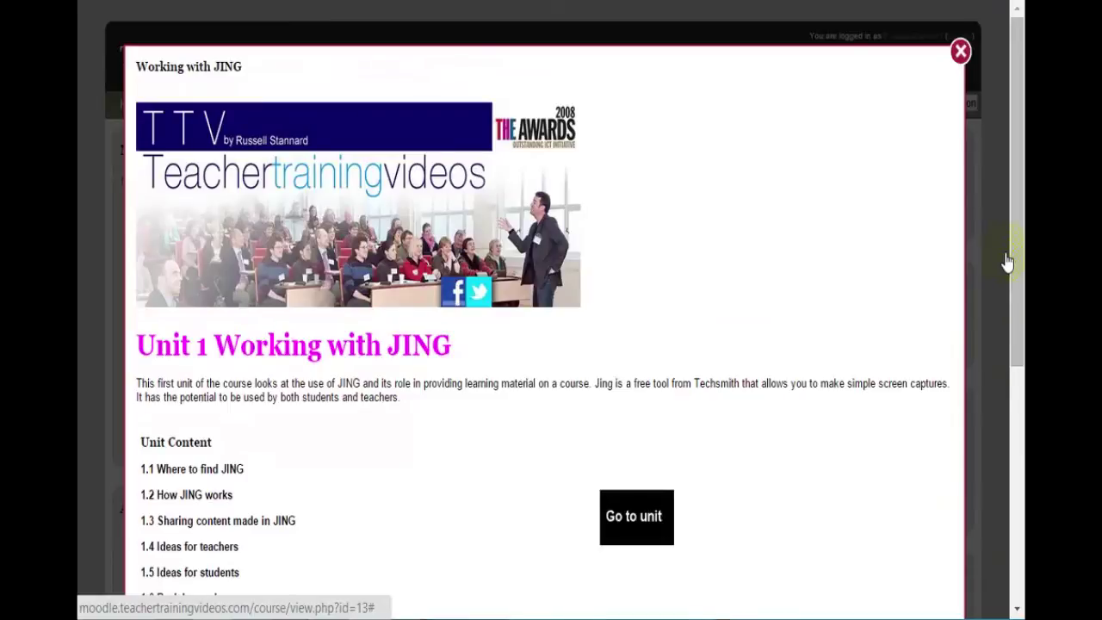
{"action": "left_click", "coordinate": [1007, 261]}
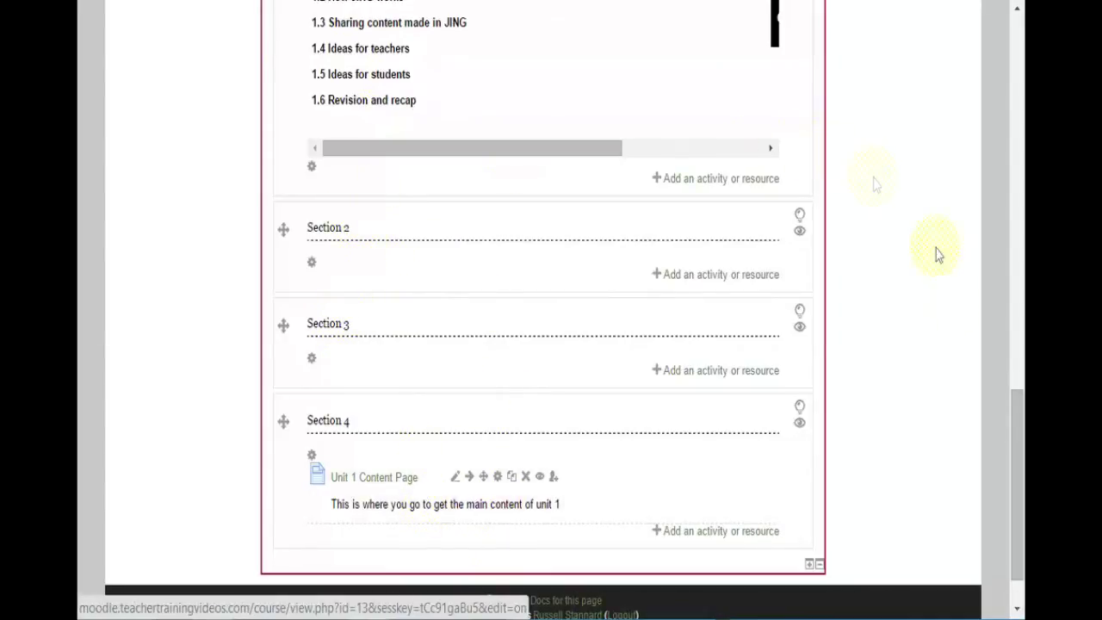
{"action": "left_click_drag", "start_coordinate": [1020, 426], "coordinate": [1013, 358]}
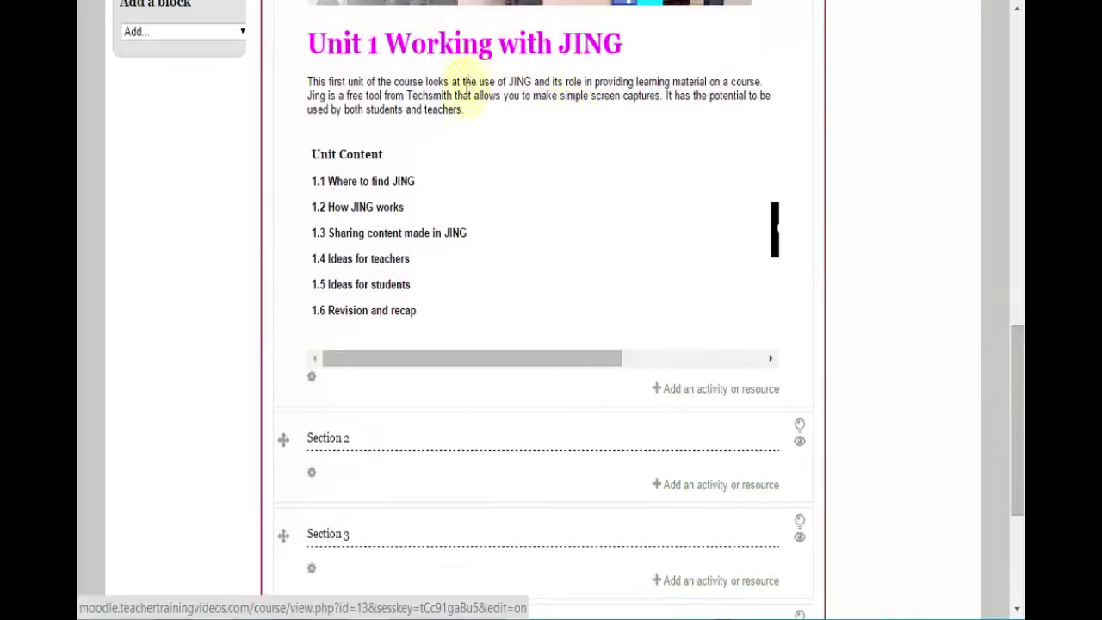
{"action": "left_click_drag", "start_coordinate": [1017, 345], "coordinate": [1017, 401]}
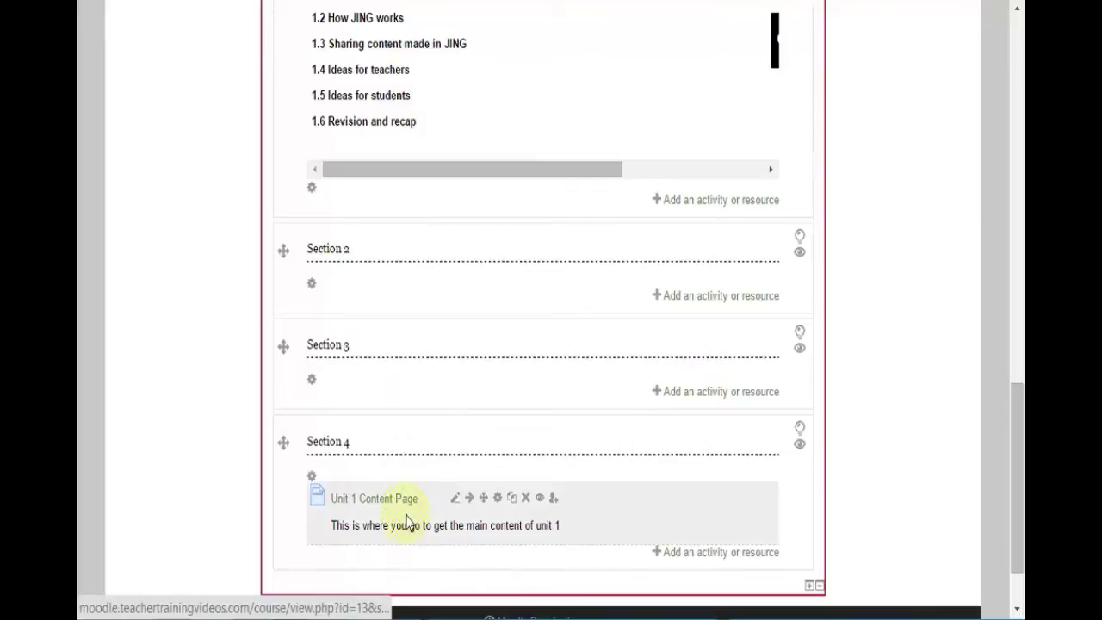
{"action": "left_click_drag", "start_coordinate": [1017, 422], "coordinate": [1012, 168]}
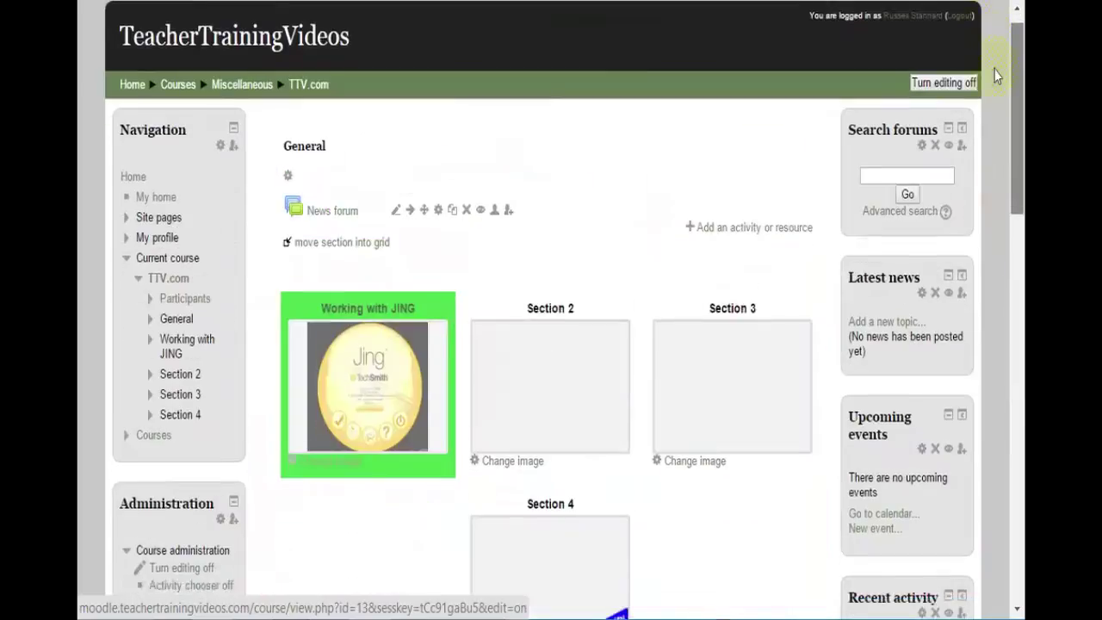
{"action": "left_click_drag", "start_coordinate": [1016, 70], "coordinate": [1016, 285]}
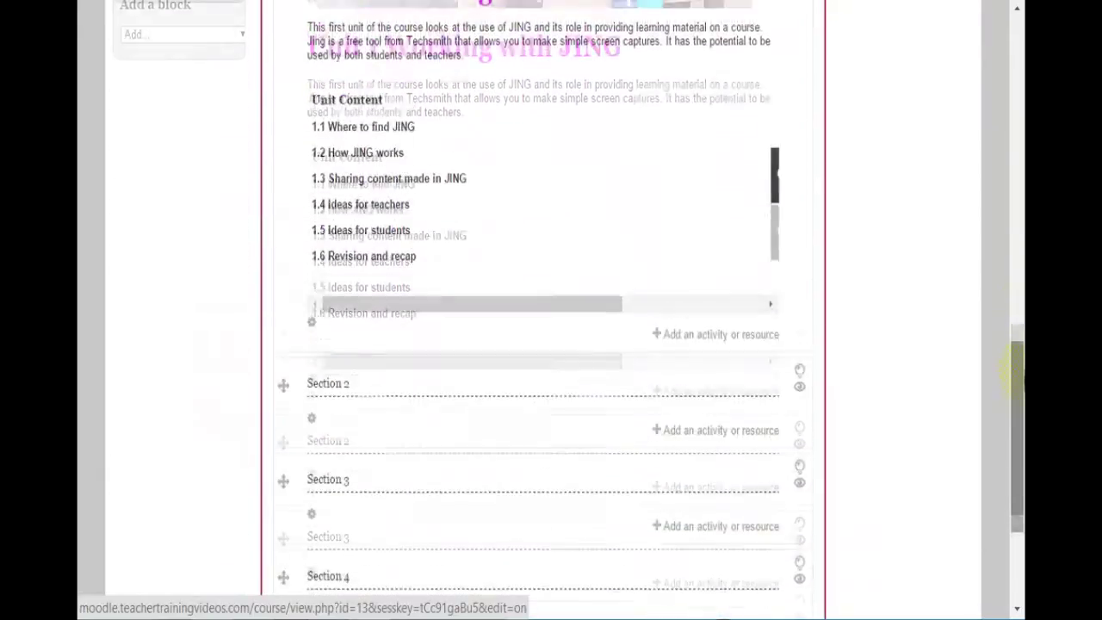
{"action": "left_click_drag", "start_coordinate": [1016, 284], "coordinate": [1016, 447]}
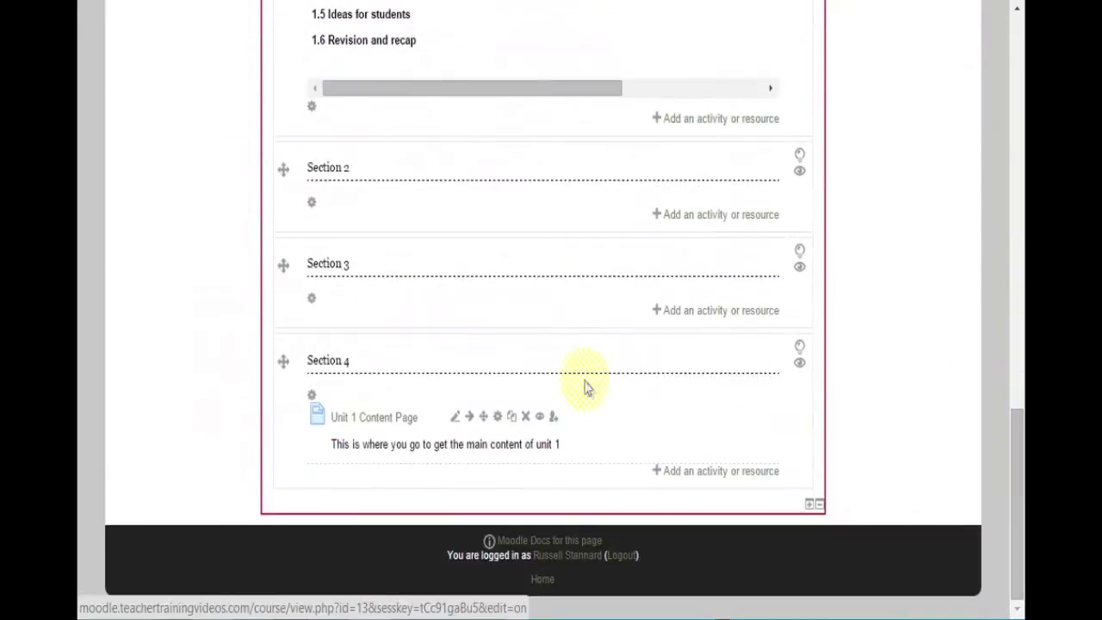
{"action": "left_click", "coordinate": [498, 419]}
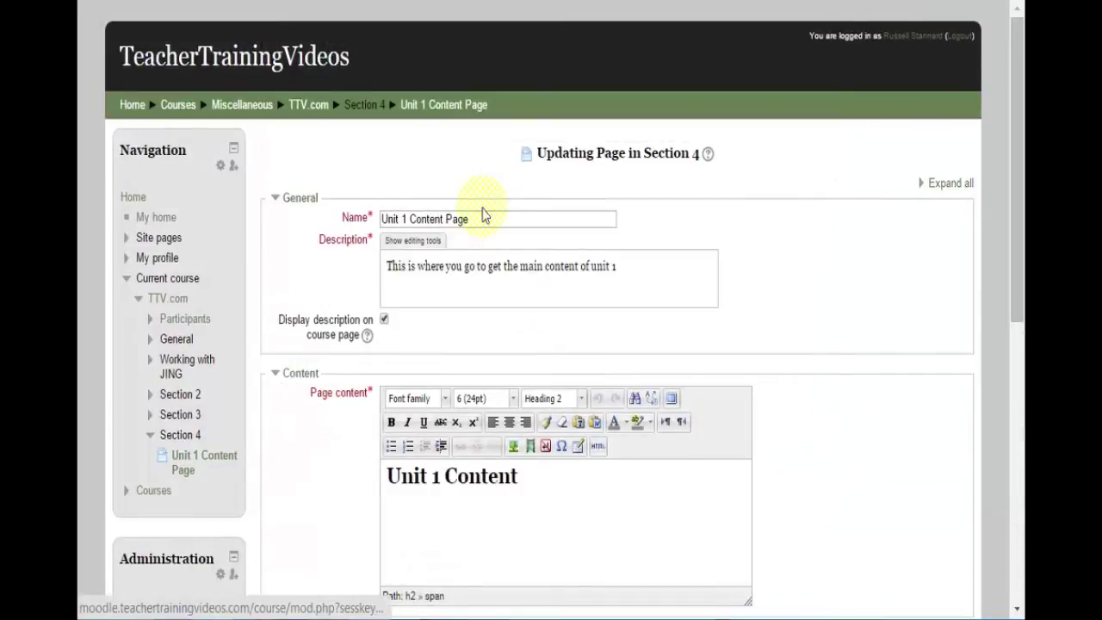
Insert the recent file home.jpg after the "Unit 1 Content" heading in the page content, without an image description
{"action": "scroll", "coordinate": [1018, 200], "scroll_direction": "down", "scroll_amount": 3}
{"action": "left_click", "coordinate": [548, 326]}
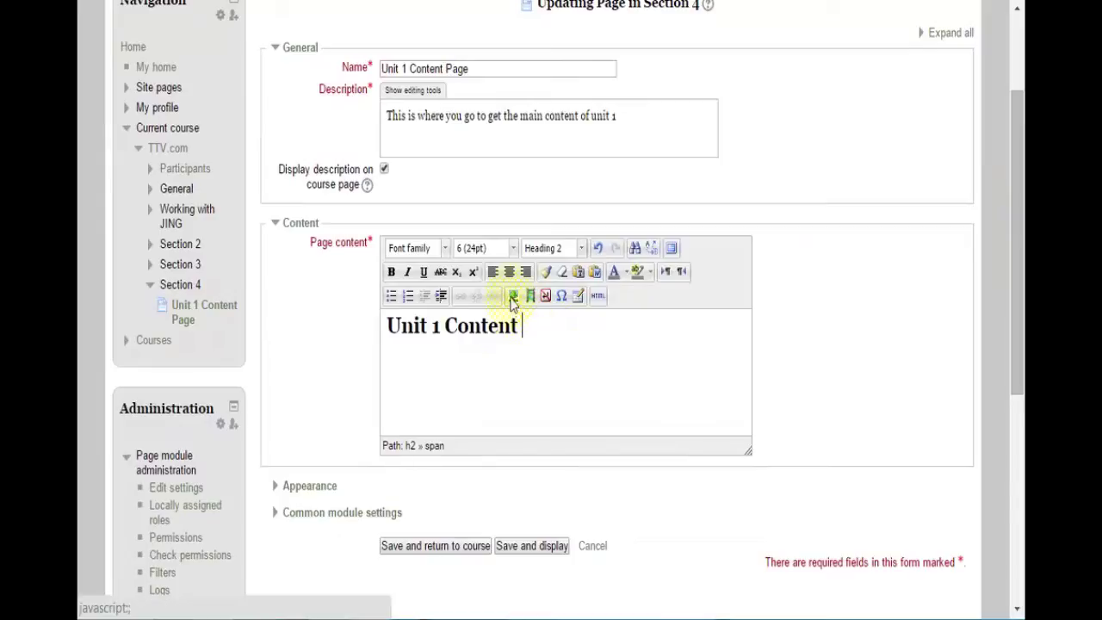
{"action": "left_click", "coordinate": [513, 296]}
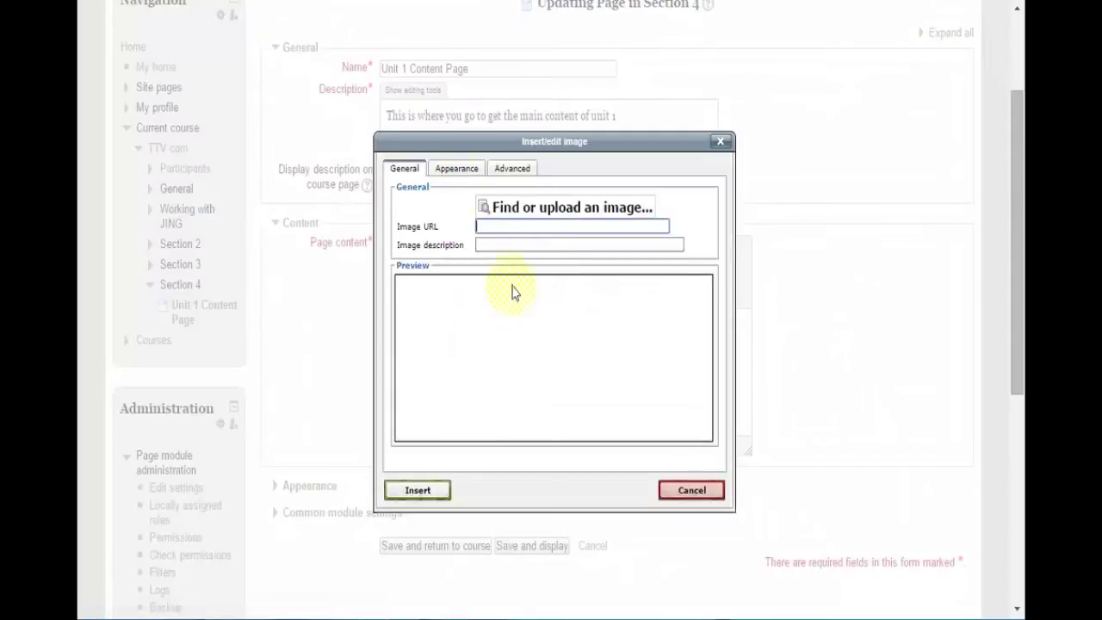
{"action": "left_click", "coordinate": [530, 213]}
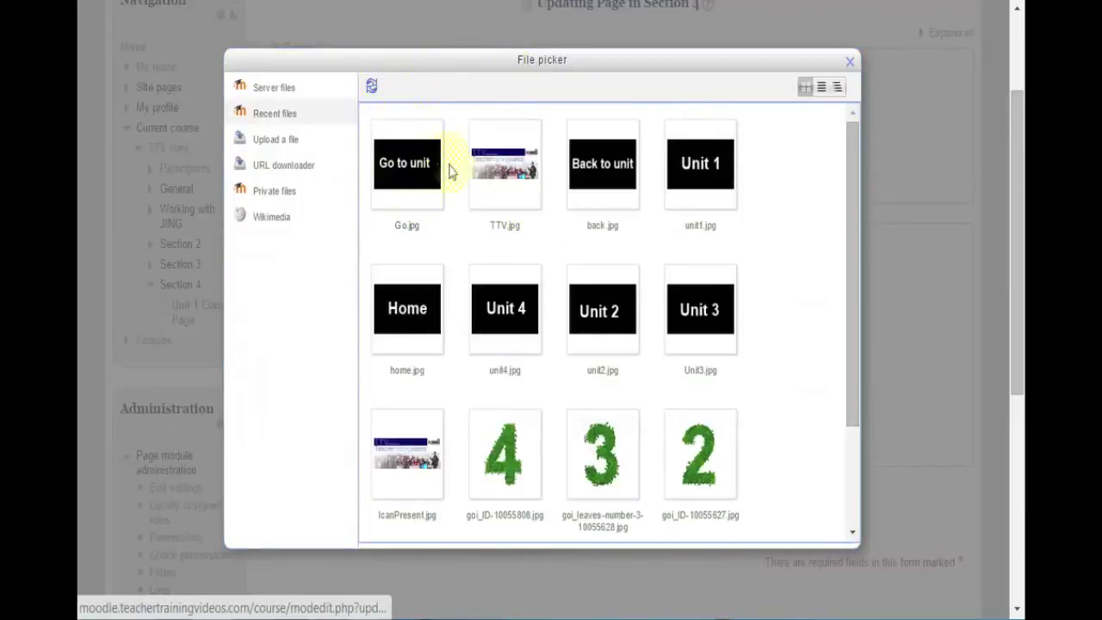
{"action": "left_click", "coordinate": [411, 311]}
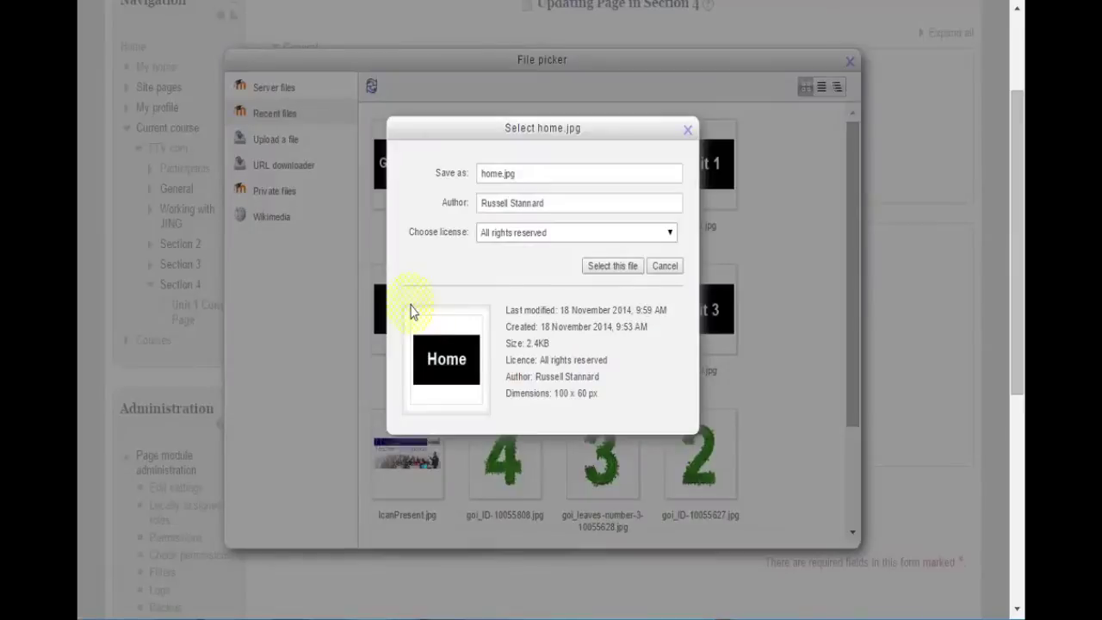
{"action": "left_click", "coordinate": [605, 266]}
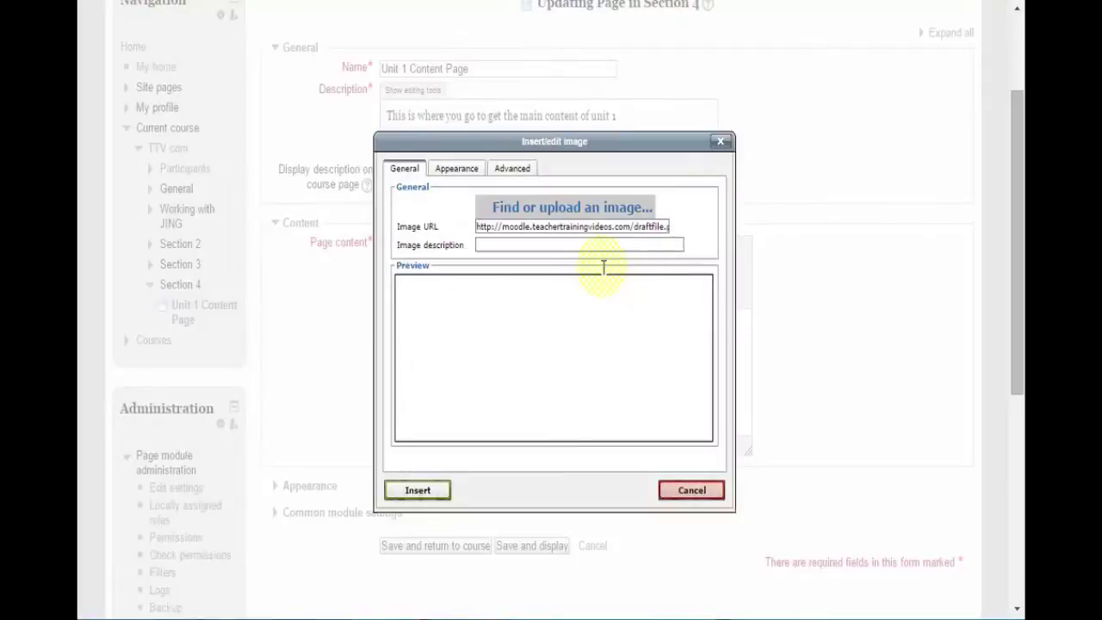
{"action": "left_click", "coordinate": [418, 493]}
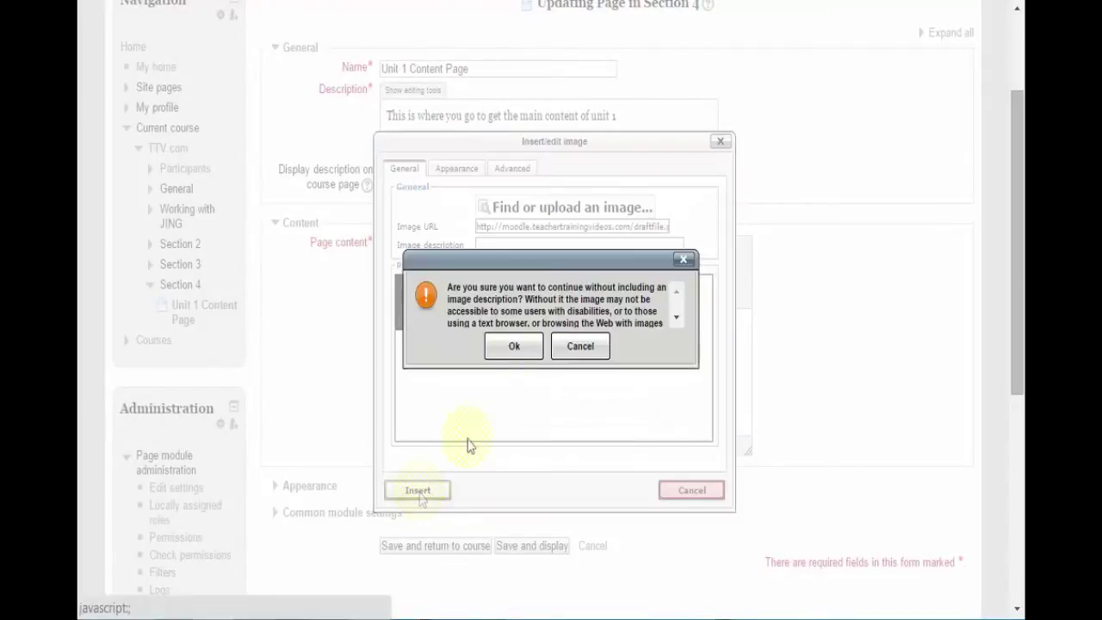
{"action": "left_click", "coordinate": [514, 347]}
{"action": "left_click", "coordinate": [507, 379]}
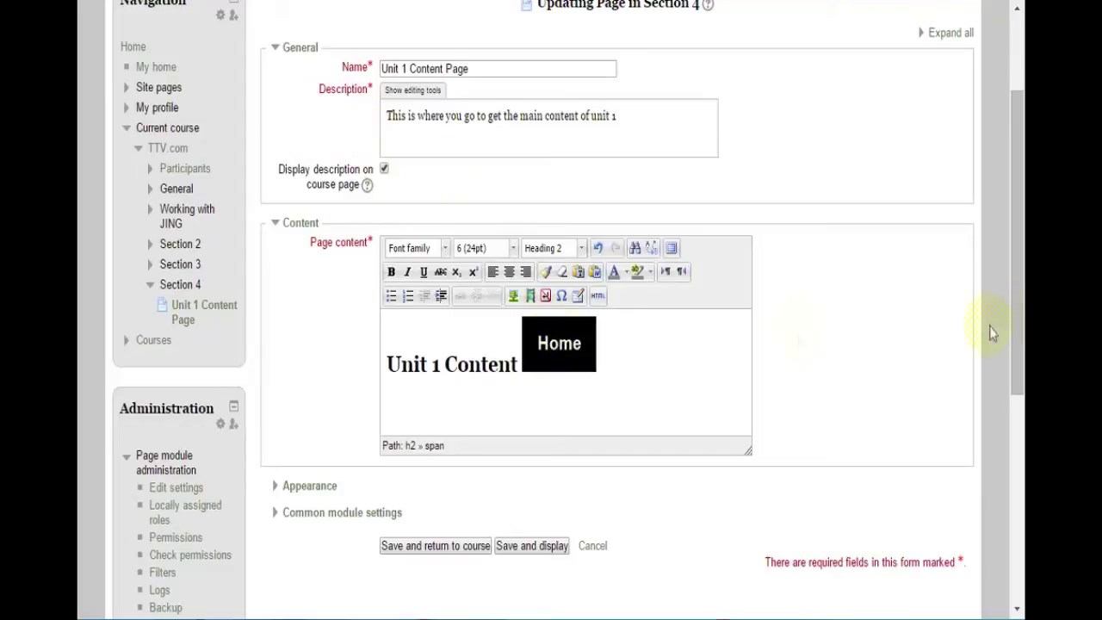
Save the Unit 1 Content Page, return to the course and turn course editing off
{"action": "scroll", "coordinate": [1022, 328], "scroll_direction": "down", "scroll_amount": 2}
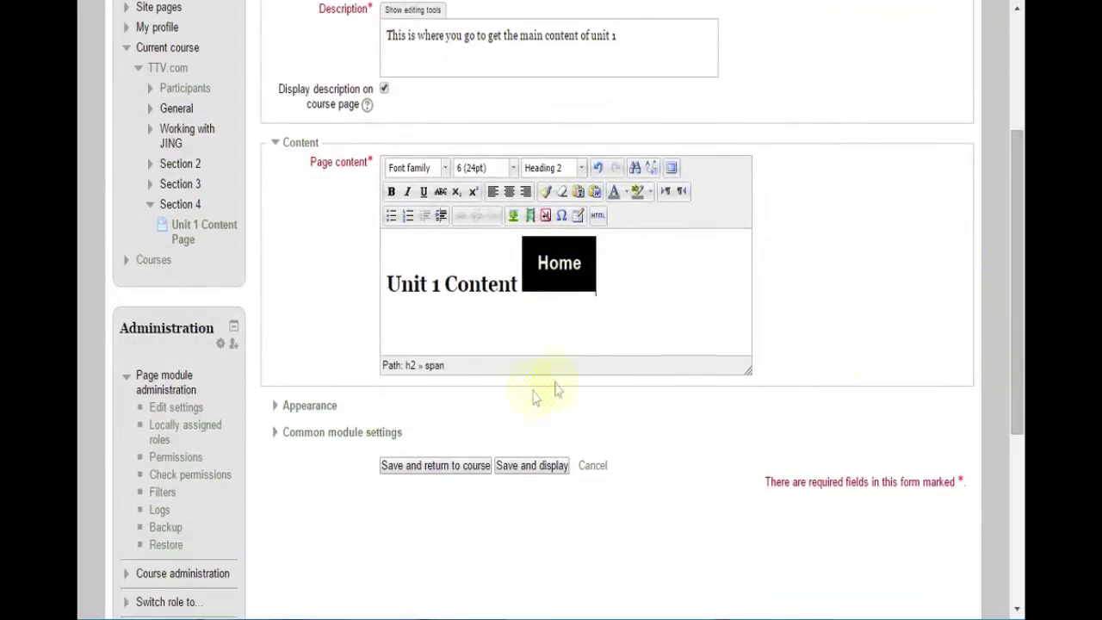
{"action": "left_click", "coordinate": [446, 470]}
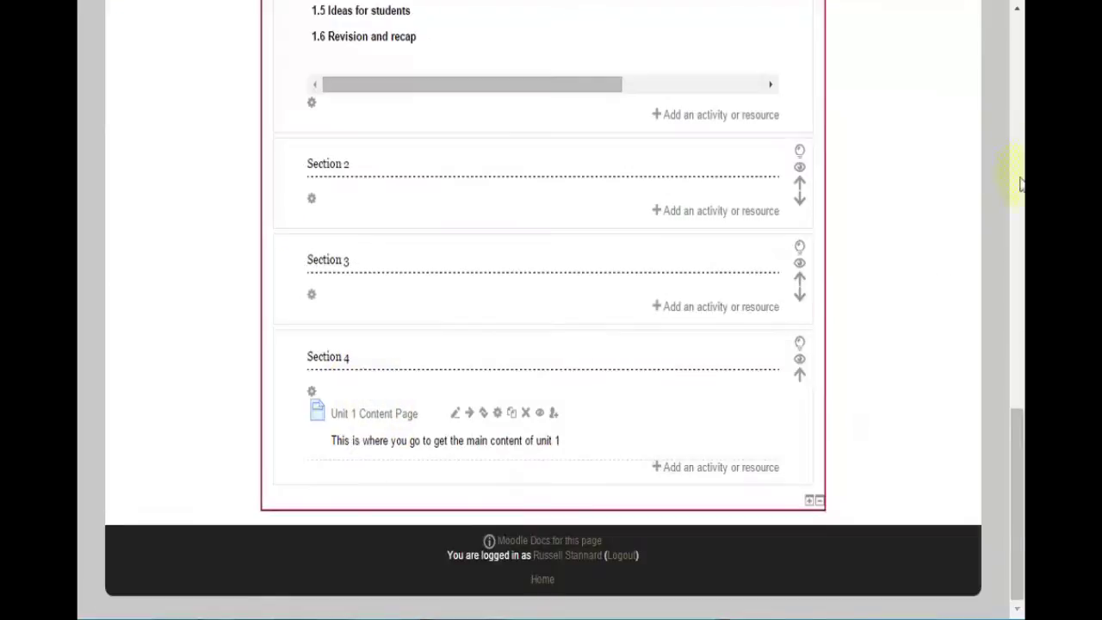
{"action": "left_click", "coordinate": [1019, 183]}
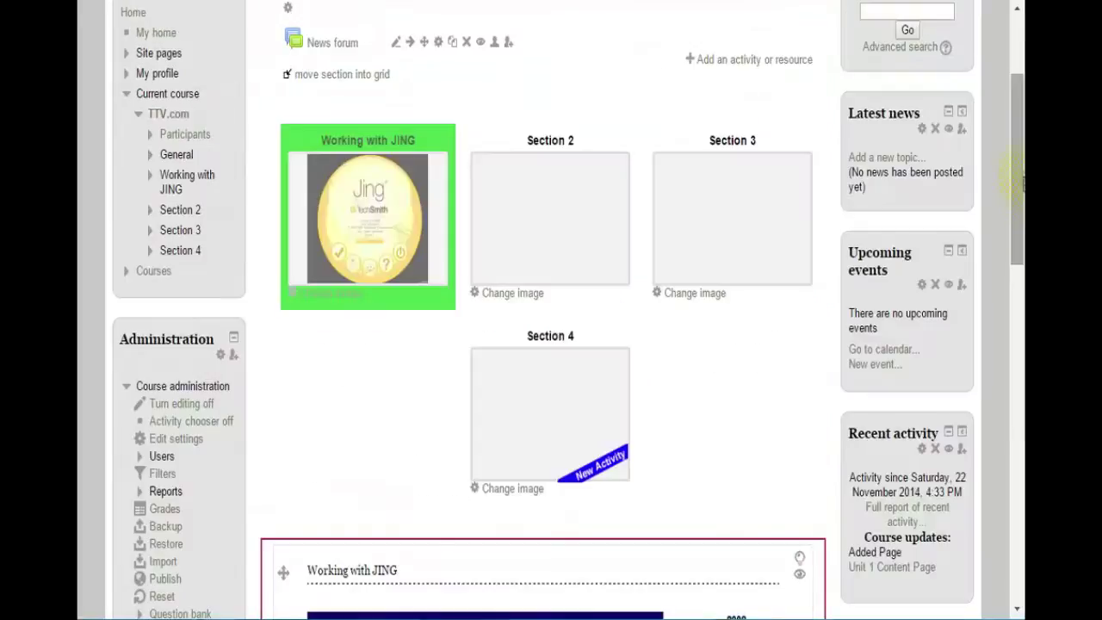
{"action": "scroll", "coordinate": [1016, 138], "scroll_direction": "up", "scroll_amount": 2}
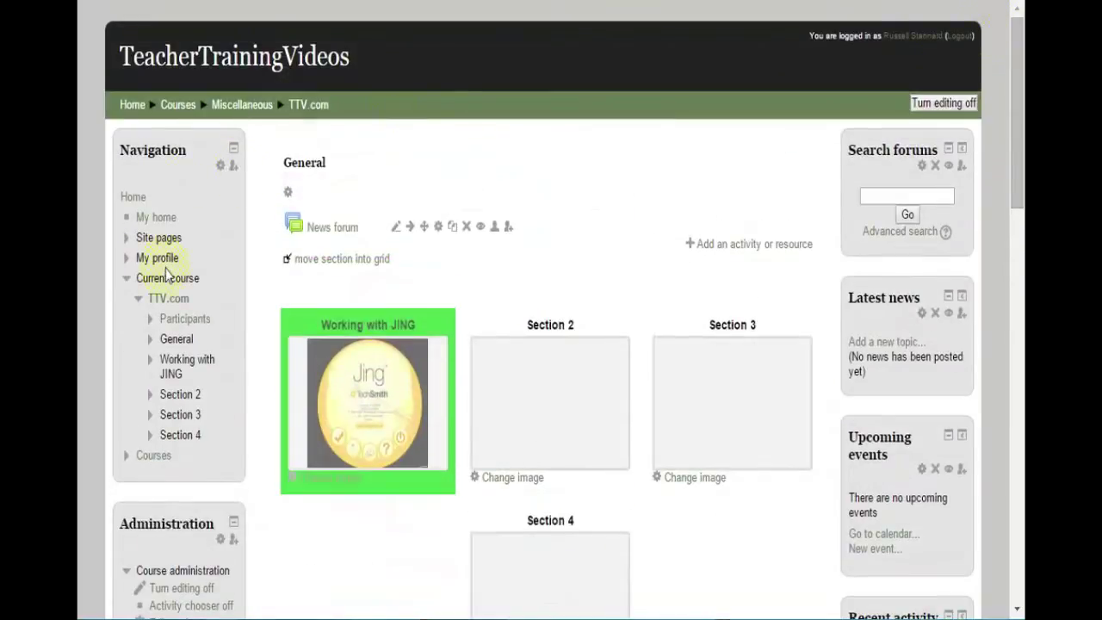
{"action": "left_click", "coordinate": [173, 590]}
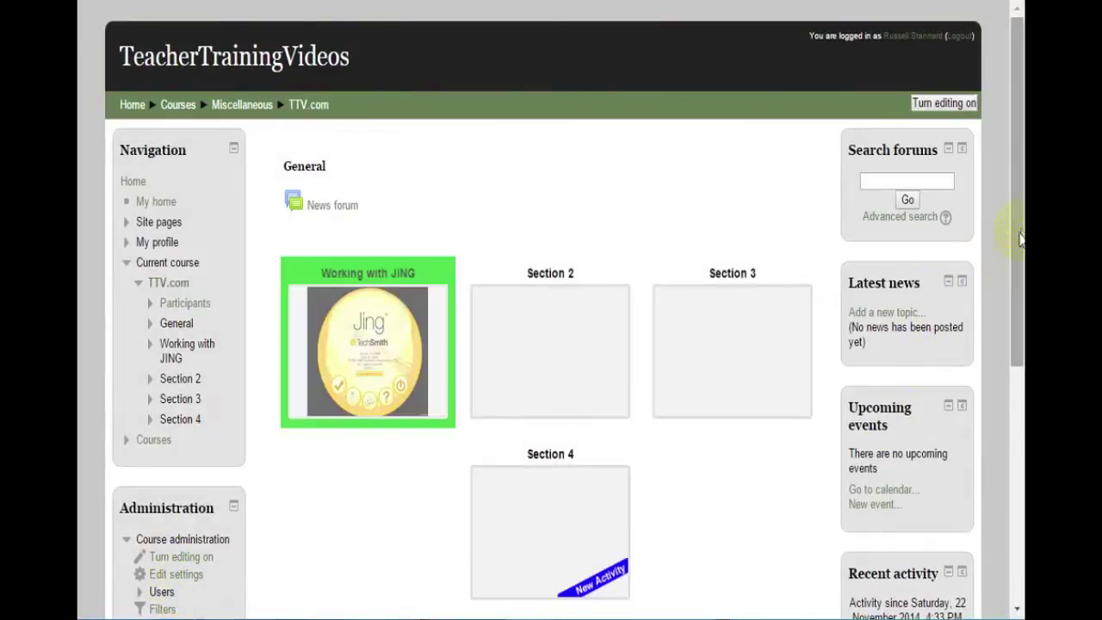
Copy the web address of the TTV.com course main page
{"action": "scroll", "coordinate": [1020, 240], "scroll_direction": "down", "scroll_amount": 2}
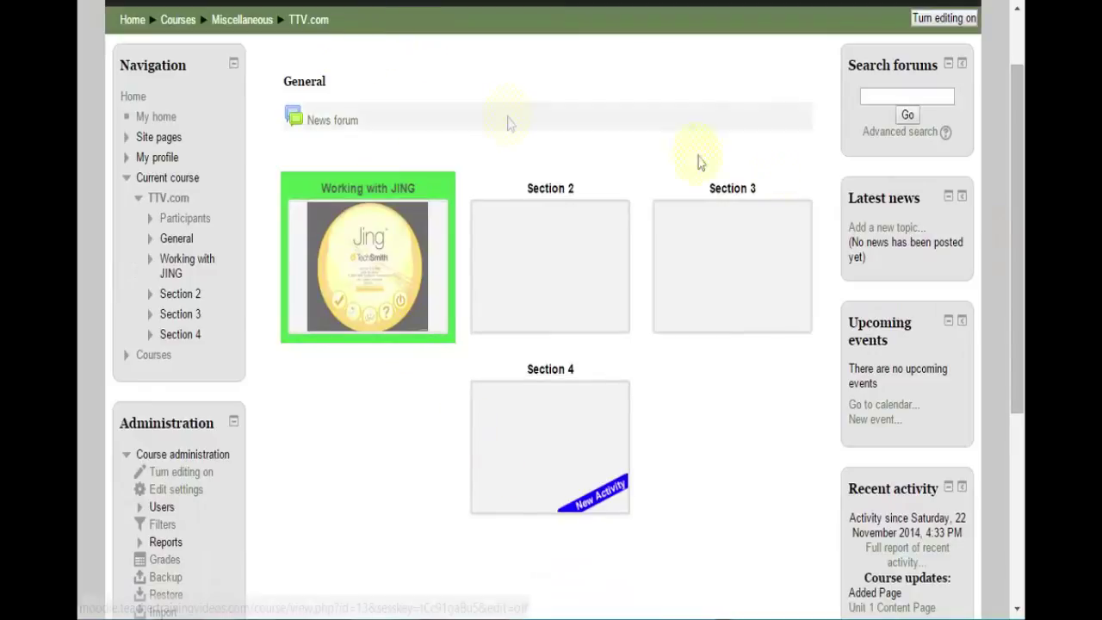
{"action": "scroll", "coordinate": [1017, 241], "scroll_direction": "up", "scroll_amount": 2}
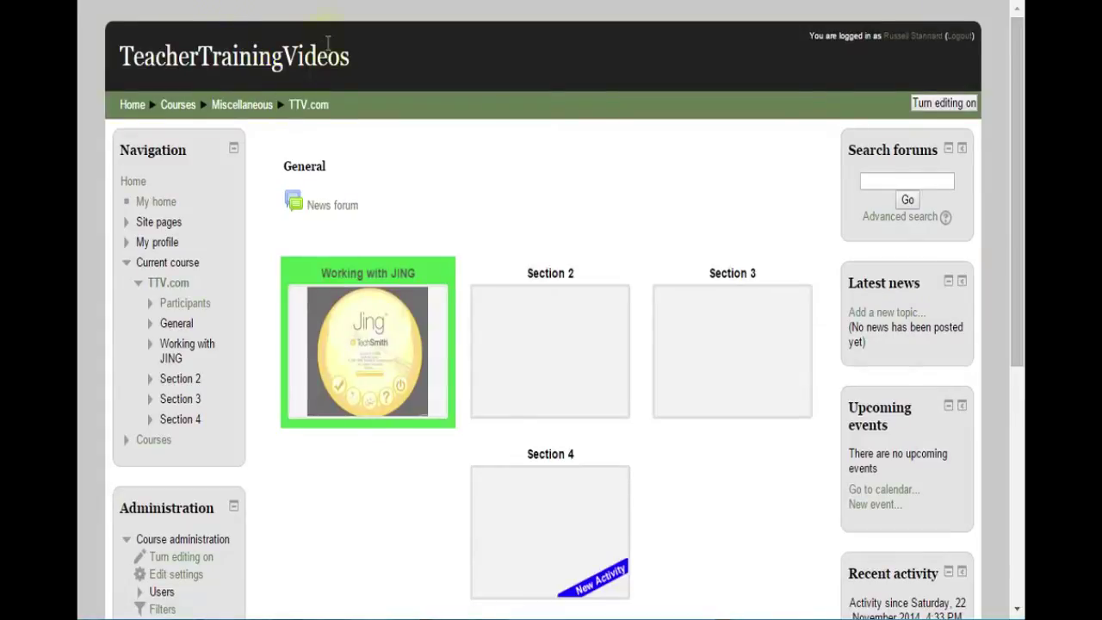
{"action": "right_click", "coordinate": [381, 2]}
{"action": "left_click", "coordinate": [404, 54]}
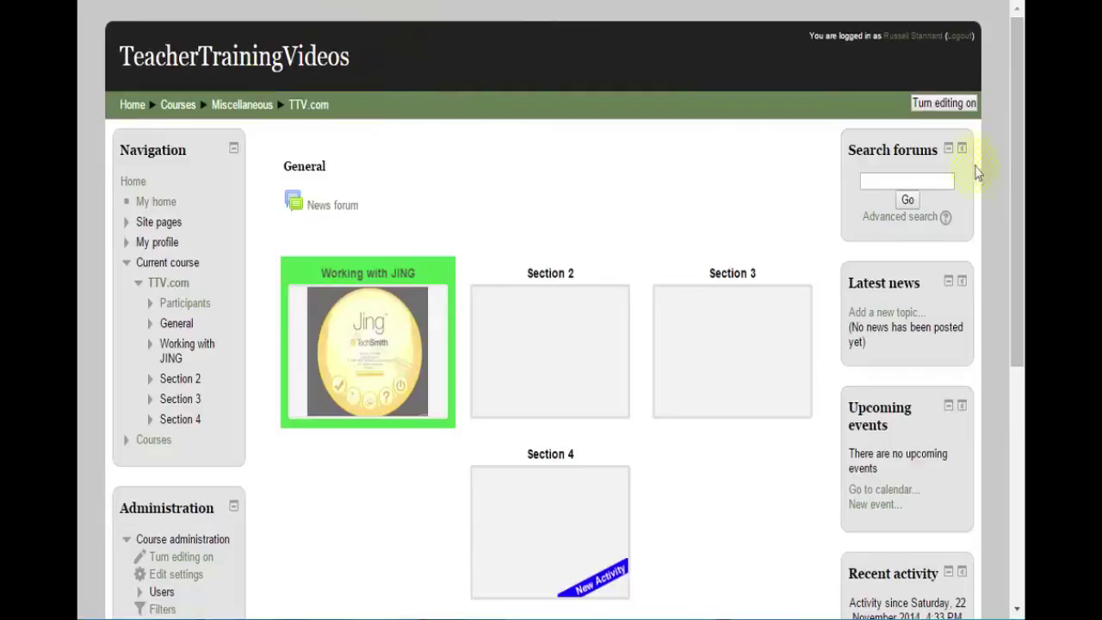
Turn course editing back on and reopen the settings of the Unit 1 Content Page in Section 4
{"action": "scroll", "coordinate": [1007, 215], "scroll_direction": "down", "scroll_amount": 1}
{"action": "left_click", "coordinate": [180, 455]}
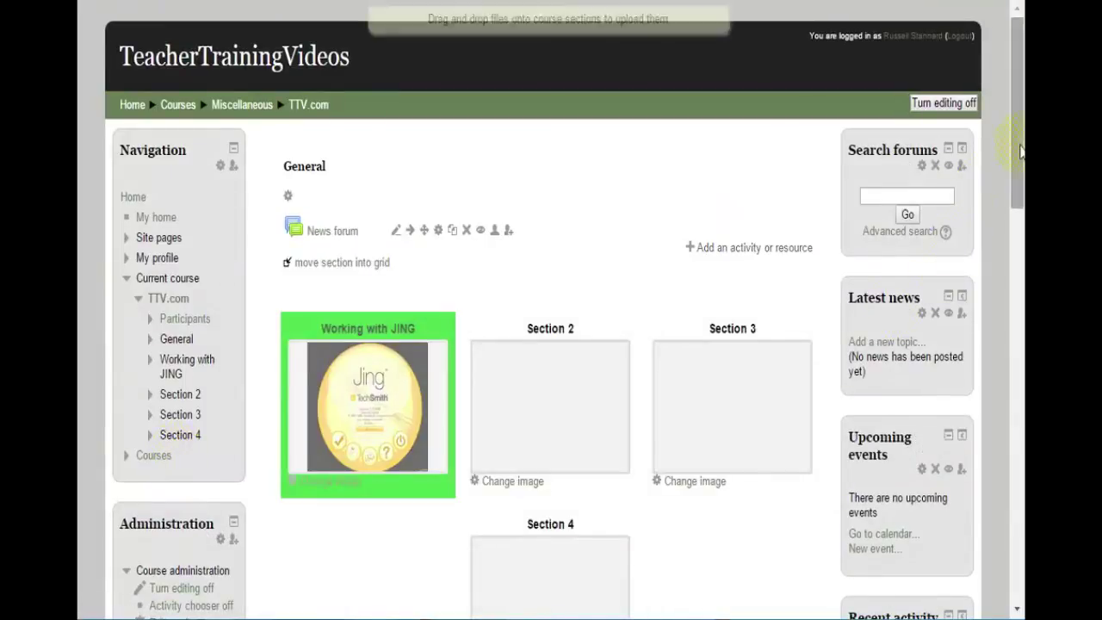
{"action": "left_click_drag", "start_coordinate": [1019, 153], "coordinate": [1012, 460]}
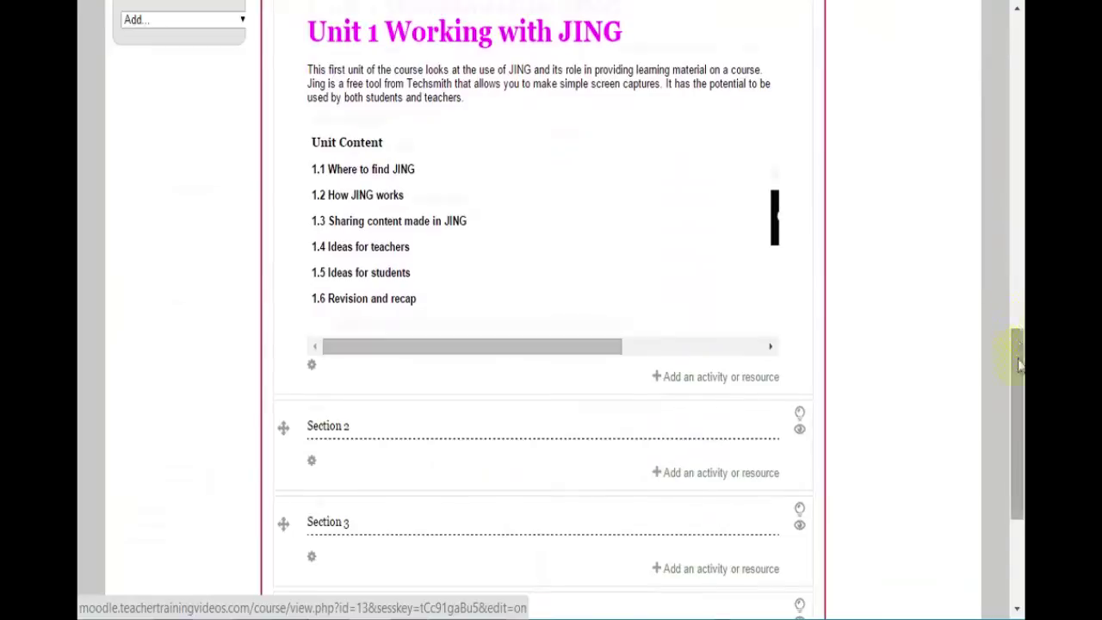
{"action": "left_click_drag", "start_coordinate": [1018, 344], "coordinate": [1018, 426]}
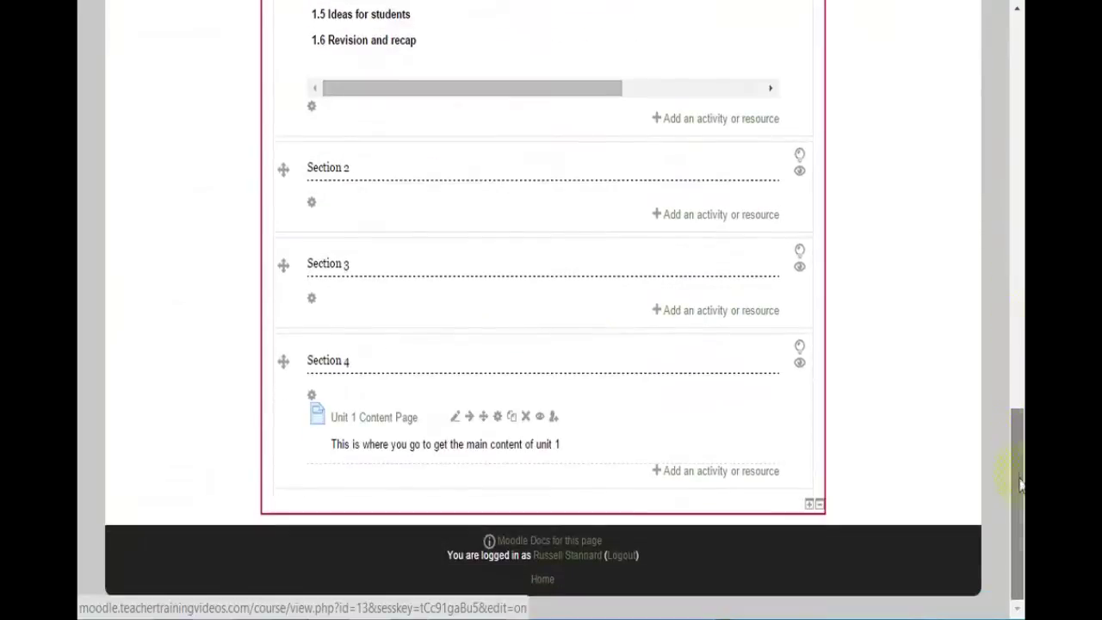
{"action": "left_click", "coordinate": [498, 418]}
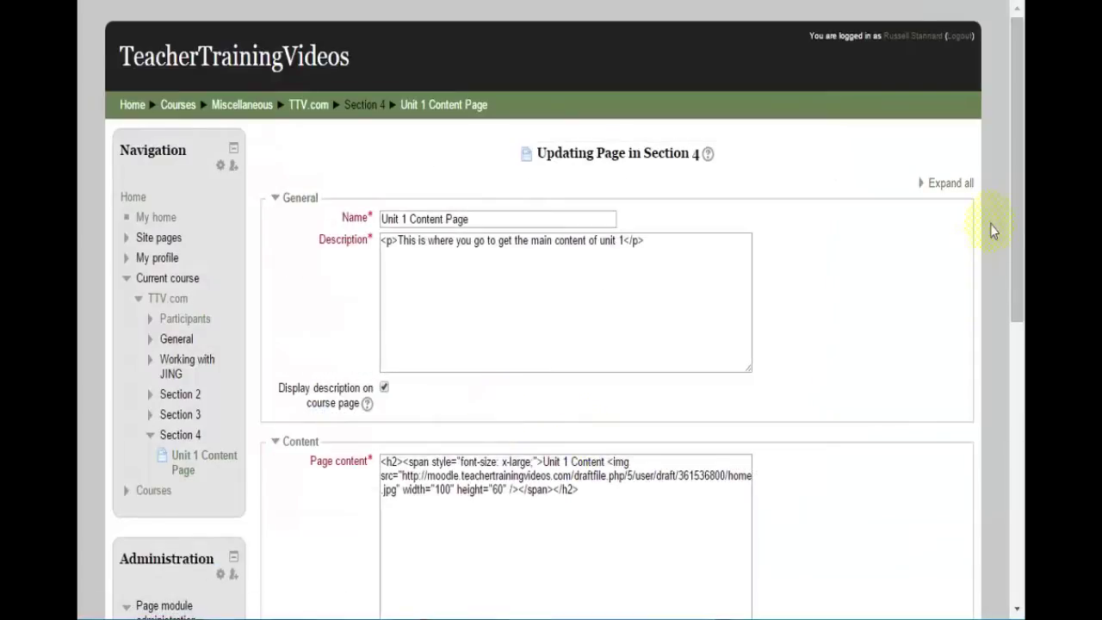
Link the Home image in the page content to the copied course address ending in /course/view.php?id=13, working in the full-screen editor
{"action": "left_click_drag", "start_coordinate": [1018, 172], "coordinate": [1019, 250]}
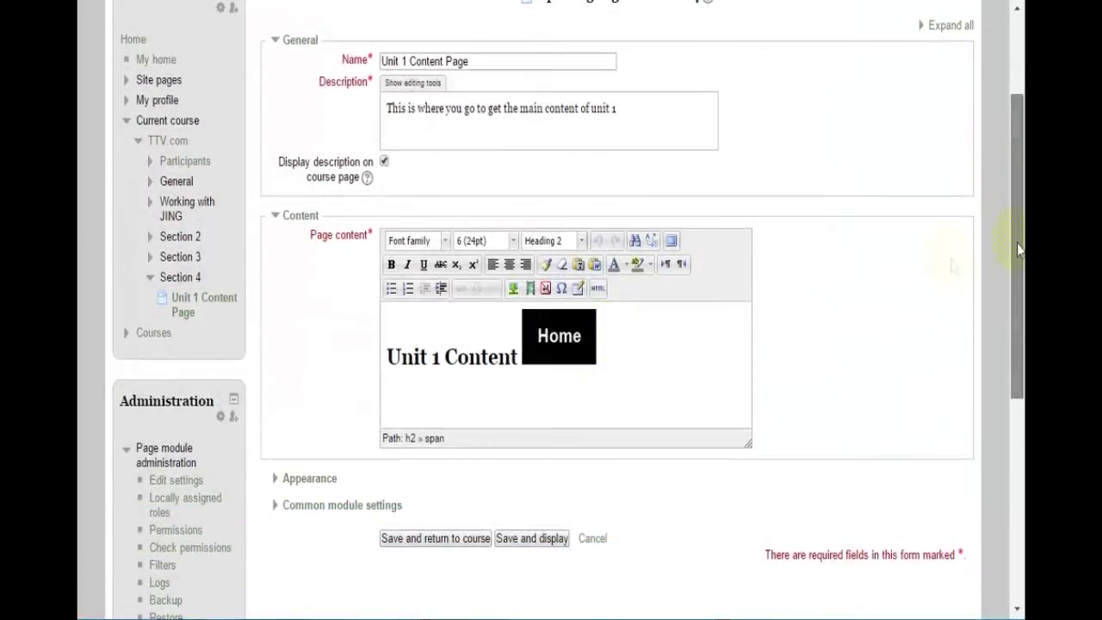
{"action": "left_click", "coordinate": [570, 355]}
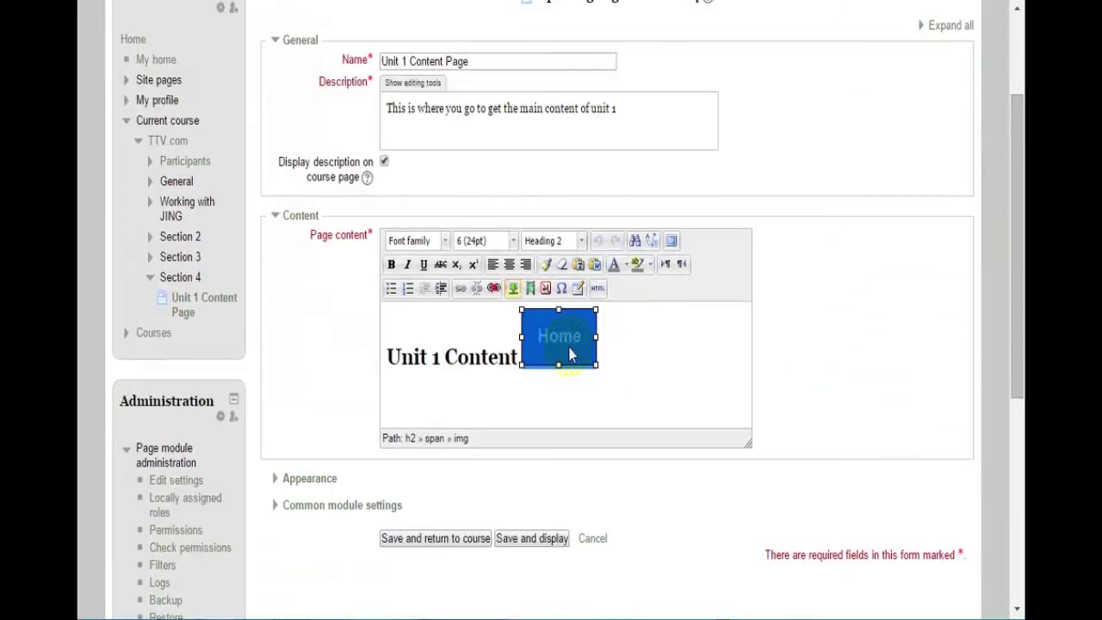
{"action": "left_click", "coordinate": [672, 246]}
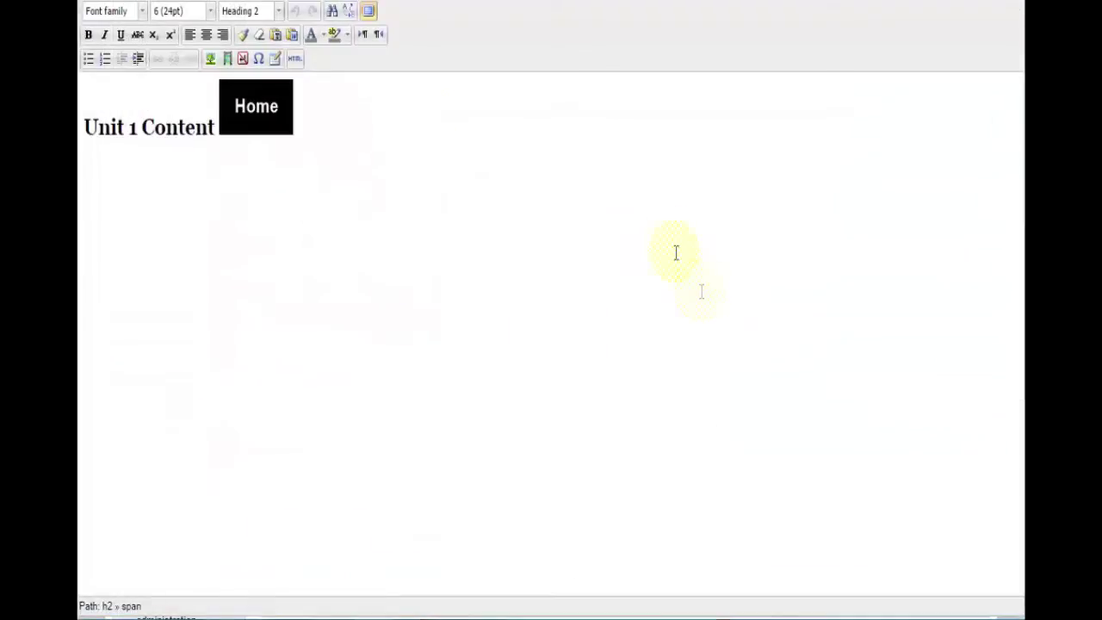
{"action": "left_click", "coordinate": [270, 121]}
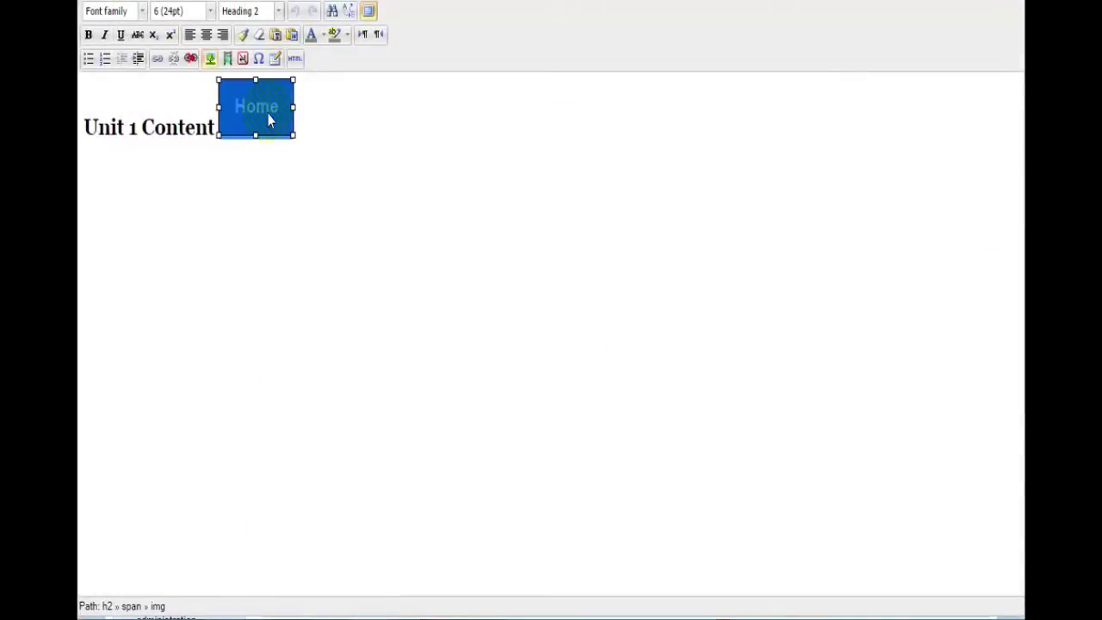
{"action": "left_click", "coordinate": [157, 58]}
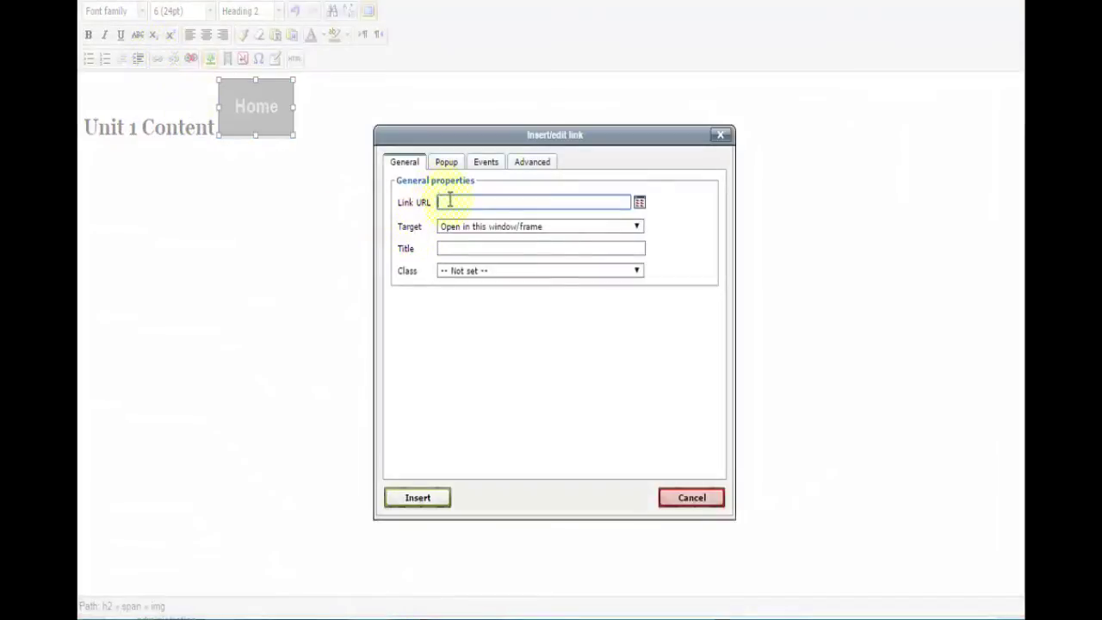
{"action": "key", "text": "ctrl+v"}
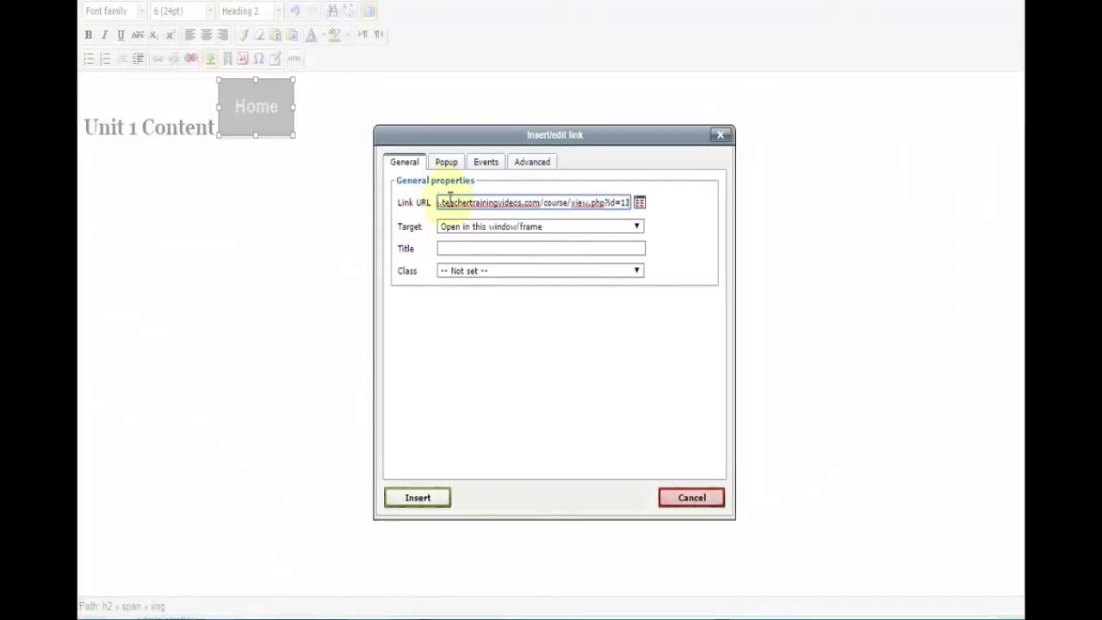
{"action": "left_click", "coordinate": [420, 500]}
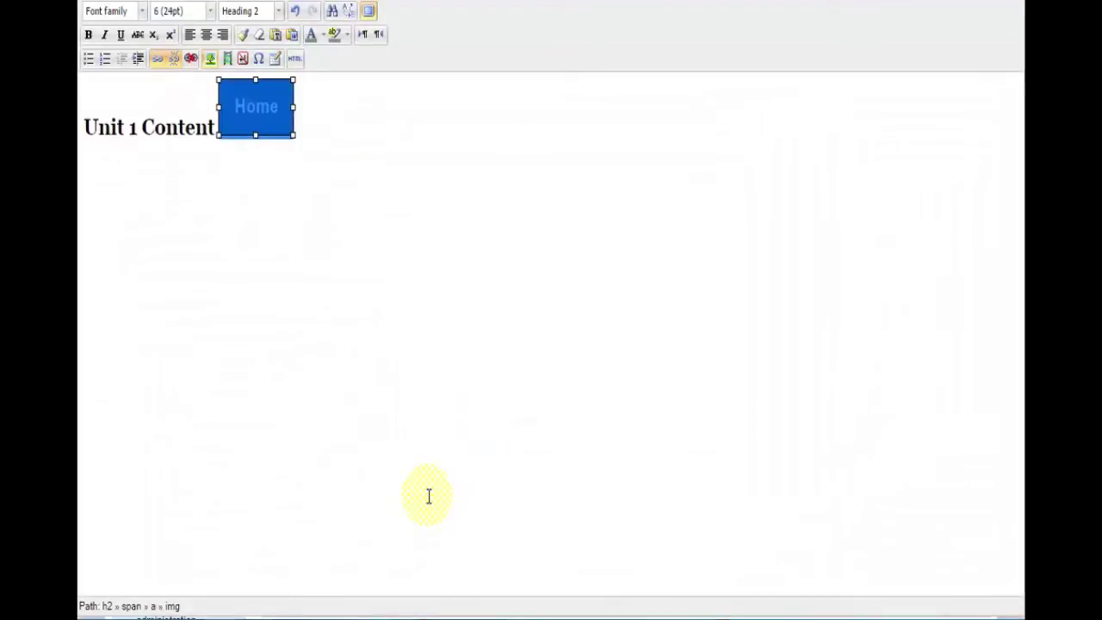
{"action": "left_click", "coordinate": [367, 11]}
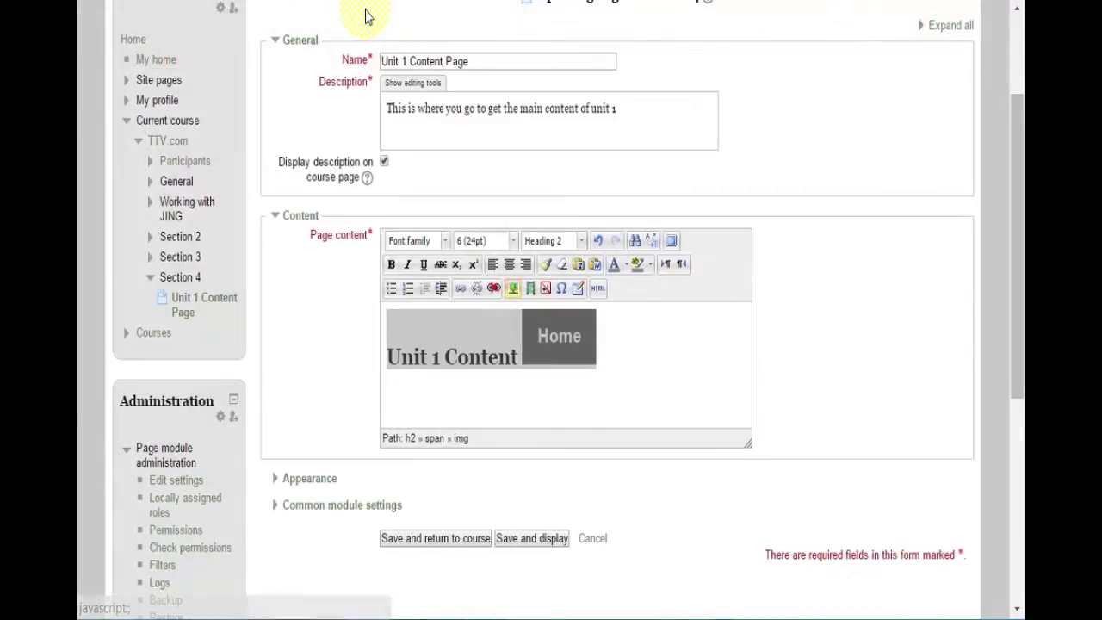
Save the Unit 1 Content Page with its linked Home image, return to the course and turn editing off
{"action": "left_click", "coordinate": [401, 543]}
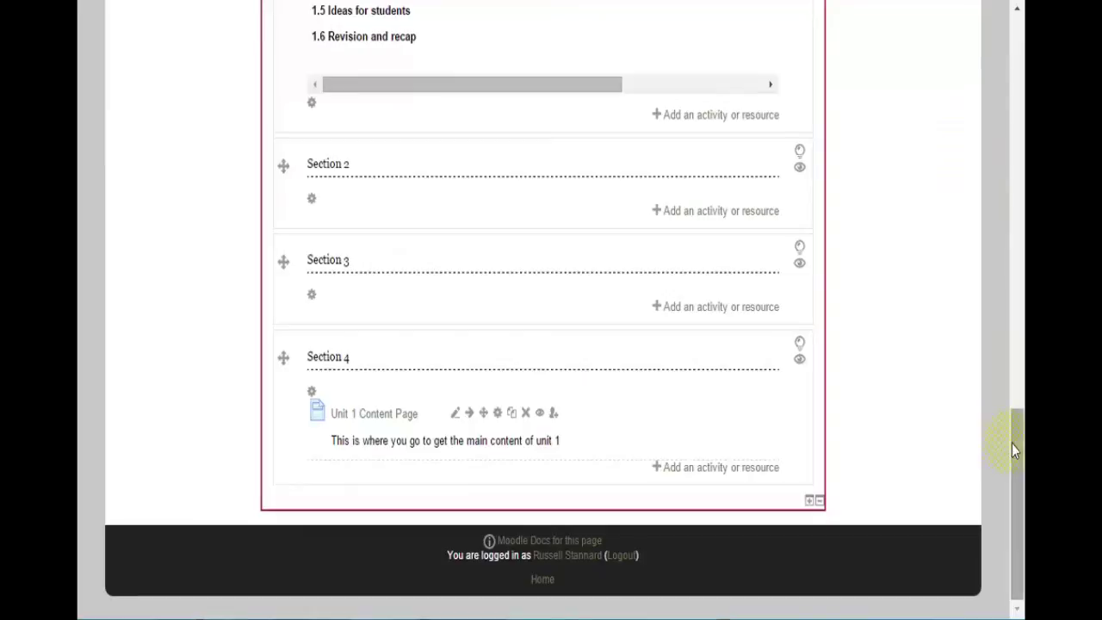
{"action": "left_click_drag", "start_coordinate": [1016, 449], "coordinate": [1018, 323]}
{"action": "scroll", "coordinate": [384, 123], "scroll_direction": "up", "scroll_amount": 5}
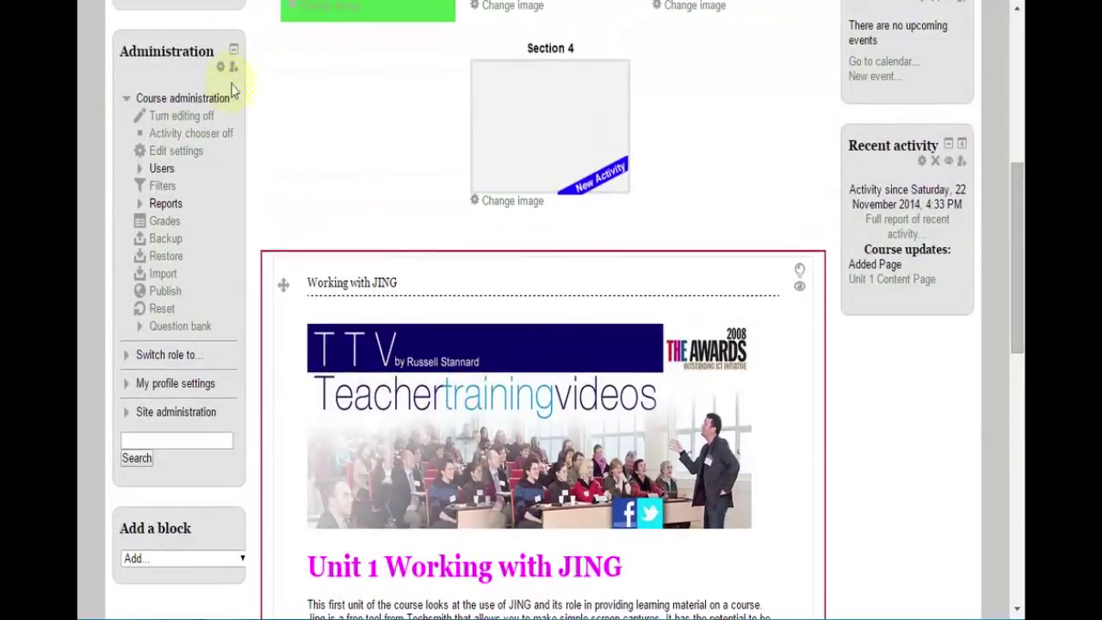
{"action": "left_click", "coordinate": [183, 118]}
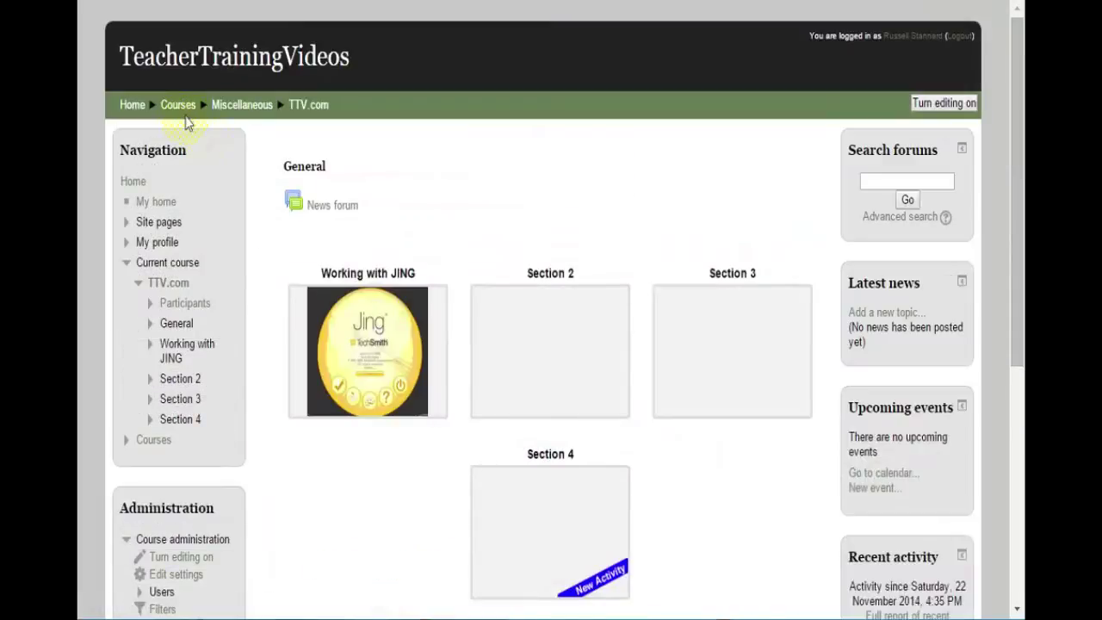
Test the navigation by opening Working with JING, following Go to unit and returning to the course through the Home image
{"action": "scroll", "coordinate": [1022, 84], "scroll_direction": "down", "scroll_amount": 2}
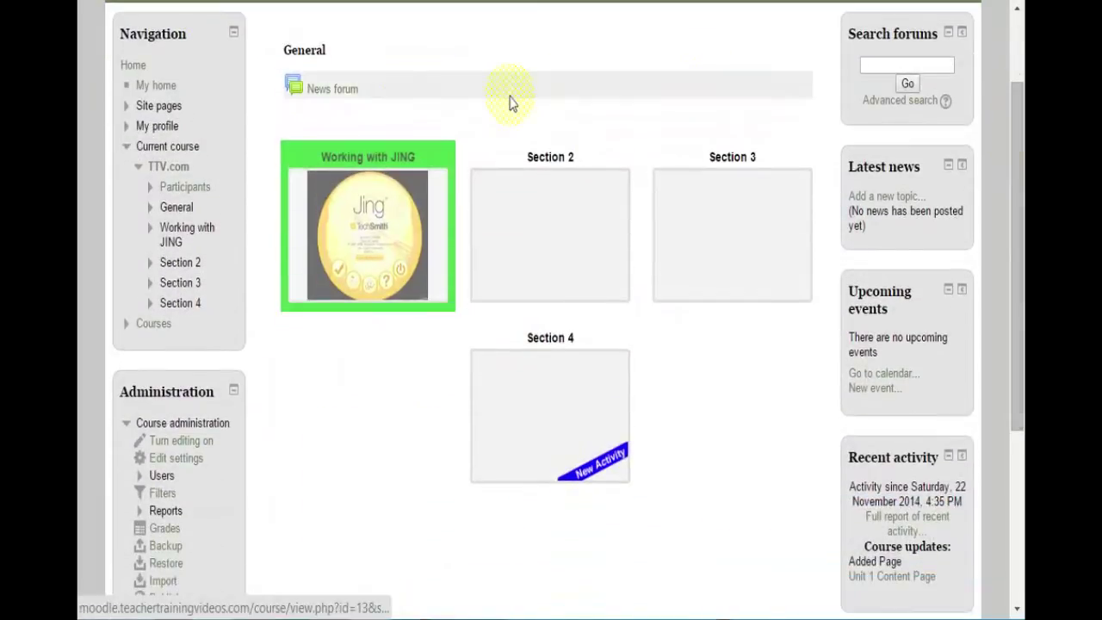
{"action": "left_click", "coordinate": [343, 218]}
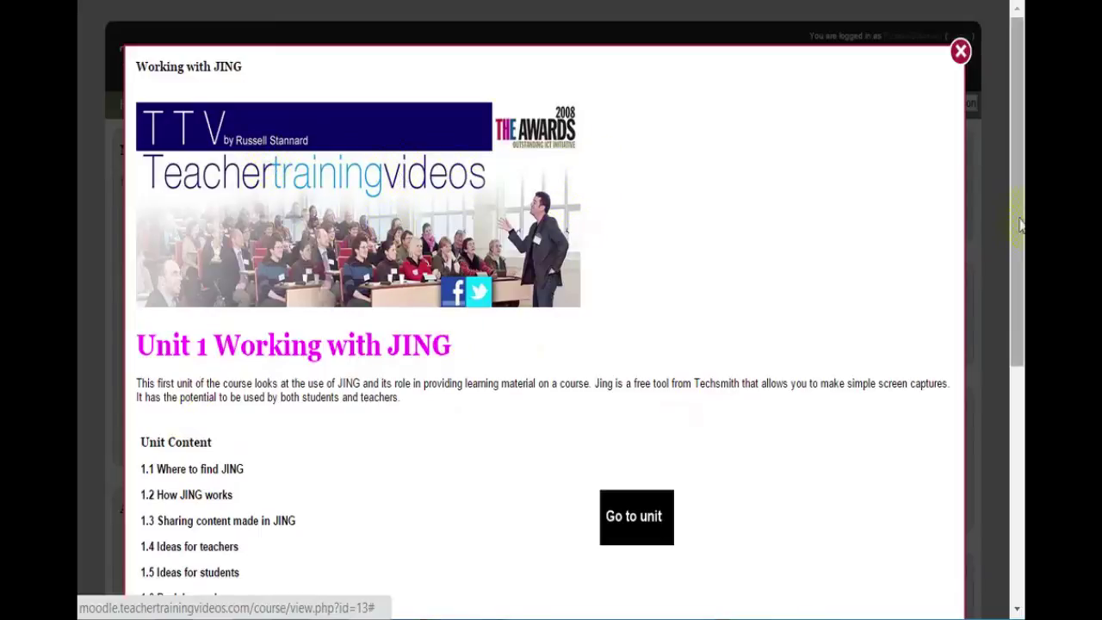
{"action": "scroll", "coordinate": [548, 424], "scroll_direction": "down", "scroll_amount": 1}
{"action": "left_click", "coordinate": [634, 478]}
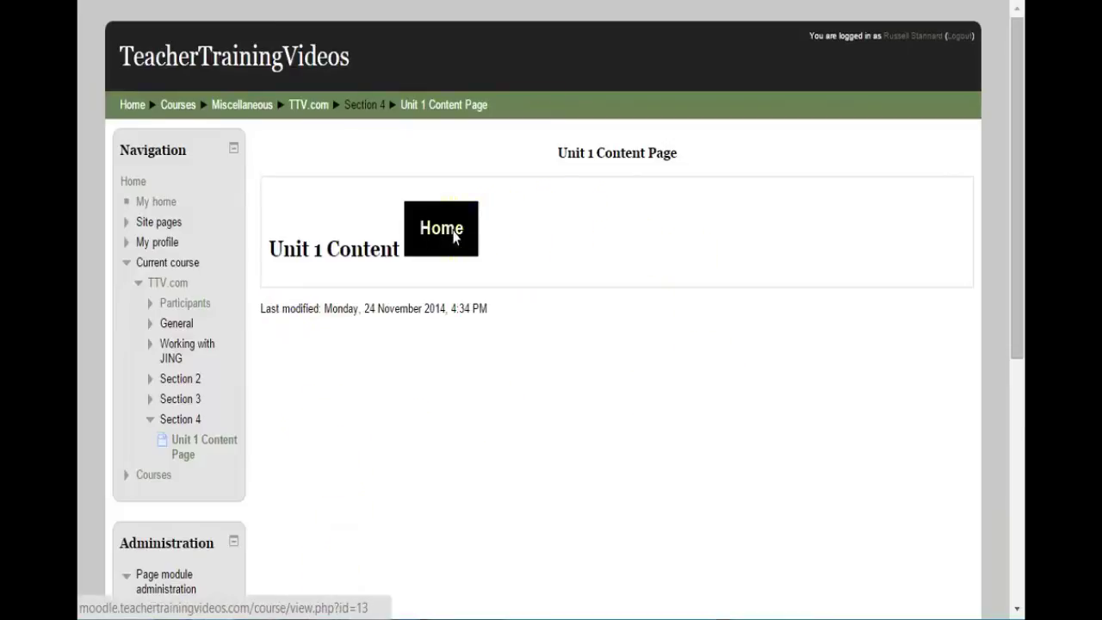
{"action": "left_click", "coordinate": [455, 239]}
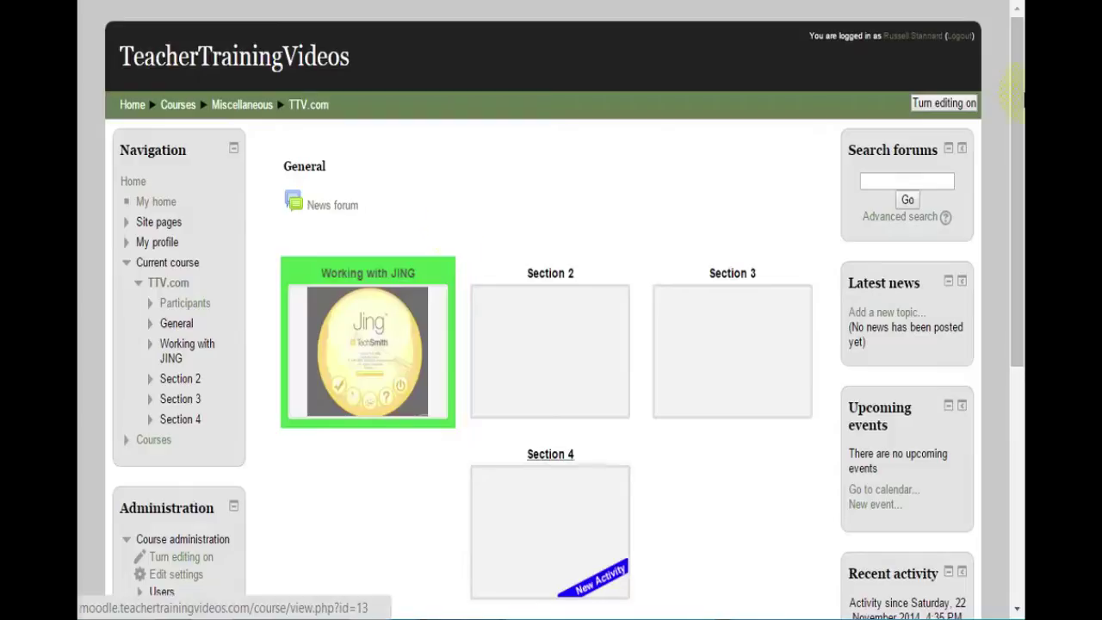
Turn course editing on and open the settings of the Unit 1 Content Page in Section 4
{"action": "scroll", "coordinate": [1018, 103], "scroll_direction": "down", "scroll_amount": 5}
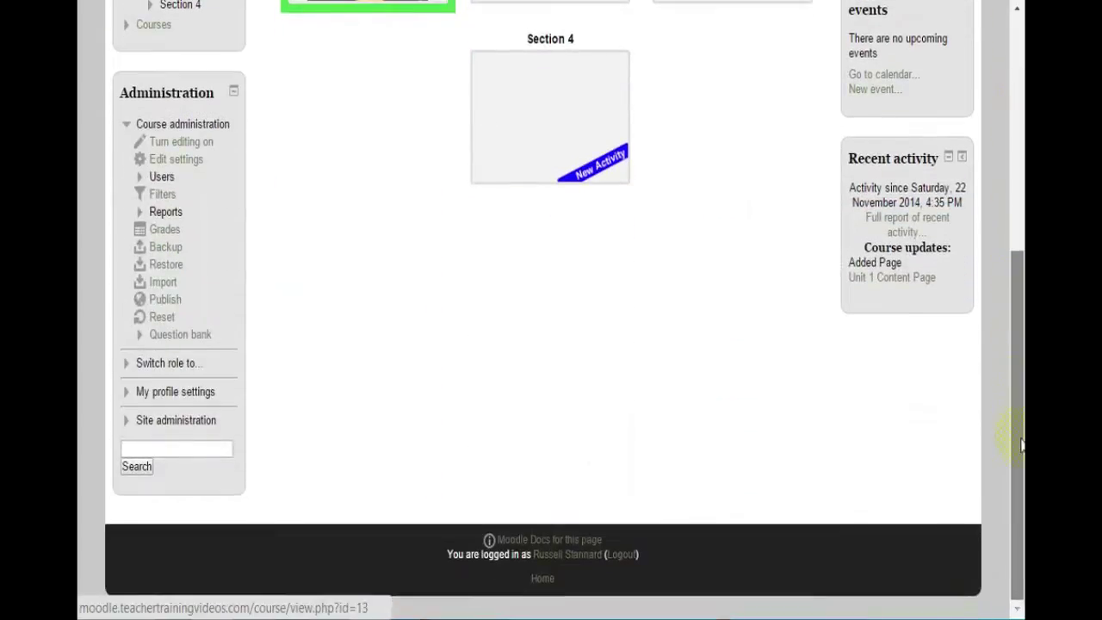
{"action": "left_click", "coordinate": [164, 146]}
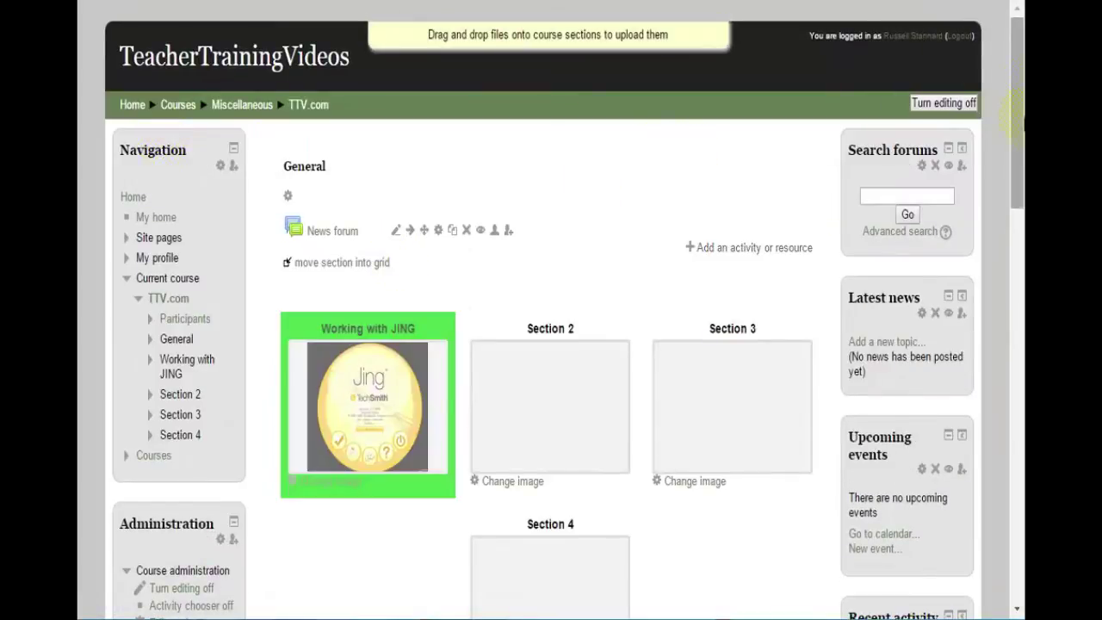
{"action": "left_click_drag", "start_coordinate": [1019, 127], "coordinate": [1016, 522]}
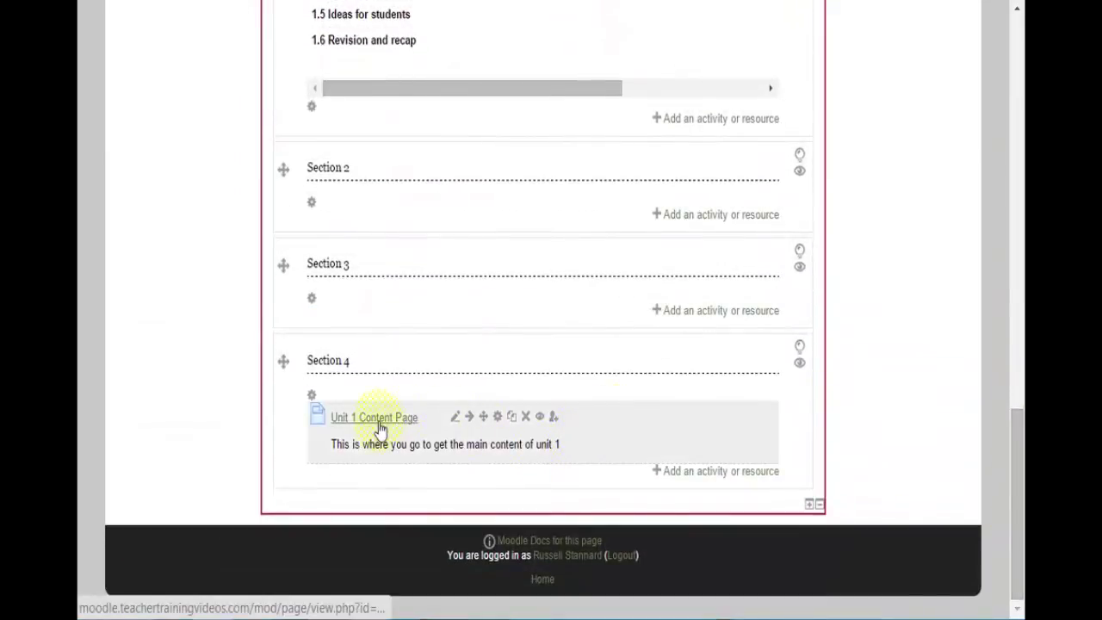
{"action": "left_click", "coordinate": [498, 418]}
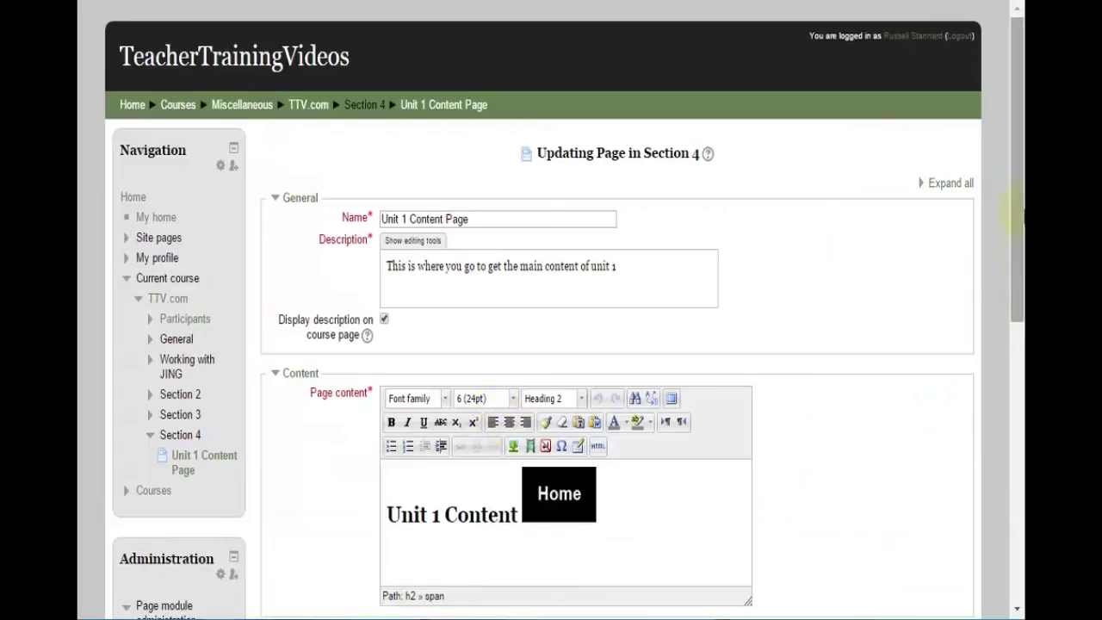
{"action": "left_click_drag", "start_coordinate": [1021, 153], "coordinate": [1014, 236]}
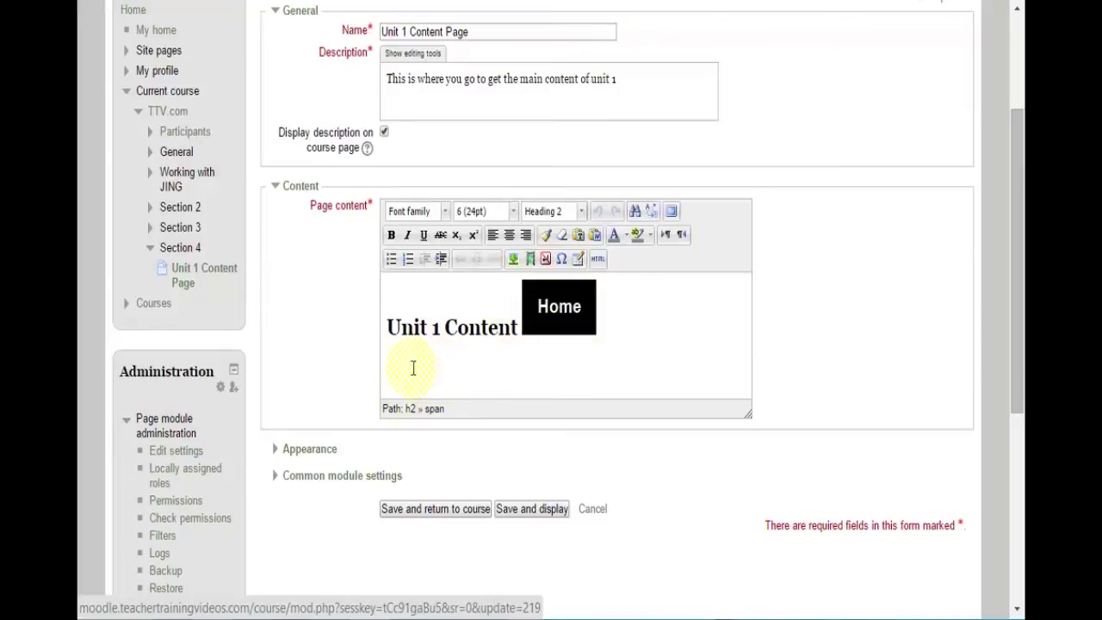
Add the line "Links for Unit 1" below the Unit 1 Content heading and Home image in the page content
{"action": "left_click", "coordinate": [615, 327]}
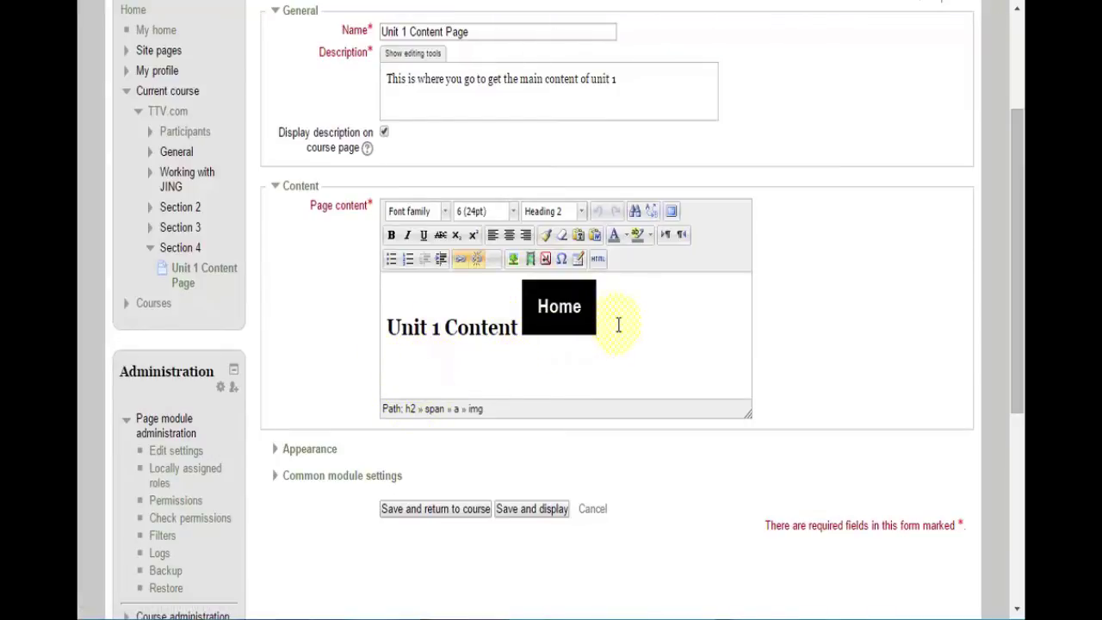
{"action": "left_click", "coordinate": [619, 325]}
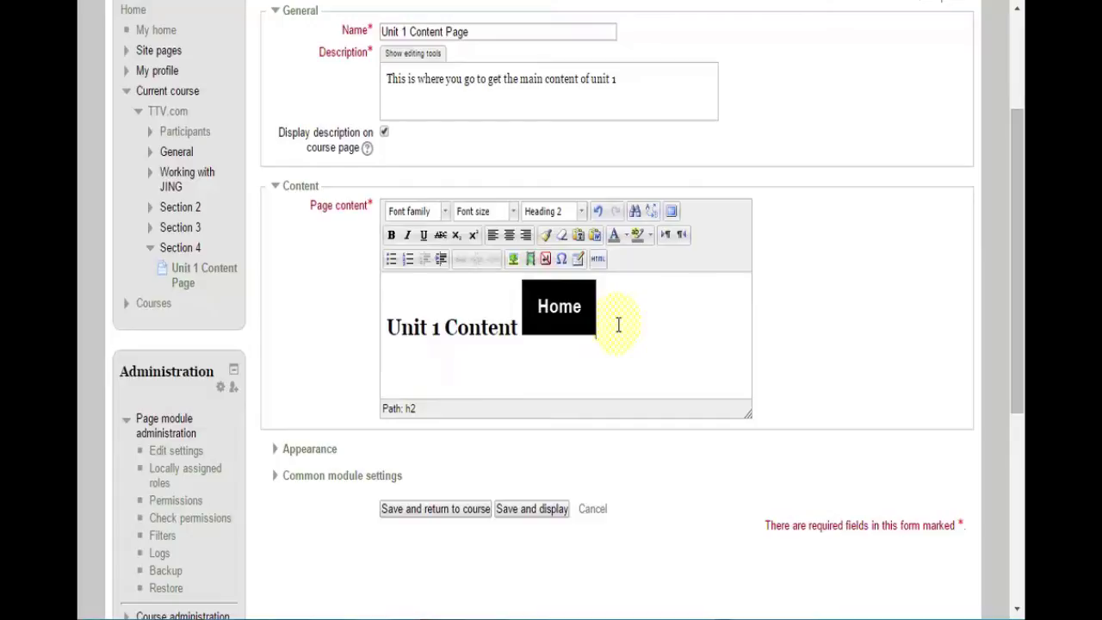
{"action": "key", "text": "Return"}
{"action": "left_click_drag", "start_coordinate": [386, 327], "coordinate": [497, 346]}
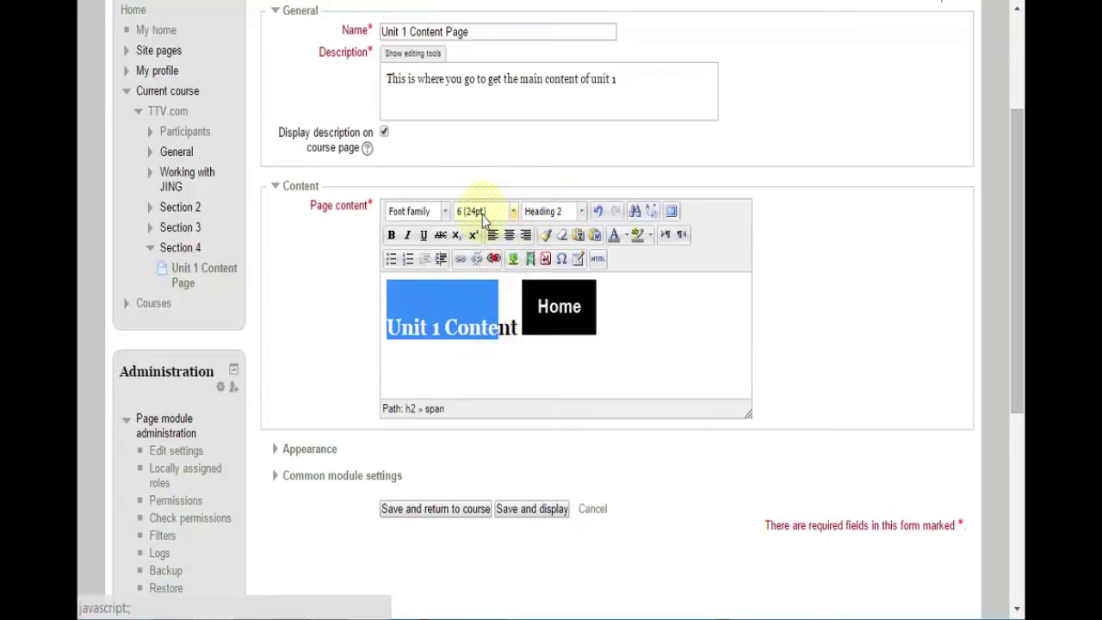
{"action": "left_click", "coordinate": [522, 345]}
{"action": "left_click", "coordinate": [607, 323]}
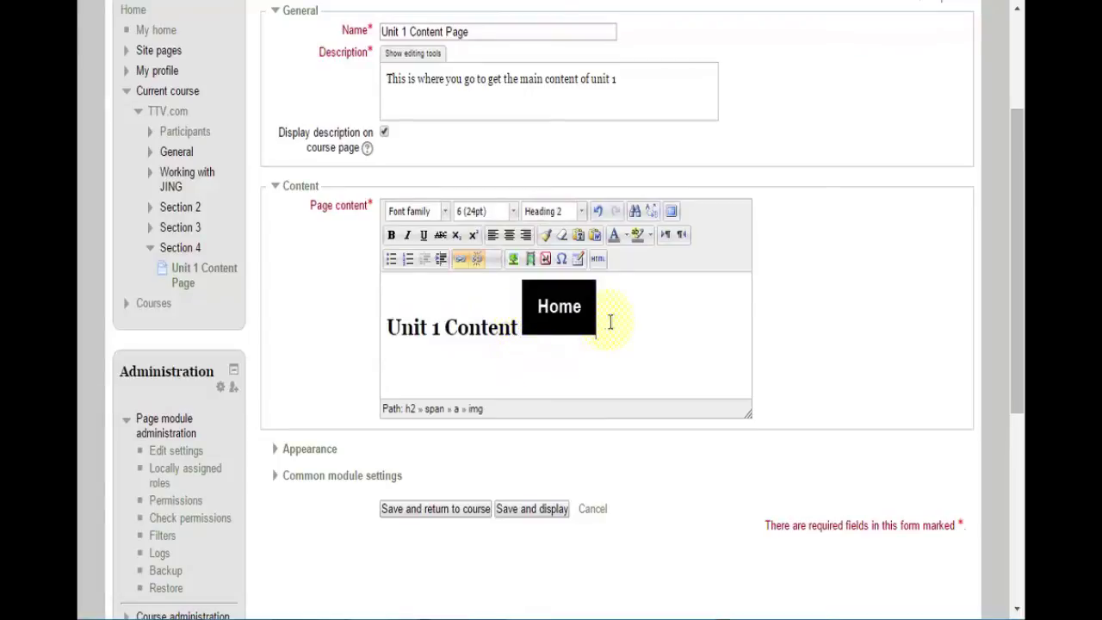
{"action": "key", "text": "Return"}
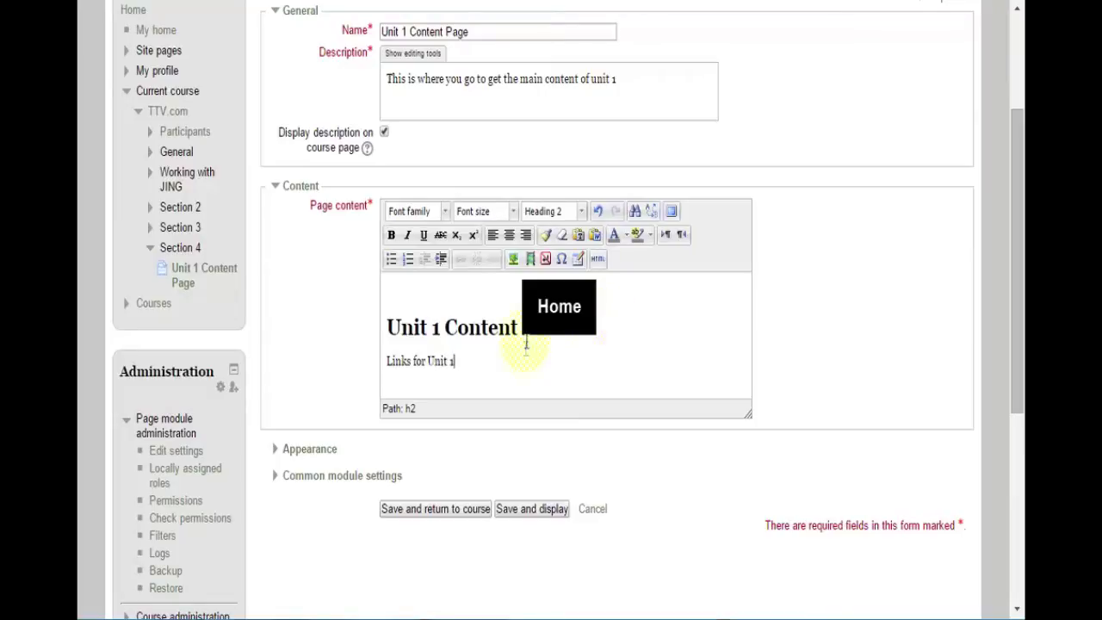
Format the "Links for Unit 1" line as Heading 2 and compare its font size with the Unit 1 Content heading
{"action": "left_click_drag", "start_coordinate": [482, 363], "coordinate": [382, 362]}
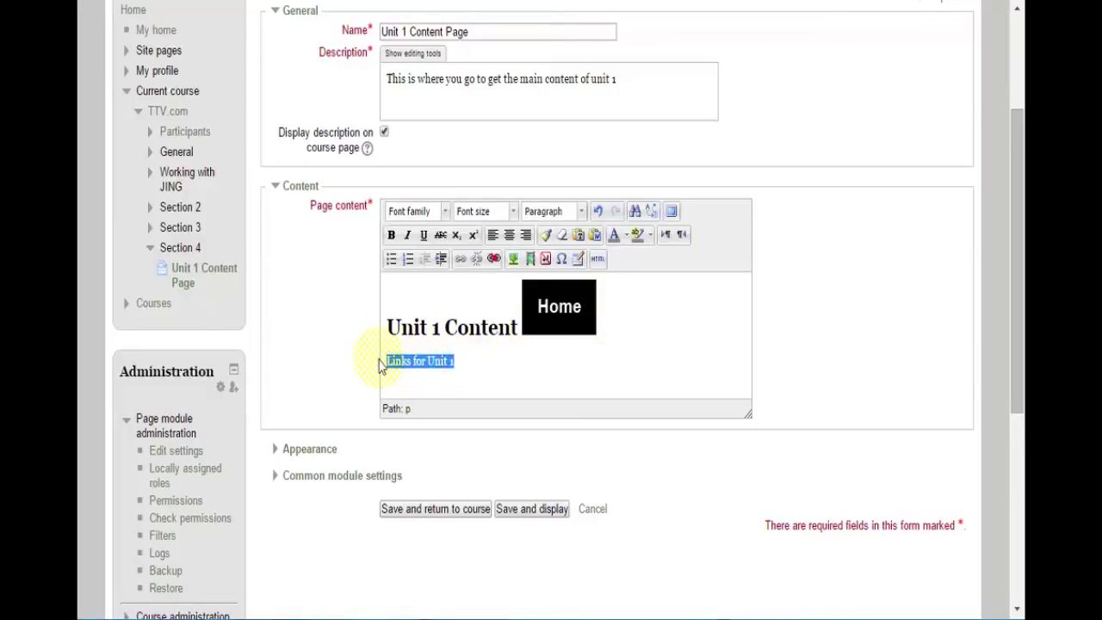
{"action": "left_click", "coordinate": [583, 211]}
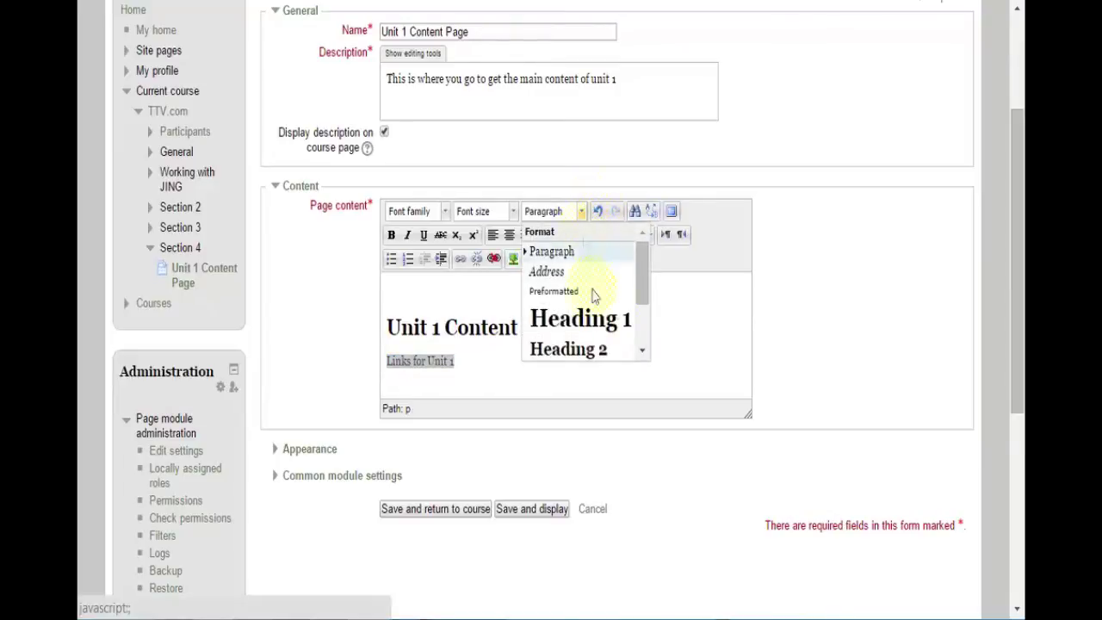
{"action": "scroll", "coordinate": [642, 293], "scroll_direction": "down", "scroll_amount": 1}
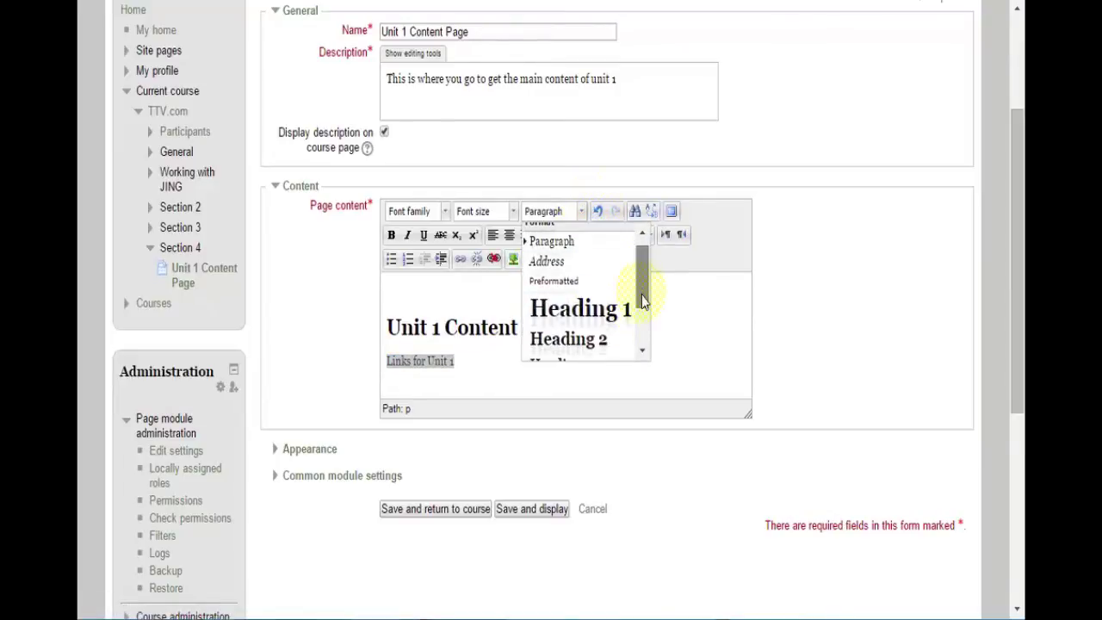
{"action": "left_click", "coordinate": [577, 339]}
{"action": "left_click", "coordinate": [450, 362]}
{"action": "left_click", "coordinate": [395, 362]}
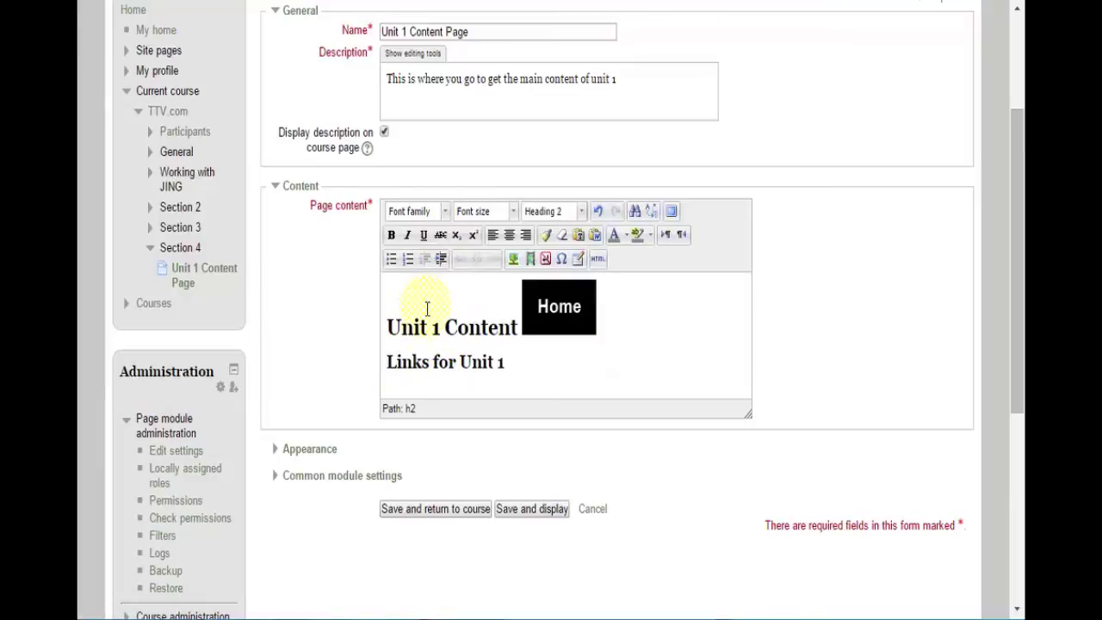
{"action": "left_click", "coordinate": [414, 327]}
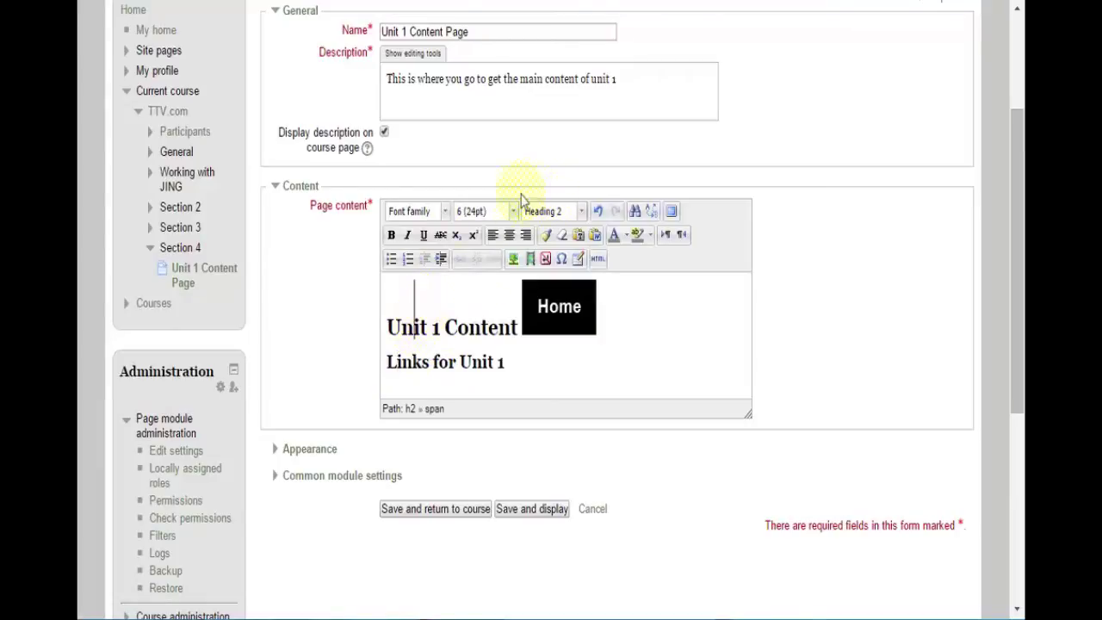
{"action": "left_click", "coordinate": [414, 360]}
Add the text "TeacherTrainingVideos.com" on a new line below the "Links for Unit 1" heading
{"action": "left_click", "coordinate": [536, 354]}
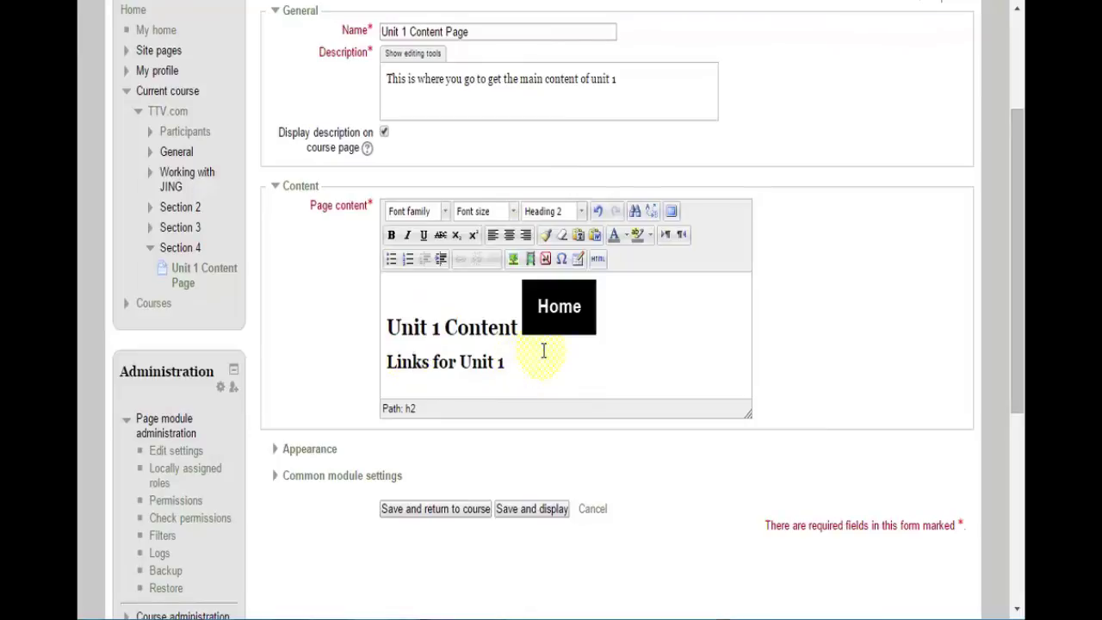
{"action": "key", "text": "Return"}
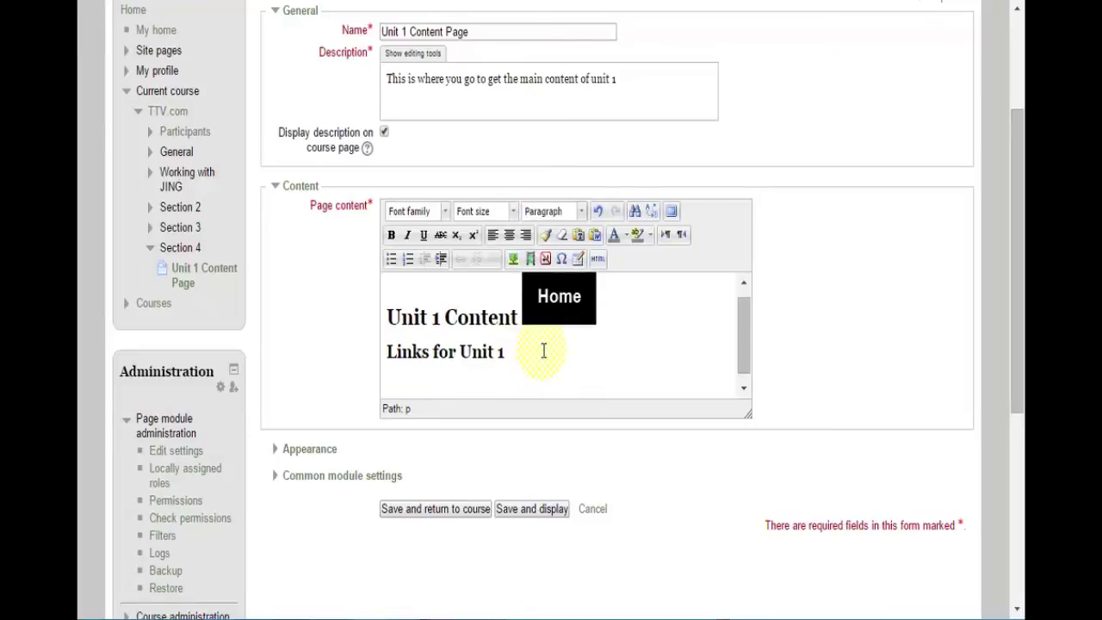
{"action": "type", "text": "TeacherTrainingVideos.com"}
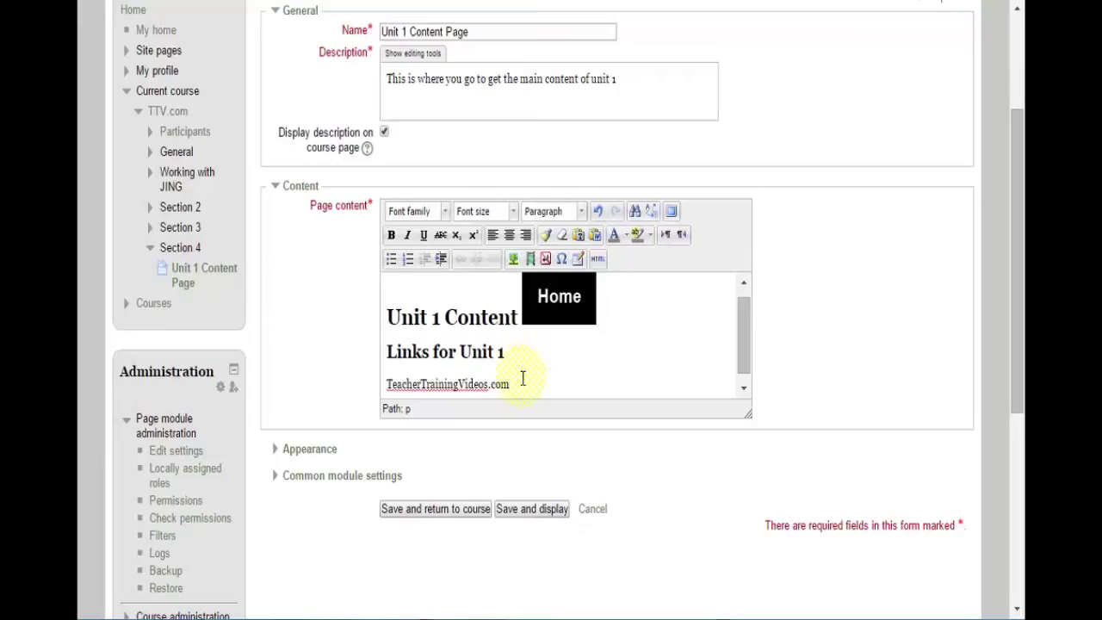
{"action": "left_click_drag", "start_coordinate": [519, 381], "coordinate": [385, 392]}
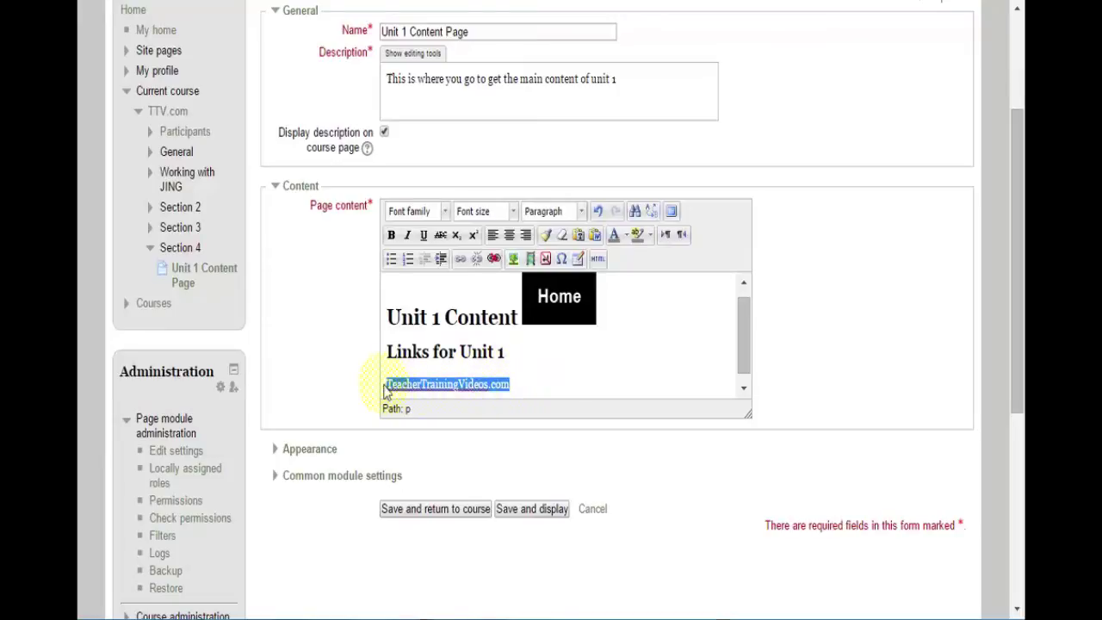
{"action": "left_click", "coordinate": [463, 259]}
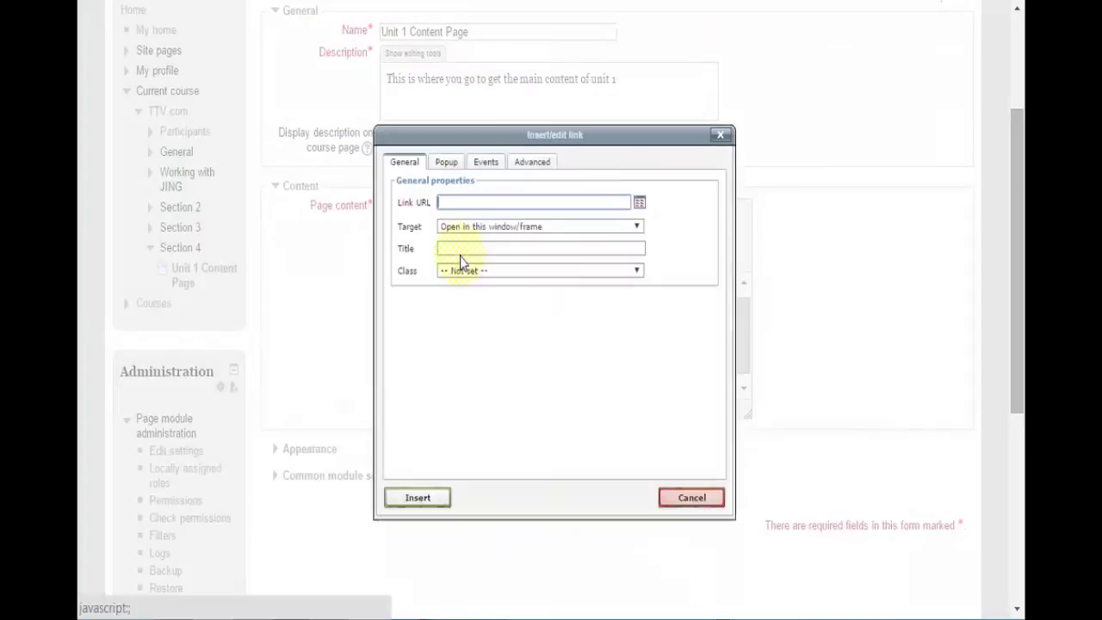
{"action": "left_click", "coordinate": [477, 201]}
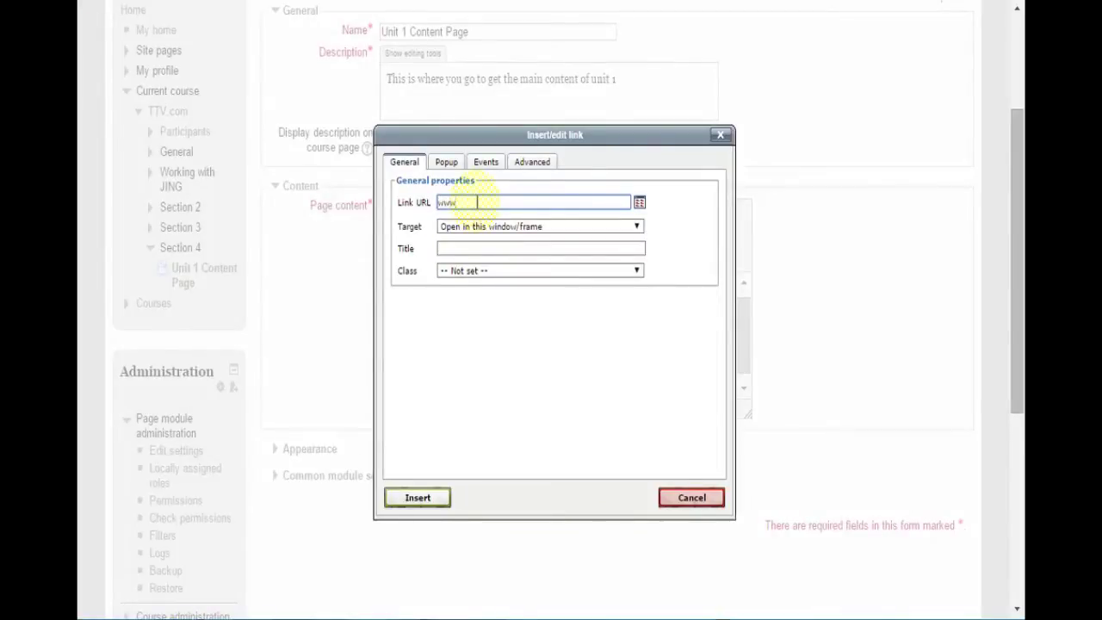
{"action": "type", "text": "www.teachertrainingvideos.com"}
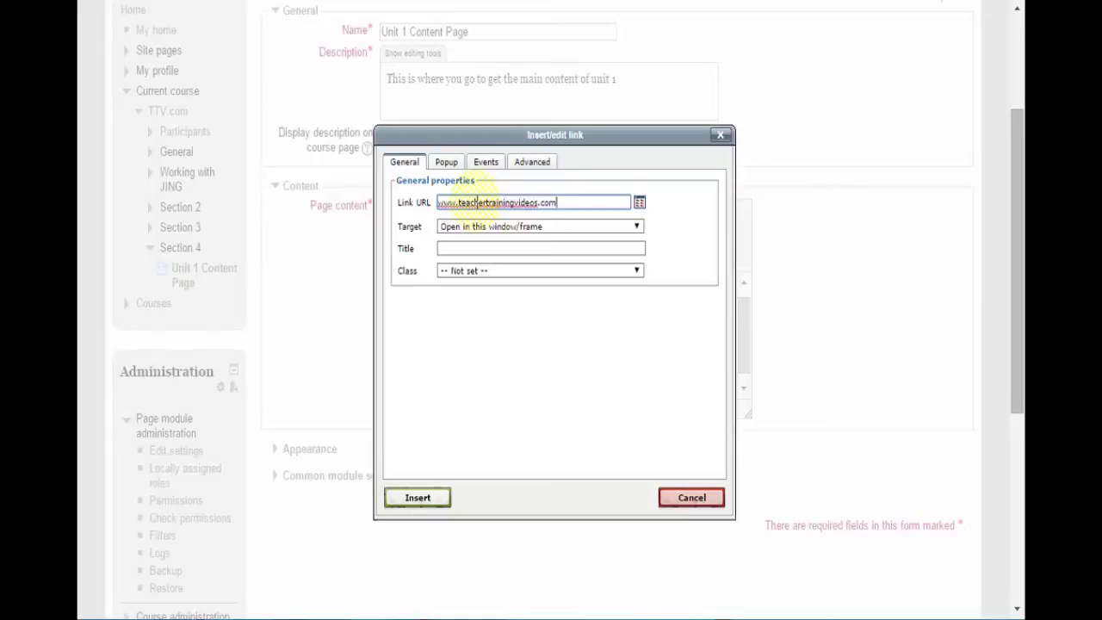
{"action": "left_click", "coordinate": [636, 226]}
{"action": "left_click", "coordinate": [540, 251]}
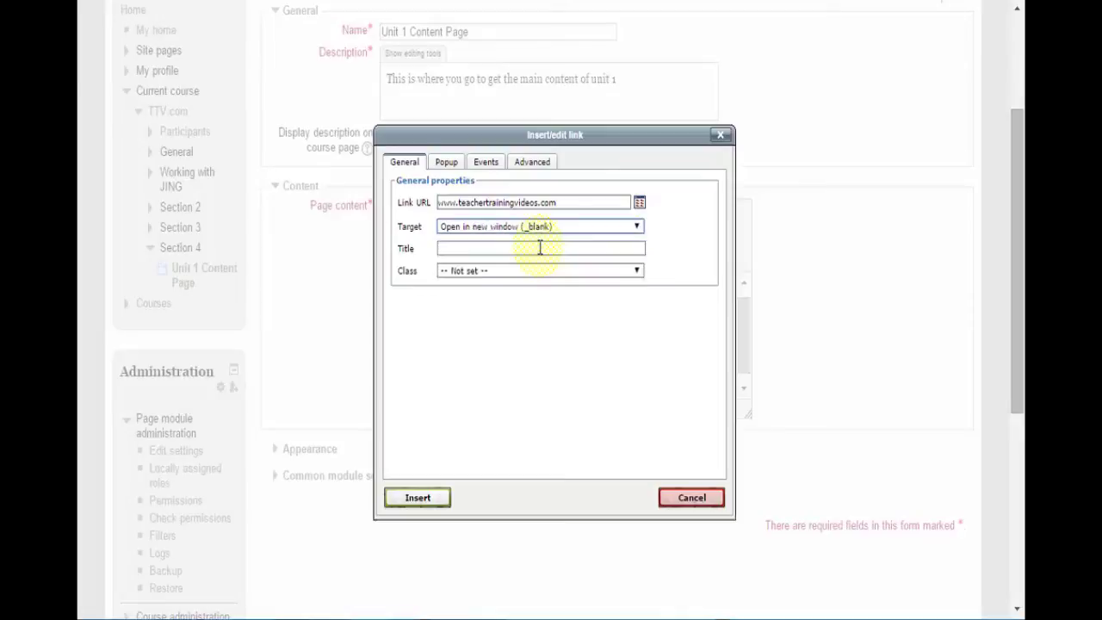
{"action": "left_click", "coordinate": [426, 507]}
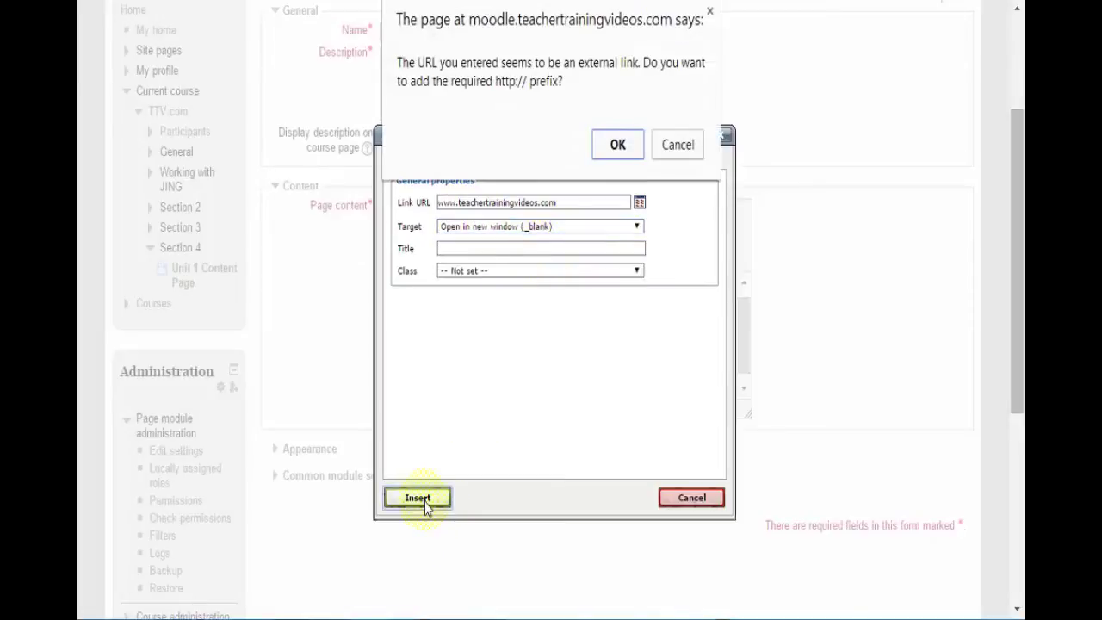
{"action": "left_click", "coordinate": [618, 145]}
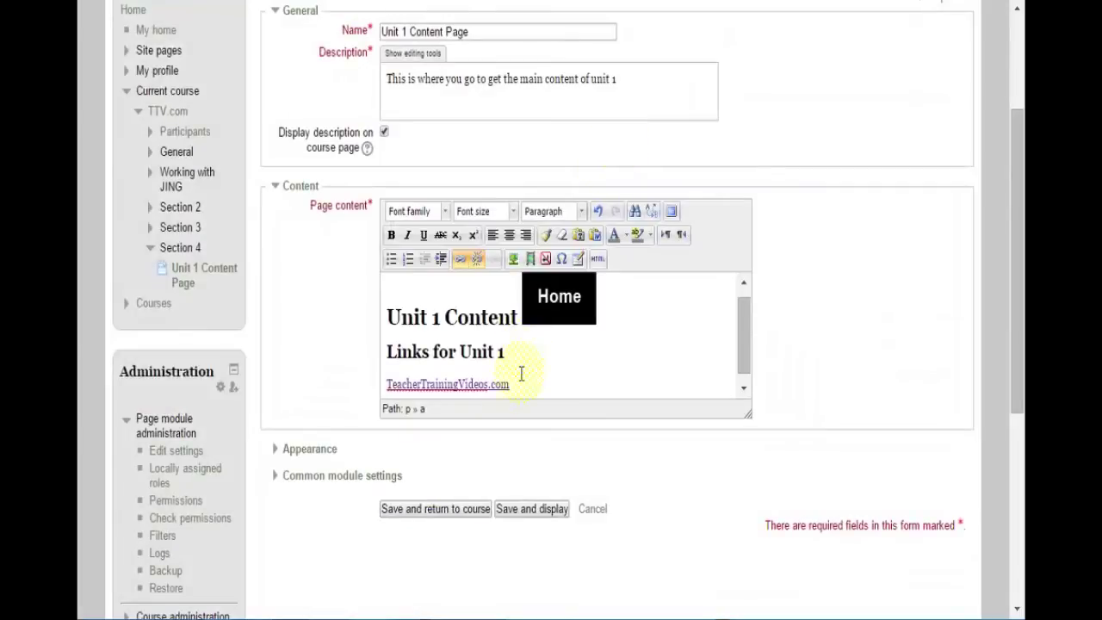
Add the text "Where to download JING" on a new line below the TeacherTrainingVideos.com link and select it
{"action": "key", "text": "Return"}
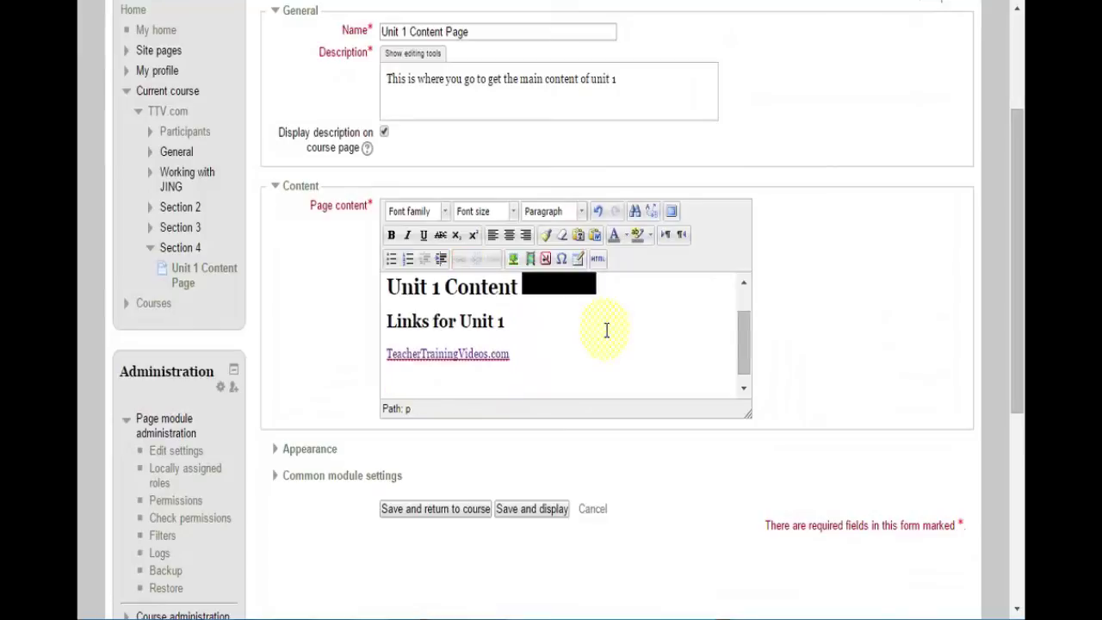
{"action": "type", "text": "Where to download JING"}
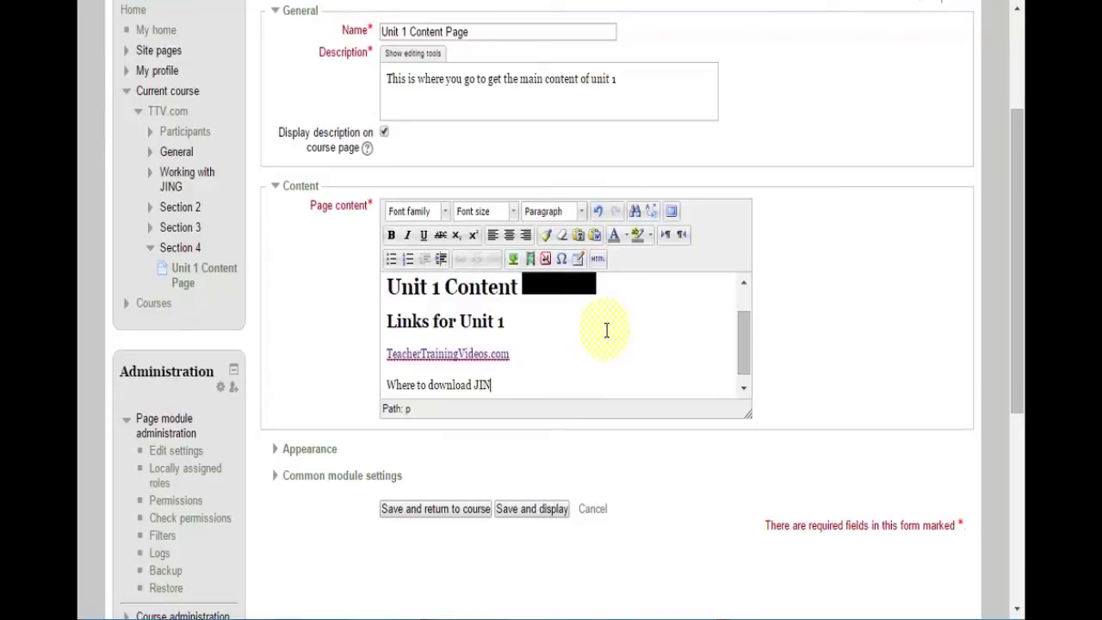
{"action": "left_click_drag", "start_coordinate": [500, 386], "coordinate": [386, 385]}
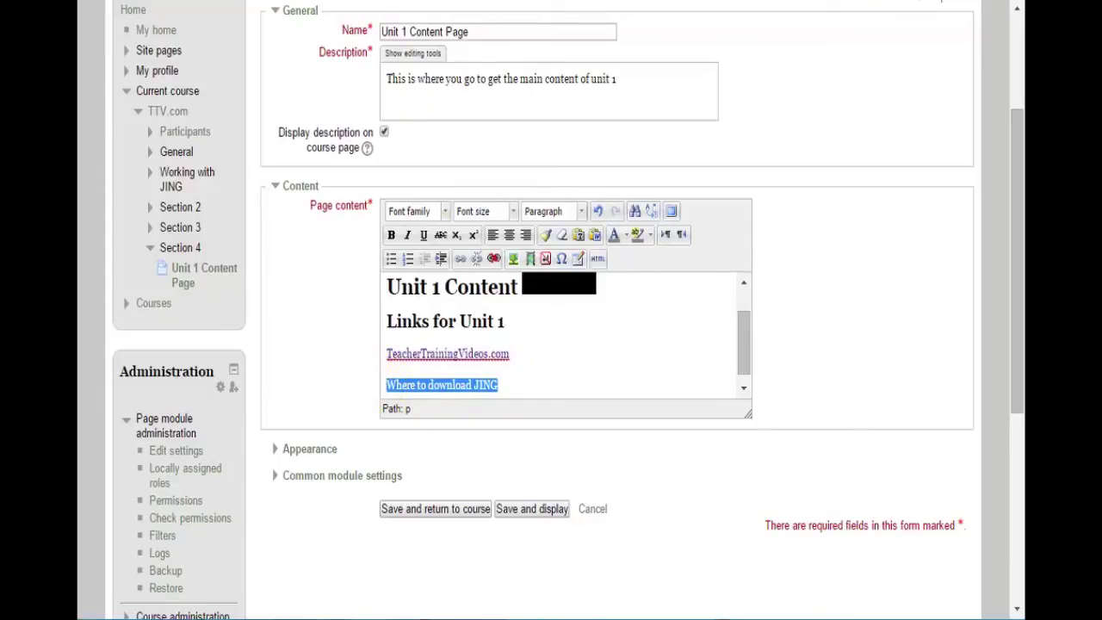
{"action": "key", "text": "ctrl+Tab"}
{"action": "key", "text": "ctrl+Tab"}
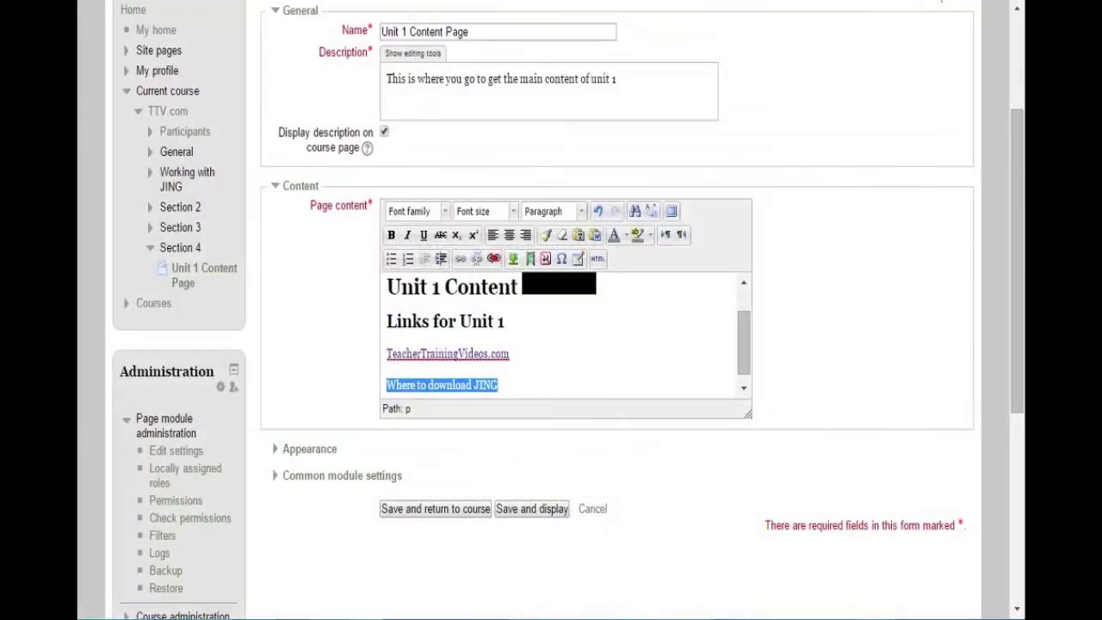
{"action": "left_click_drag", "start_coordinate": [744, 357], "coordinate": [746, 365]}
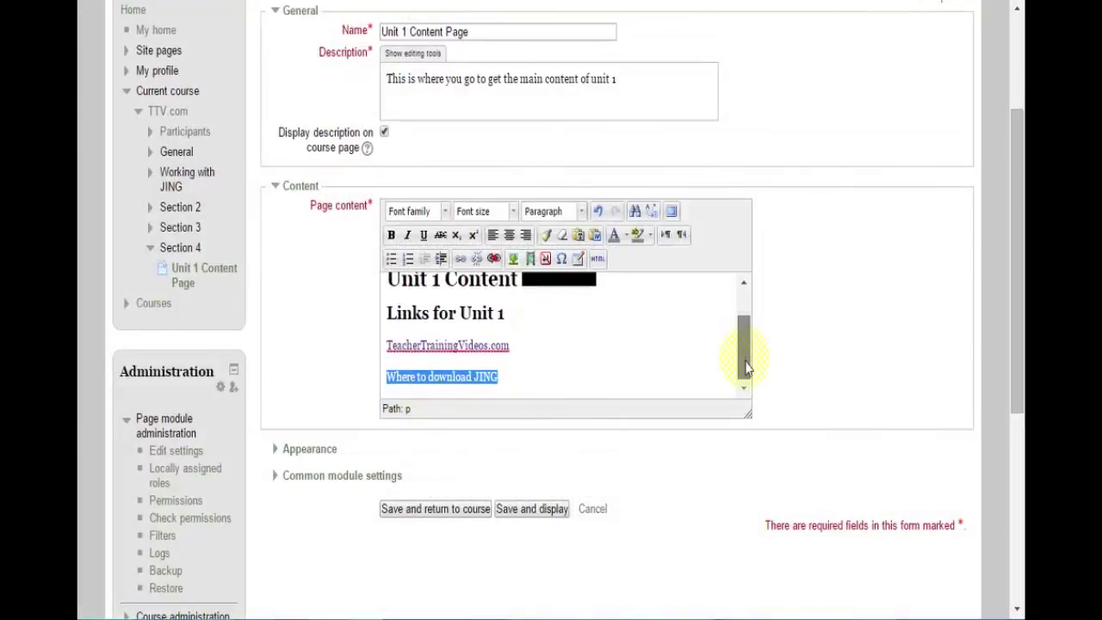
{"action": "left_click", "coordinate": [461, 259]}
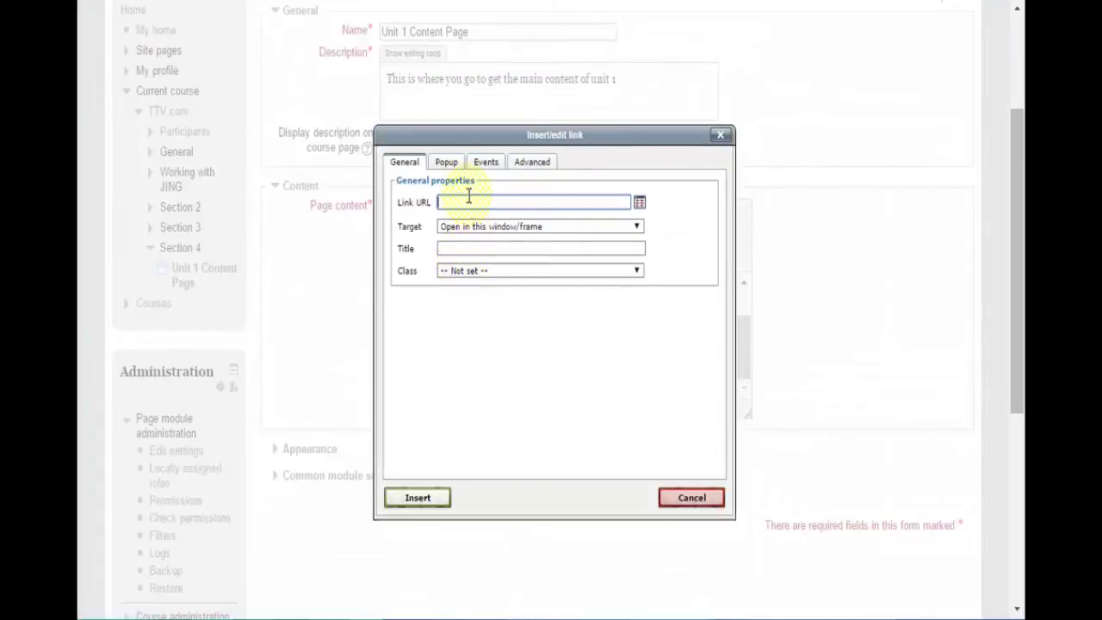
{"action": "type", "text": "http://www.techsmith.com/download/jing/"}
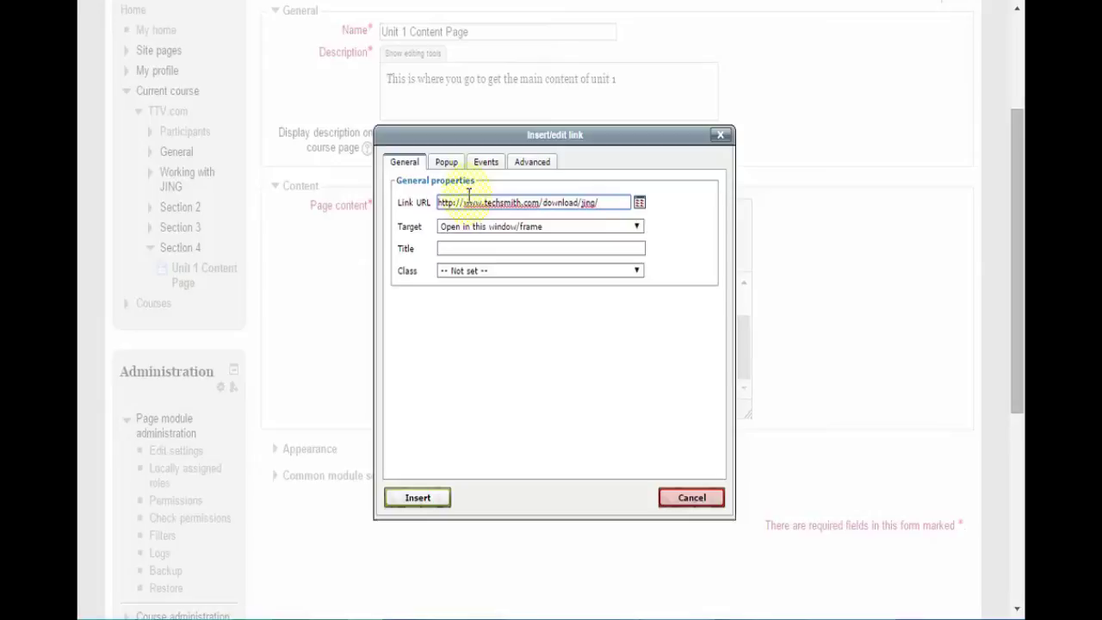
{"action": "left_click", "coordinate": [635, 226]}
{"action": "left_click", "coordinate": [547, 250]}
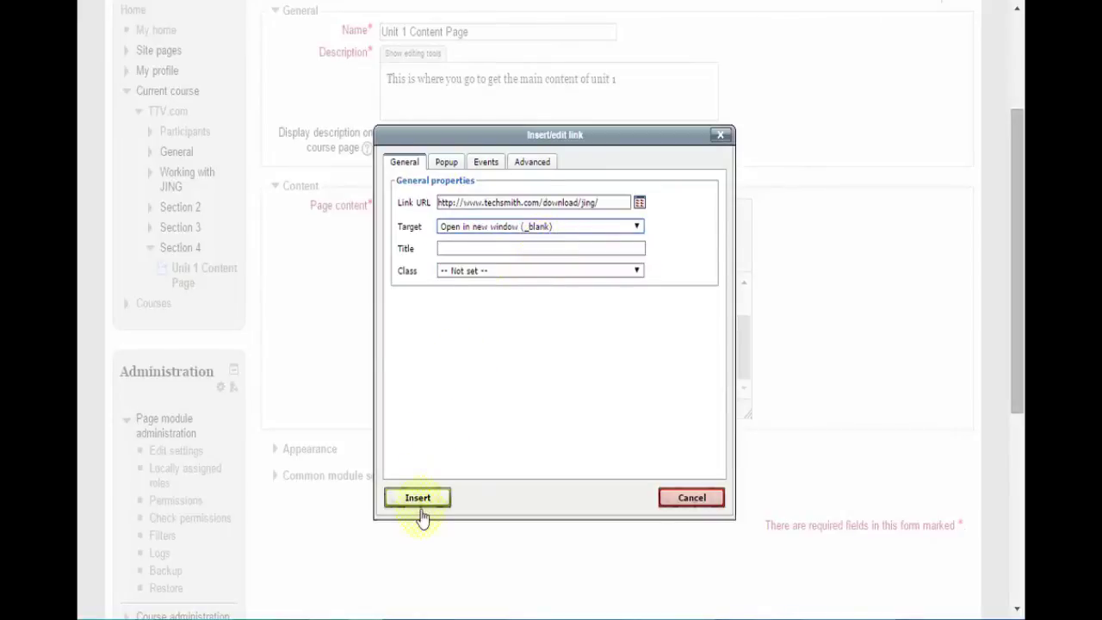
{"action": "left_click", "coordinate": [417, 501]}
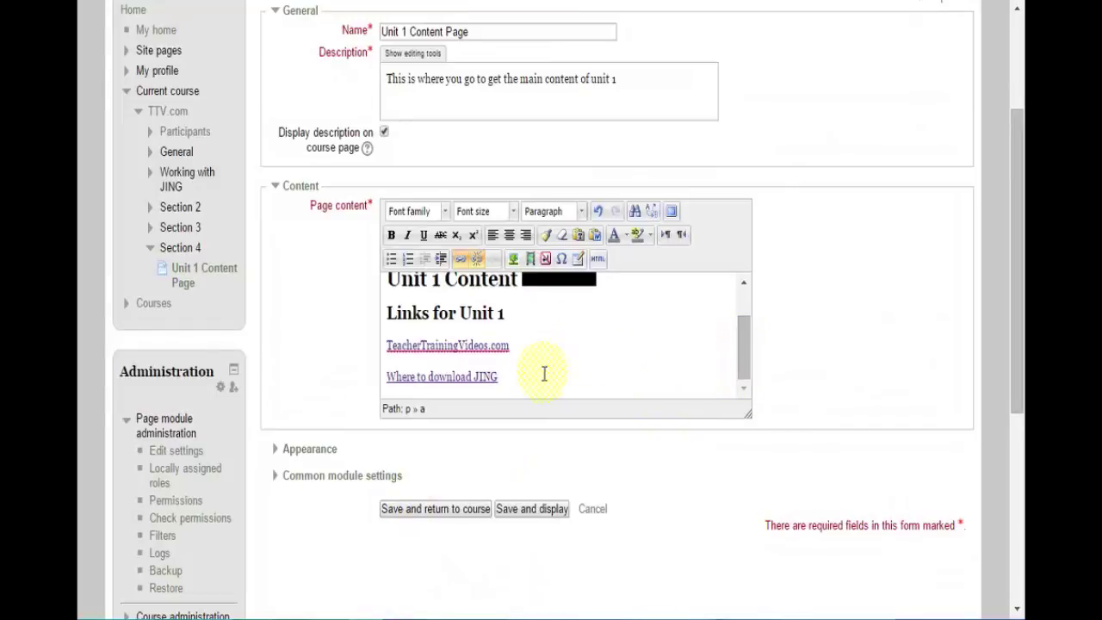
Add a line of text naming the site owner's personal website below the JING link and select it
{"action": "key", "text": "Return"}
{"action": "type", "text": "Russell "}
{"action": "type", "text": "s Webiste"}
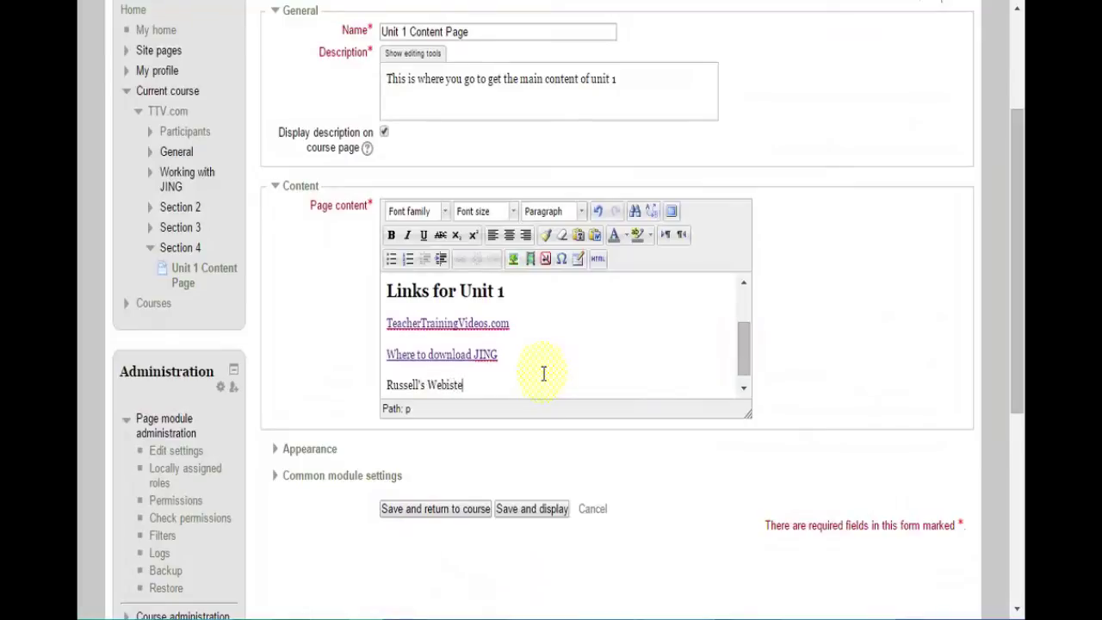
{"action": "left_click_drag", "start_coordinate": [467, 385], "coordinate": [385, 385]}
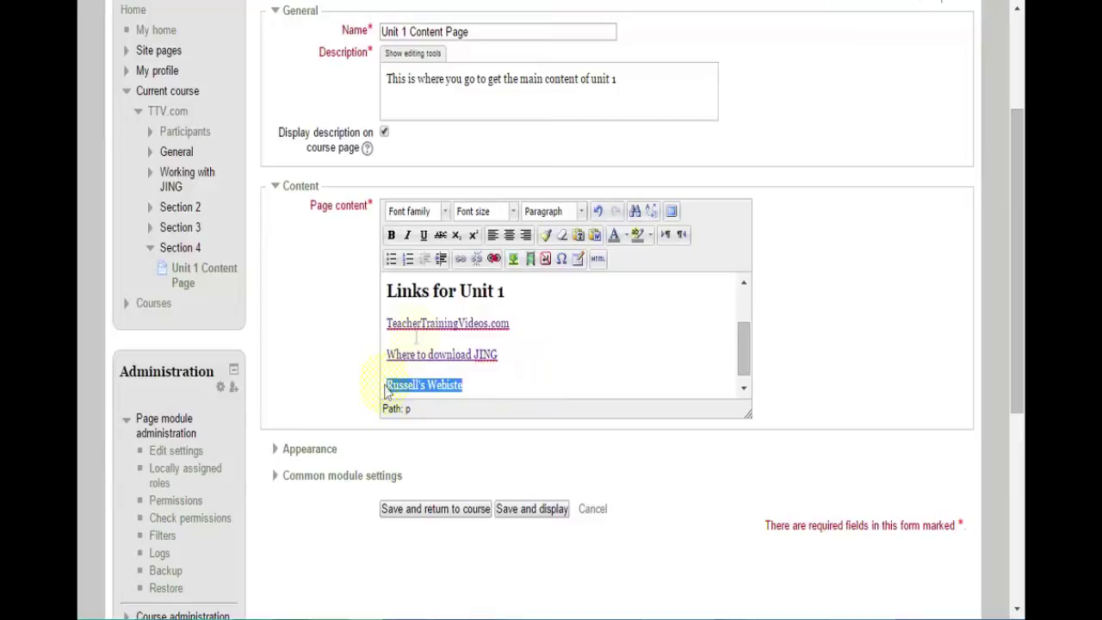
{"action": "left_click", "coordinate": [460, 259]}
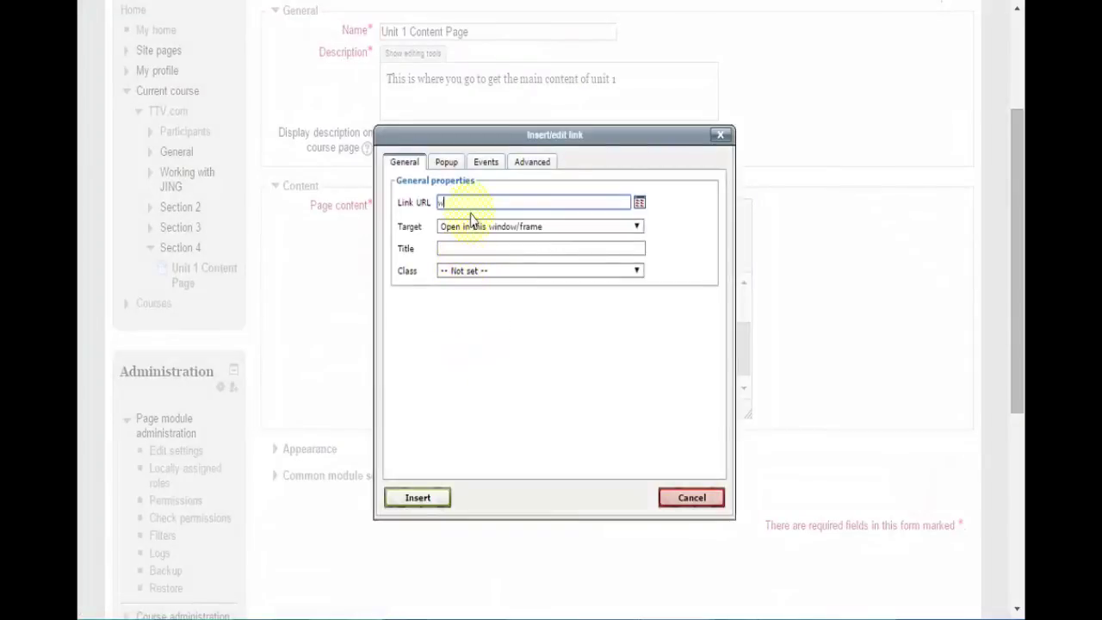
{"action": "type", "text": "www.russellstannard.com"}
{"action": "left_click", "coordinate": [637, 225]}
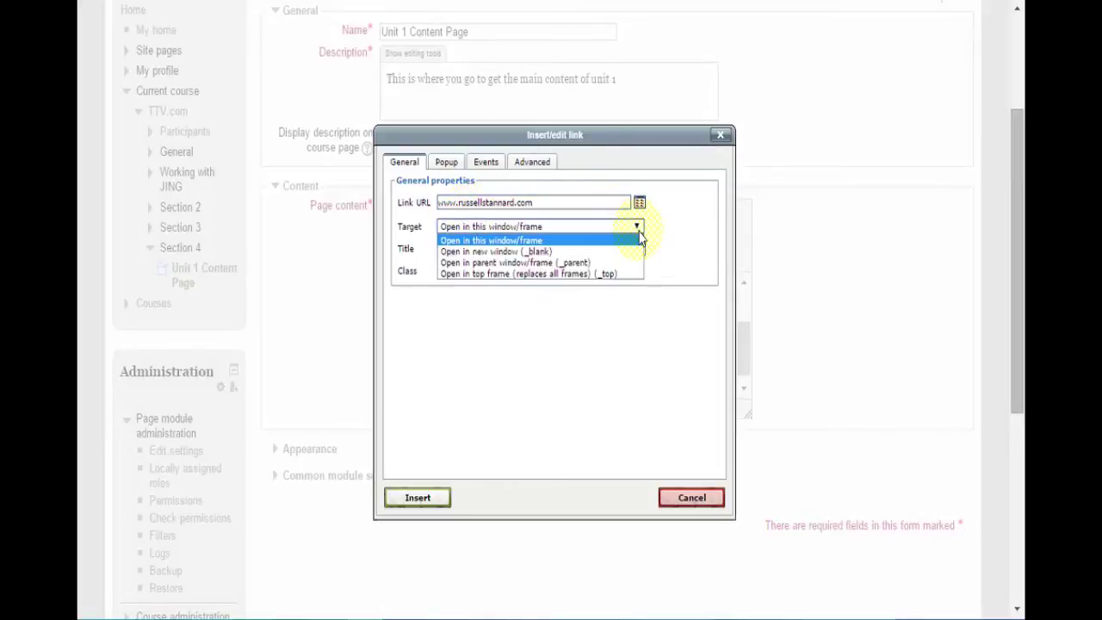
{"action": "left_click", "coordinate": [564, 251]}
{"action": "left_click", "coordinate": [418, 500]}
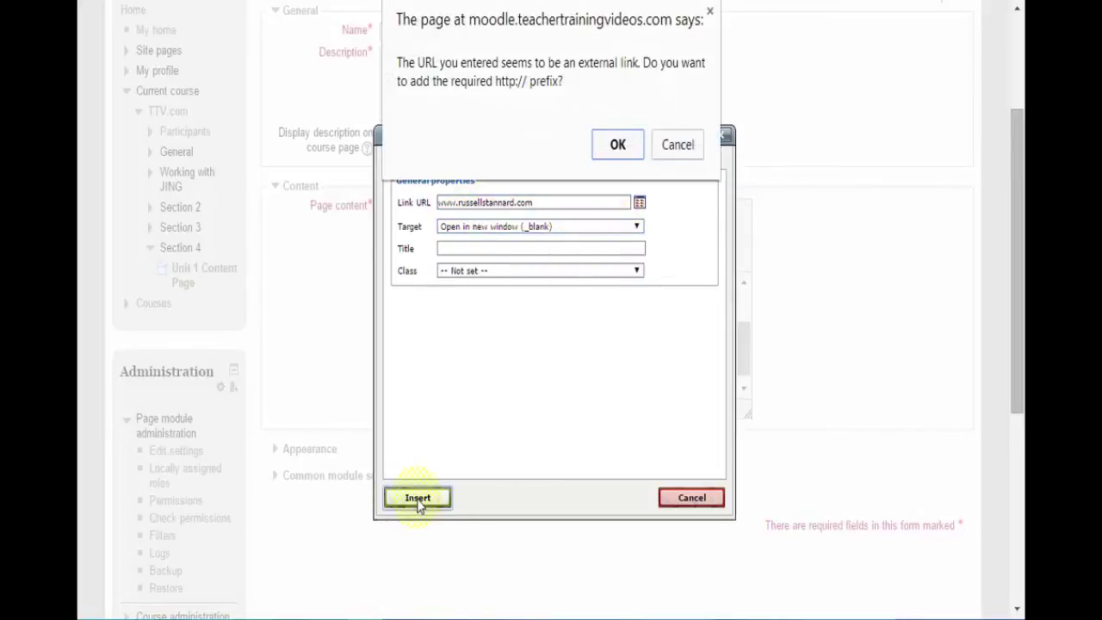
{"action": "left_click", "coordinate": [635, 145]}
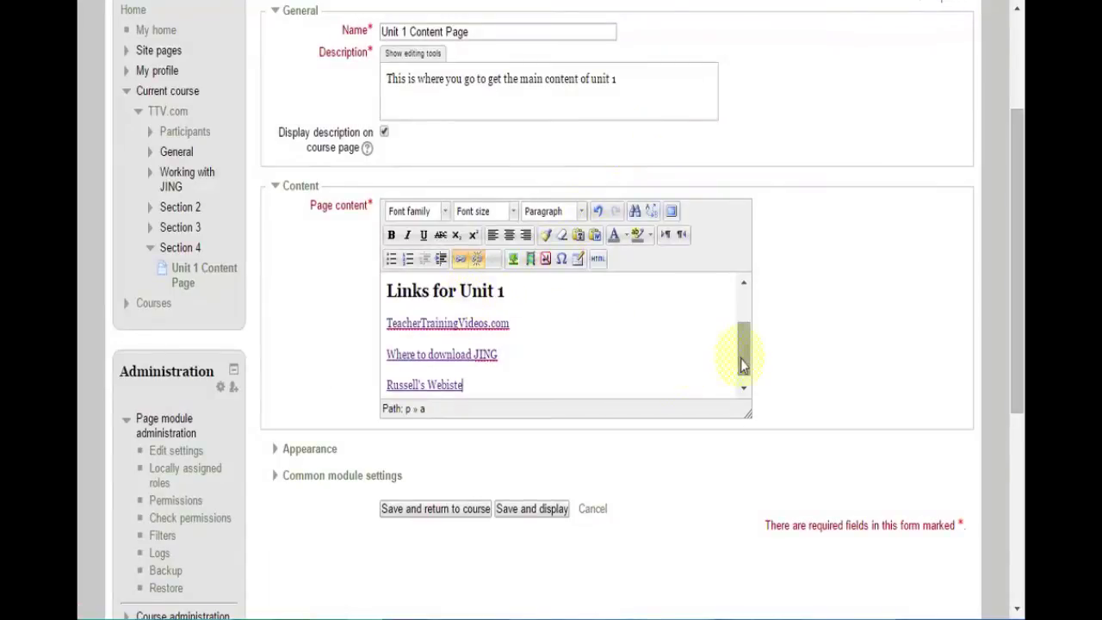
{"action": "left_click_drag", "start_coordinate": [741, 369], "coordinate": [740, 374]}
{"action": "key", "text": "Return"}
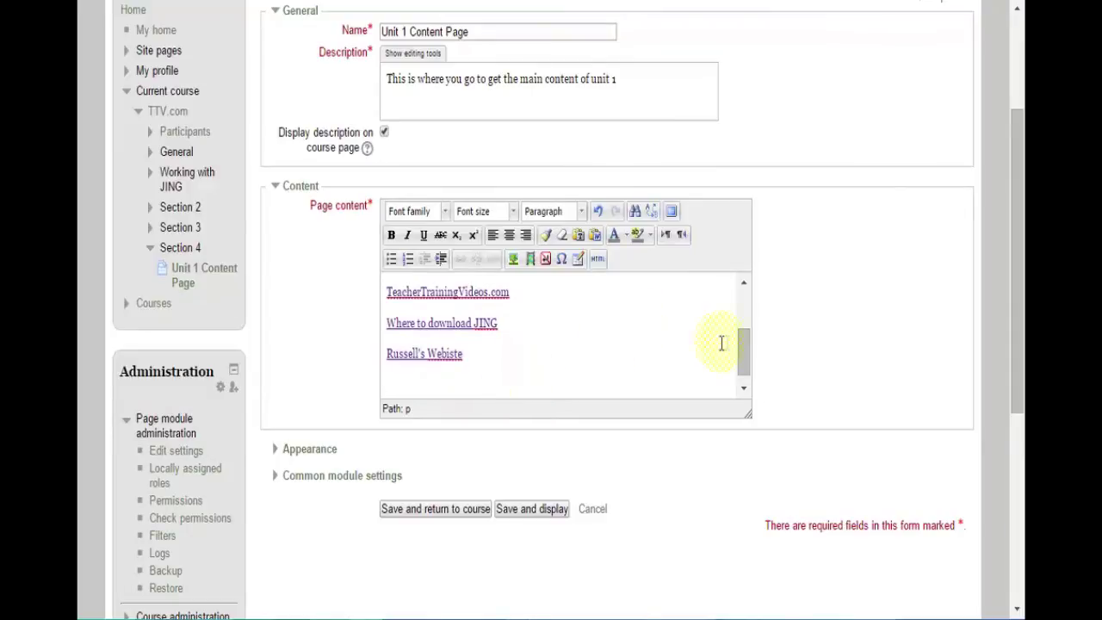
Reword the "Links for Unit 1" heading as "Unit 1 Links"
{"action": "left_click_drag", "start_coordinate": [746, 361], "coordinate": [744, 283]}
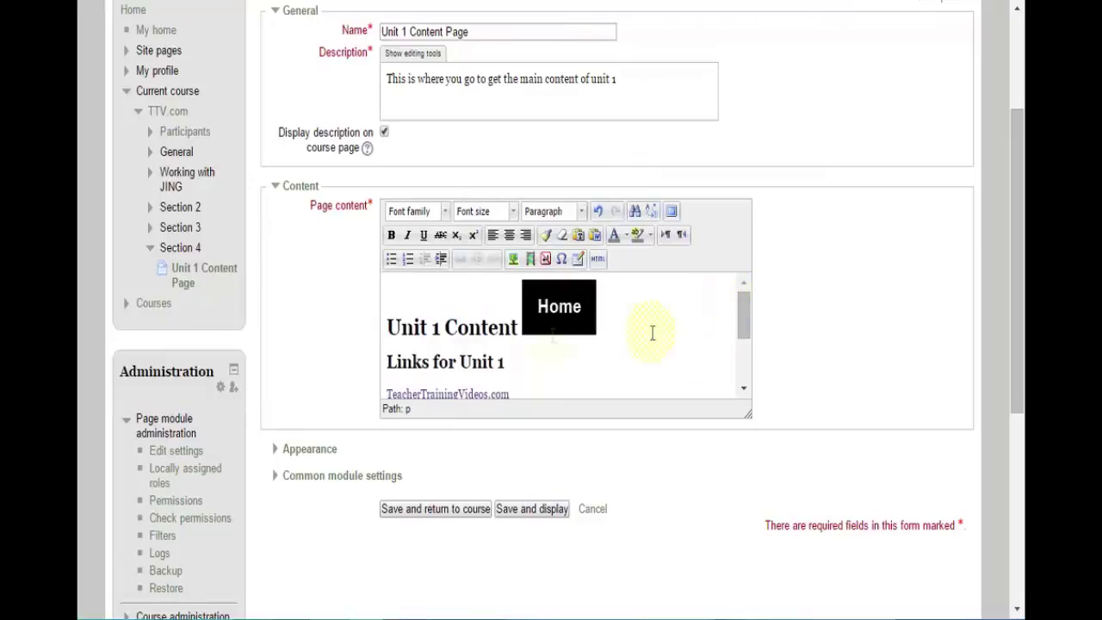
{"action": "left_click", "coordinate": [387, 361]}
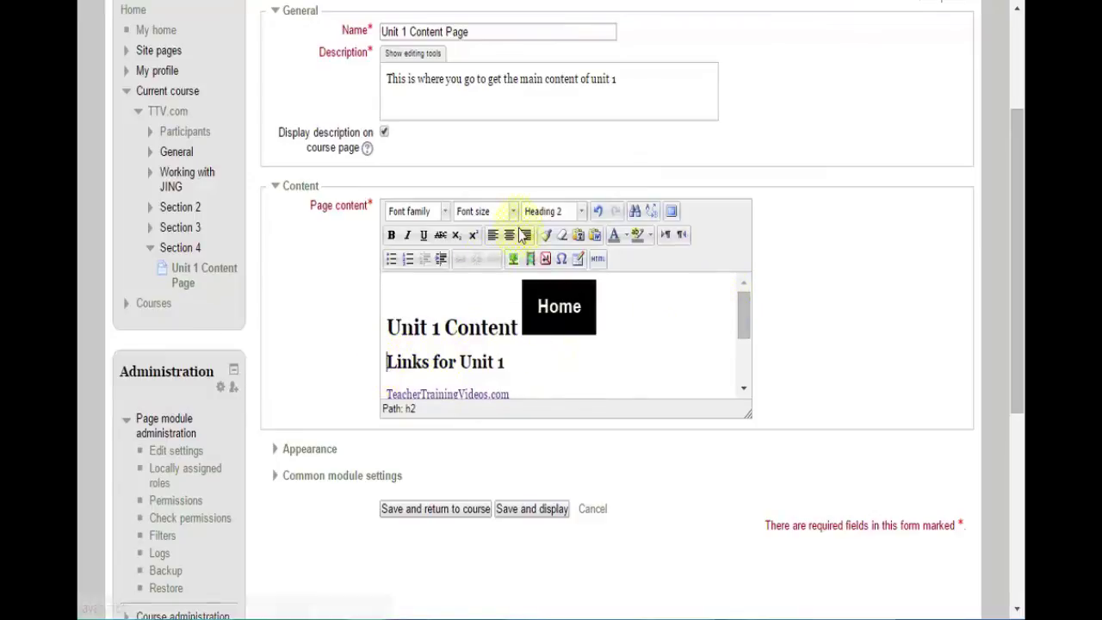
{"action": "type", "text": "Unit 1"}
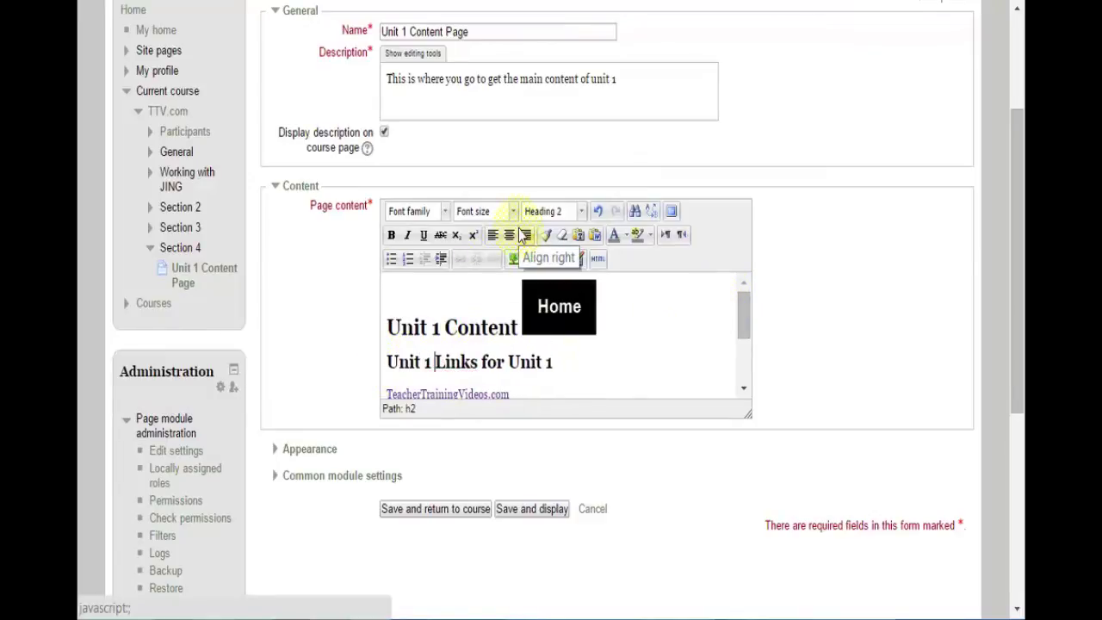
{"action": "left_click", "coordinate": [559, 362]}
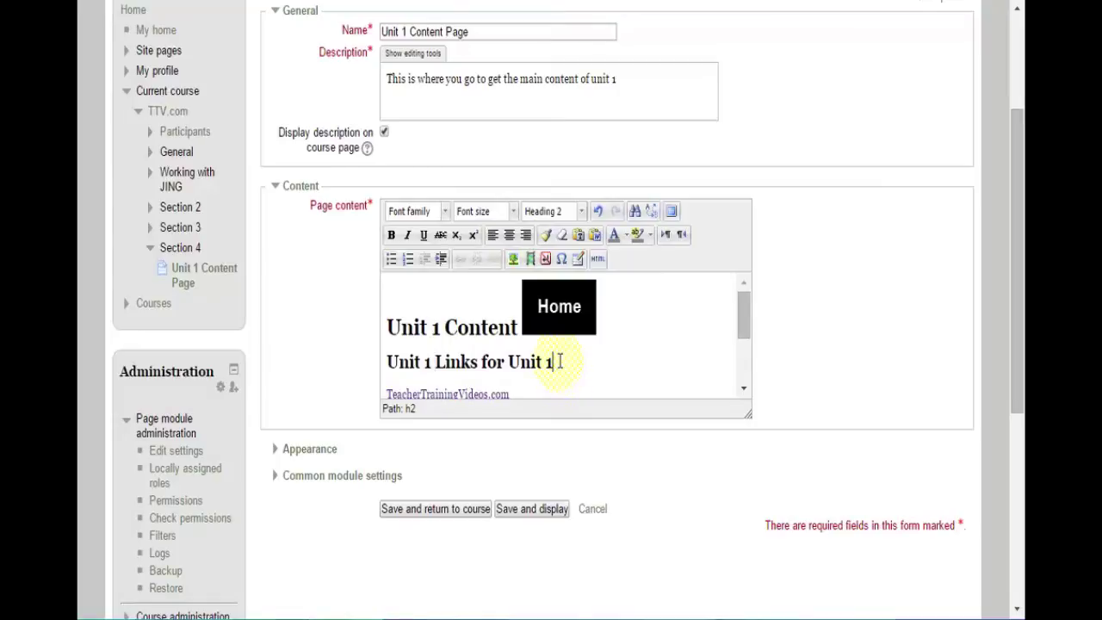
{"action": "key", "text": "BackSpace"}
{"action": "key", "text": "BackSpace"}
{"action": "key", "text": "BackSpace"}
{"action": "key", "text": "BackSpace"}
{"action": "key", "text": "BackSpace"}
{"action": "key", "text": "BackSpace"}
{"action": "key", "text": "BackSpace"}
{"action": "key", "text": "BackSpace"}
{"action": "key", "text": "BackSpace"}
{"action": "key", "text": "BackSpace"}
{"action": "key", "text": "BackSpace"}
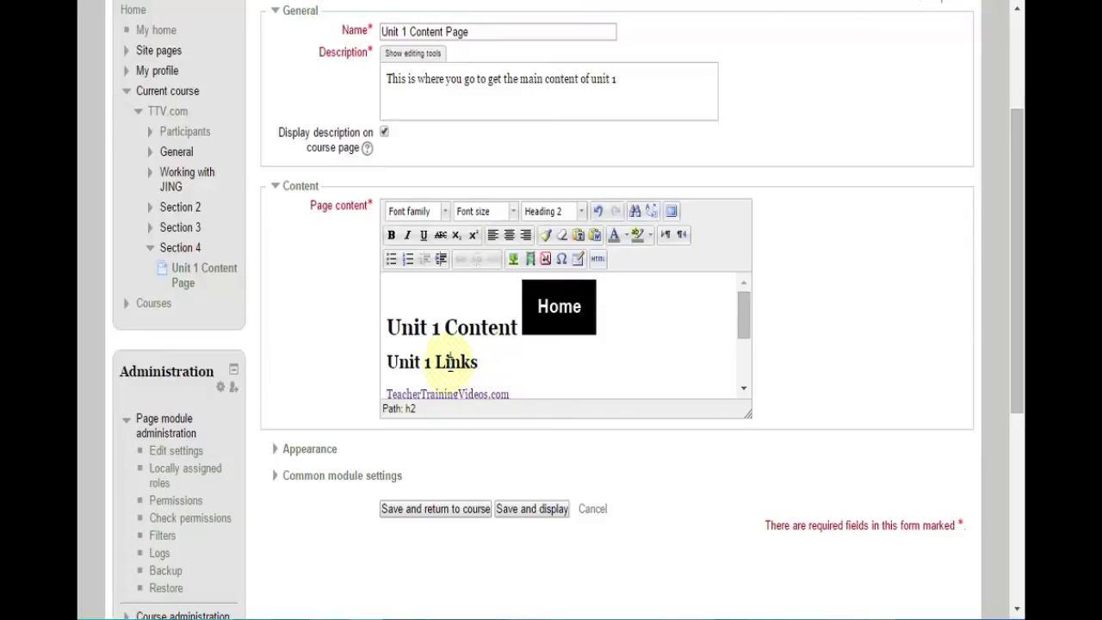
In the full-screen editor, duplicate the "Unit 1 Links" heading below the last link and reword the copy as "Unit 1 Videos"
{"action": "left_click", "coordinate": [672, 212]}
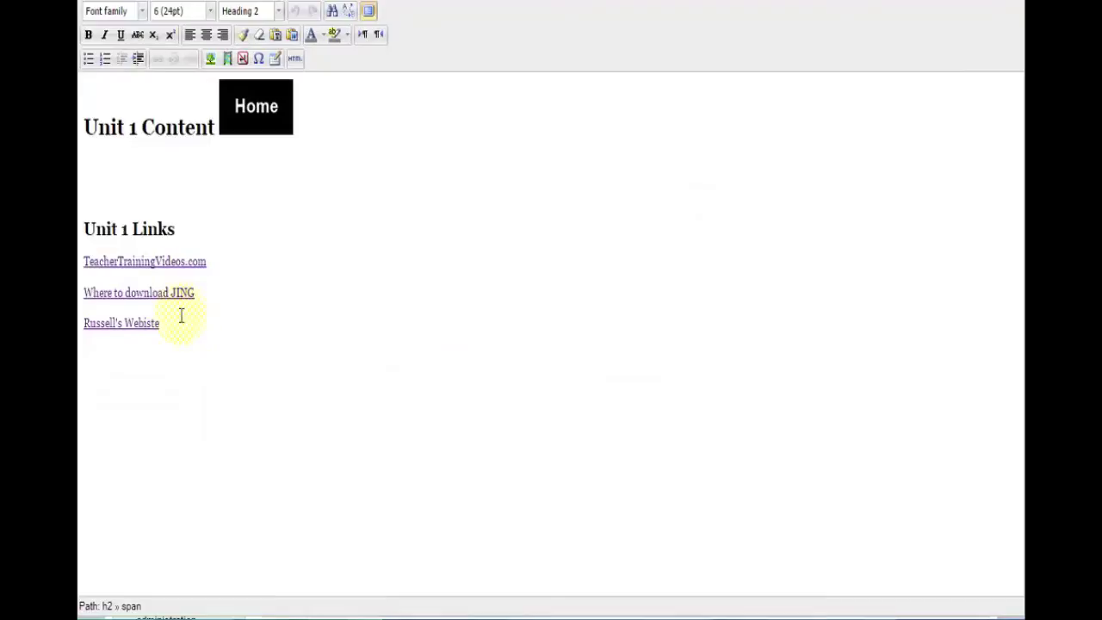
{"action": "left_click", "coordinate": [163, 323]}
{"action": "left_click", "coordinate": [177, 227]}
{"action": "left_click_drag", "start_coordinate": [178, 227], "coordinate": [80, 239]}
{"action": "key", "text": "ctrl+c"}
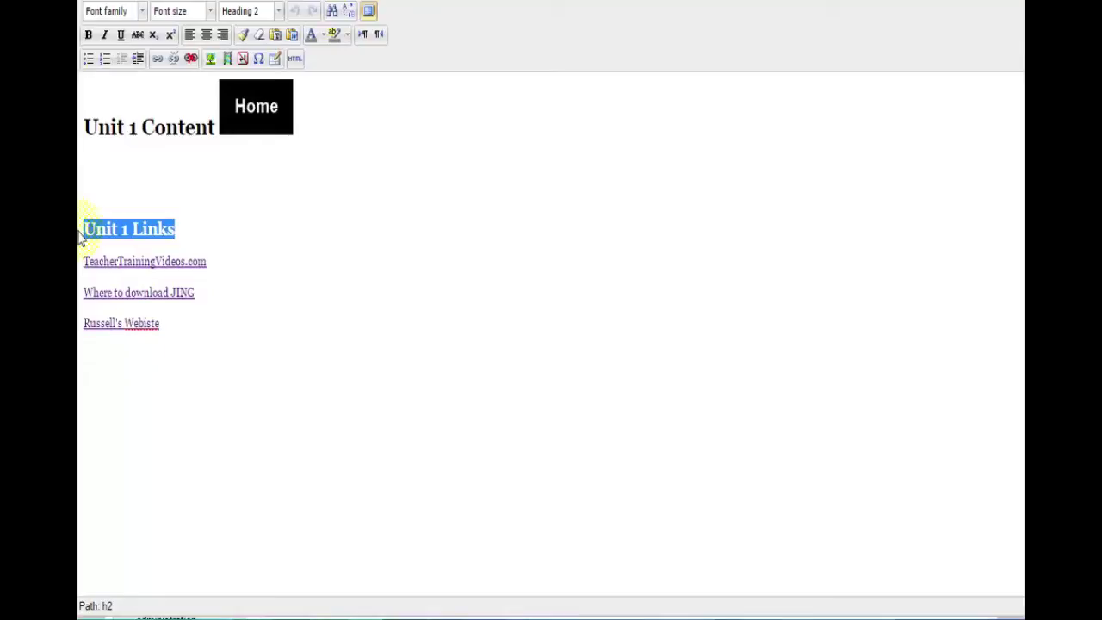
{"action": "left_click", "coordinate": [184, 318]}
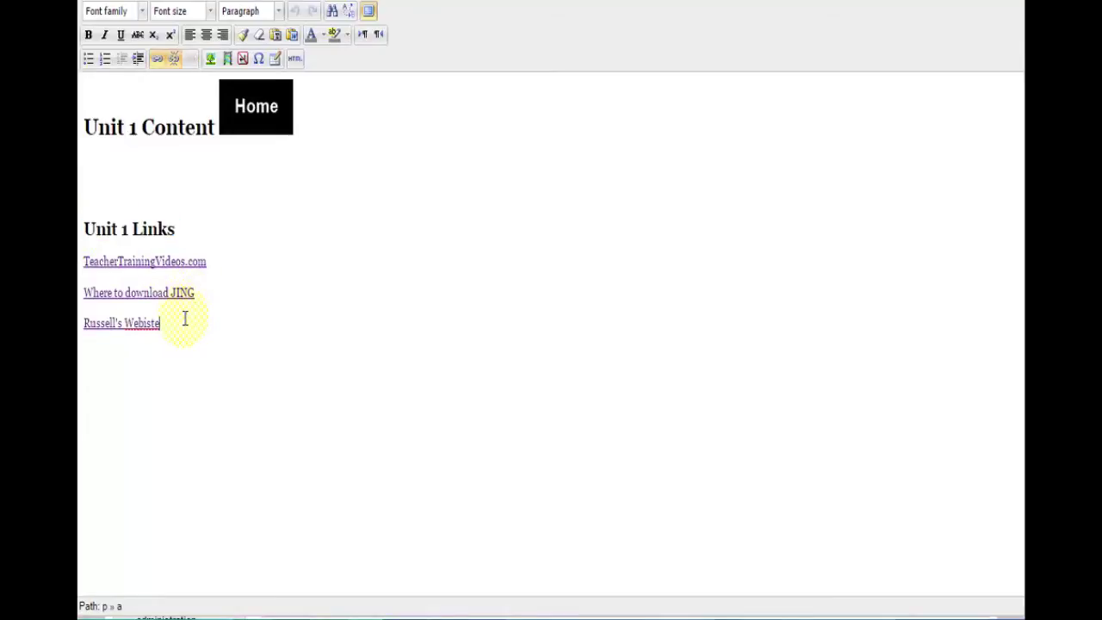
{"action": "key", "text": "Return"}
{"action": "key", "text": "ctrl+v"}
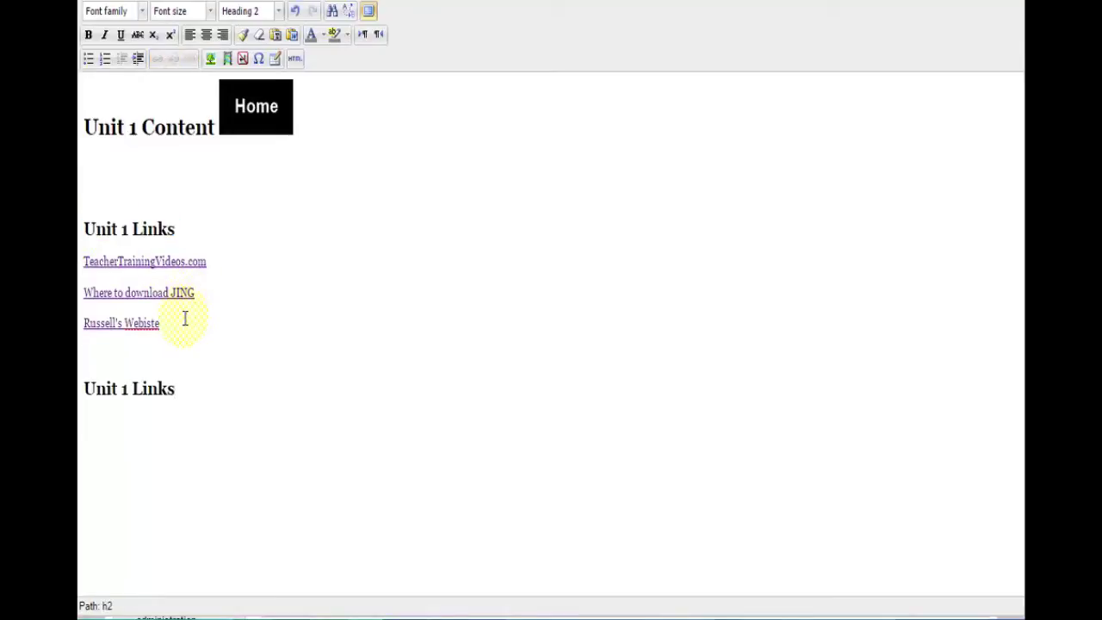
{"action": "key", "text": "BackSpace"}
{"action": "key", "text": "BackSpace"}
{"action": "key", "text": "BackSpace"}
{"action": "key", "text": "BackSpace"}
{"action": "key", "text": "BackSpace"}
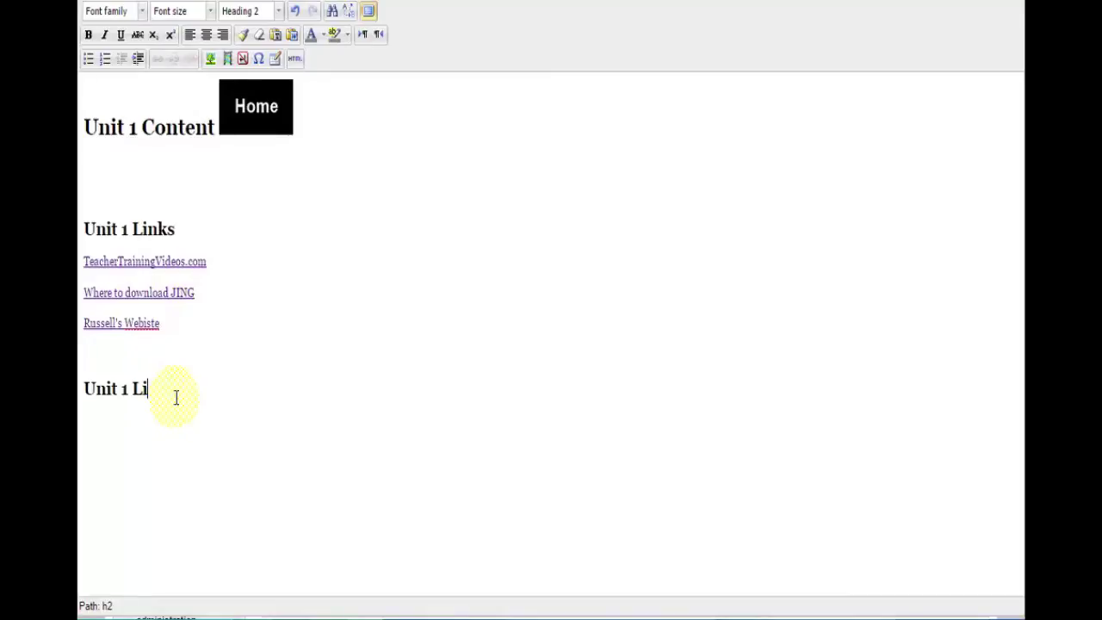
{"action": "type", "text": "Vis"}
{"action": "key", "text": "BackSpace"}
{"action": "type", "text": "deos"}
Paste another copy of the links heading below "Unit 1 Videos" and reword it as "Unit 1 Handouts"
{"action": "key", "text": "Return"}
{"action": "key", "text": "ctrl+v"}
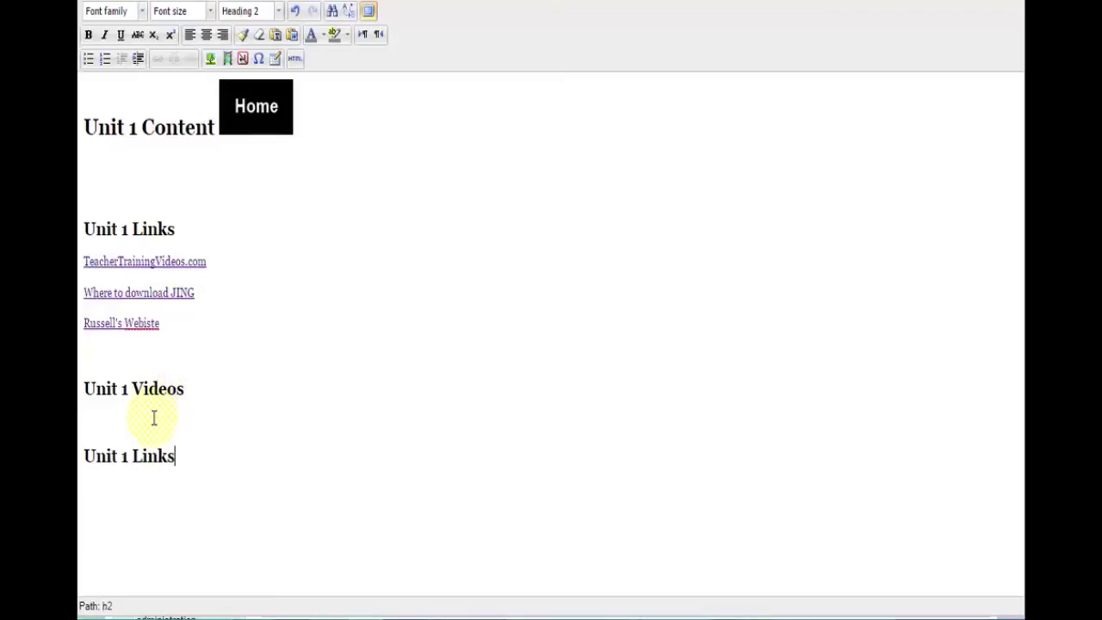
{"action": "key", "text": "BackSpace"}
{"action": "key", "text": "BackSpace"}
{"action": "key", "text": "BackSpace"}
{"action": "key", "text": "BackSpace"}
{"action": "key", "text": "BackSpace"}
{"action": "type", "text": "Hanou"}
{"action": "key", "text": "BackSpace"}
{"action": "type", "text": "douts"}
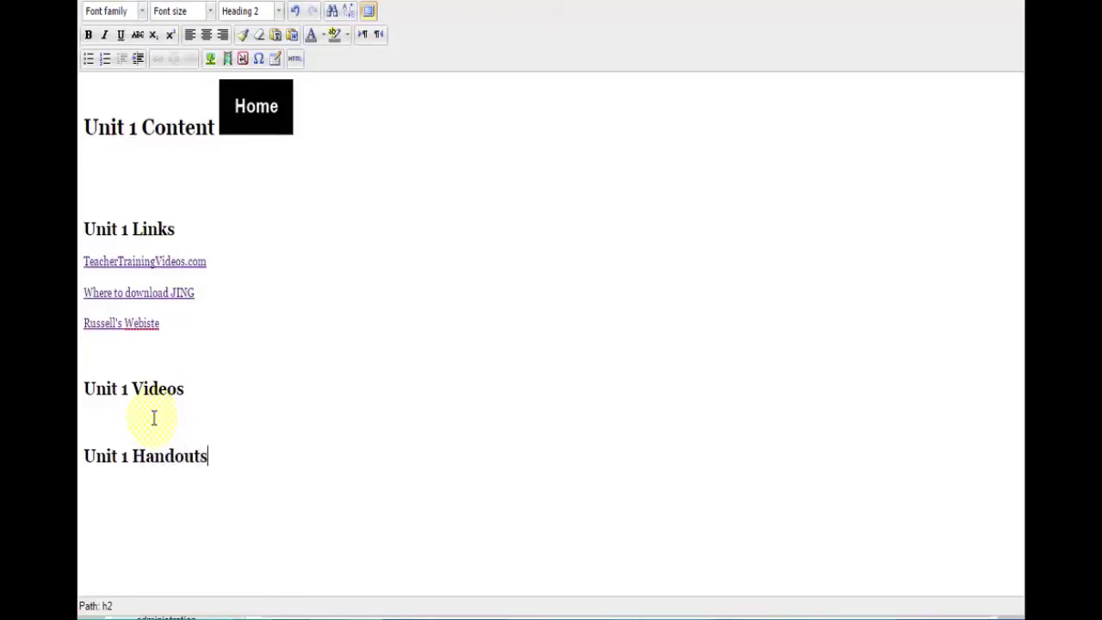
Add a blank line below the Unit 1 Videos heading and remove one below the Unit 1 Content heading
{"action": "left_click", "coordinate": [195, 389]}
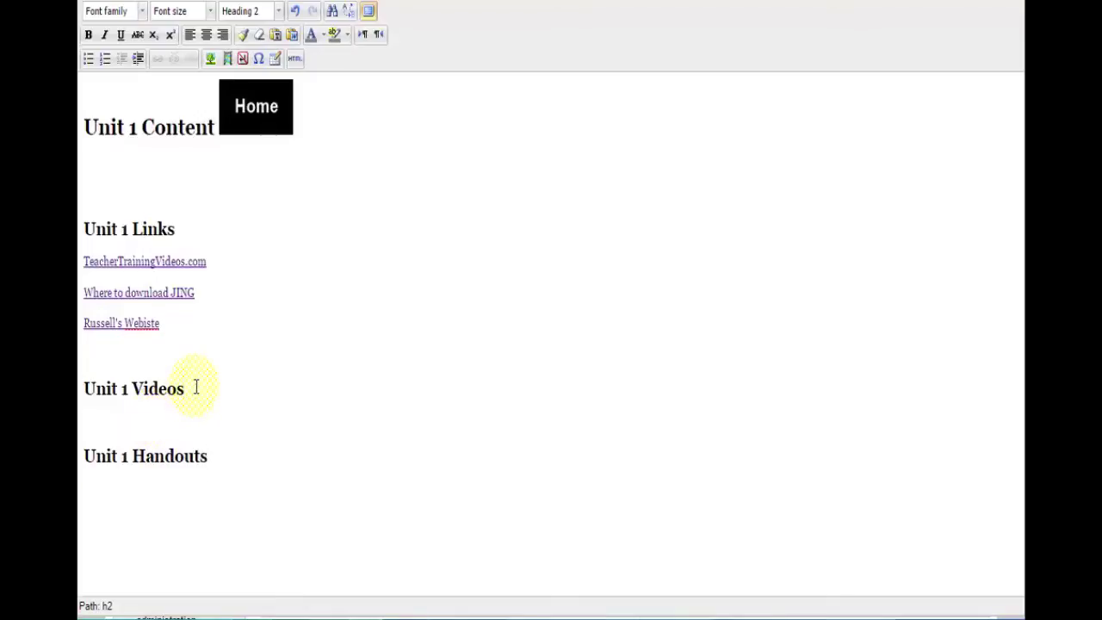
{"action": "key", "text": "Return"}
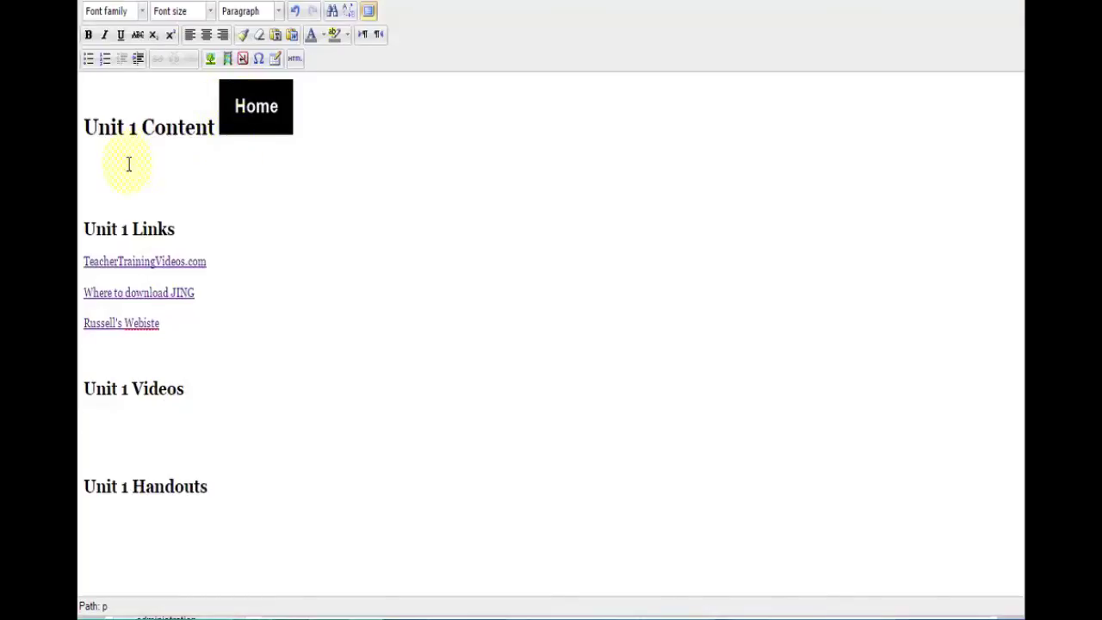
{"action": "left_click", "coordinate": [184, 180]}
{"action": "key", "text": "BackSpace"}
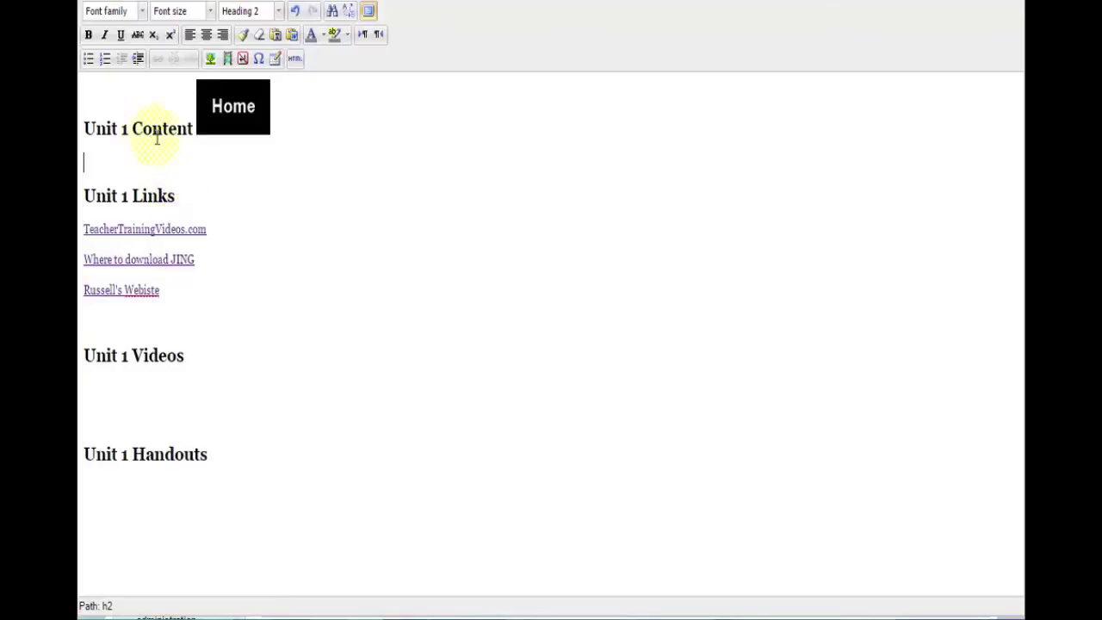
Set the font size of the "Unit 1 Content" heading text to 6 (24pt)
{"action": "left_click_drag", "start_coordinate": [187, 129], "coordinate": [84, 129]}
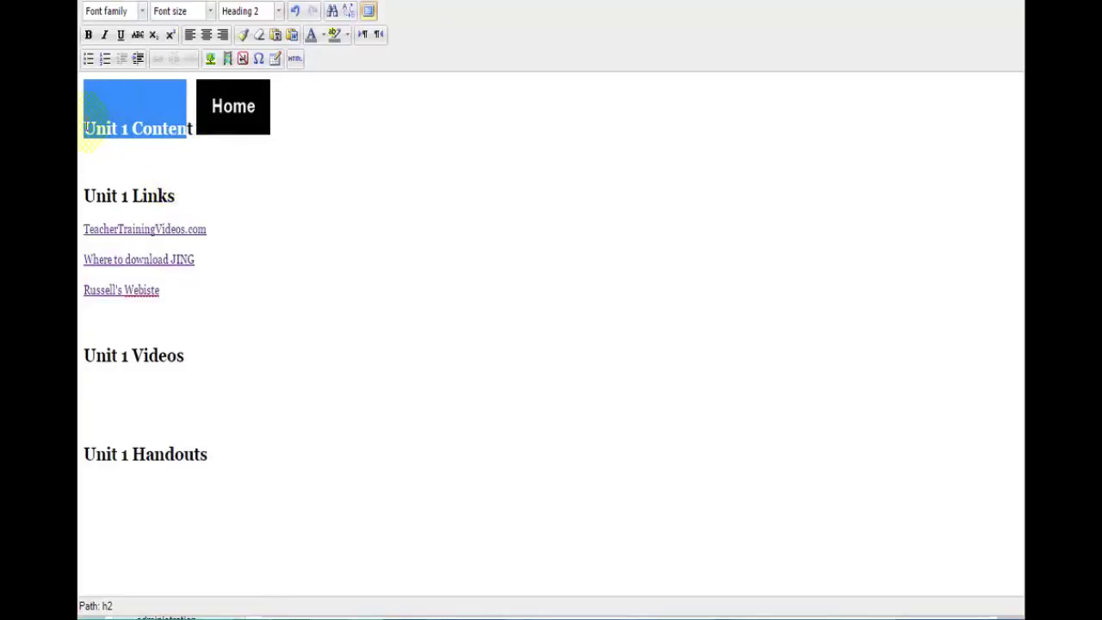
{"action": "left_click", "coordinate": [143, 170]}
{"action": "left_click_drag", "start_coordinate": [193, 129], "coordinate": [82, 127]}
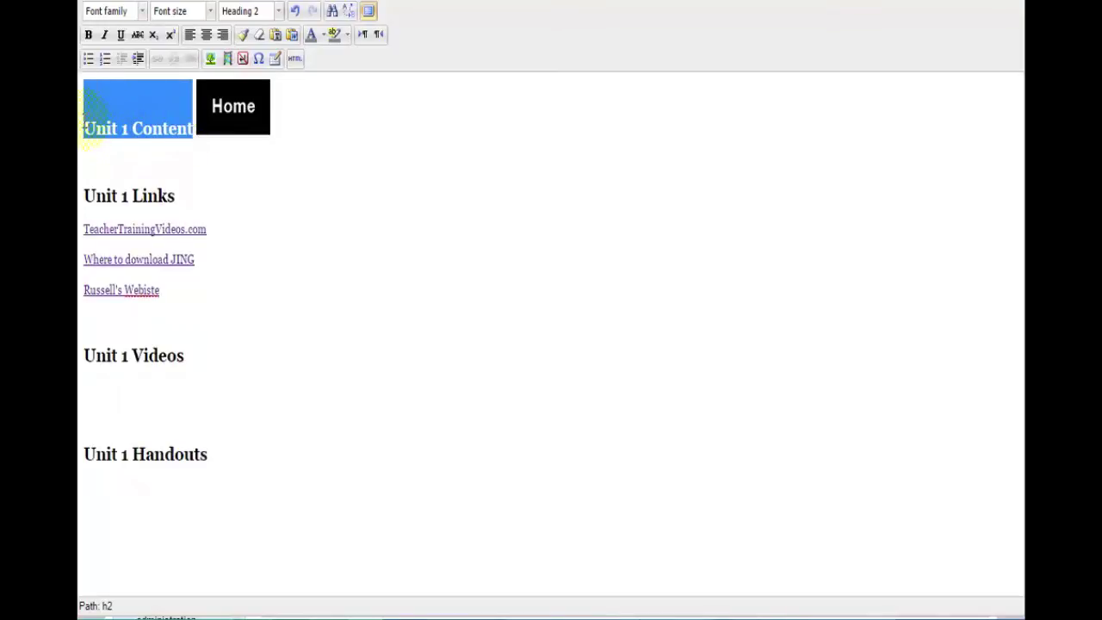
{"action": "left_click", "coordinate": [208, 12]}
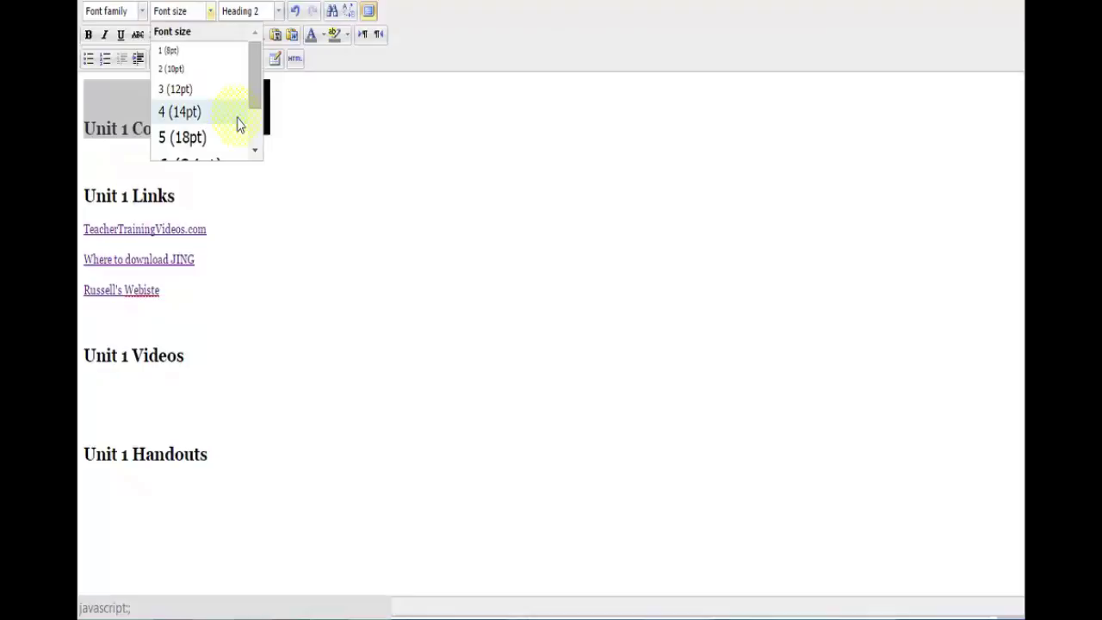
{"action": "left_click_drag", "start_coordinate": [254, 94], "coordinate": [254, 130]}
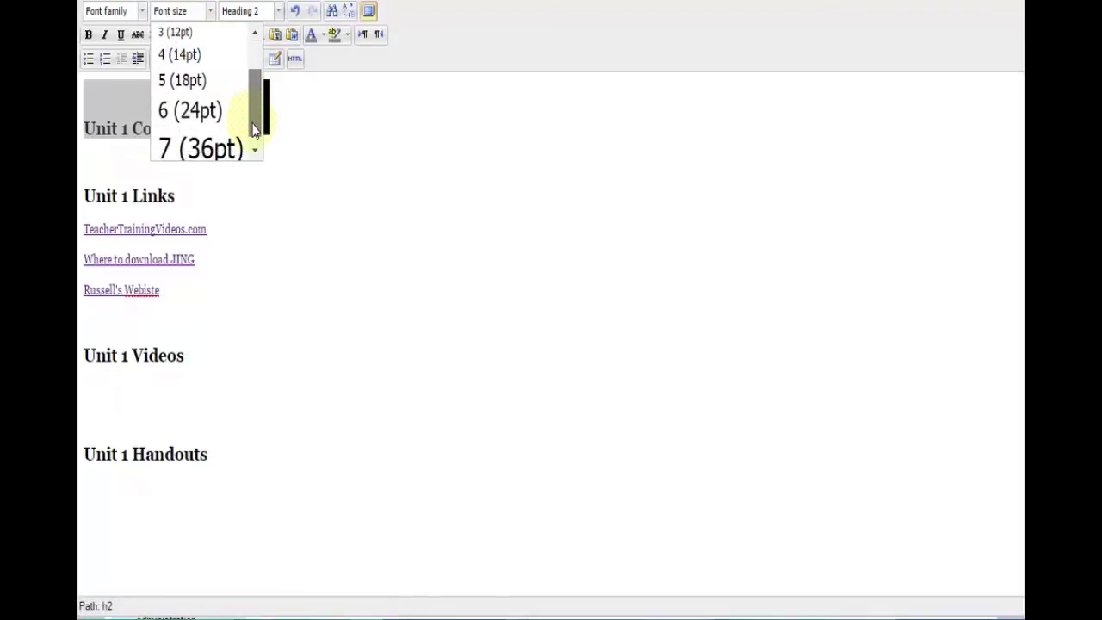
{"action": "left_click", "coordinate": [208, 118]}
{"action": "left_click", "coordinate": [186, 215]}
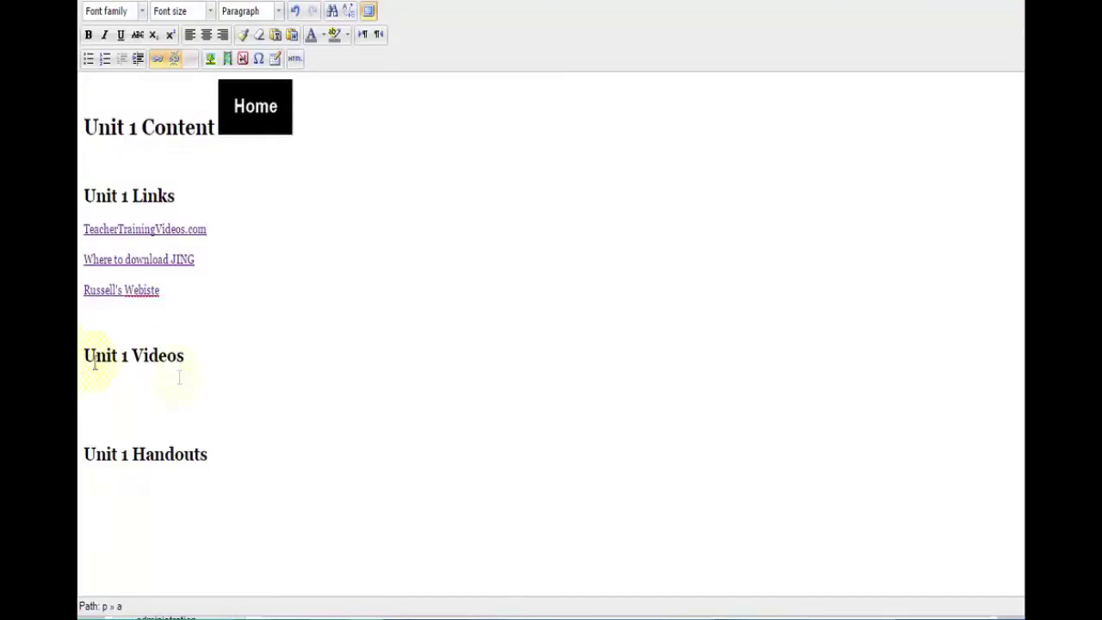
Add a line below the "Unit 1 Videos" heading and search YouTube videos for "JING" as Moodle media to insert
{"action": "left_click", "coordinate": [205, 353]}
{"action": "key", "text": "Return"}
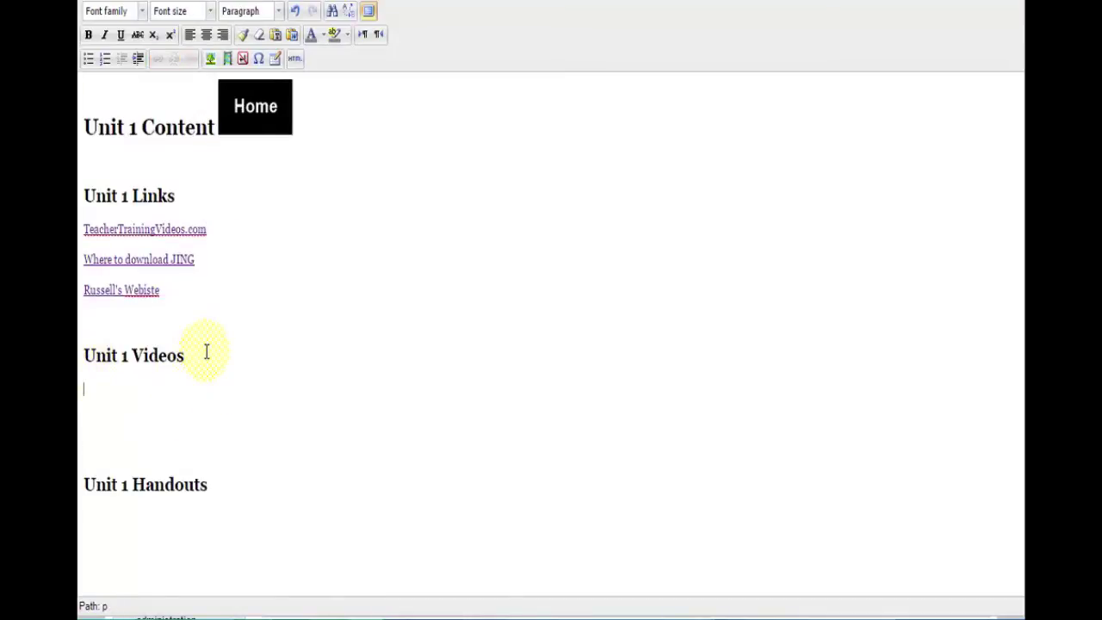
{"action": "left_click", "coordinate": [229, 61]}
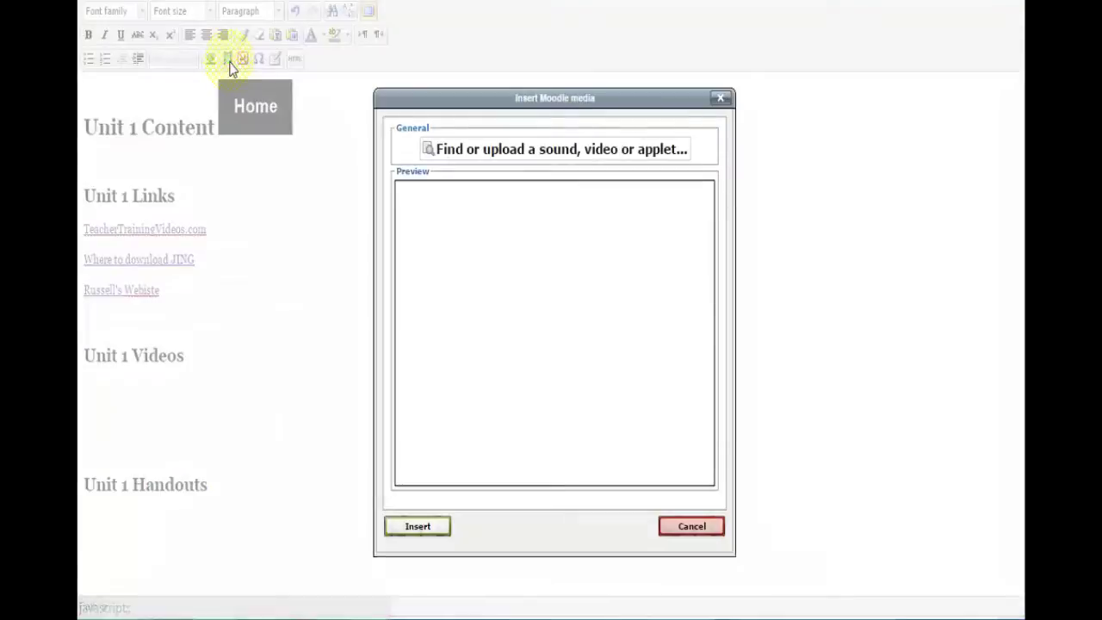
{"action": "left_click", "coordinate": [480, 158]}
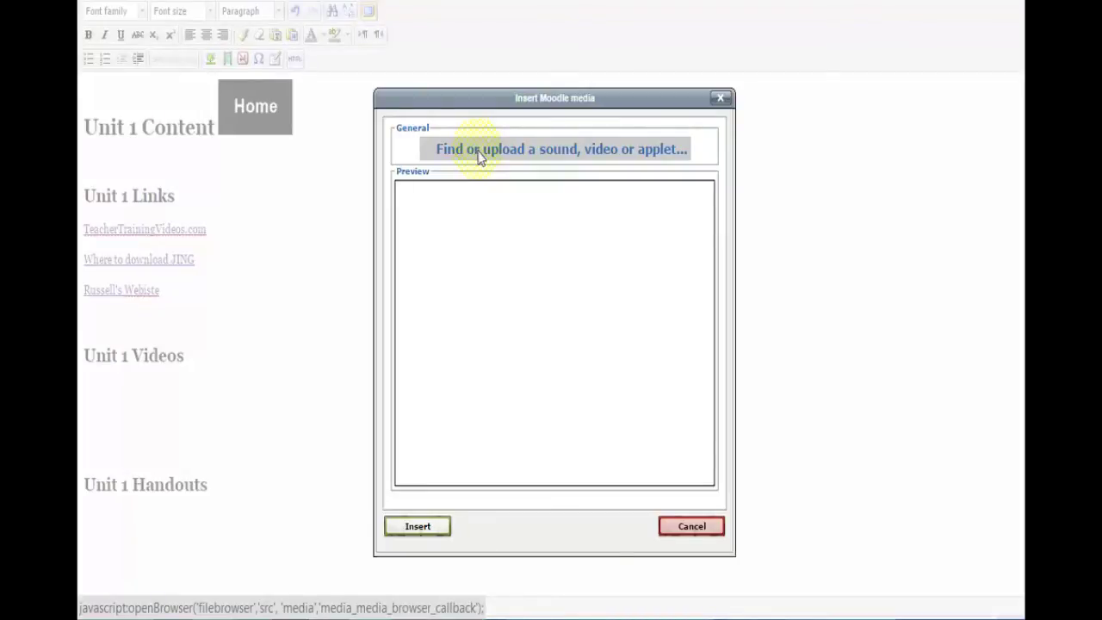
{"action": "left_click", "coordinate": [277, 226]}
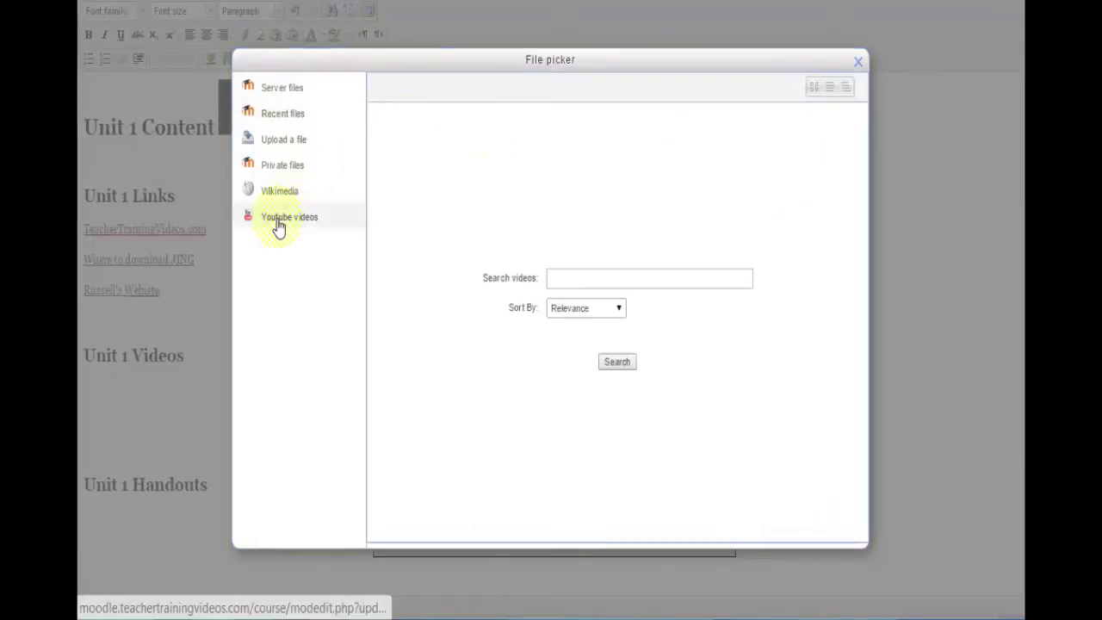
{"action": "left_click", "coordinate": [618, 277]}
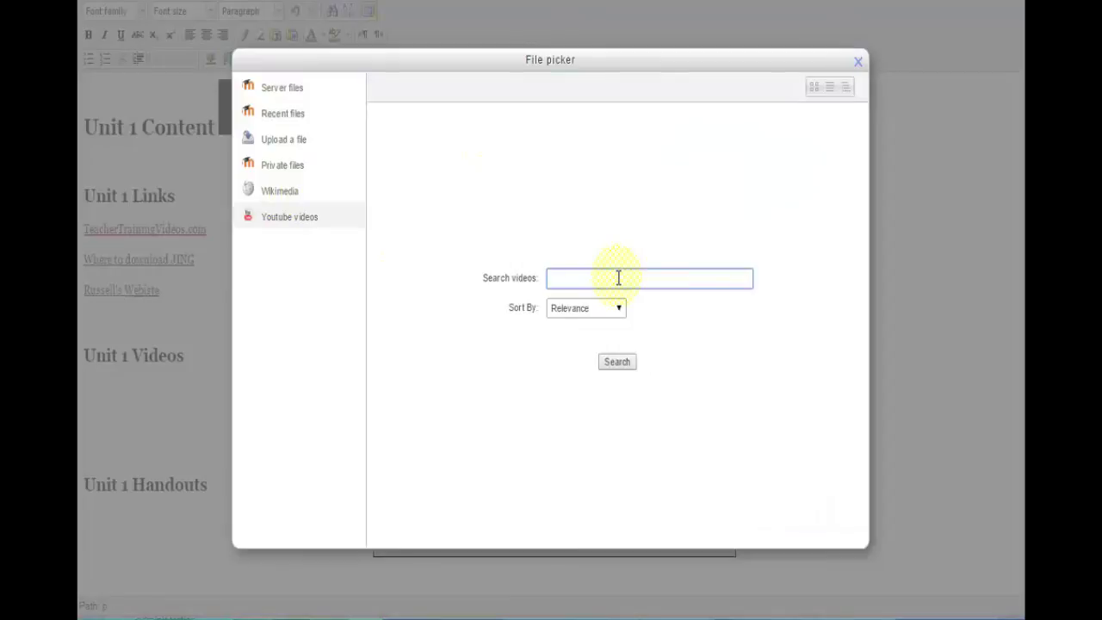
{"action": "type", "text": "JING"}
{"action": "left_click", "coordinate": [617, 362]}
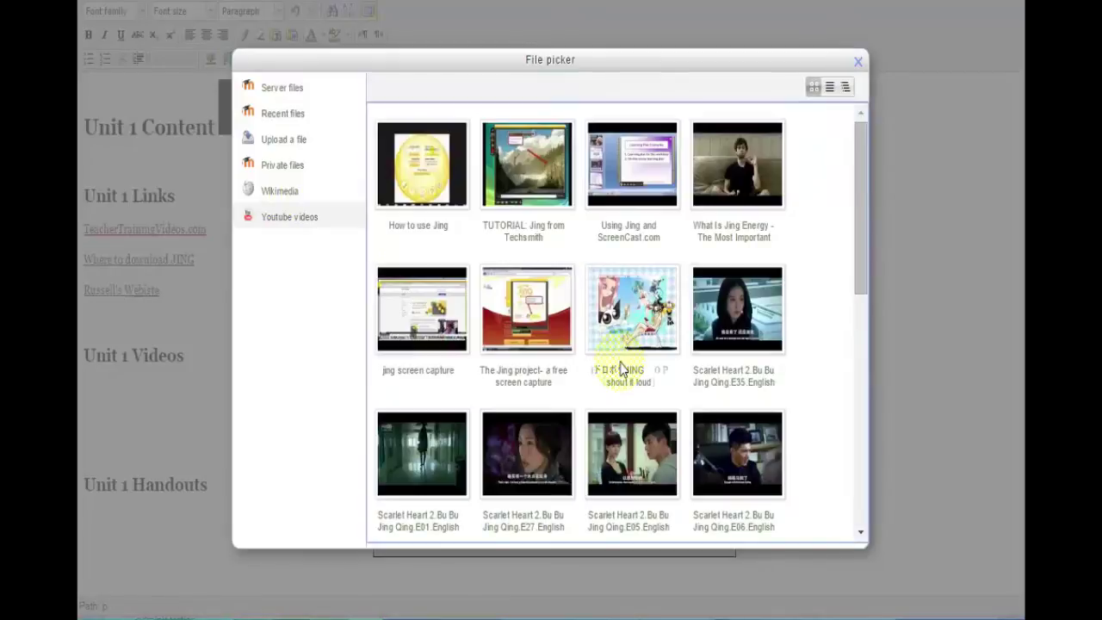
Select the video "How to use Jing" from the results and insert it under the Unit 1 Videos heading
{"action": "left_click", "coordinate": [407, 169]}
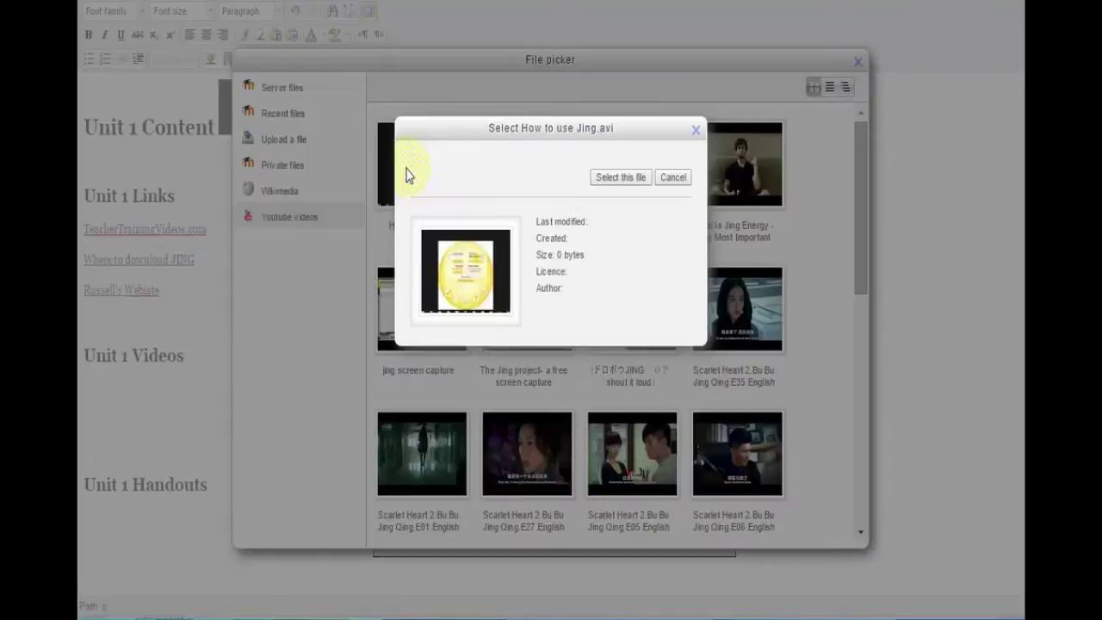
{"action": "left_click", "coordinate": [608, 179]}
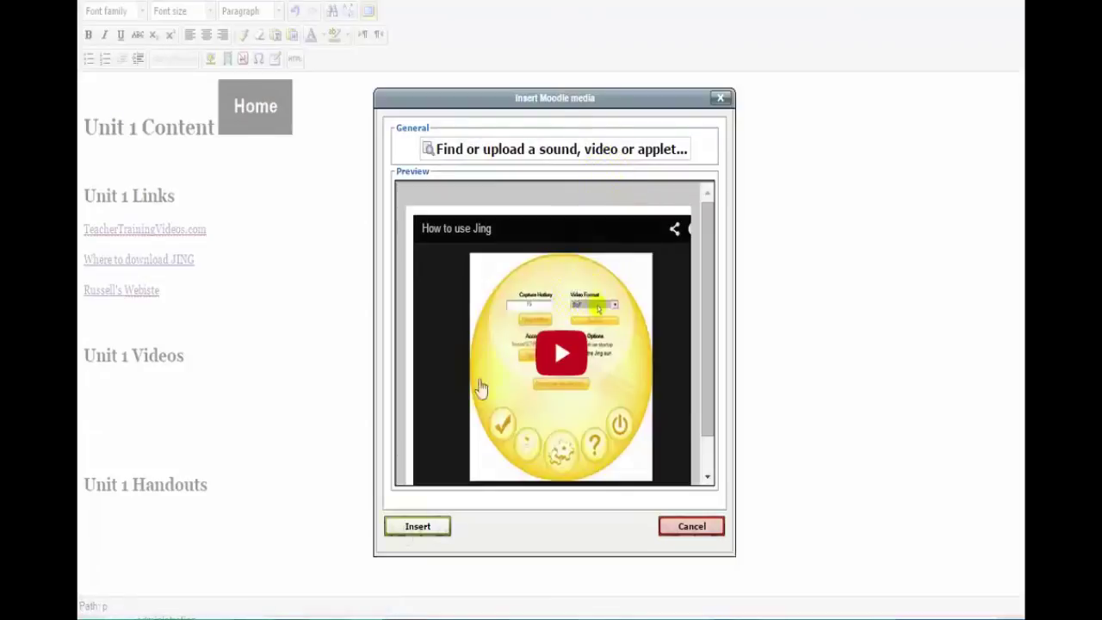
{"action": "left_click", "coordinate": [418, 526]}
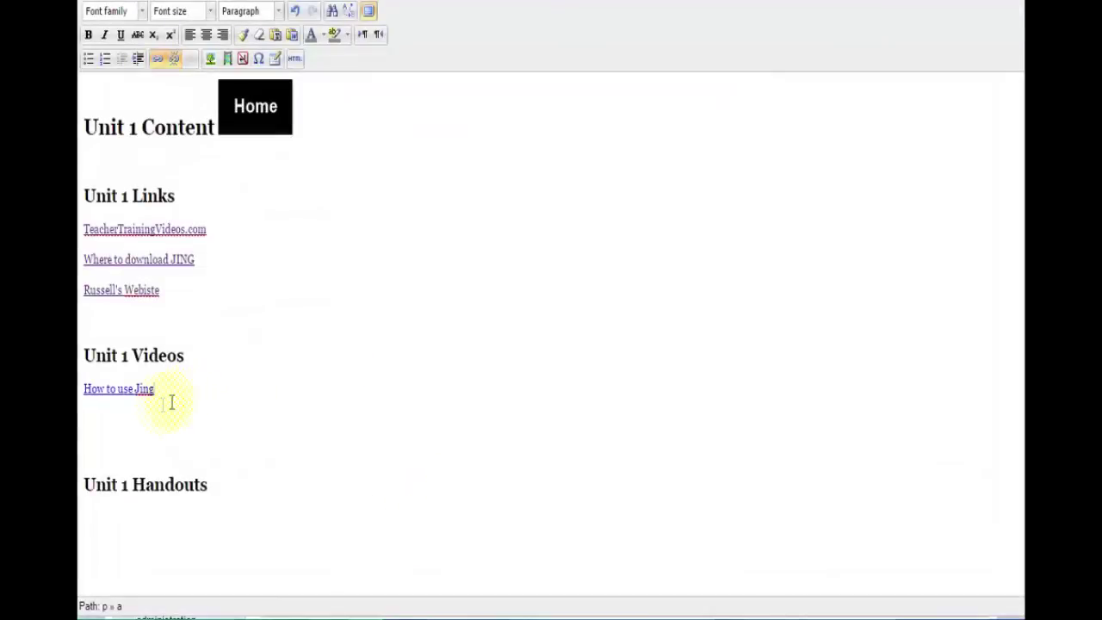
Leave the full-screen editor, save the page and return to the course, and turn course editing off
{"action": "left_click", "coordinate": [368, 12]}
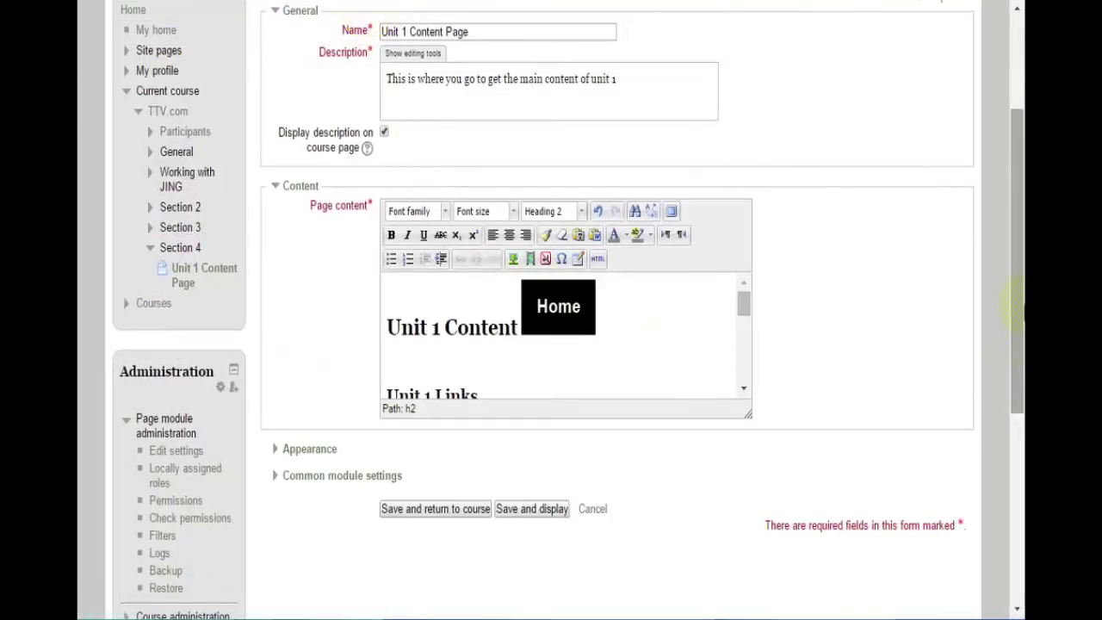
{"action": "scroll", "coordinate": [1016, 302], "scroll_direction": "down", "scroll_amount": 1}
{"action": "left_click", "coordinate": [459, 483]}
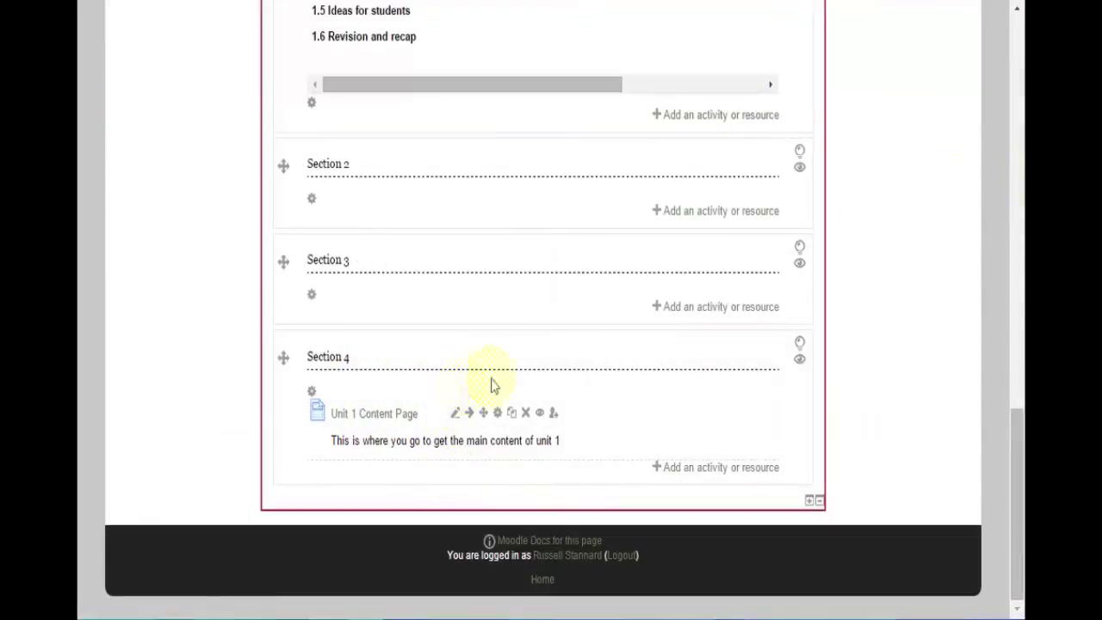
{"action": "left_click_drag", "start_coordinate": [1016, 439], "coordinate": [1016, 183]}
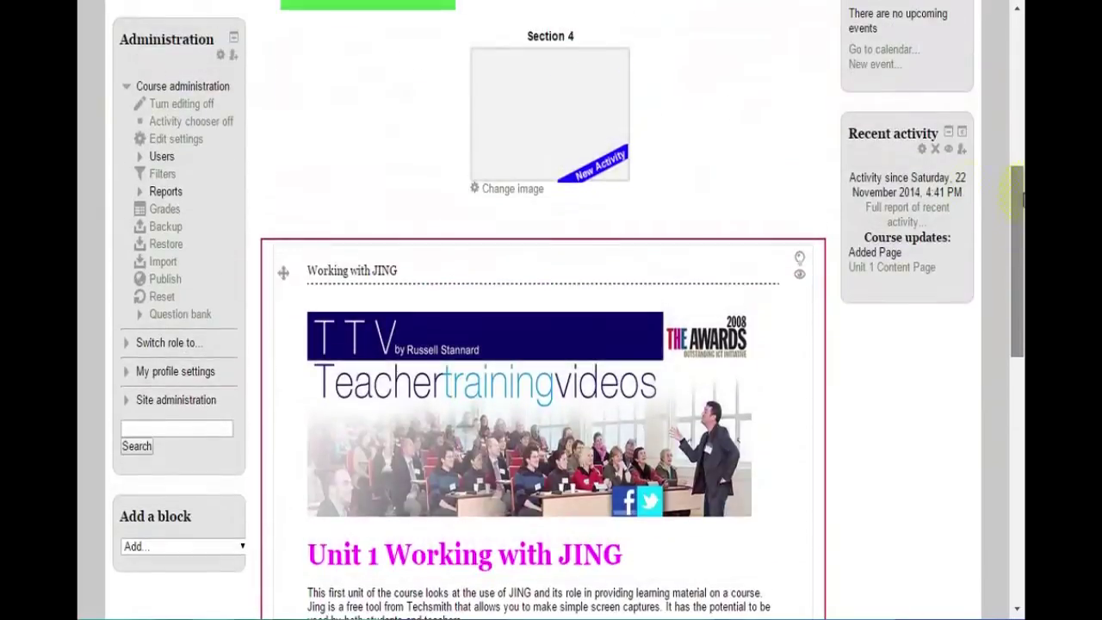
{"action": "left_click", "coordinate": [199, 105]}
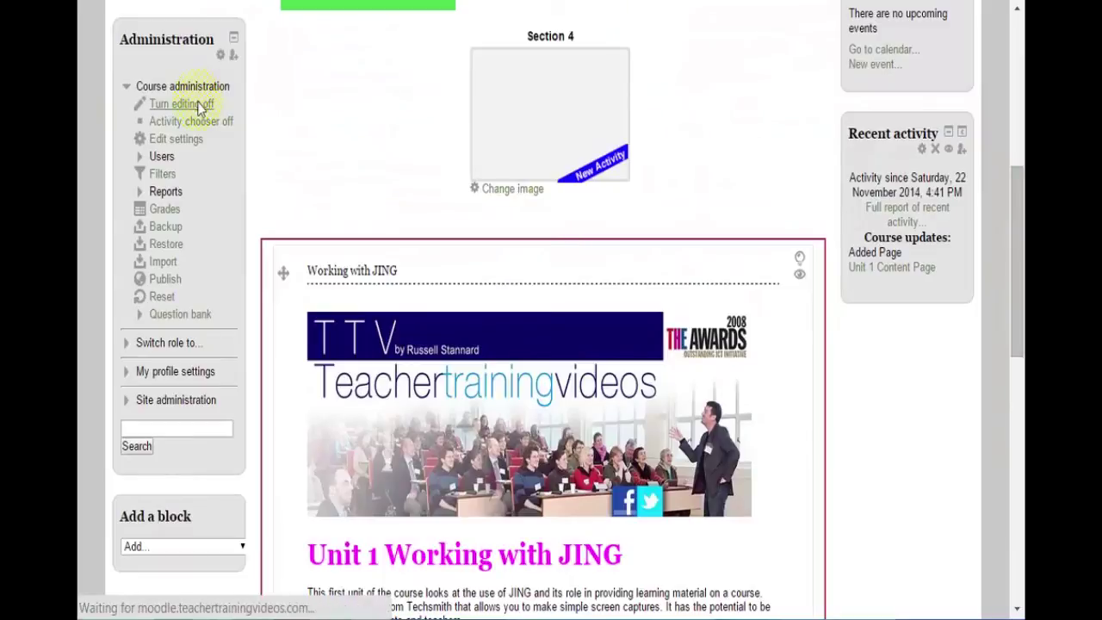
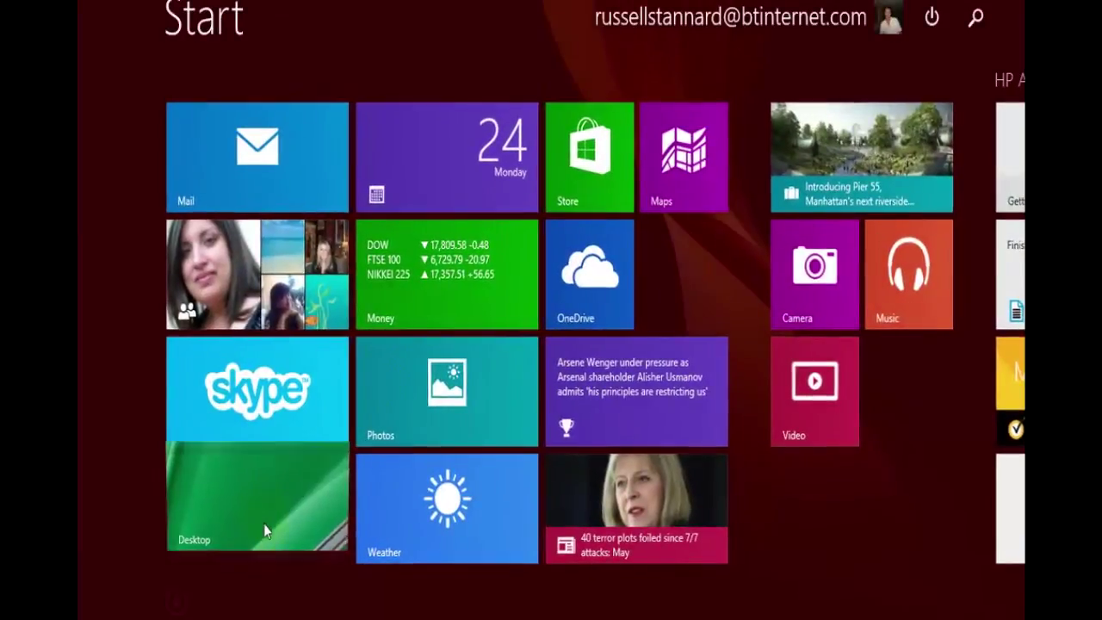
Switch back to the Moodle course on the desktop and add a new Page resource to Section 4
{"action": "left_click", "coordinate": [264, 523]}
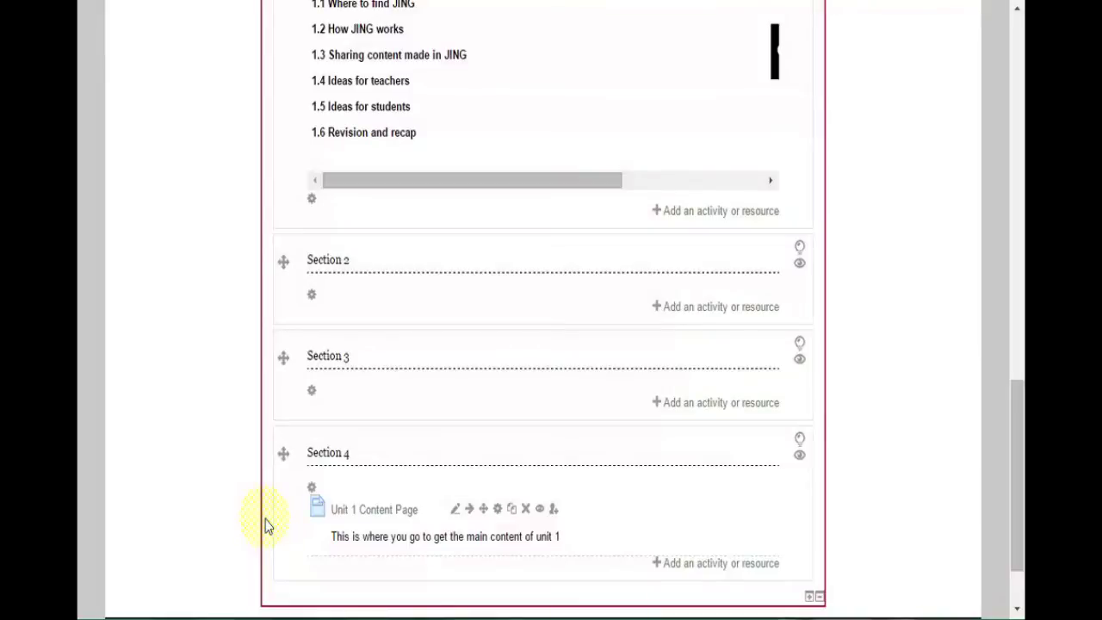
{"action": "left_click_drag", "start_coordinate": [1014, 409], "coordinate": [1016, 446]}
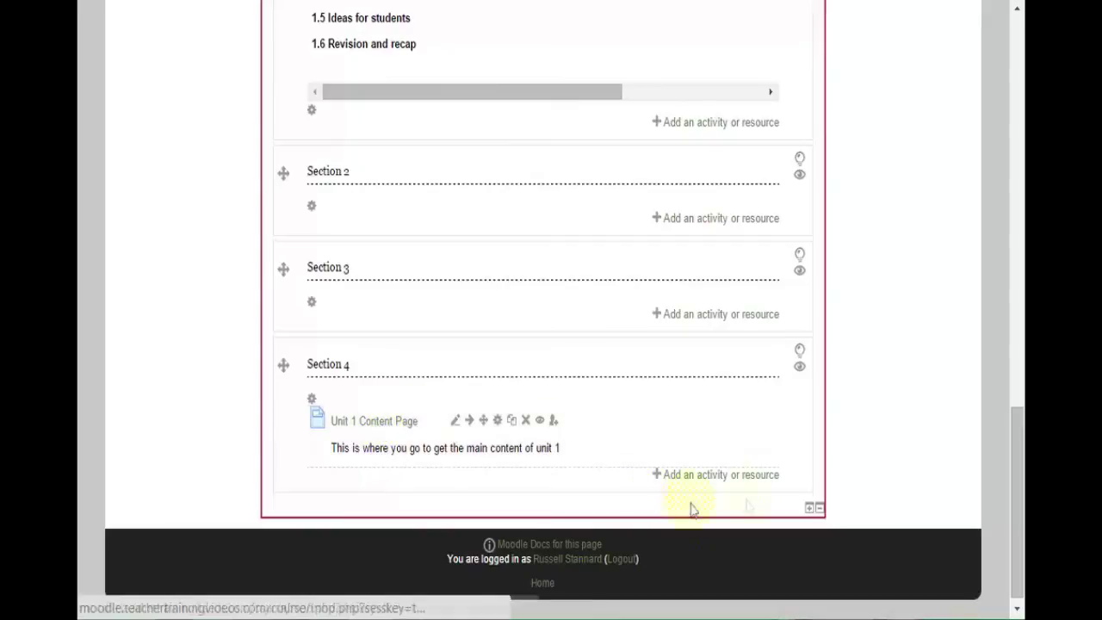
{"action": "left_click", "coordinate": [713, 478]}
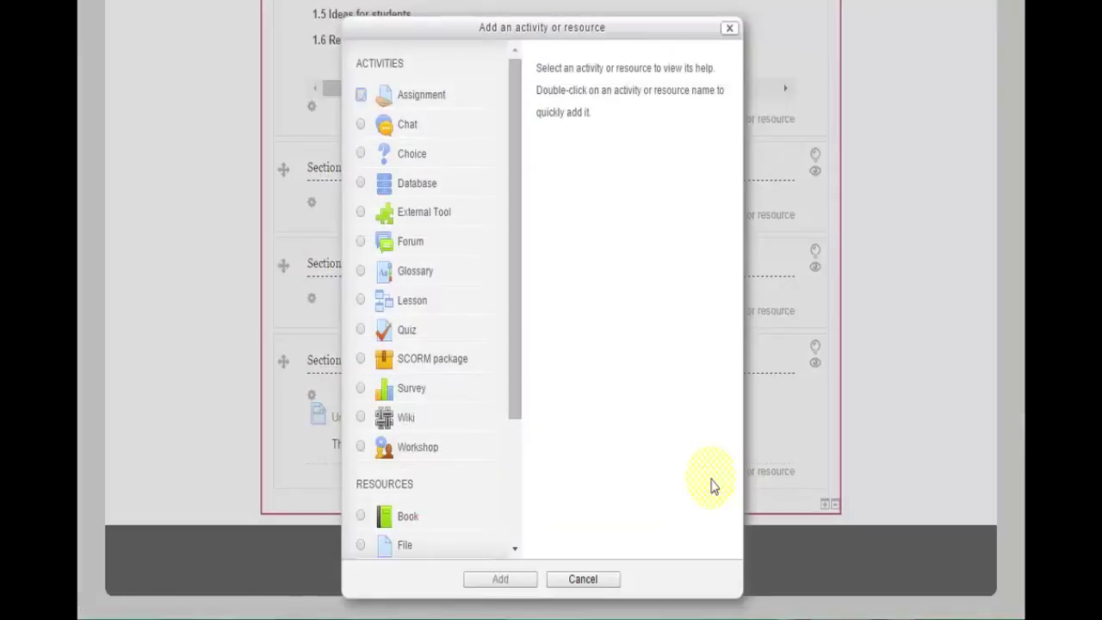
{"action": "left_click", "coordinate": [728, 30]}
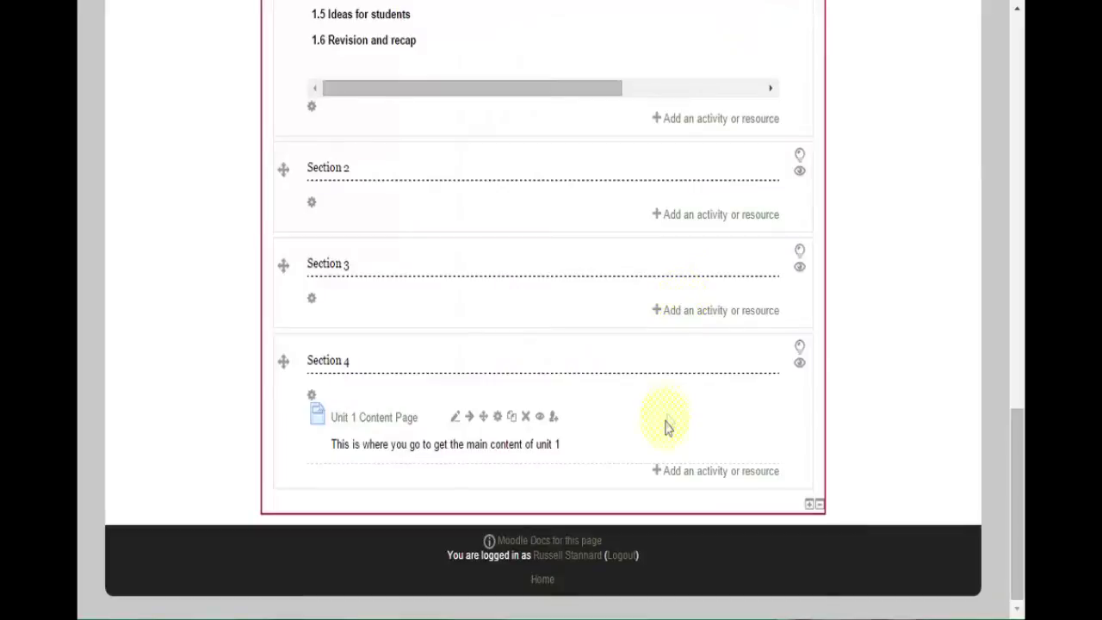
{"action": "left_click", "coordinate": [688, 482]}
{"action": "left_click_drag", "start_coordinate": [518, 290], "coordinate": [514, 484]}
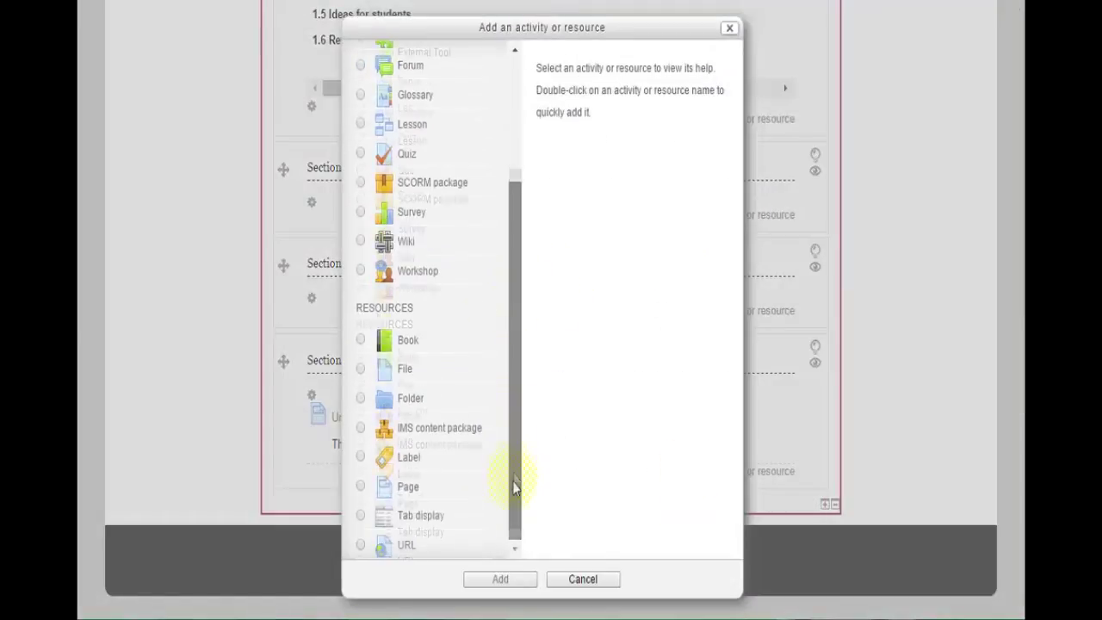
{"action": "left_click", "coordinate": [361, 487]}
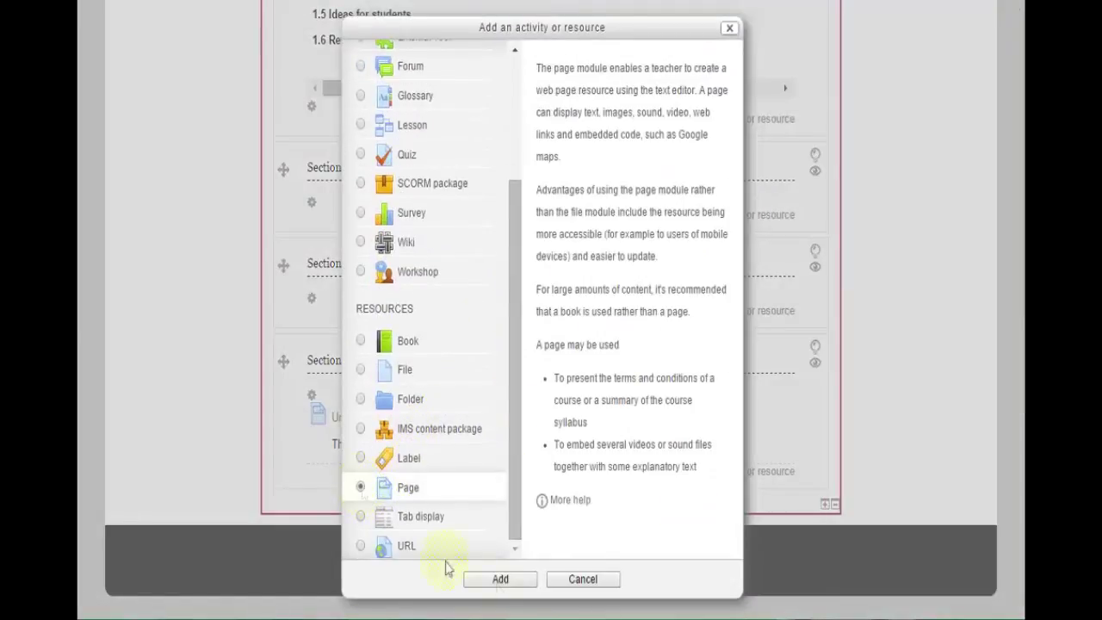
{"action": "left_click", "coordinate": [499, 581]}
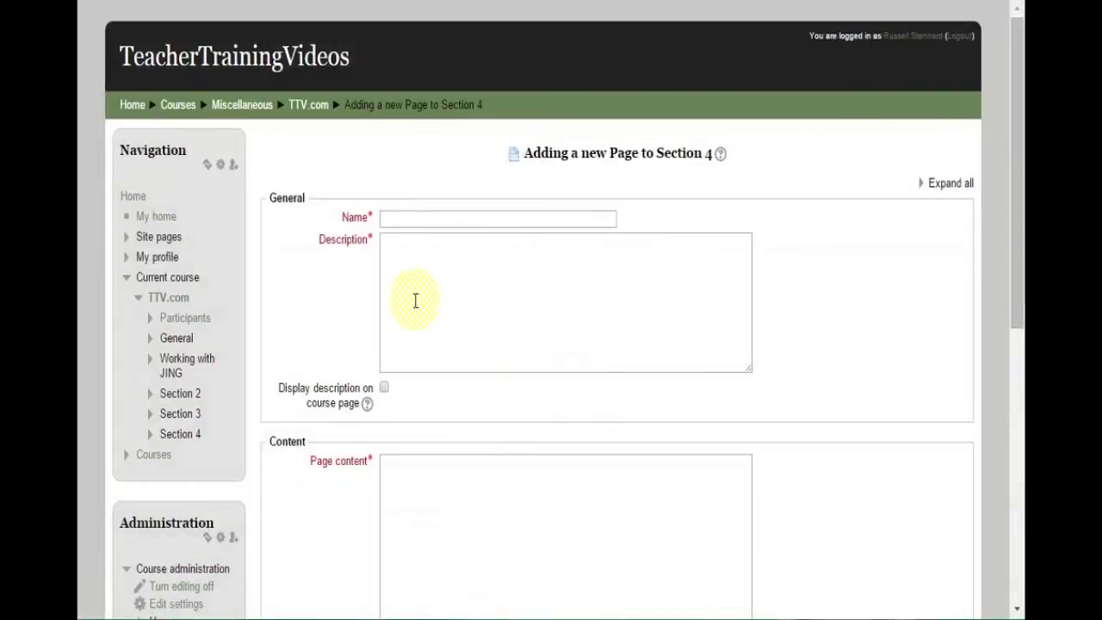
Name the new page "JinG Article" and enter "Article on Flpped Classroom" plus a new line in the full-screen content editor
{"action": "left_click", "coordinate": [423, 218]}
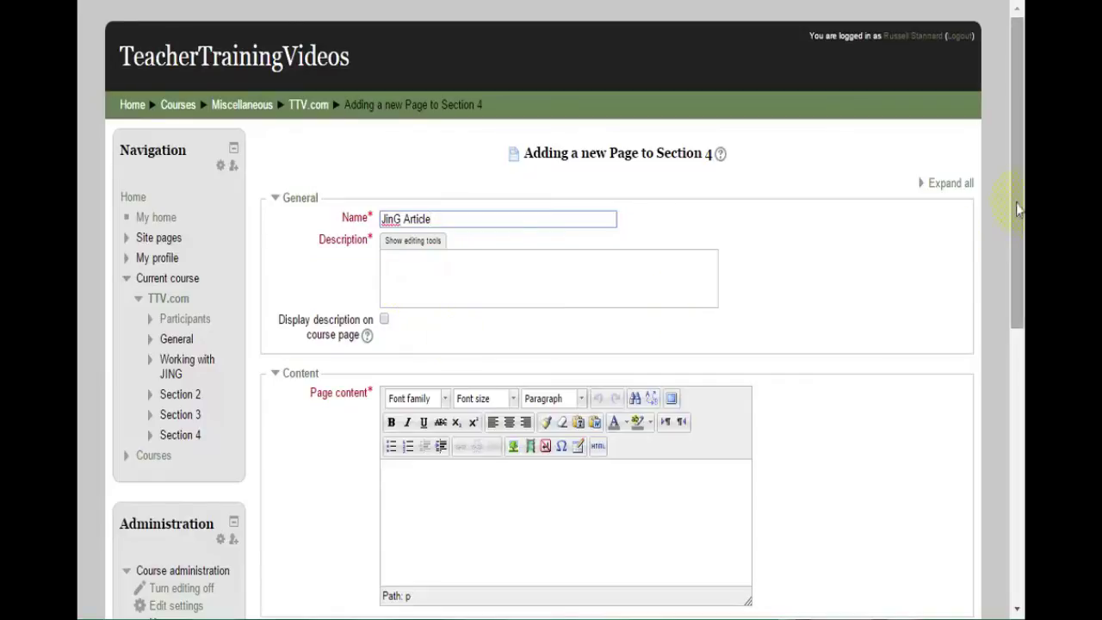
{"action": "scroll", "coordinate": [469, 197], "scroll_direction": "down", "scroll_amount": 3}
{"action": "left_click", "coordinate": [406, 363]}
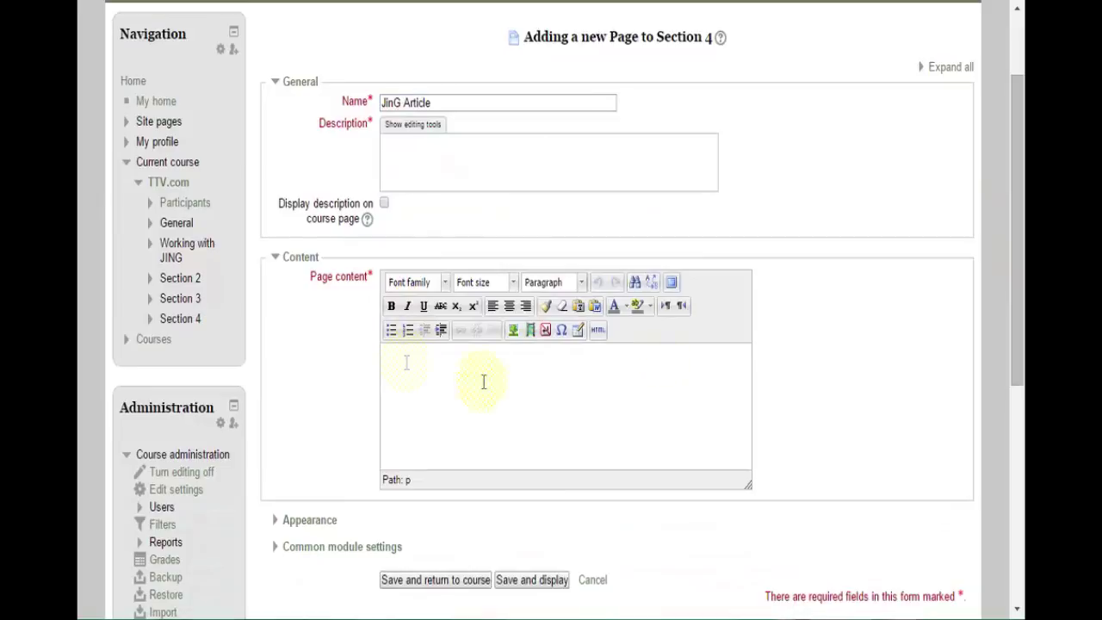
{"action": "left_click", "coordinate": [671, 281]}
{"action": "left_click", "coordinate": [135, 107]}
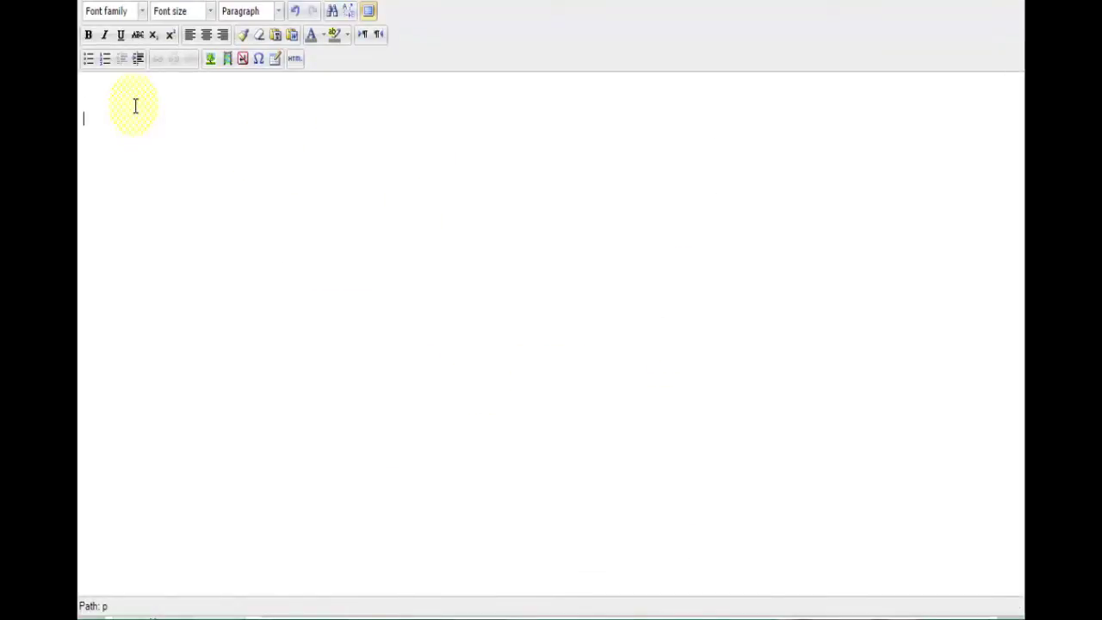
{"action": "type", "text": "Article on Flipped Classroom"}
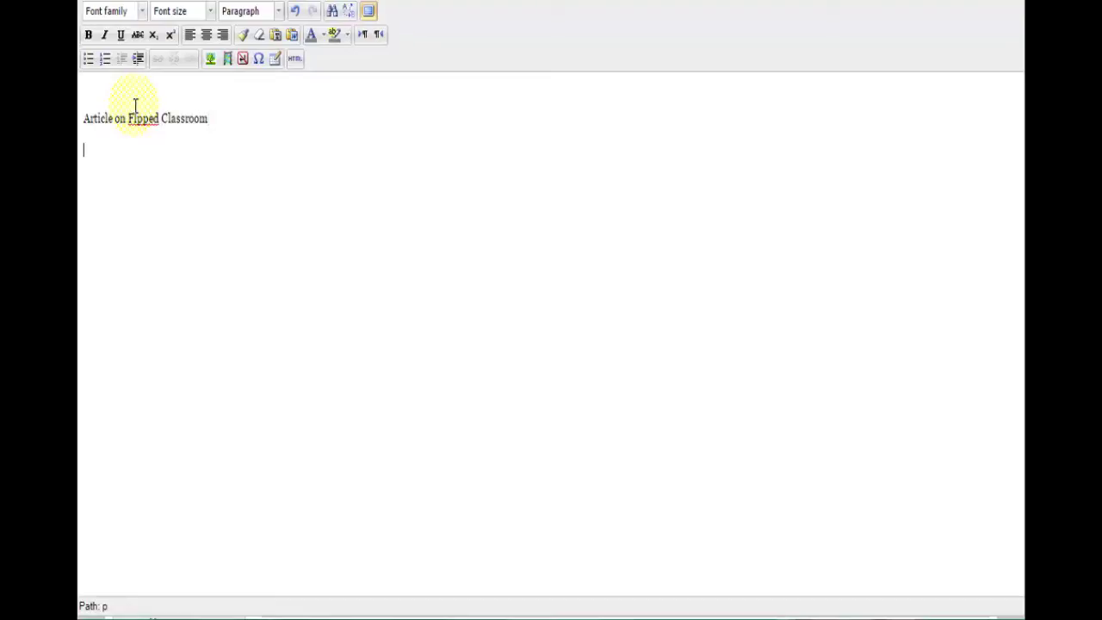
{"action": "key", "text": "Return"}
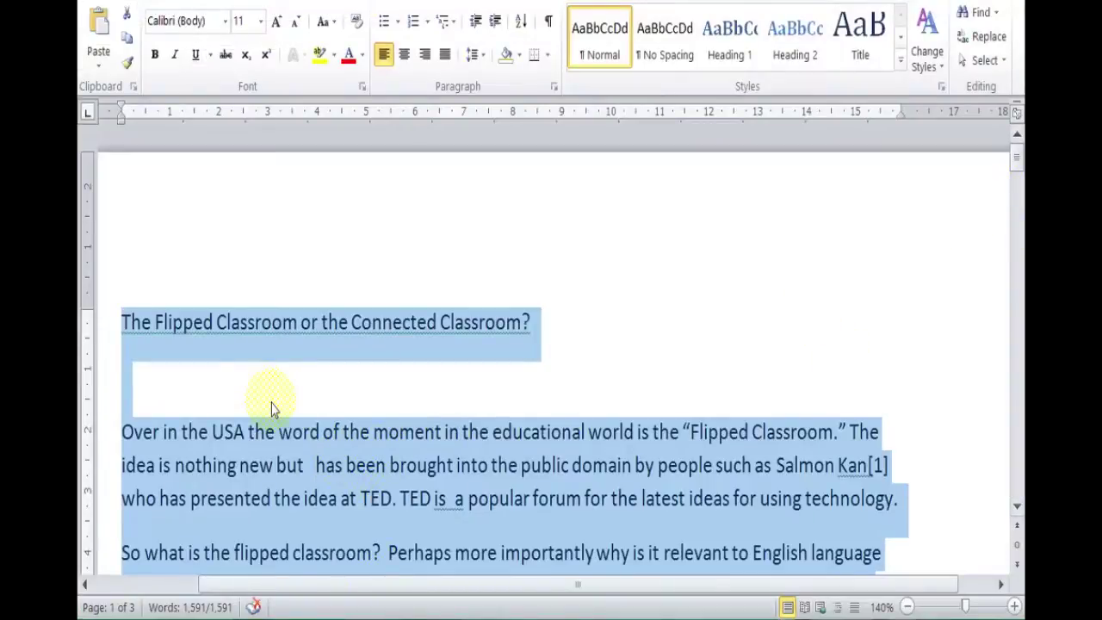
Copy the selected Flipped Classroom article in Word and switch back to the Moodle page editor
{"action": "right_click", "coordinate": [306, 443]}
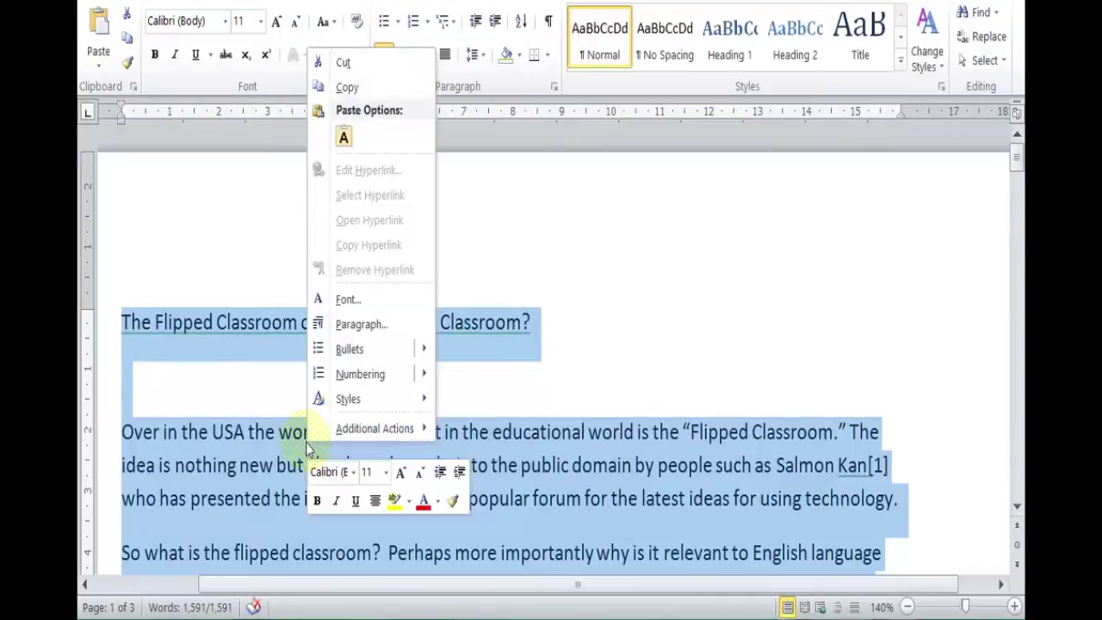
{"action": "left_click", "coordinate": [348, 87]}
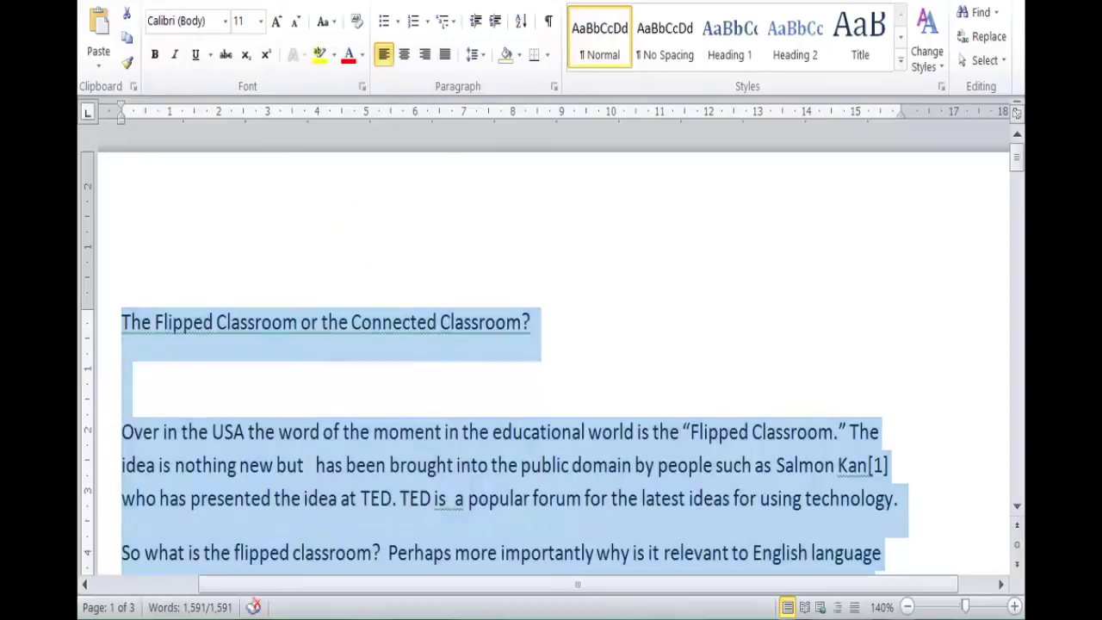
{"action": "left_click", "coordinate": [298, 617]}
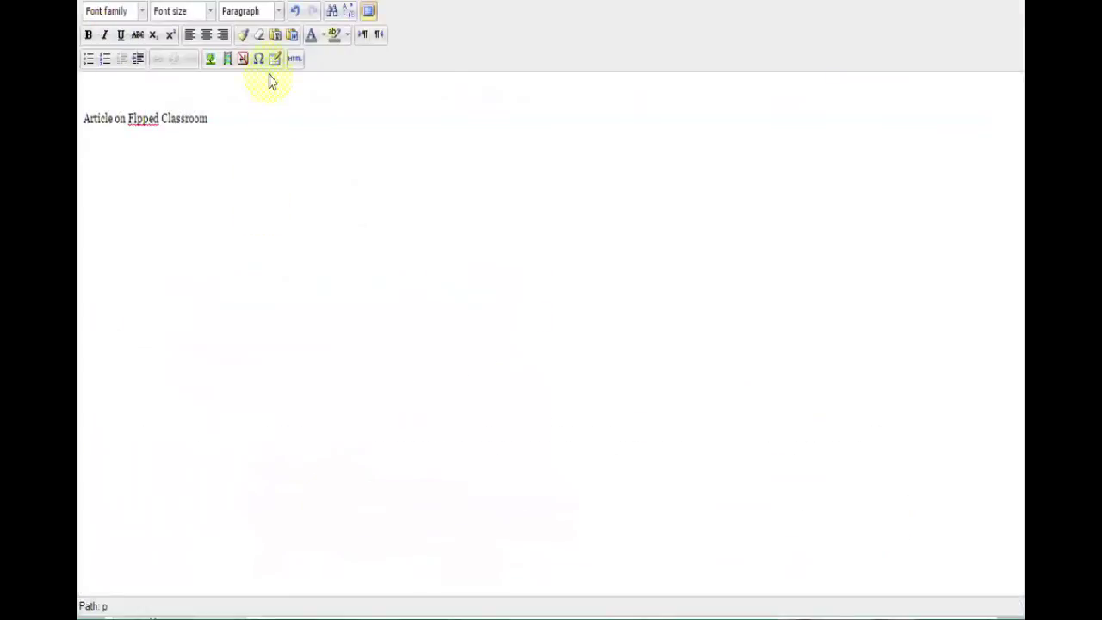
Insert the copied article below the "Article on Flpped Classroom" line using Paste from Word
{"action": "left_click", "coordinate": [293, 35]}
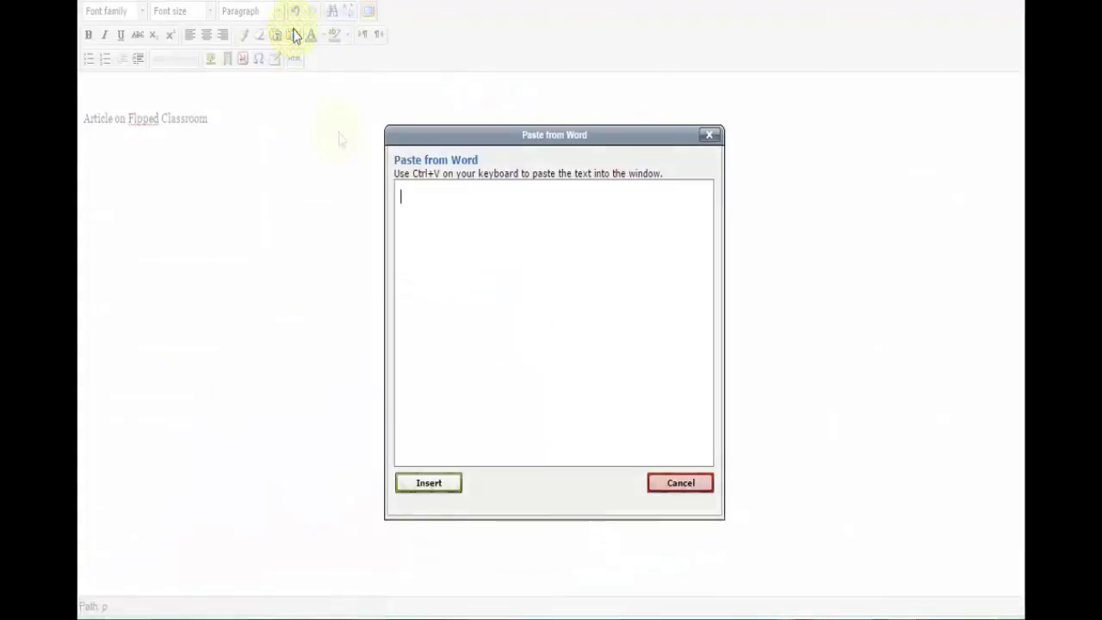
{"action": "right_click", "coordinate": [424, 217]}
{"action": "left_click", "coordinate": [465, 345]}
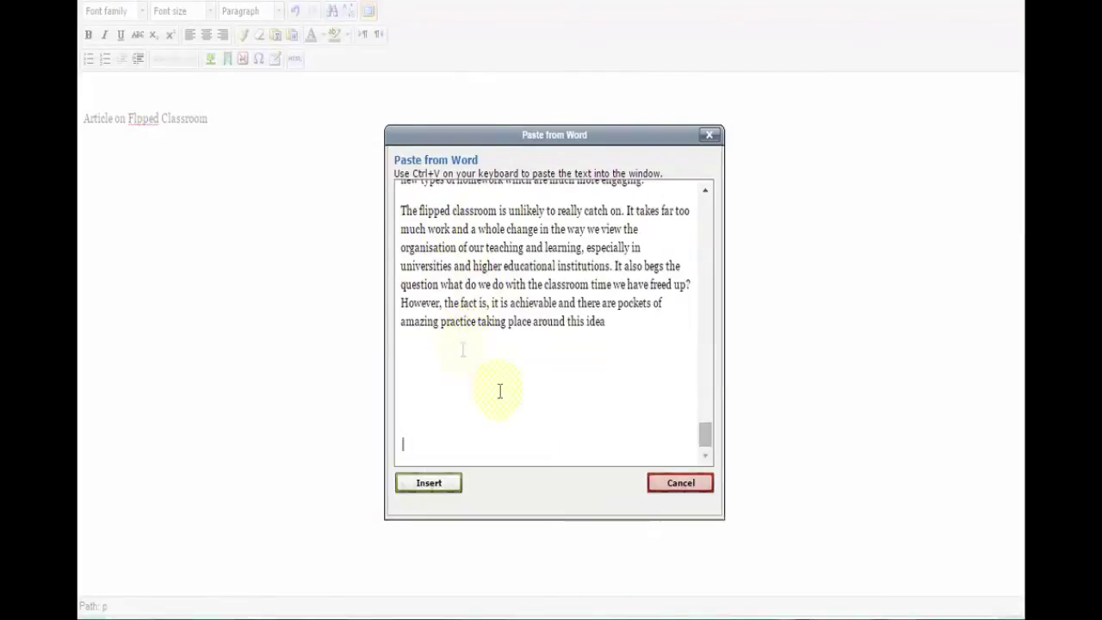
{"action": "left_click", "coordinate": [428, 483]}
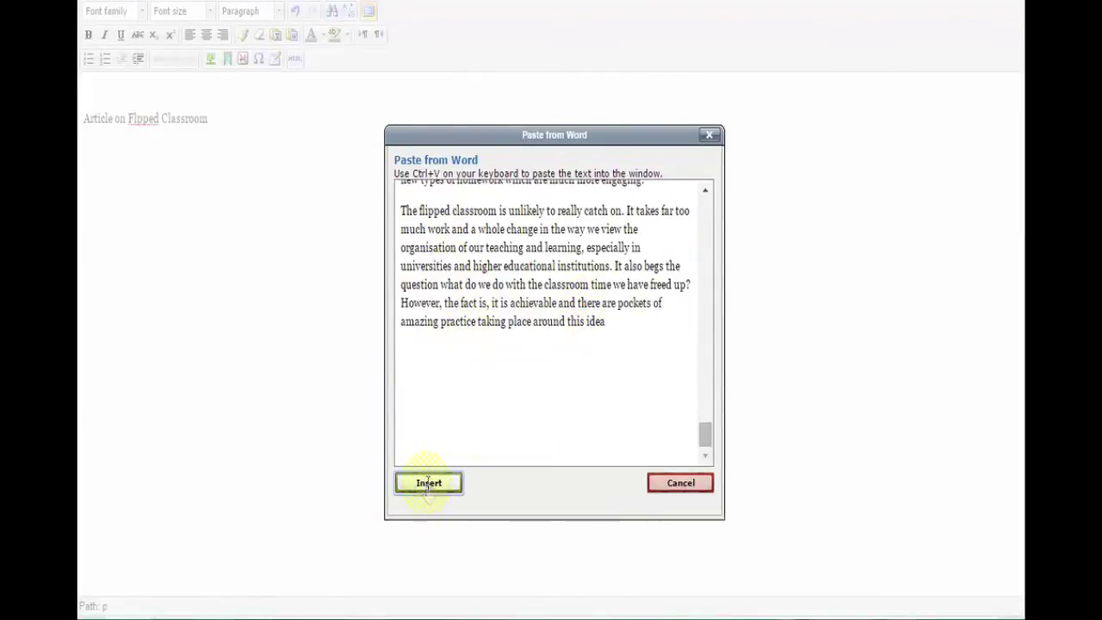
{"action": "left_click_drag", "start_coordinate": [1017, 440], "coordinate": [1016, 81]}
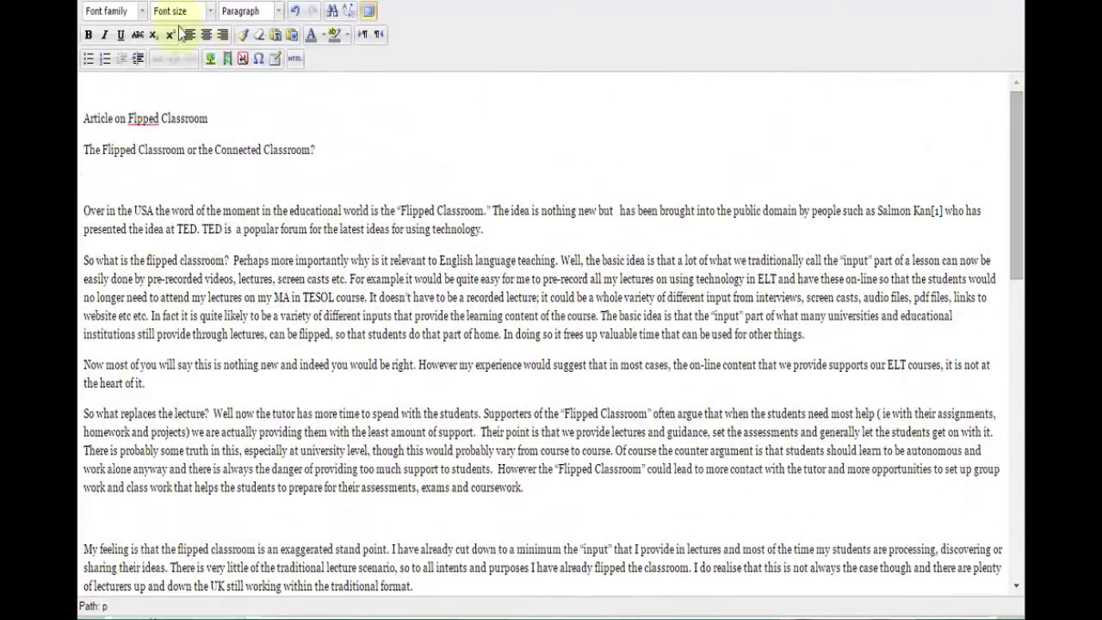
Delete the "Article on Flpped Classroom" text above the pasted article's title
{"action": "left_click_drag", "start_coordinate": [317, 150], "coordinate": [83, 148]}
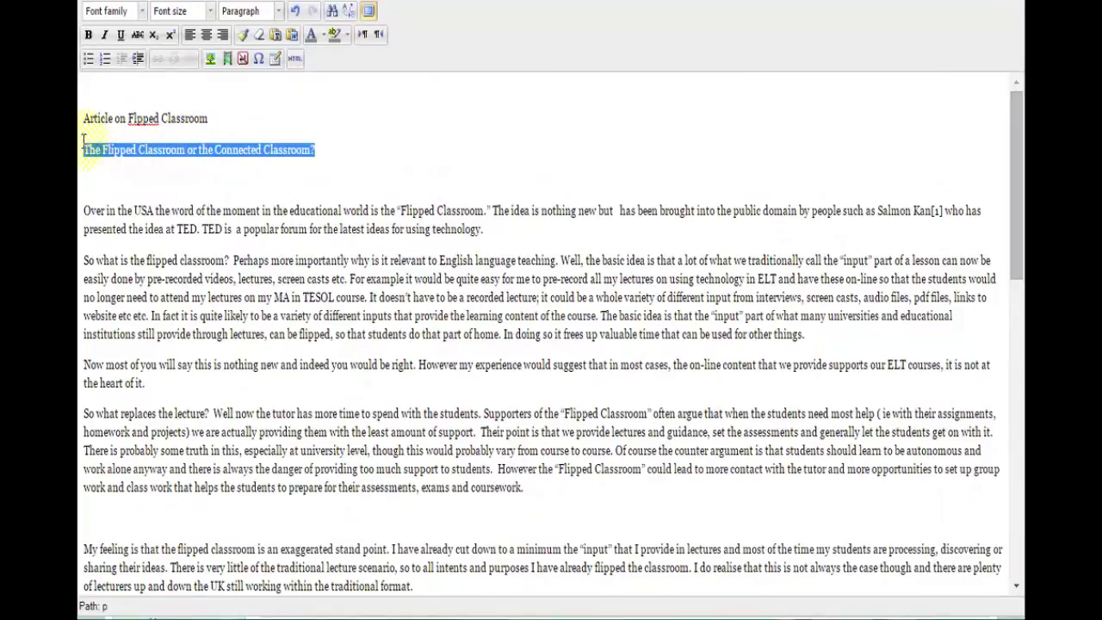
{"action": "left_click", "coordinate": [209, 118]}
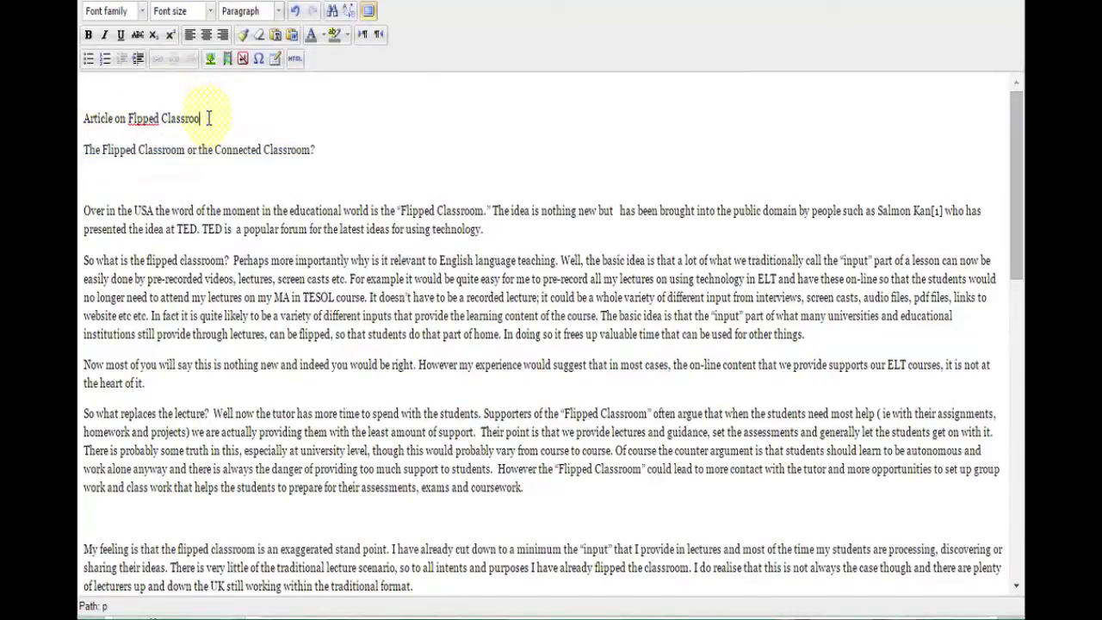
{"action": "key", "text": "BackSpace"}
{"action": "key", "text": "BackSpace"}
{"action": "key", "text": "BackSpace"}
{"action": "key", "text": "BackSpace"}
{"action": "key", "text": "BackSpace"}
{"action": "key", "text": "BackSpace"}
{"action": "key", "text": "BackSpace"}
{"action": "key", "text": "BackSpace"}
{"action": "key", "text": "BackSpace"}
{"action": "key", "text": "BackSpace"}
{"action": "key", "text": "BackSpace"}
{"action": "key", "text": "BackSpace"}
{"action": "key", "text": "BackSpace"}
{"action": "key", "text": "BackSpace"}
{"action": "key", "text": "BackSpace"}
{"action": "key", "text": "BackSpace"}
{"action": "key", "text": "BackSpace"}
{"action": "key", "text": "BackSpace"}
{"action": "key", "text": "BackSpace"}
{"action": "key", "text": "BackSpace"}
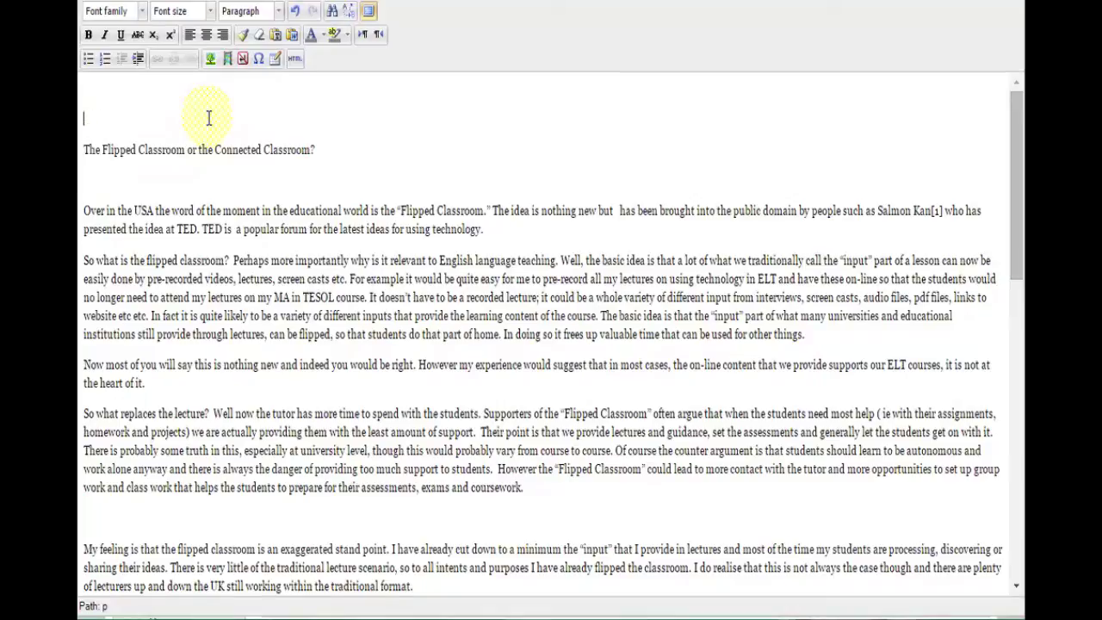
Format the title "The Flipped Classroom or the Connected Classroom?" as Heading 2, trying Heading 3 before settling on it
{"action": "left_click_drag", "start_coordinate": [322, 153], "coordinate": [84, 155]}
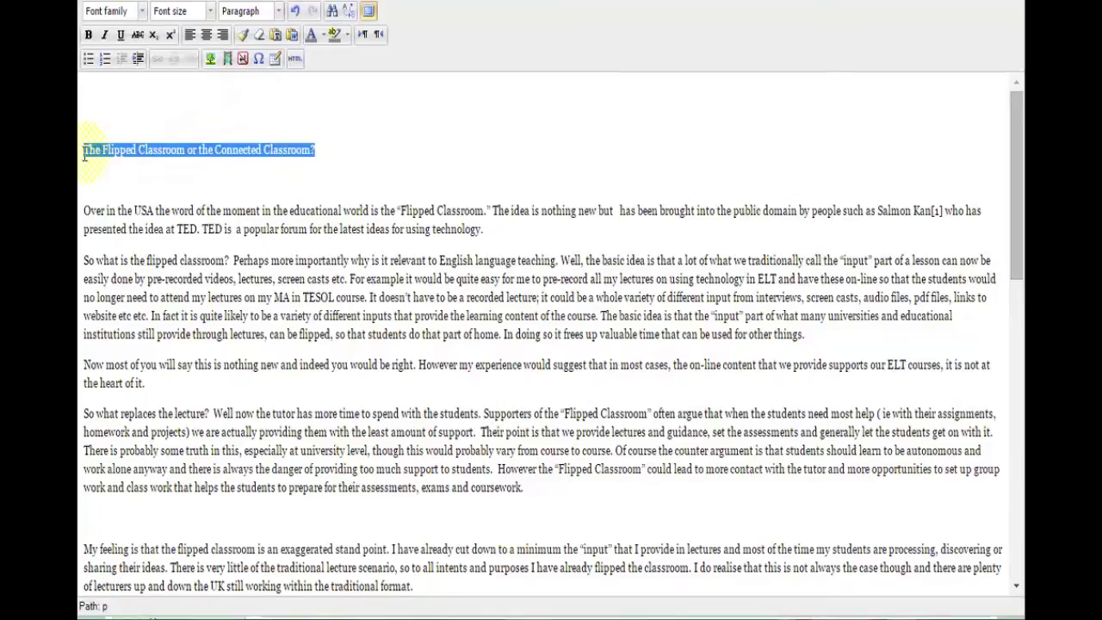
{"action": "left_click", "coordinate": [280, 11]}
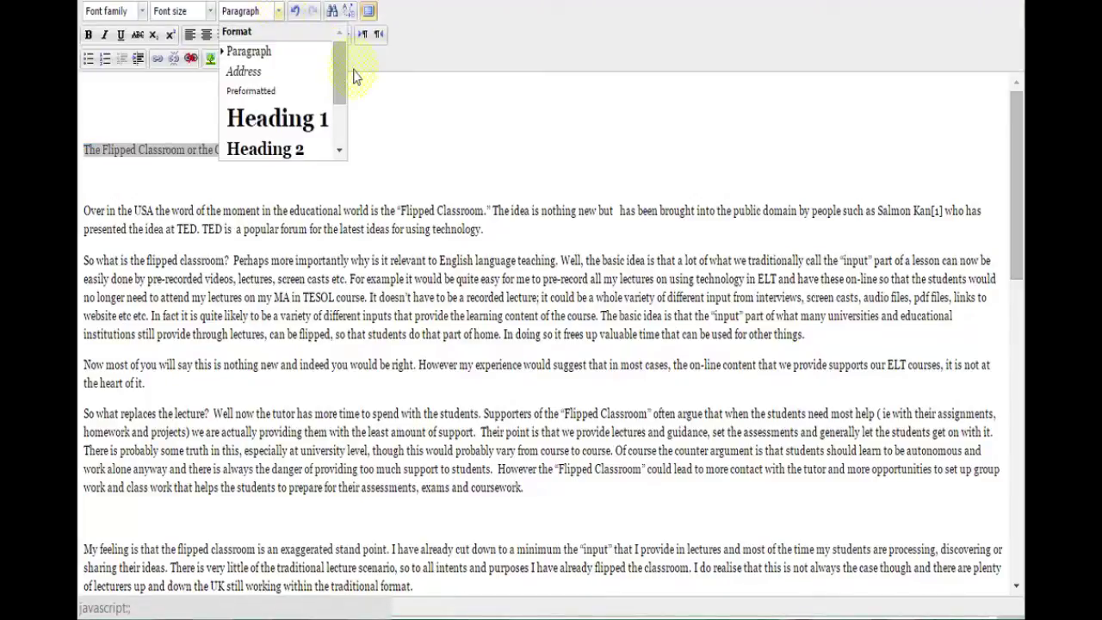
{"action": "left_click", "coordinate": [270, 150]}
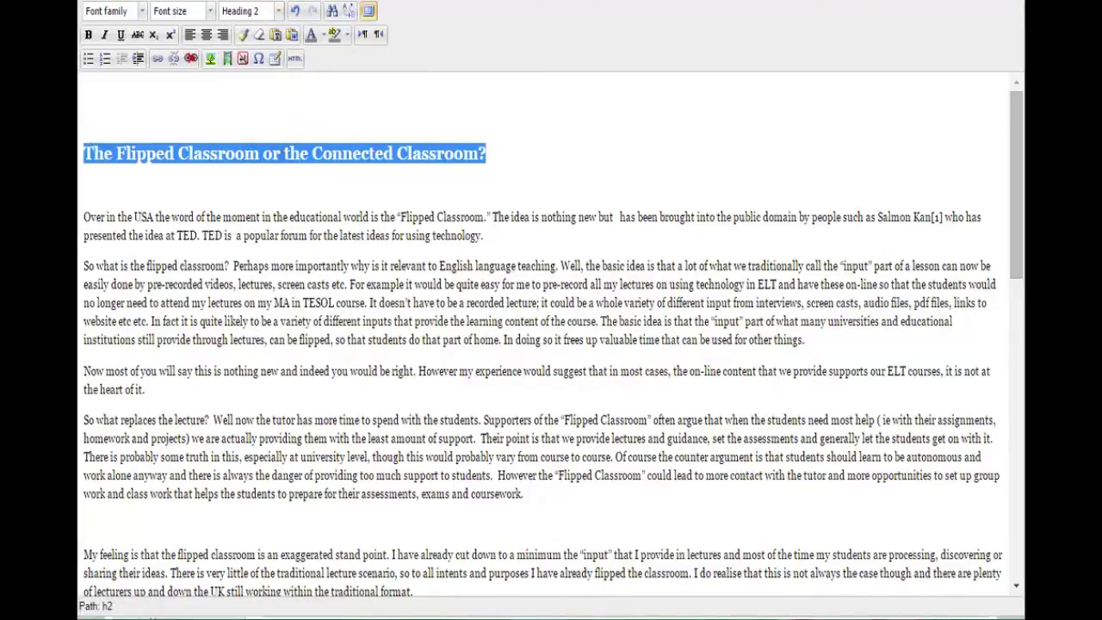
{"action": "left_click", "coordinate": [280, 12]}
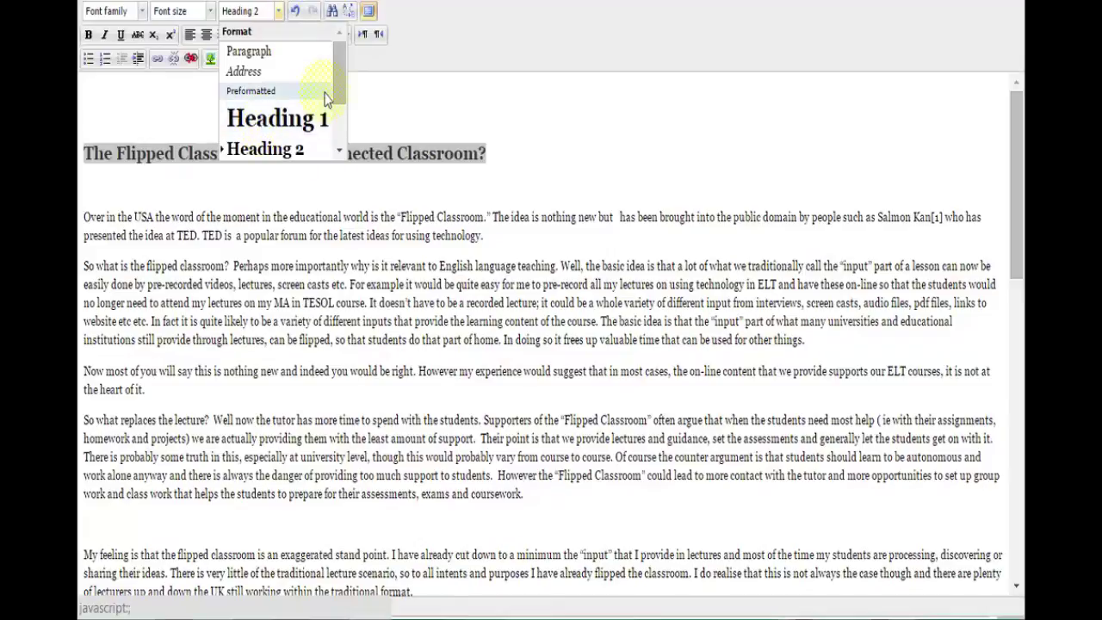
{"action": "scroll", "coordinate": [336, 117], "scroll_direction": "down", "scroll_amount": 1}
{"action": "left_click", "coordinate": [258, 133]}
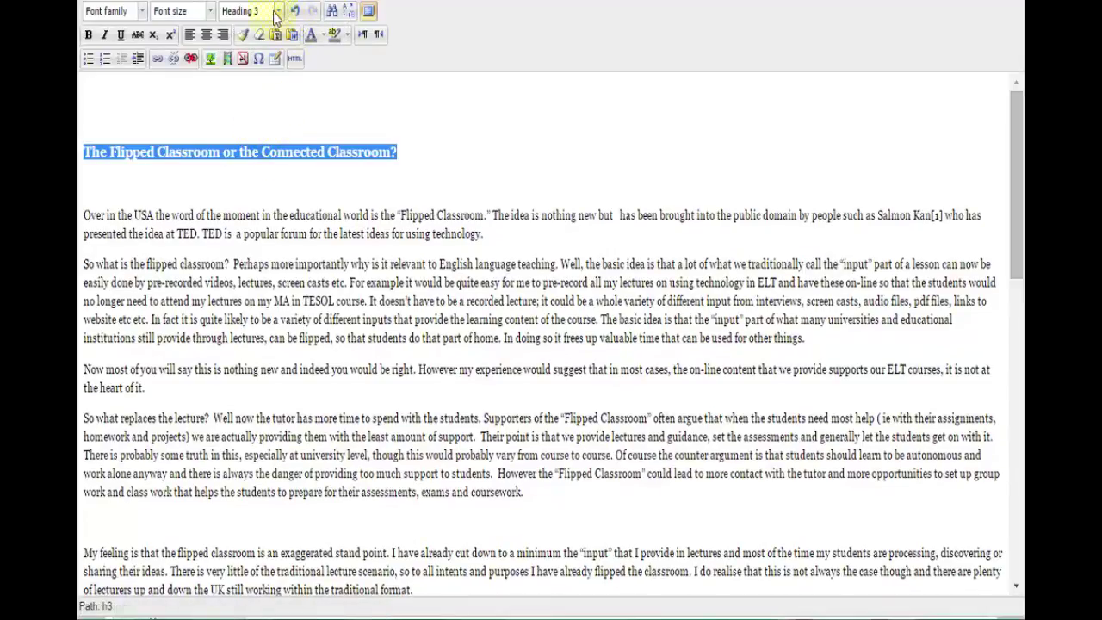
{"action": "left_click", "coordinate": [278, 10]}
{"action": "left_click", "coordinate": [256, 104]}
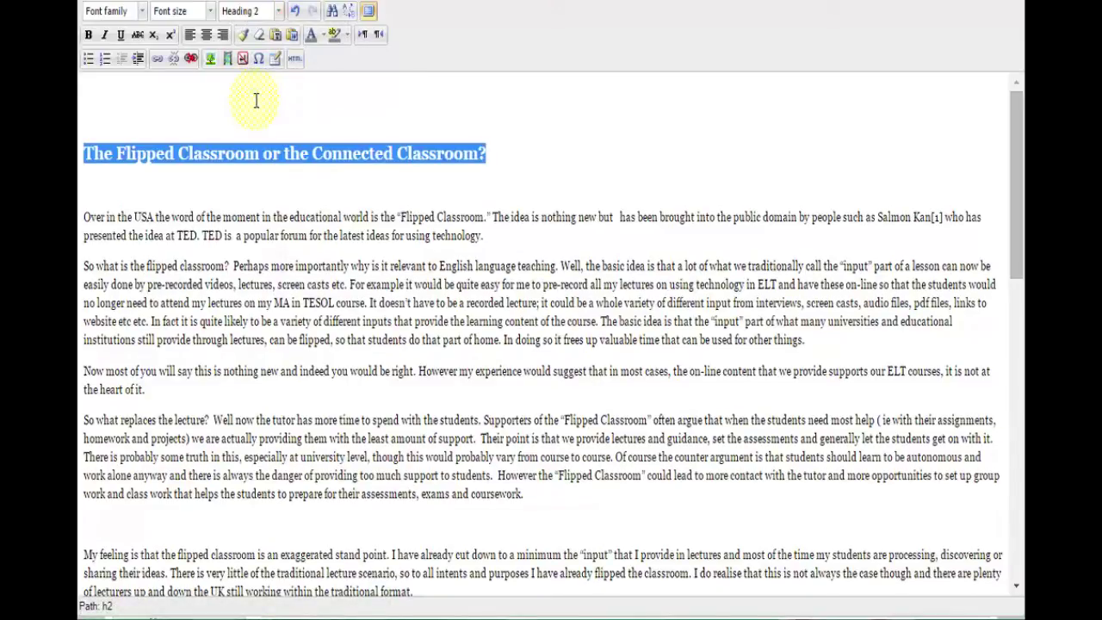
{"action": "left_click", "coordinate": [138, 91]}
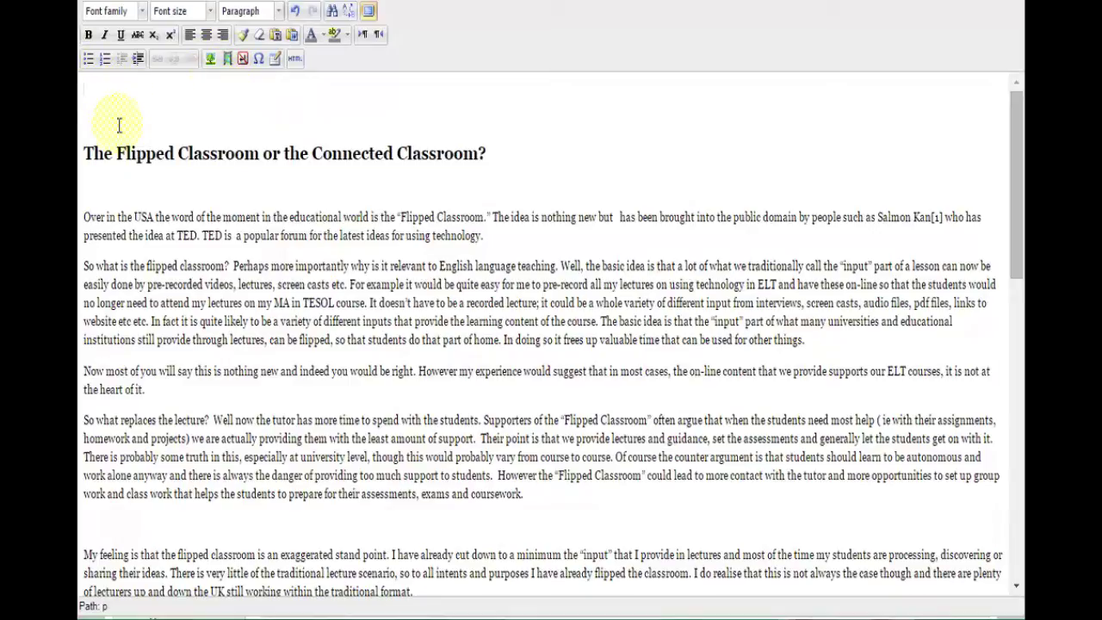
{"action": "type", "text": "content"}
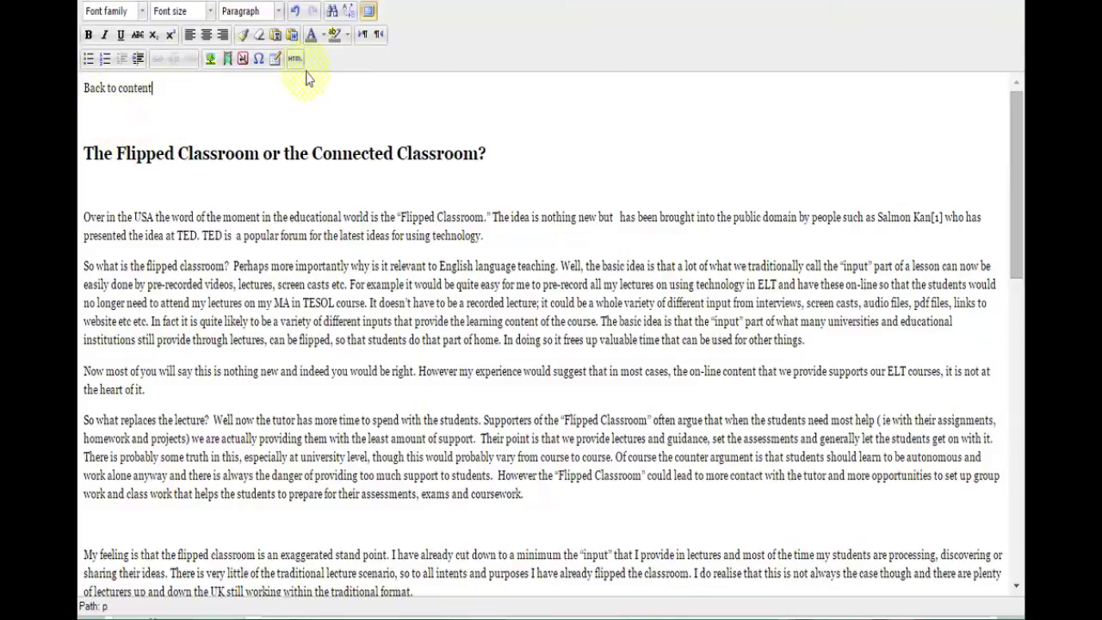
{"action": "key", "text": "BackSpace"}
{"action": "key", "text": "BackSpace"}
{"action": "key", "text": "BackSpace"}
Insert the "Back to unit" image back.jpg from the recent files above the article title and leave the full-screen editor
{"action": "left_click", "coordinate": [212, 59]}
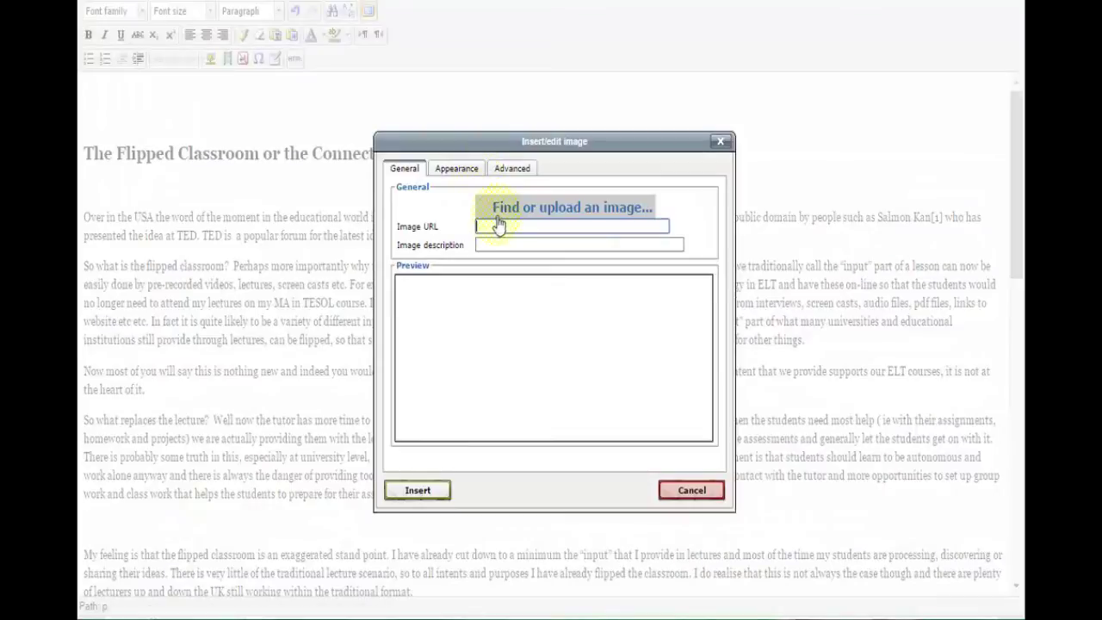
{"action": "left_click", "coordinate": [502, 220]}
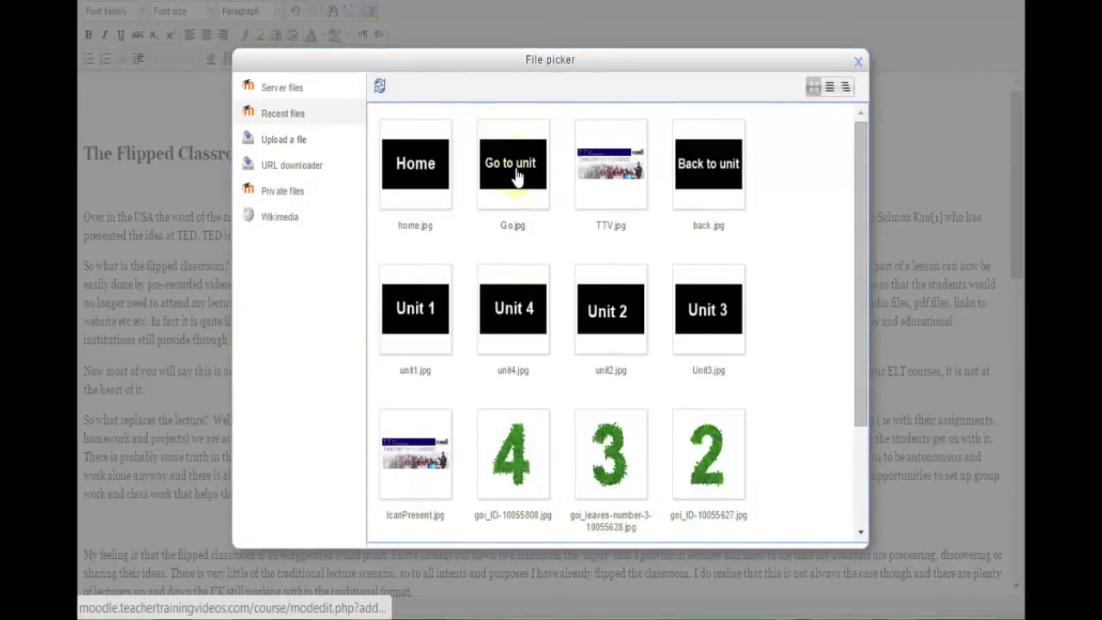
{"action": "left_click", "coordinate": [724, 176]}
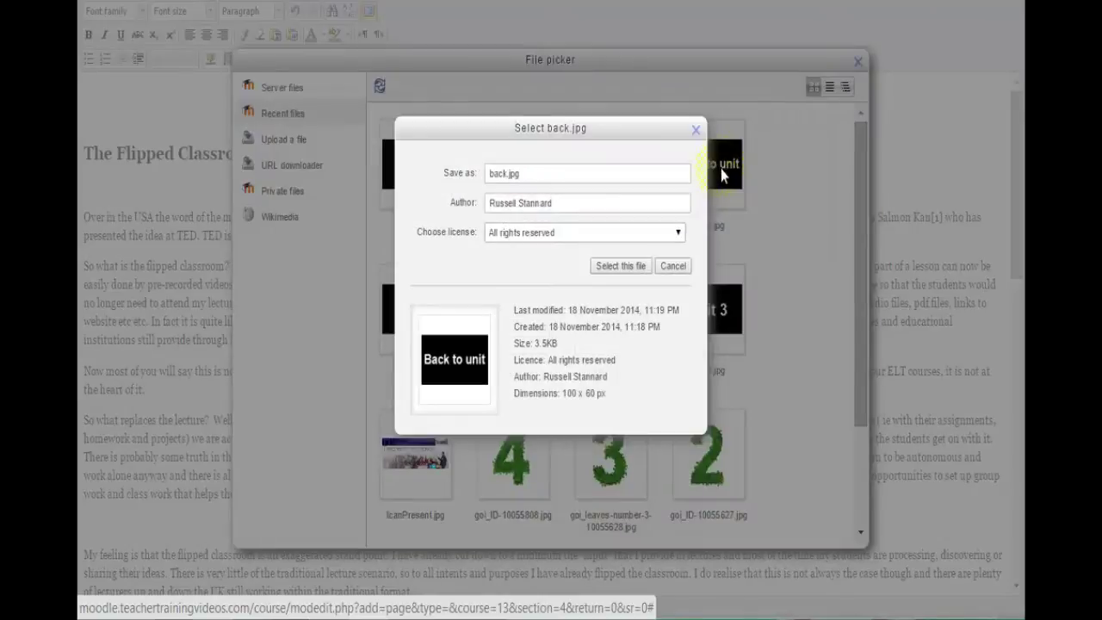
{"action": "left_click", "coordinate": [609, 272]}
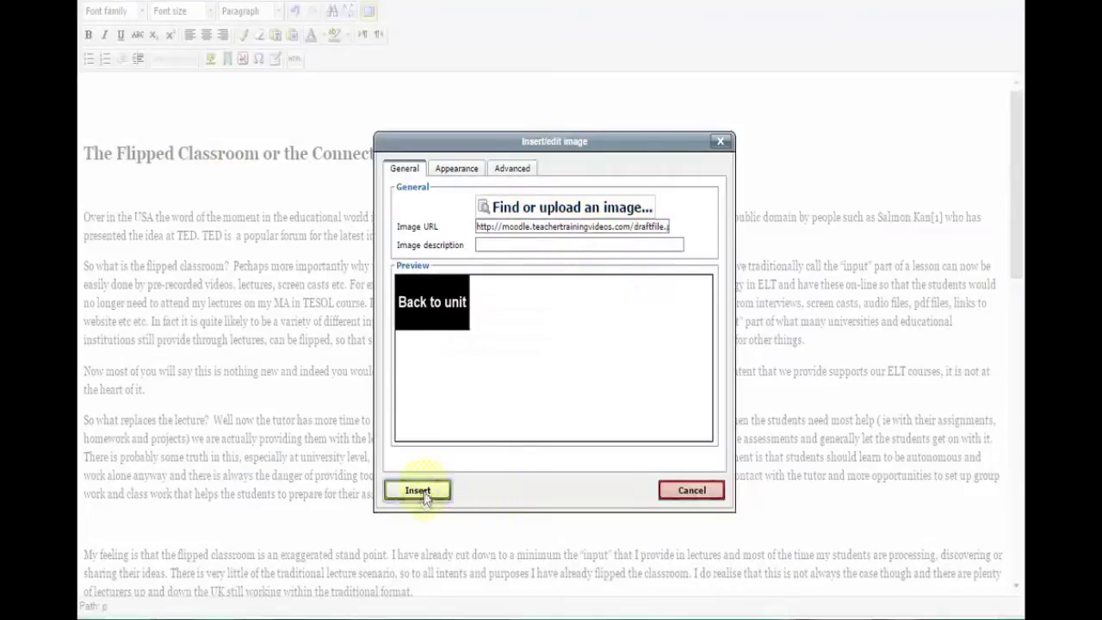
{"action": "left_click", "coordinate": [417, 490]}
{"action": "left_click", "coordinate": [511, 346]}
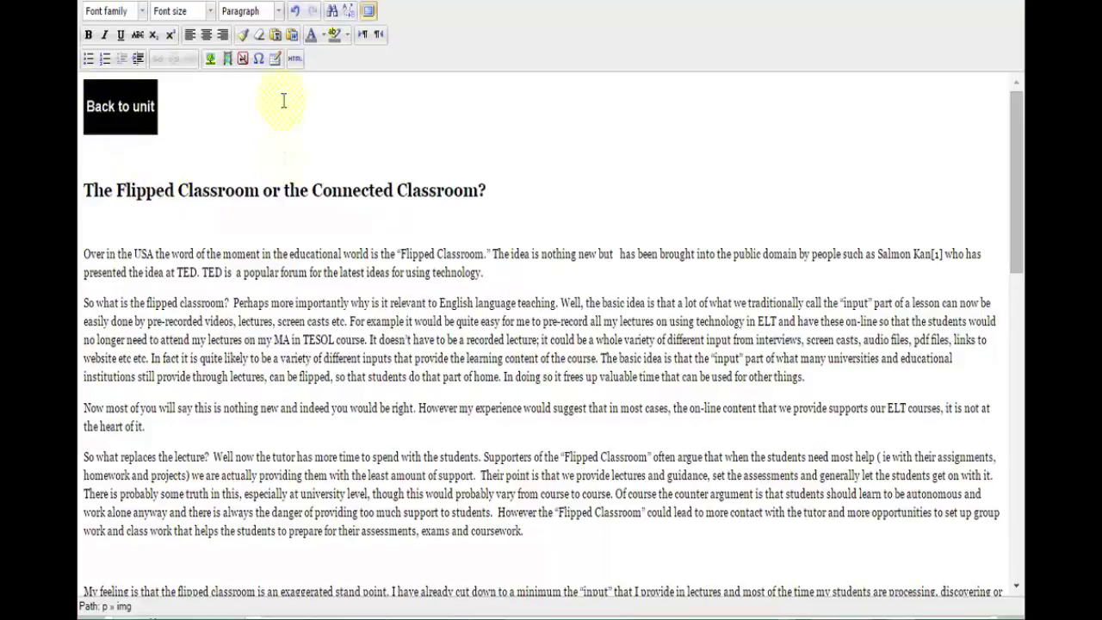
{"action": "left_click", "coordinate": [368, 12]}
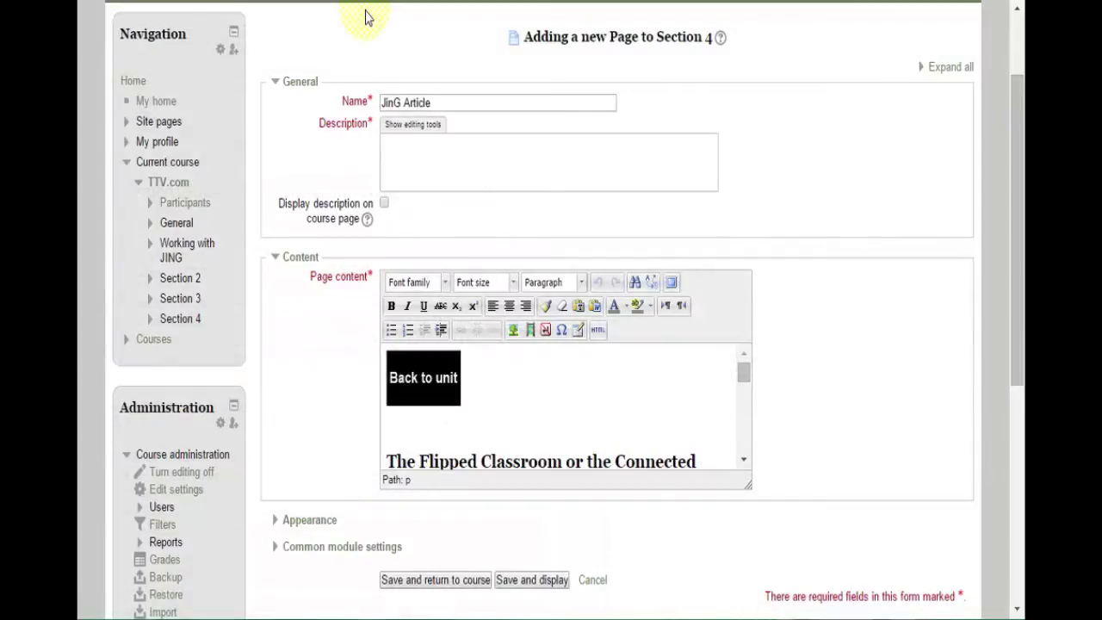
Try to save the new page and return to the course
{"action": "scroll", "coordinate": [591, 320], "scroll_direction": "down", "scroll_amount": 3}
{"action": "left_click", "coordinate": [434, 394]}
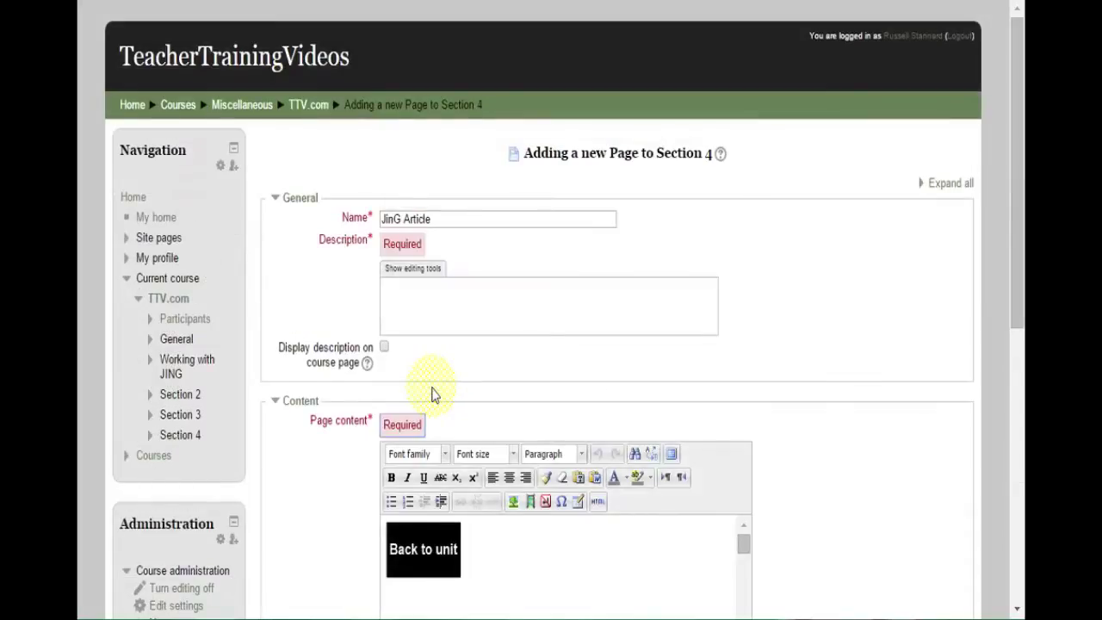
{"action": "left_click_drag", "start_coordinate": [1019, 232], "coordinate": [1009, 430]}
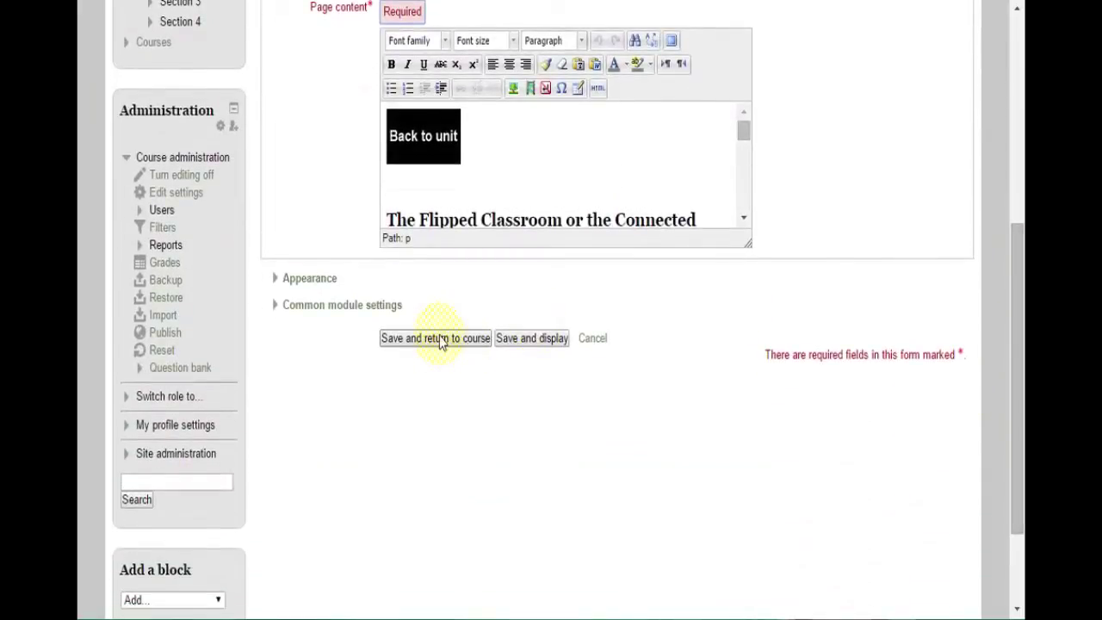
{"action": "left_click", "coordinate": [434, 339]}
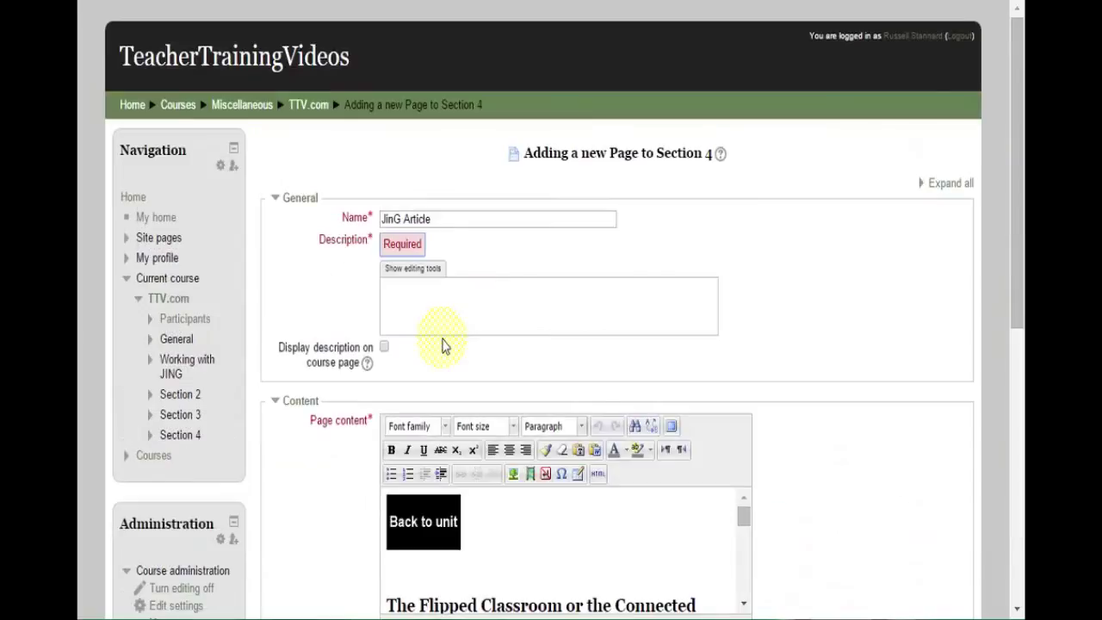
Enter the page description "This is a article about JING", save the page and return to the course
{"action": "left_click", "coordinate": [439, 300]}
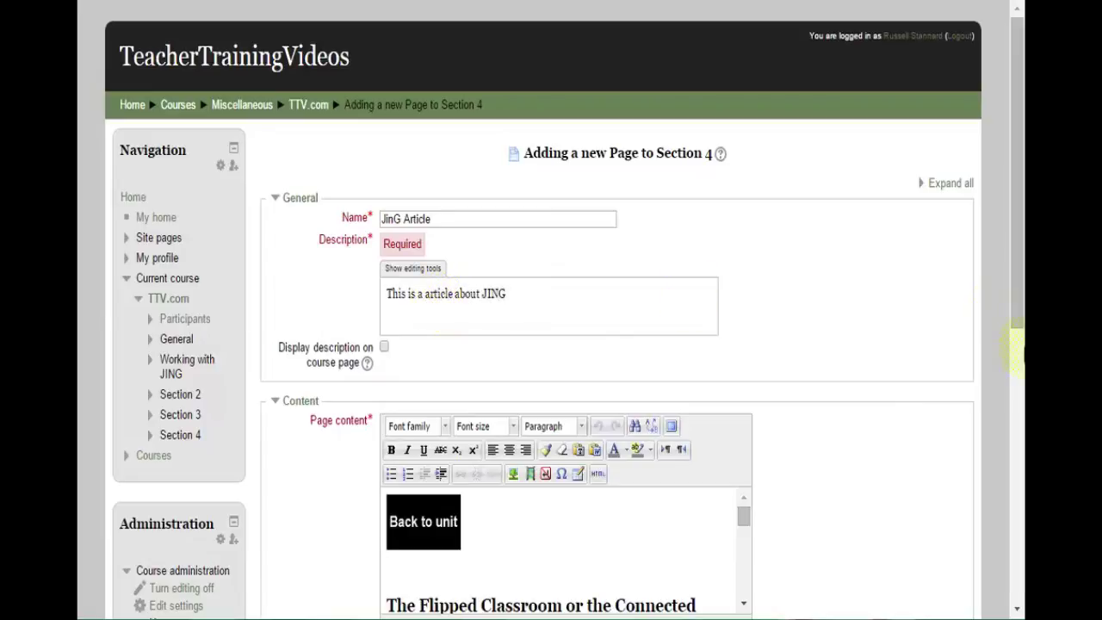
{"action": "scroll", "coordinate": [1018, 310], "scroll_direction": "down", "scroll_amount": 5}
{"action": "left_click", "coordinate": [409, 313]}
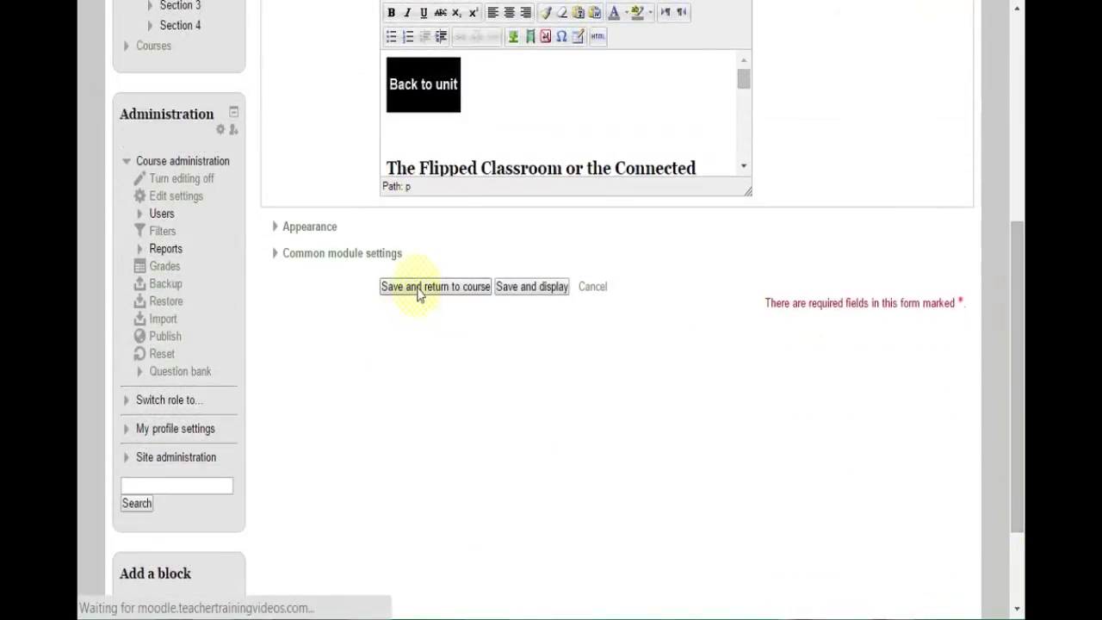
Copy the link address of the Unit 1 Content Page in Section 4
{"action": "scroll", "coordinate": [996, 283], "scroll_direction": "down", "scroll_amount": 10}
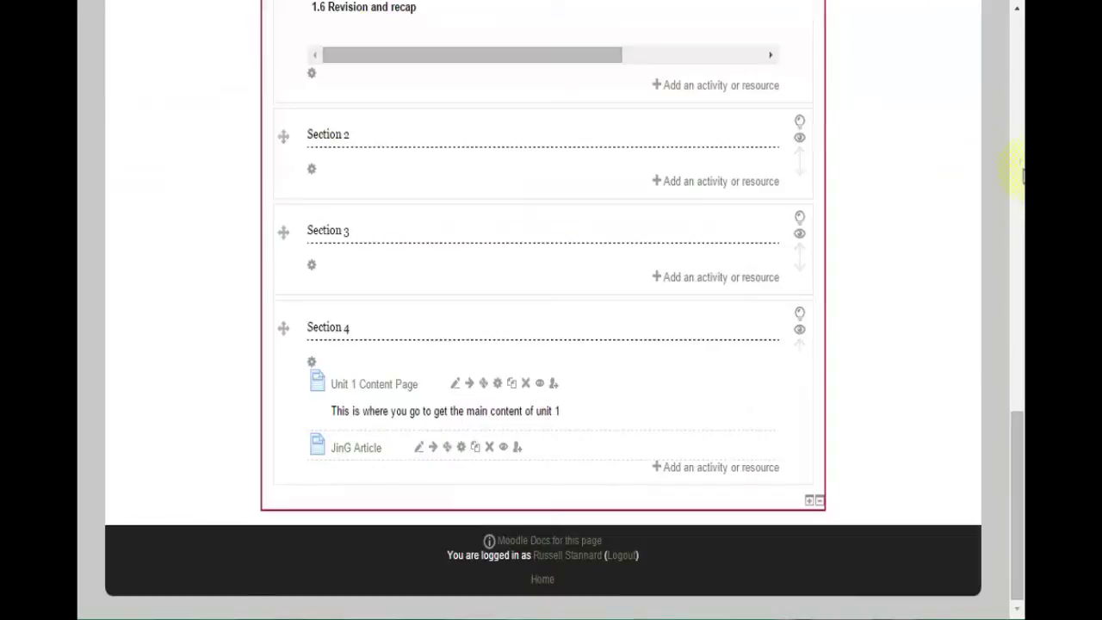
{"action": "right_click", "coordinate": [392, 392]}
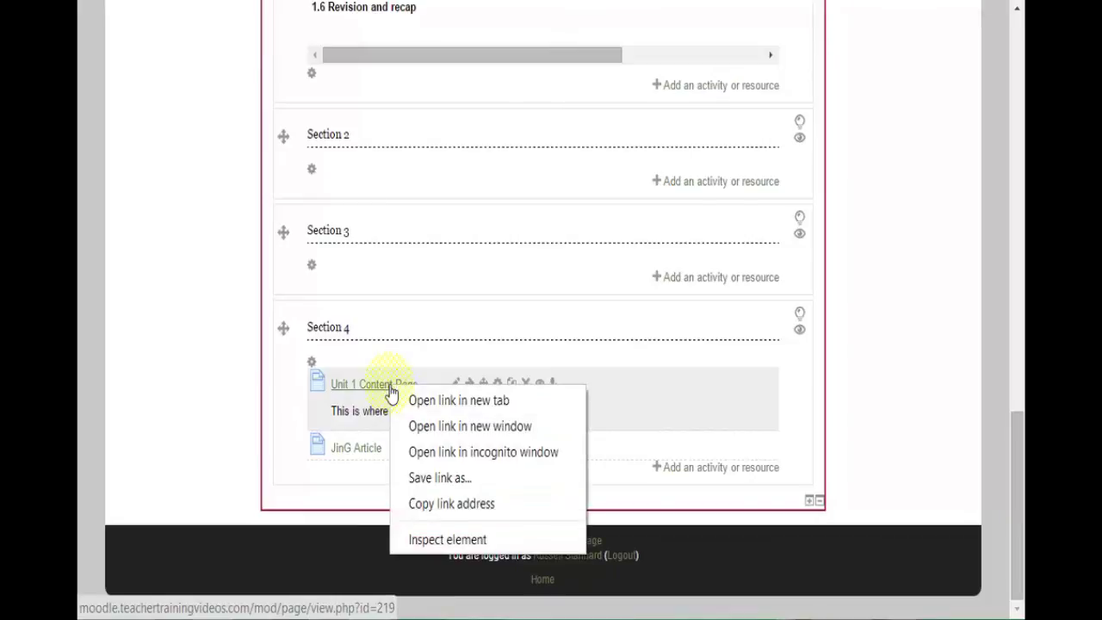
{"action": "left_click", "coordinate": [419, 504]}
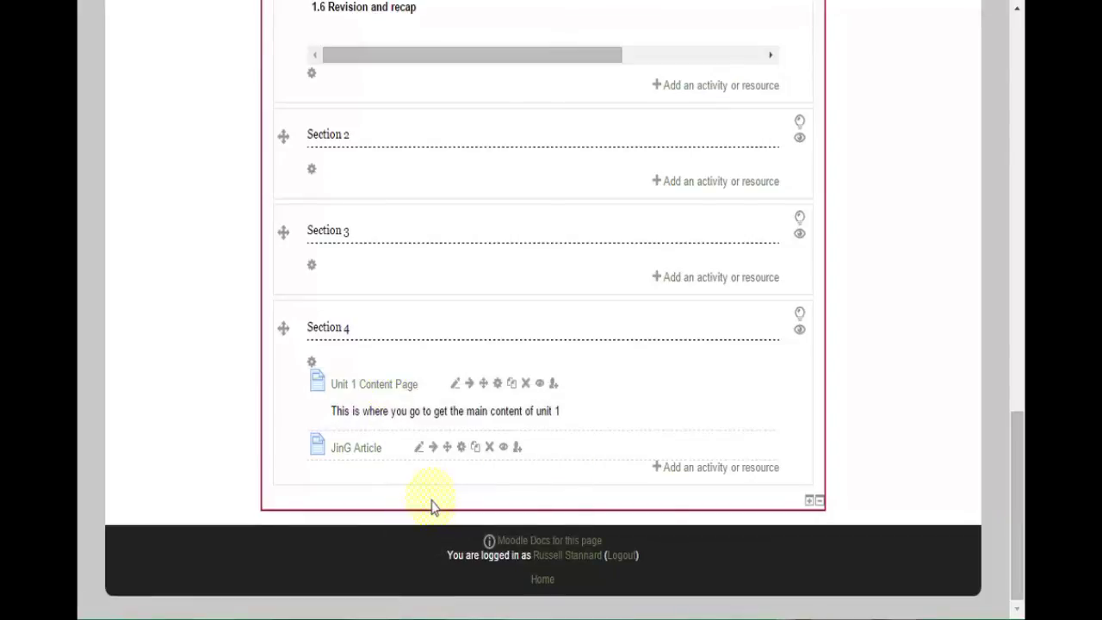
Open the JinG Article page for editing and expand its page content to the full-screen editor
{"action": "left_click", "coordinate": [462, 448]}
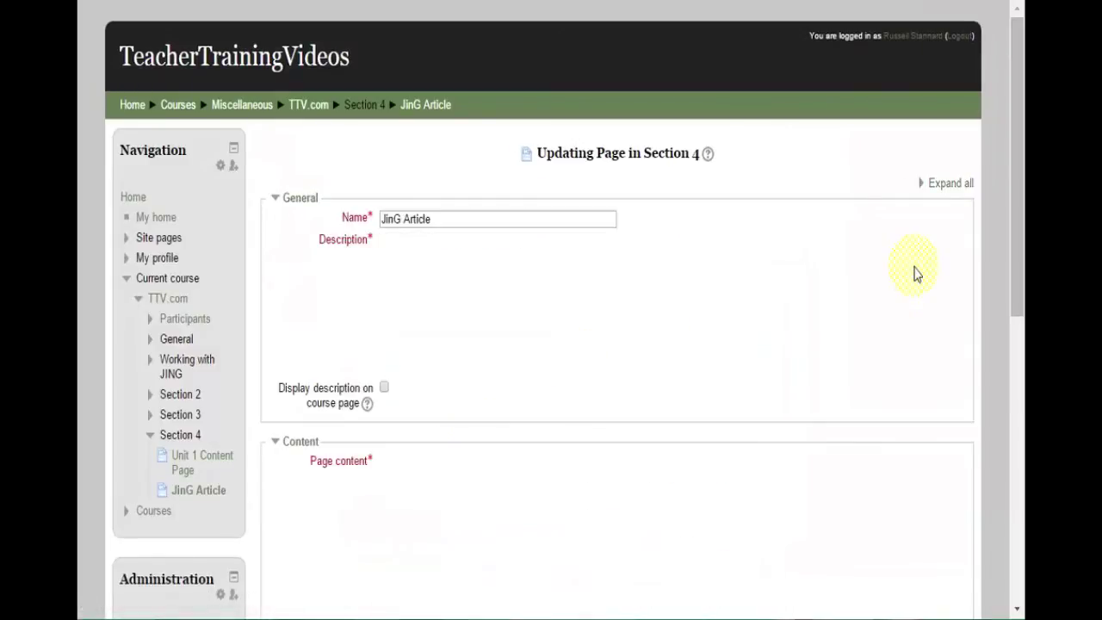
{"action": "scroll", "coordinate": [669, 280], "scroll_direction": "down", "scroll_amount": 3}
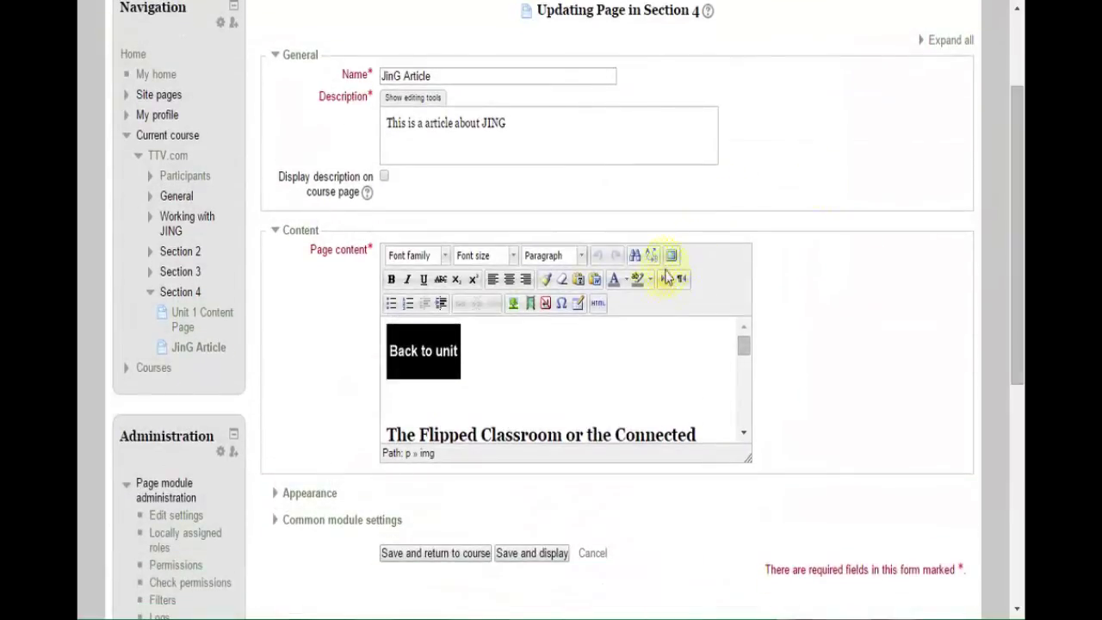
{"action": "left_click", "coordinate": [672, 255]}
Link the "Back to unit" image to the copied Unit 1 Content Page address, then save the page and return to the course
{"action": "left_click", "coordinate": [129, 95]}
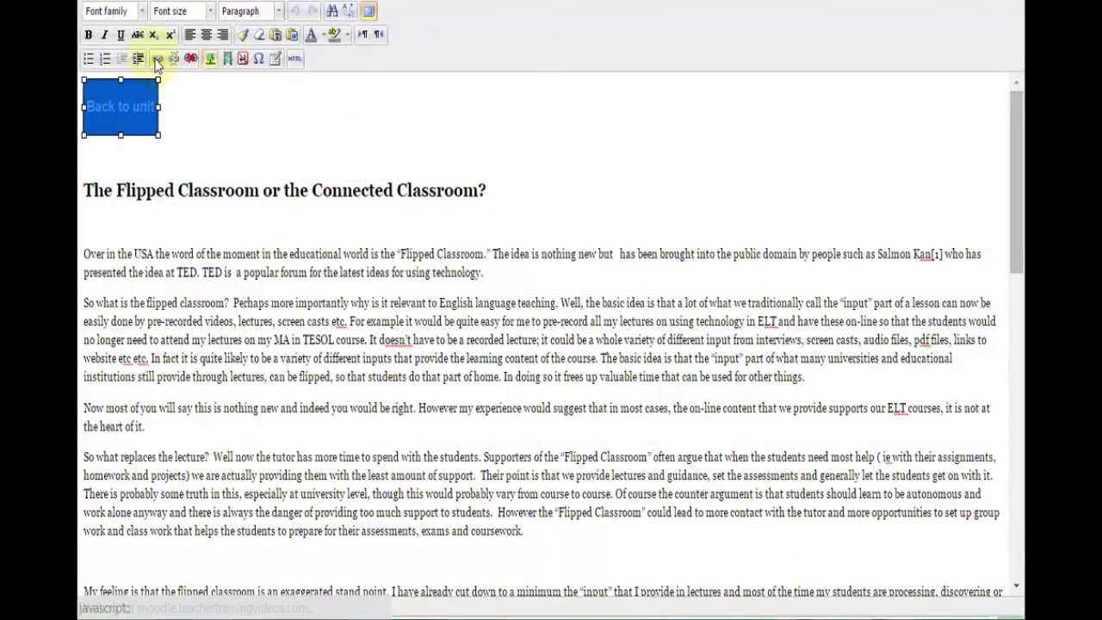
{"action": "left_click", "coordinate": [157, 60]}
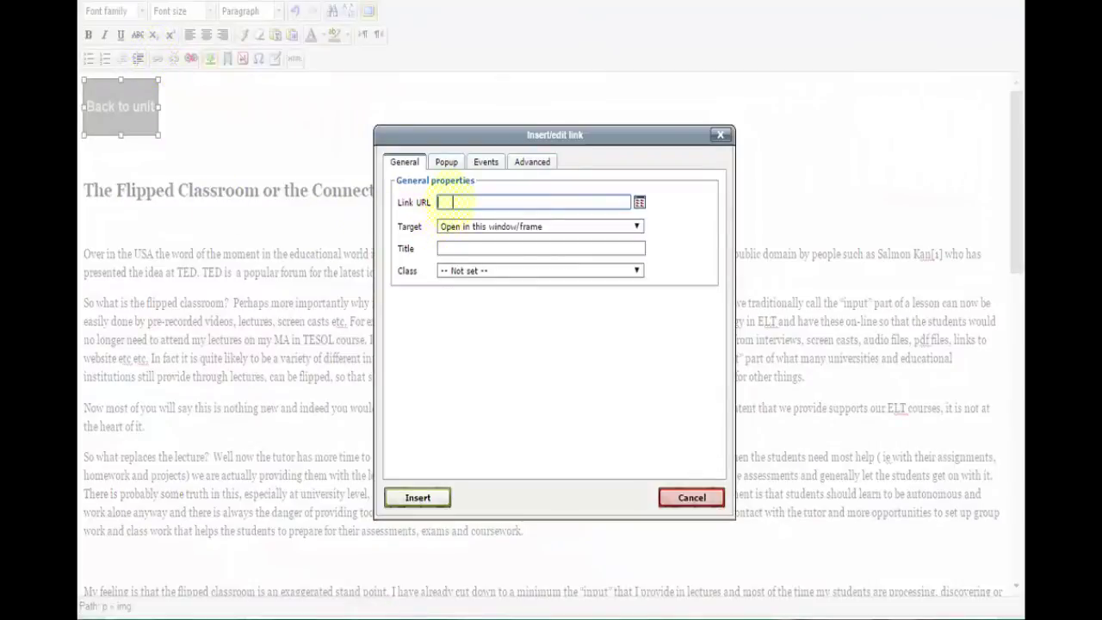
{"action": "key", "text": "ctrl+v"}
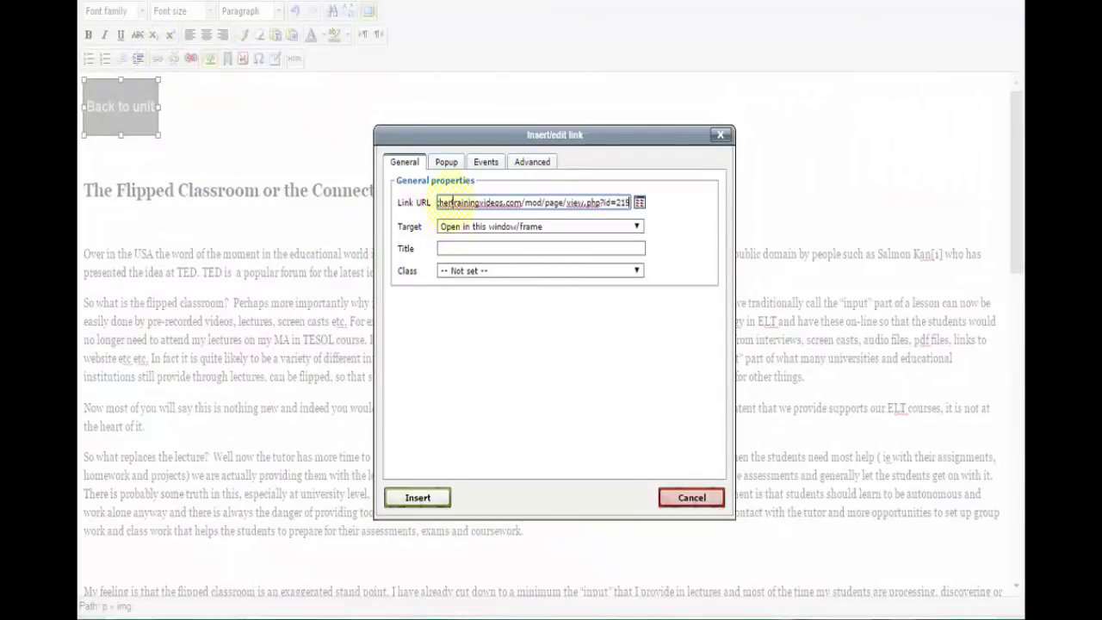
{"action": "left_click", "coordinate": [414, 499]}
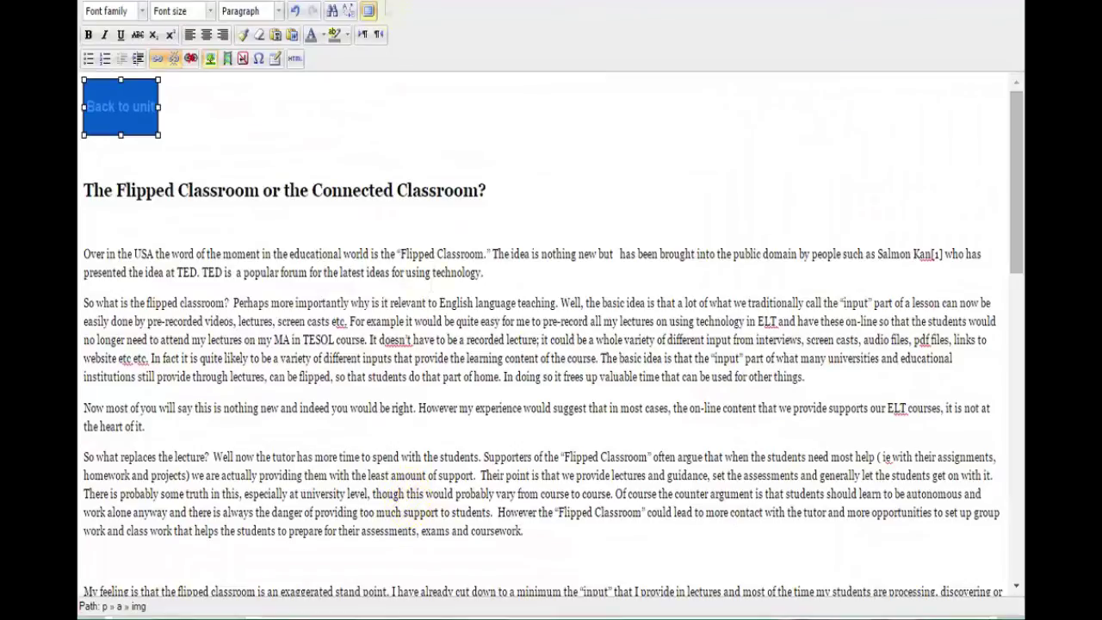
{"action": "left_click", "coordinate": [367, 10]}
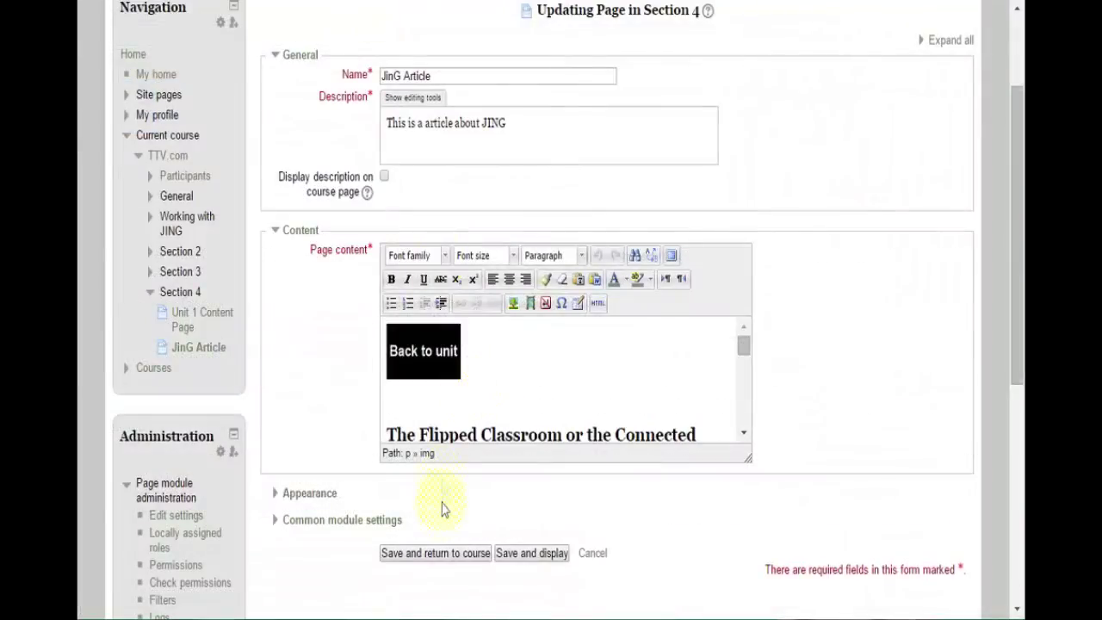
{"action": "left_click", "coordinate": [441, 558]}
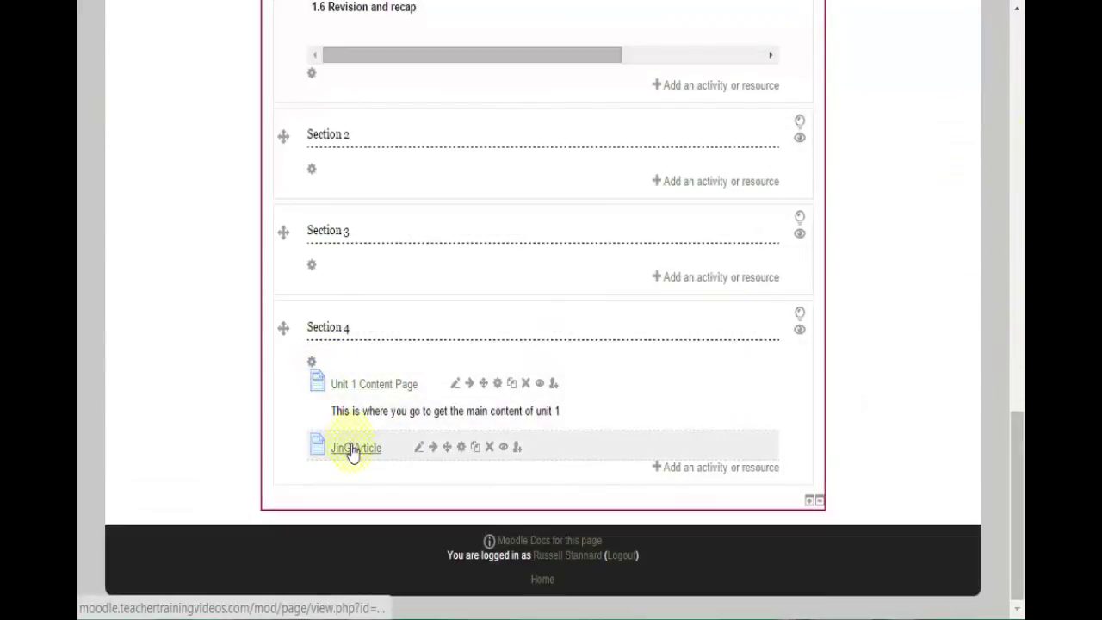
Copy the link address of the JinG Article page in Section 4
{"action": "right_click", "coordinate": [352, 454]}
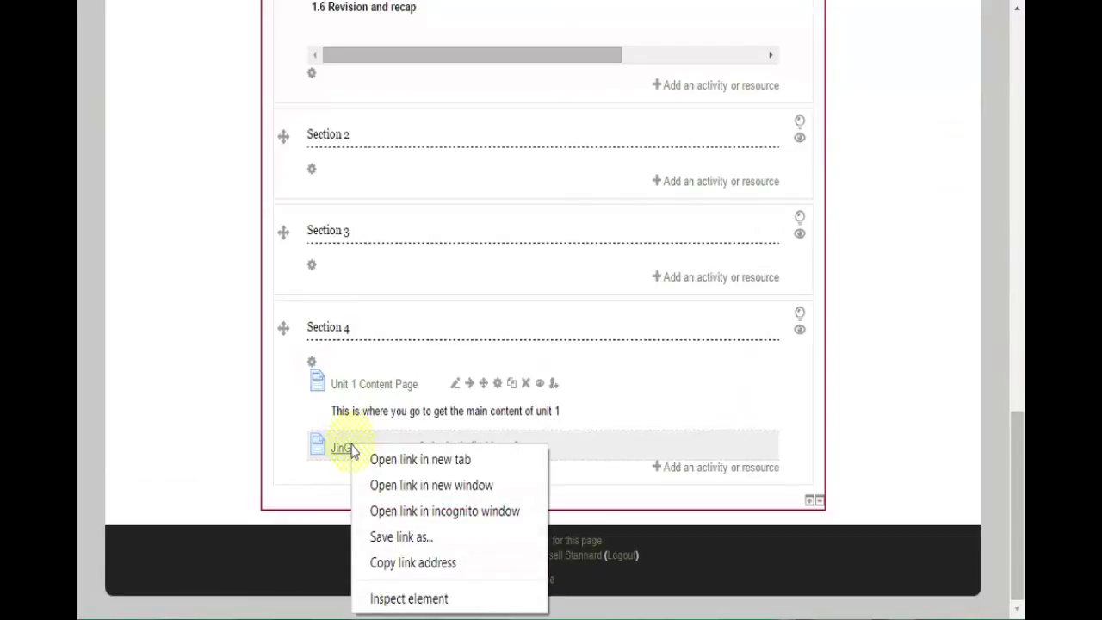
{"action": "left_click", "coordinate": [431, 564]}
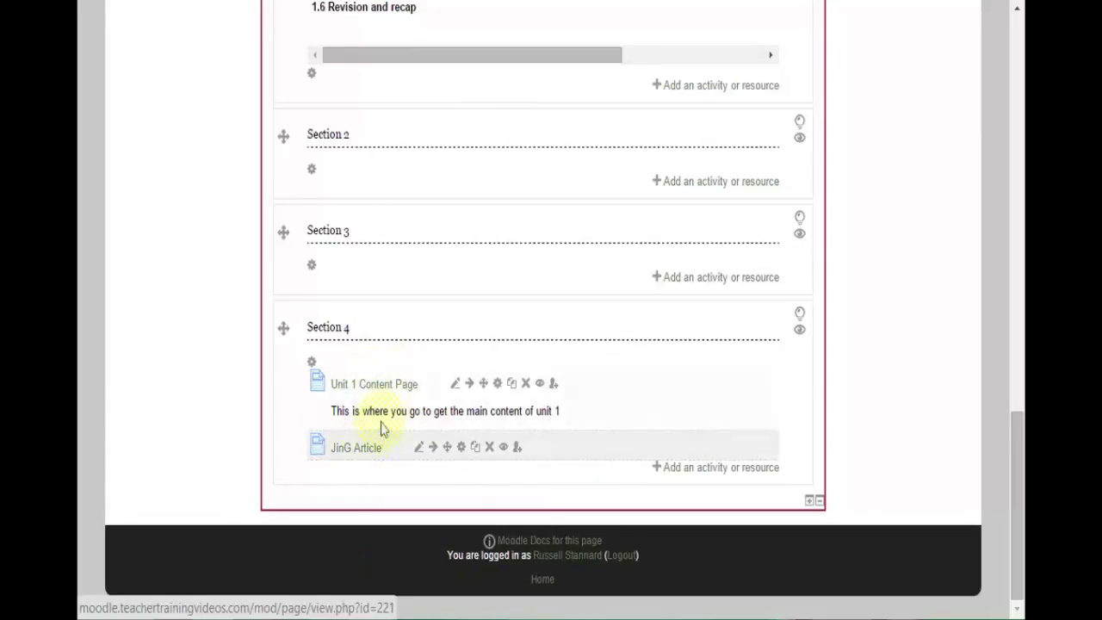
Open the Unit 1 Content Page for editing full screen and add "Article about the Flipped Classroom and JING" under Unit 1 Handouts
{"action": "left_click", "coordinate": [498, 384]}
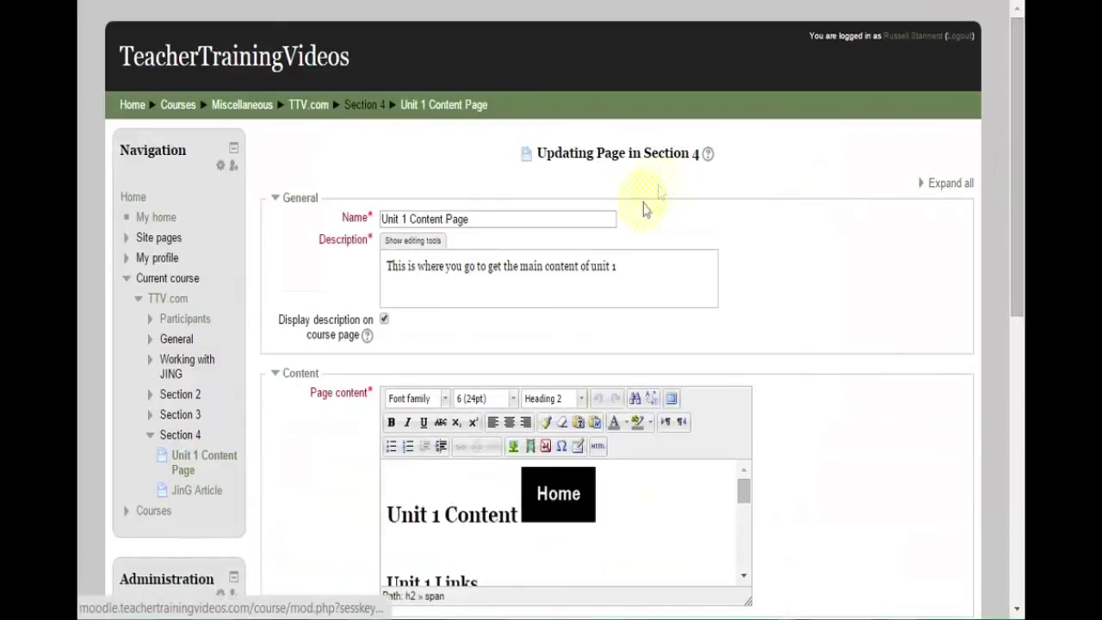
{"action": "left_click", "coordinate": [673, 399]}
{"action": "left_click", "coordinate": [236, 489]}
{"action": "key", "text": "Return"}
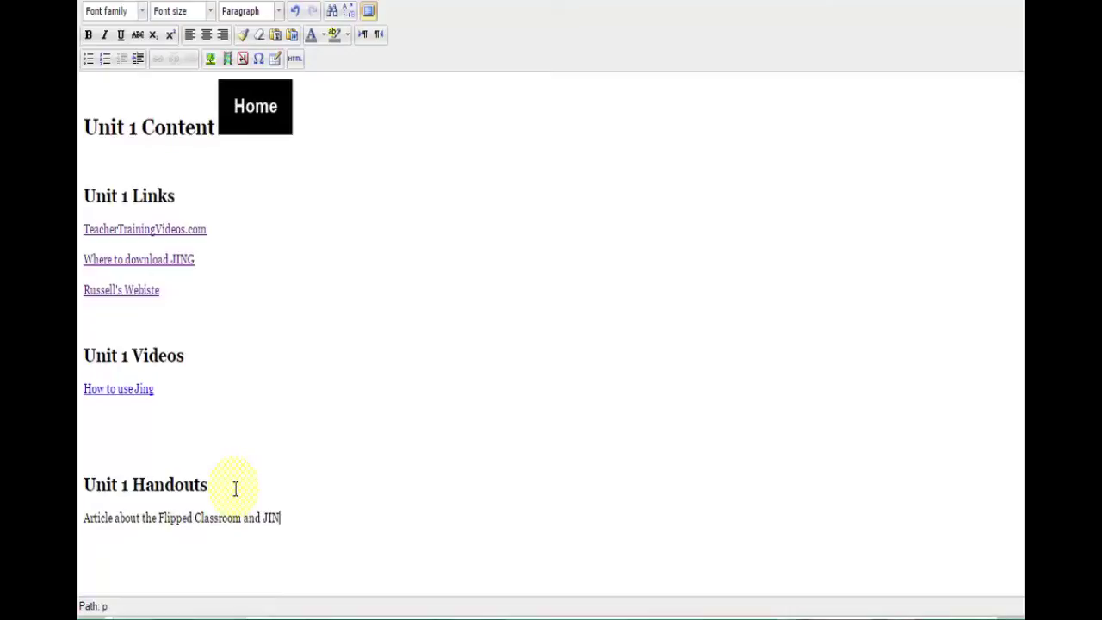
Link the "Article about the Flipped Classroom and JING" text to the copied JinG Article address, then save the page and return to the course
{"action": "left_click_drag", "start_coordinate": [288, 519], "coordinate": [85, 523]}
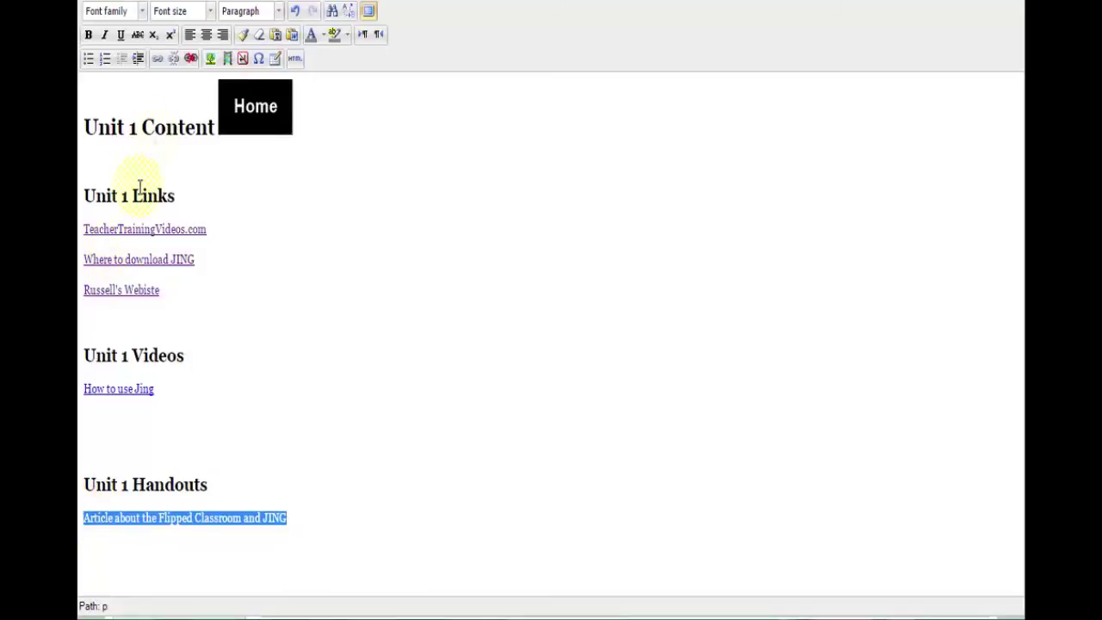
{"action": "left_click", "coordinate": [159, 58]}
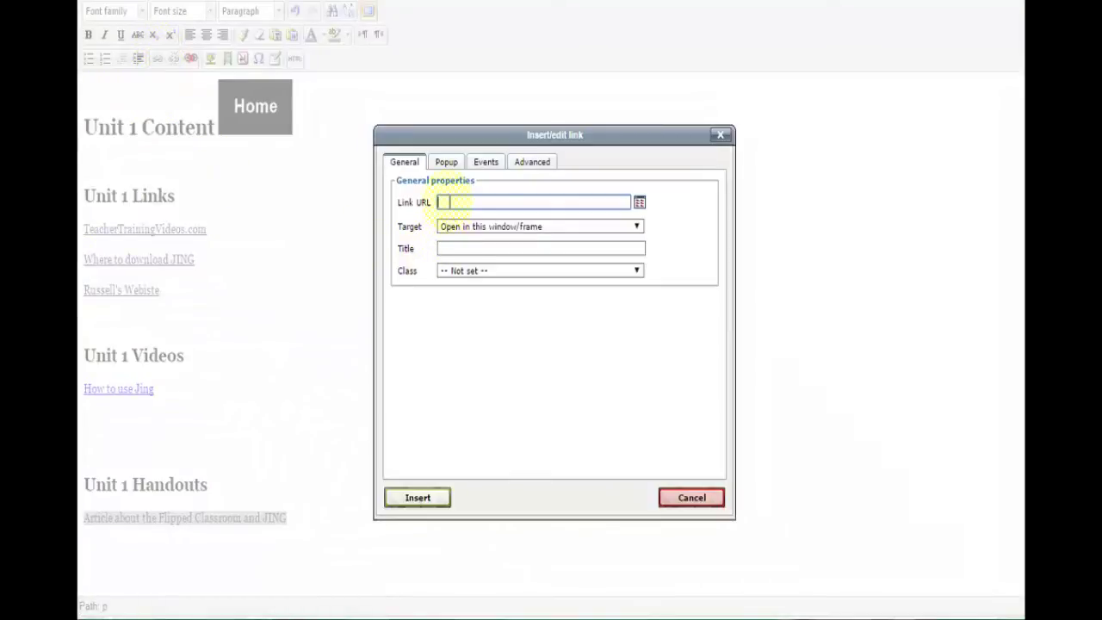
{"action": "key", "text": "ctrl+v"}
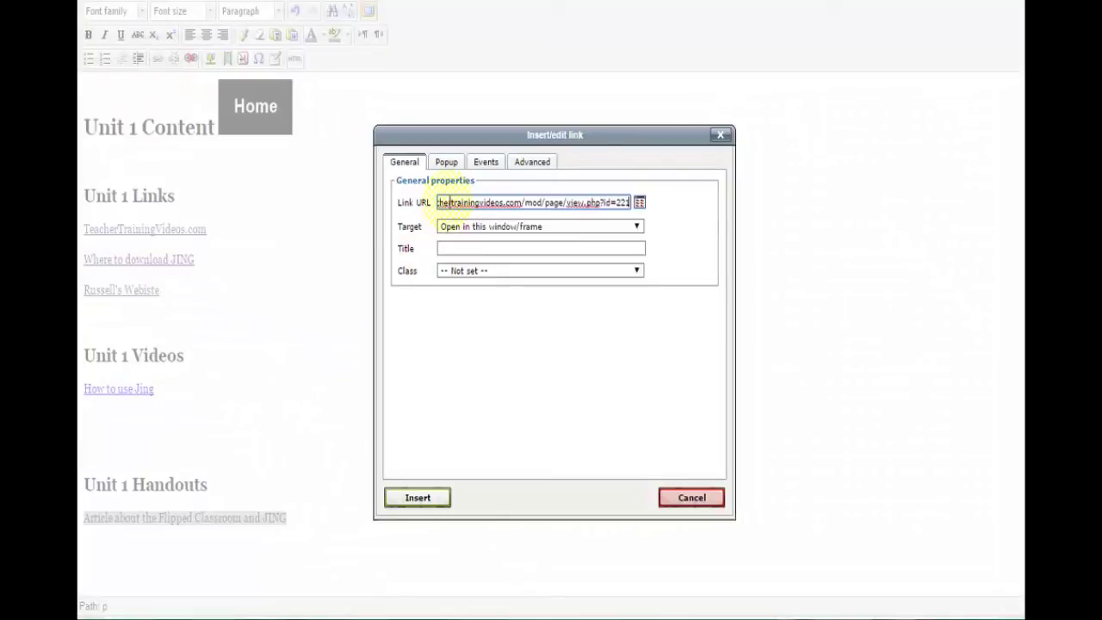
{"action": "left_click", "coordinate": [418, 498]}
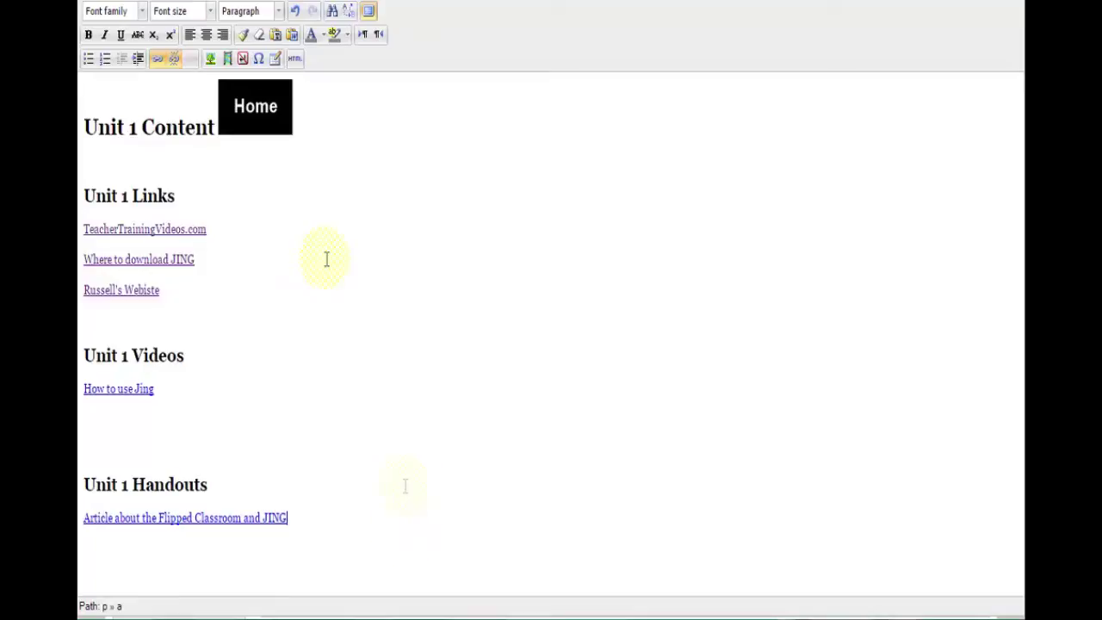
{"action": "left_click", "coordinate": [370, 13]}
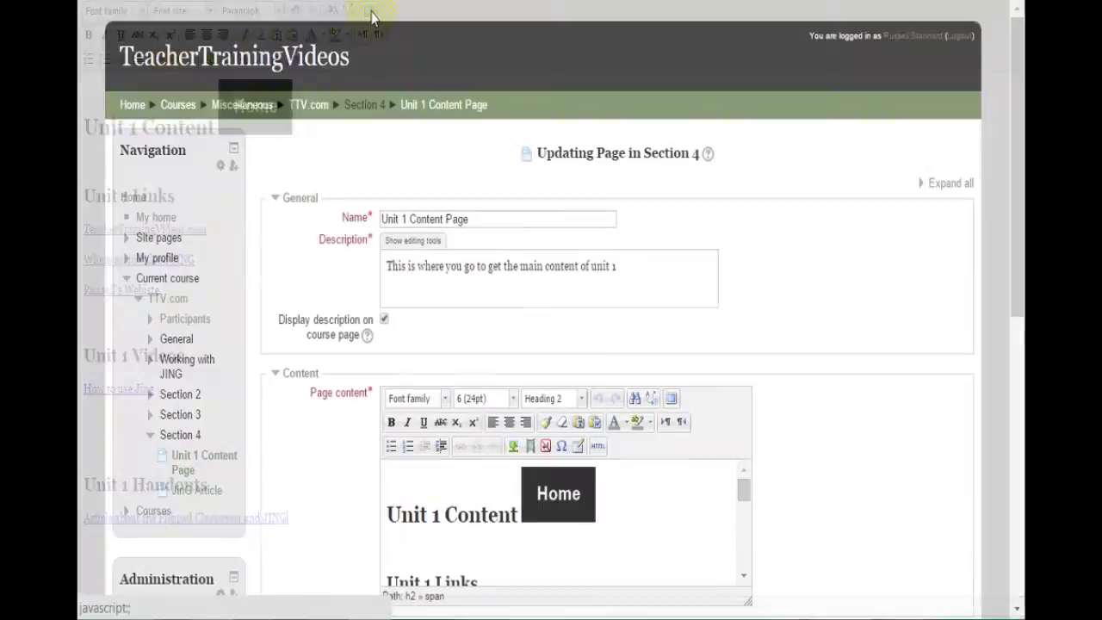
{"action": "scroll", "coordinate": [1013, 241], "scroll_direction": "down", "scroll_amount": 7}
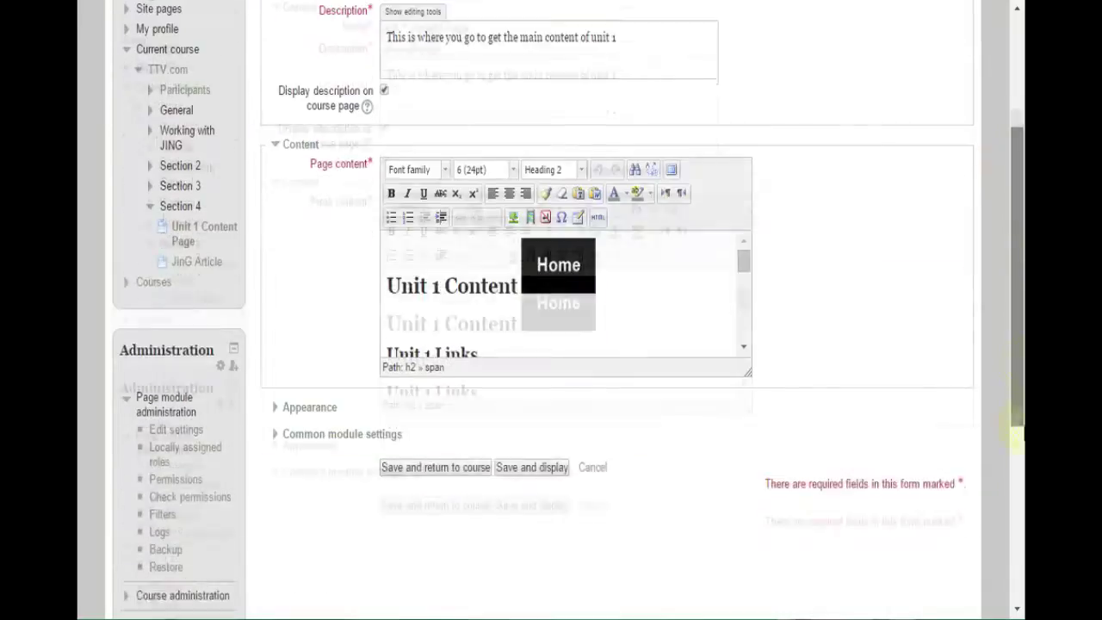
{"action": "left_click", "coordinate": [414, 118]}
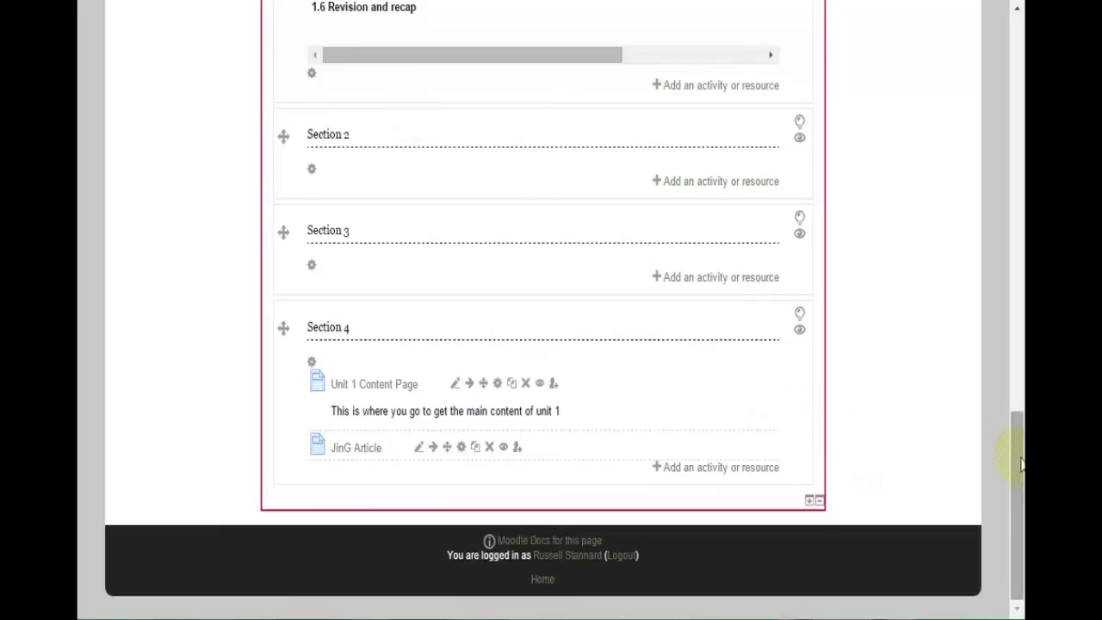
Turn editing off for the TTV.com course
{"action": "left_click_drag", "start_coordinate": [1015, 450], "coordinate": [991, 123]}
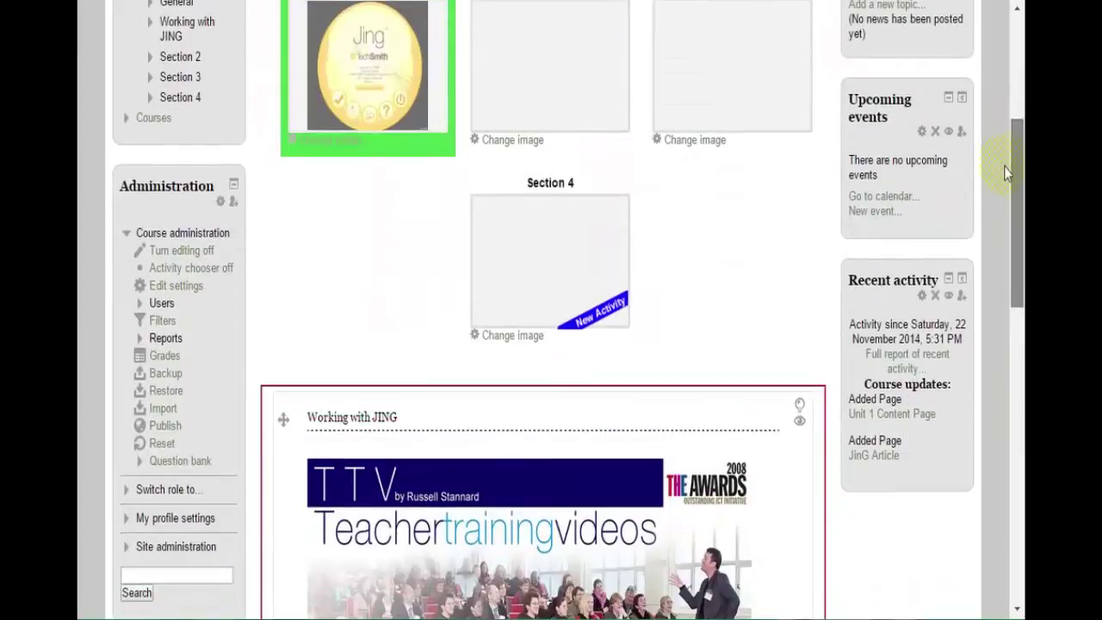
{"action": "left_click_drag", "start_coordinate": [1004, 166], "coordinate": [1016, 120]}
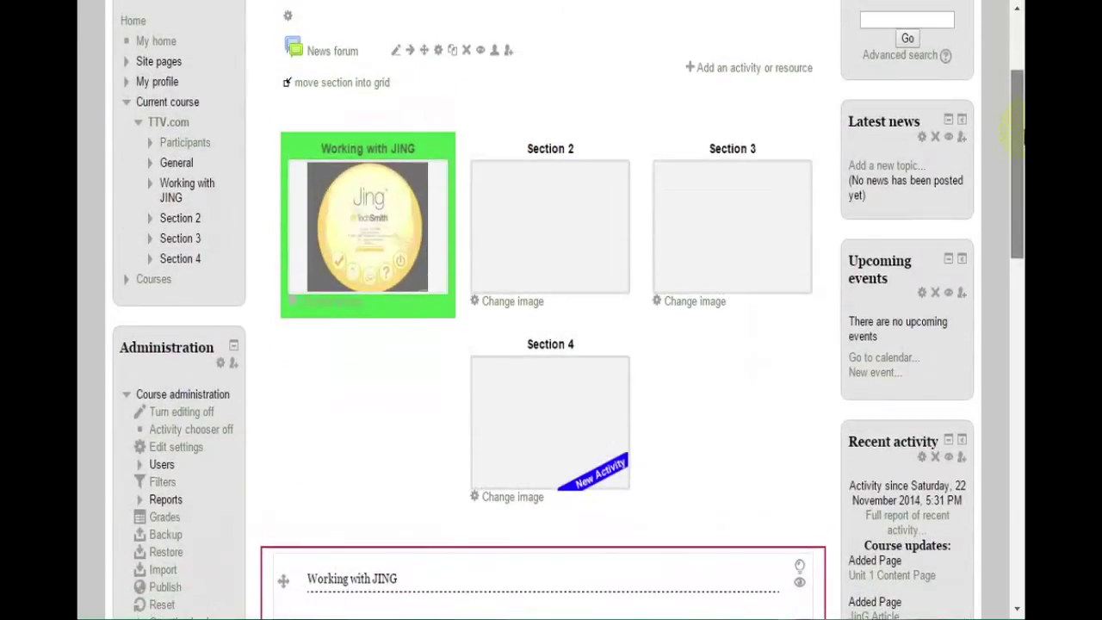
{"action": "left_click_drag", "start_coordinate": [1017, 129], "coordinate": [1020, 162]}
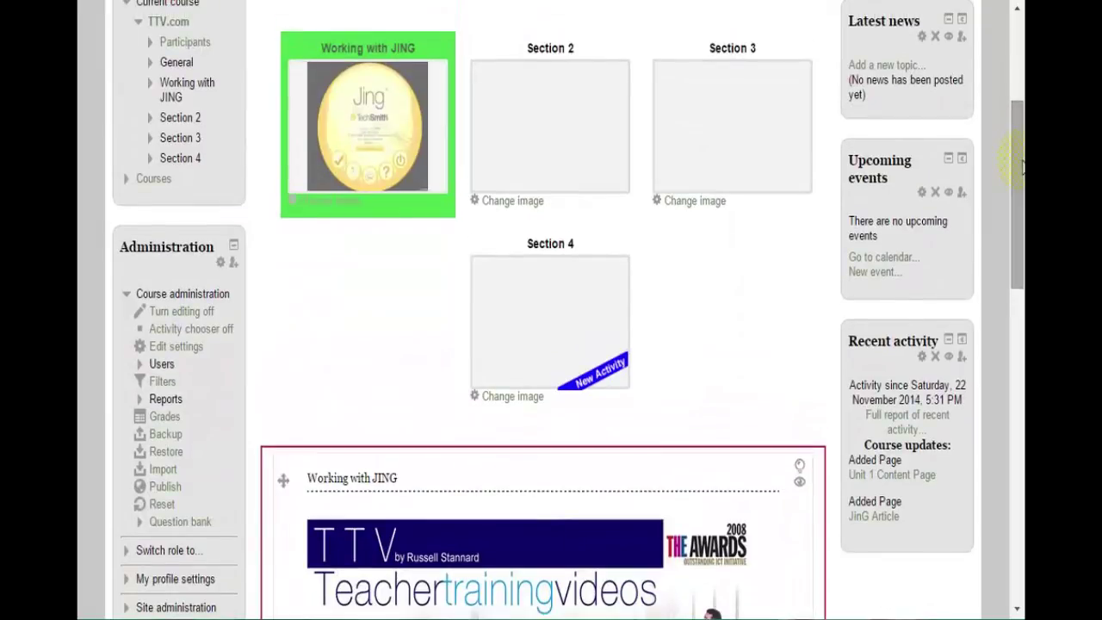
{"action": "left_click", "coordinate": [197, 314]}
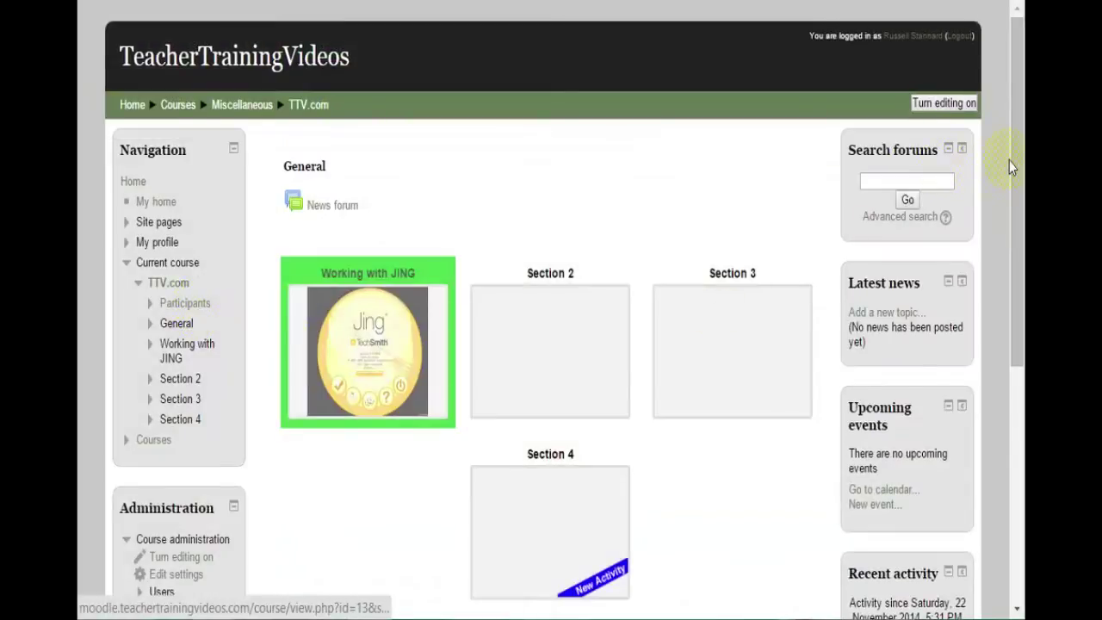
Open the Working with JING section from the course grid and follow its "Go to unit" image
{"action": "left_click_drag", "start_coordinate": [1011, 167], "coordinate": [1010, 235]}
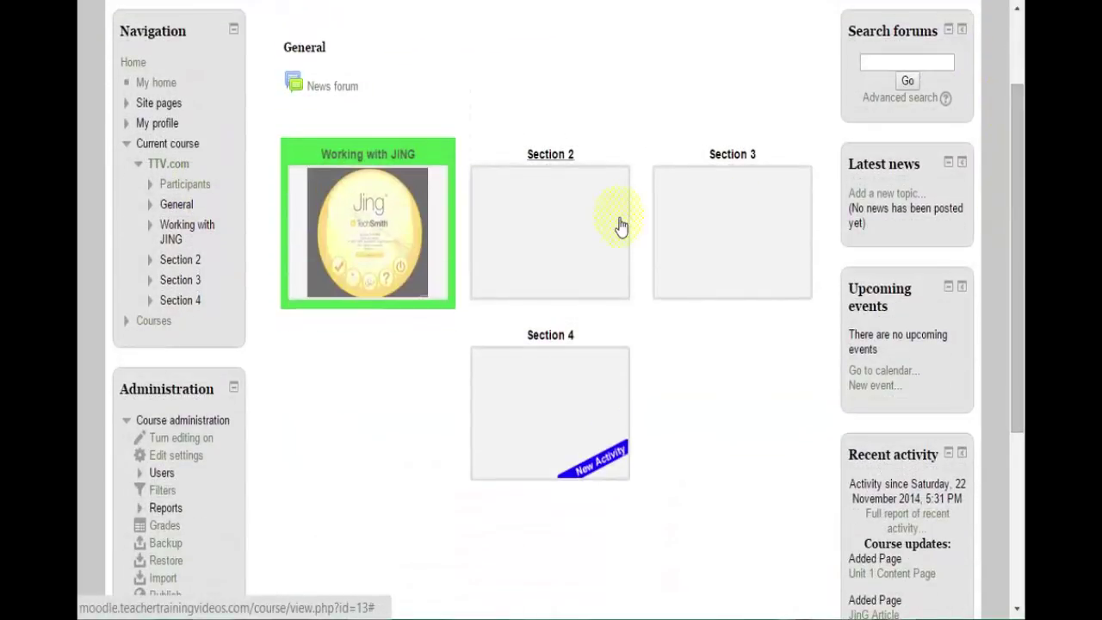
{"action": "left_click", "coordinate": [341, 222]}
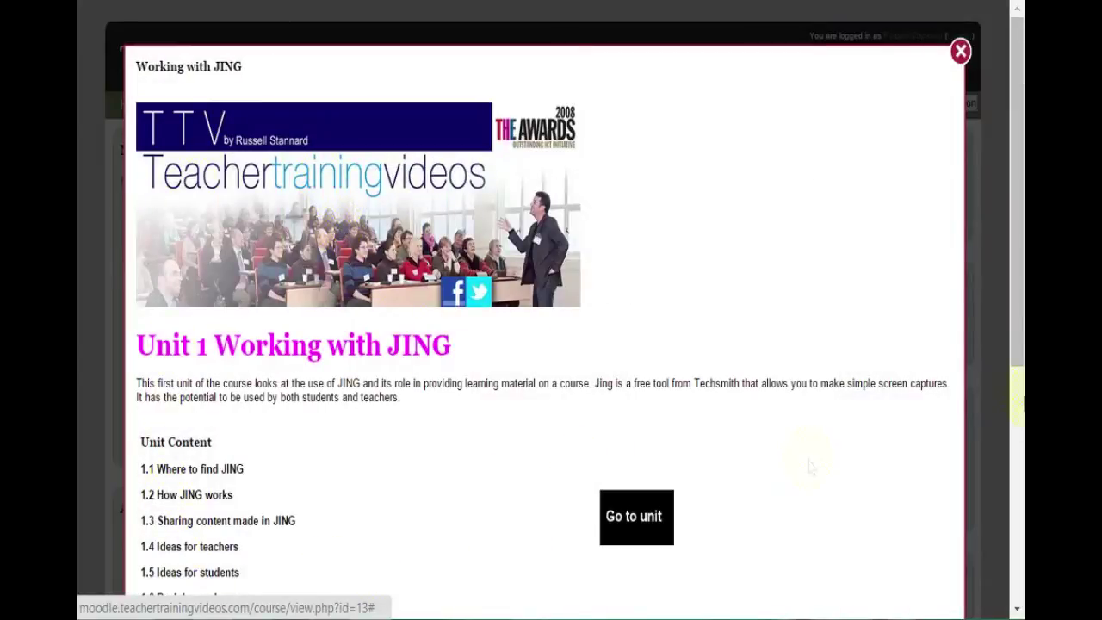
{"action": "left_click_drag", "start_coordinate": [1014, 277], "coordinate": [1017, 365]}
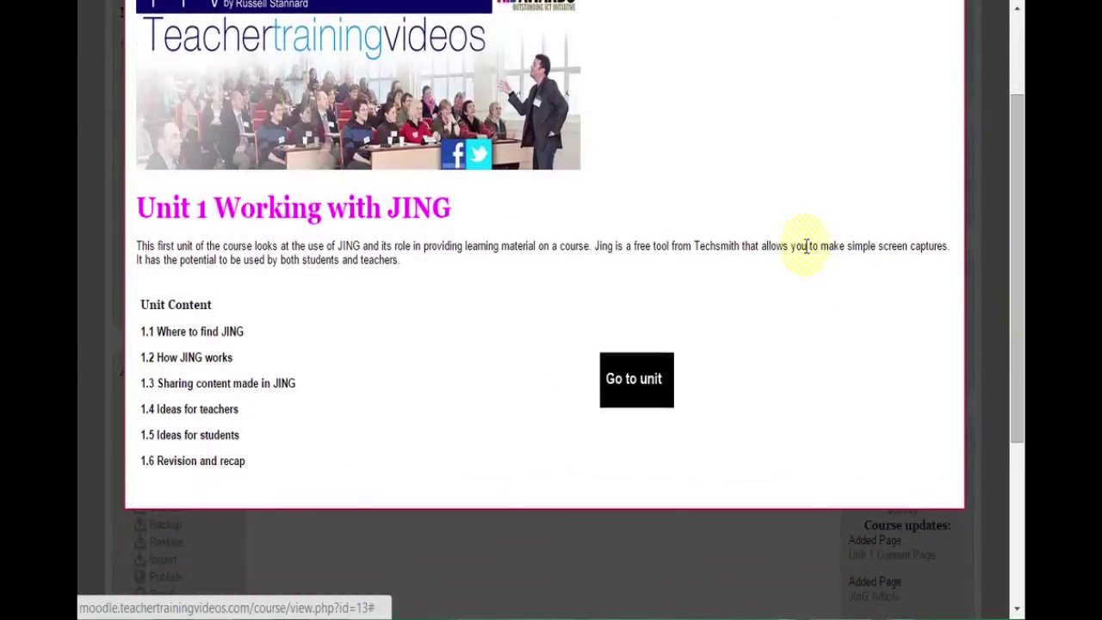
{"action": "left_click", "coordinate": [619, 381]}
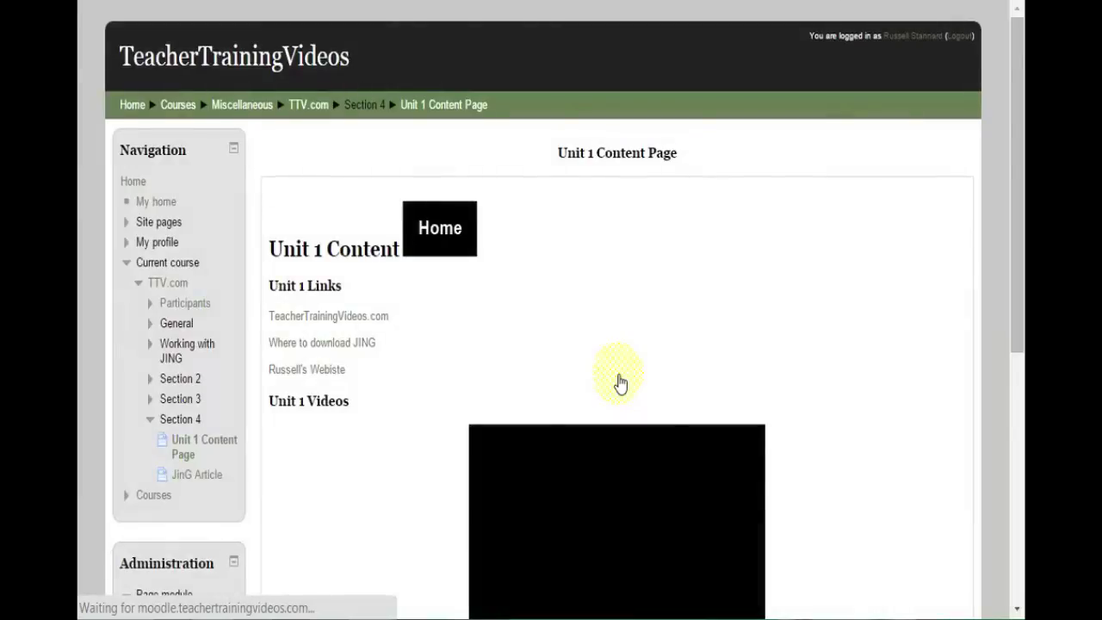
Test the TeacherTrainingVideos.com link, dismiss the newsletter sign-up form and return to the Unit 1 Content Page
{"action": "left_click_drag", "start_coordinate": [1016, 216], "coordinate": [1016, 262]}
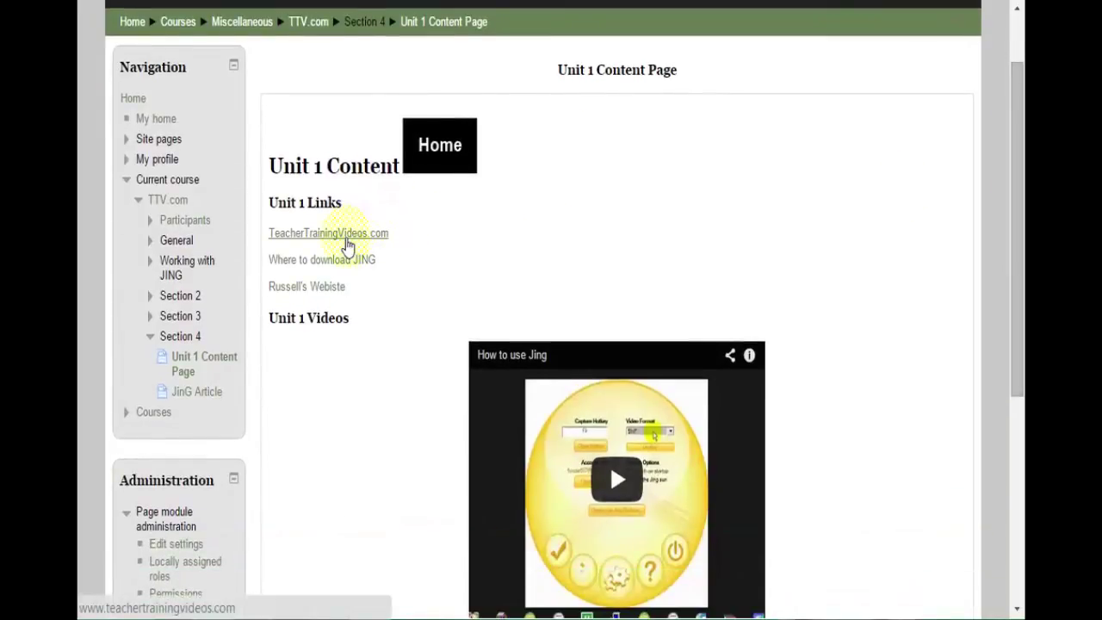
{"action": "left_click", "coordinate": [348, 246]}
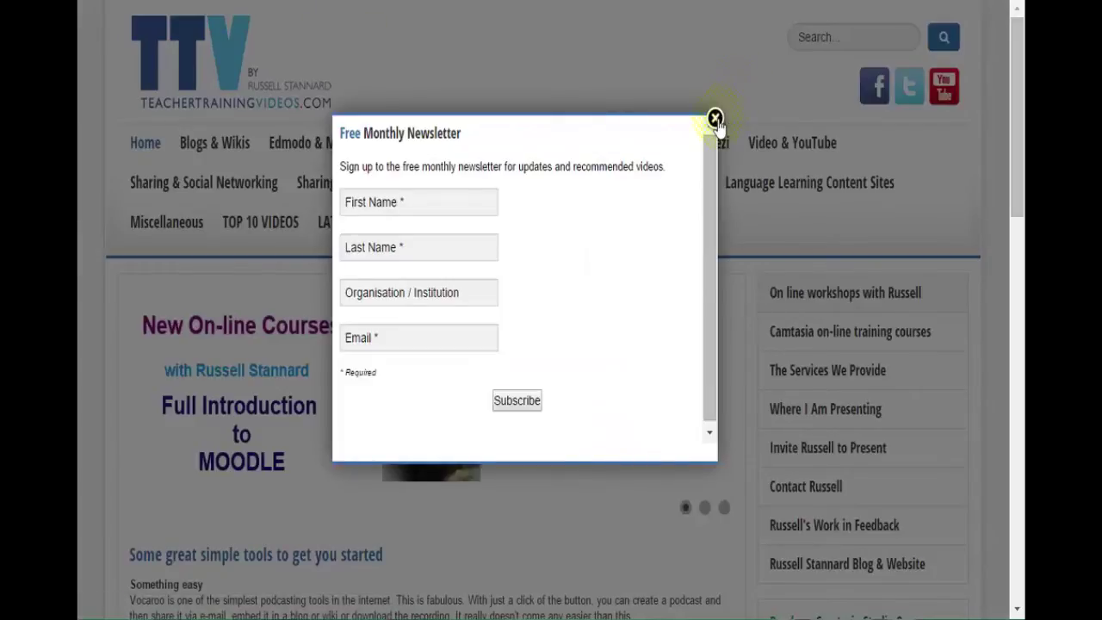
{"action": "left_click", "coordinate": [716, 118]}
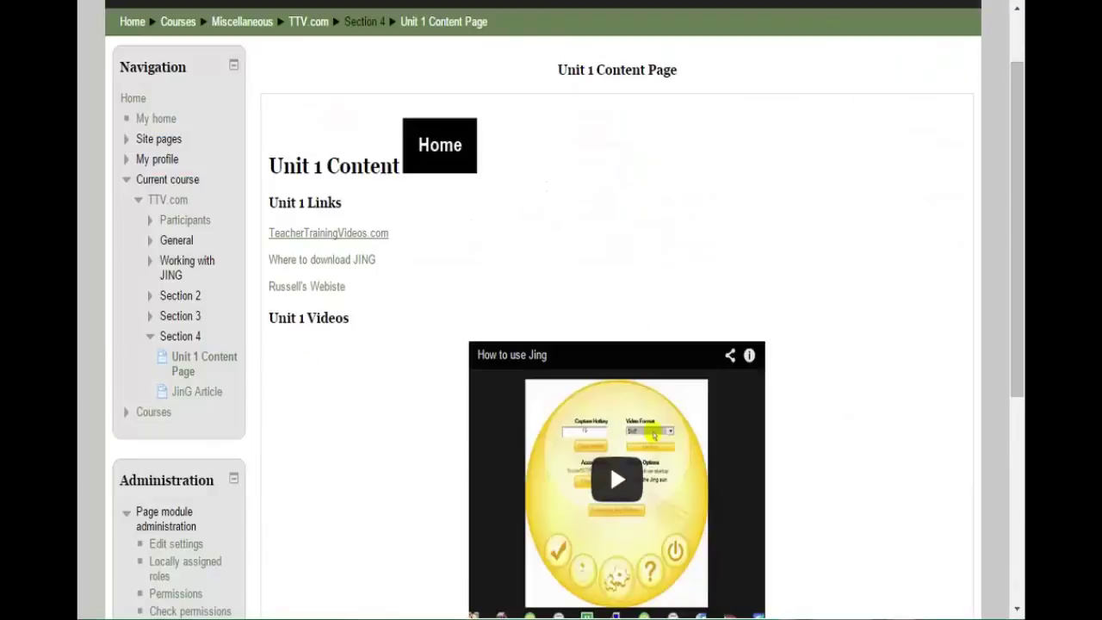
Play the embedded "How to use Jing" video briefly and pause it
{"action": "left_click_drag", "start_coordinate": [1019, 231], "coordinate": [1015, 307]}
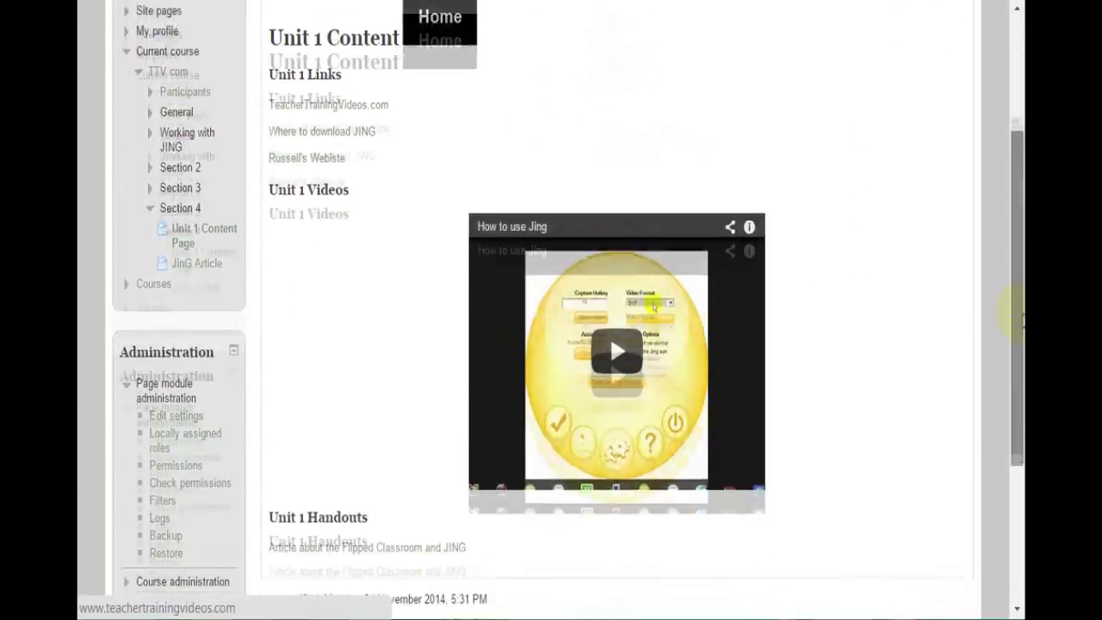
{"action": "left_click", "coordinate": [613, 330]}
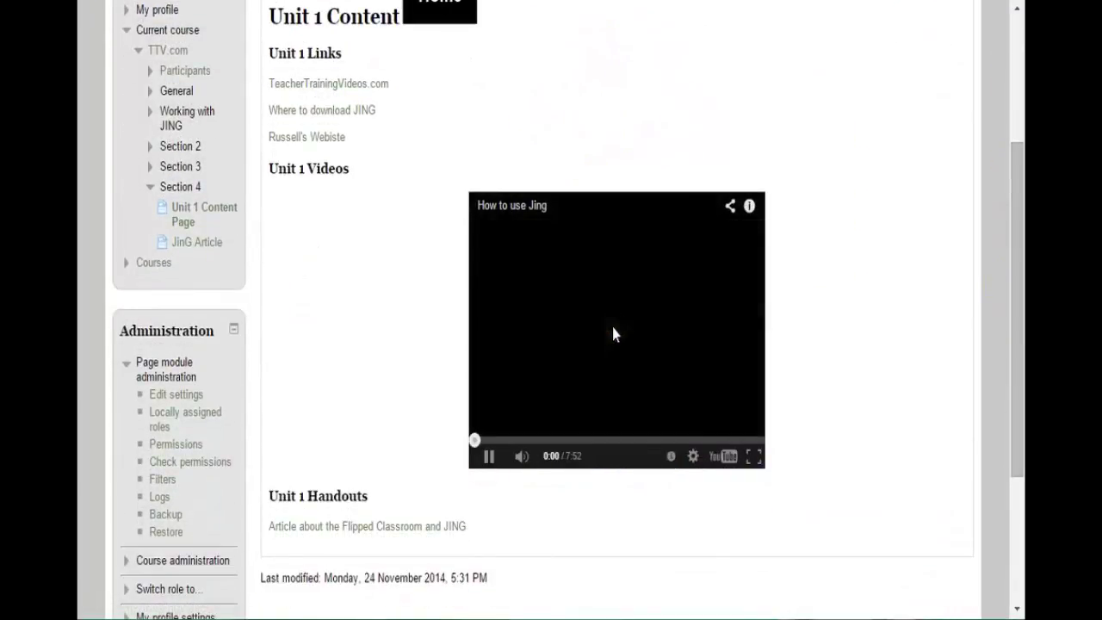
{"action": "left_click", "coordinate": [490, 458]}
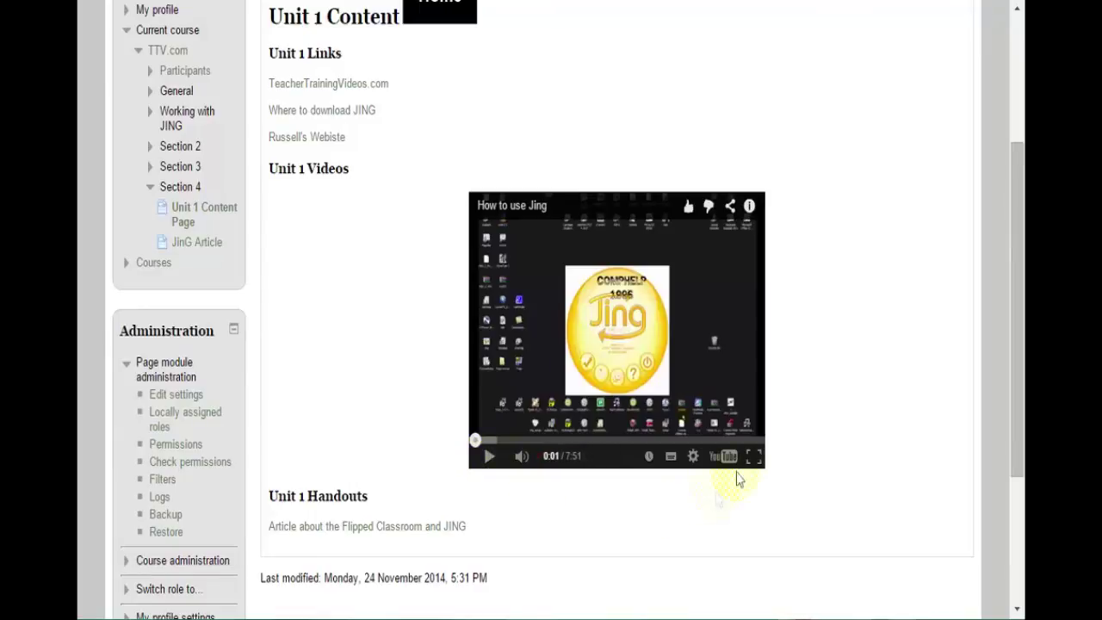
Open the flipped classroom article from Unit 1 Handouts, then follow its "Back to unit" image to the Unit 1 Content Page
{"action": "left_click_drag", "start_coordinate": [1012, 303], "coordinate": [1017, 327]}
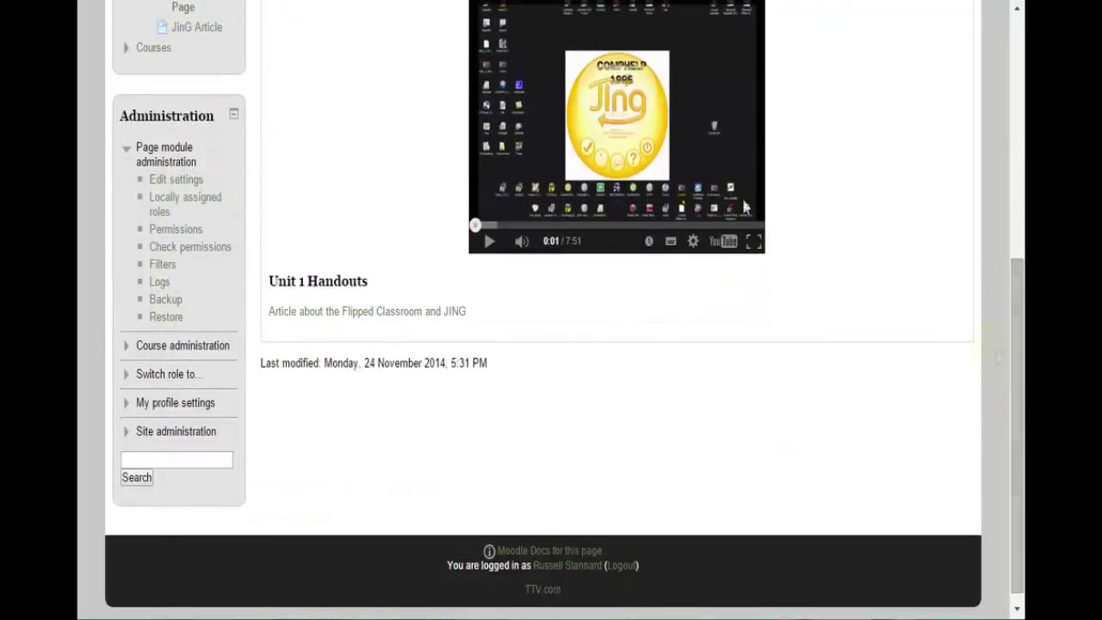
{"action": "left_click", "coordinate": [320, 181]}
{"action": "left_click", "coordinate": [305, 317]}
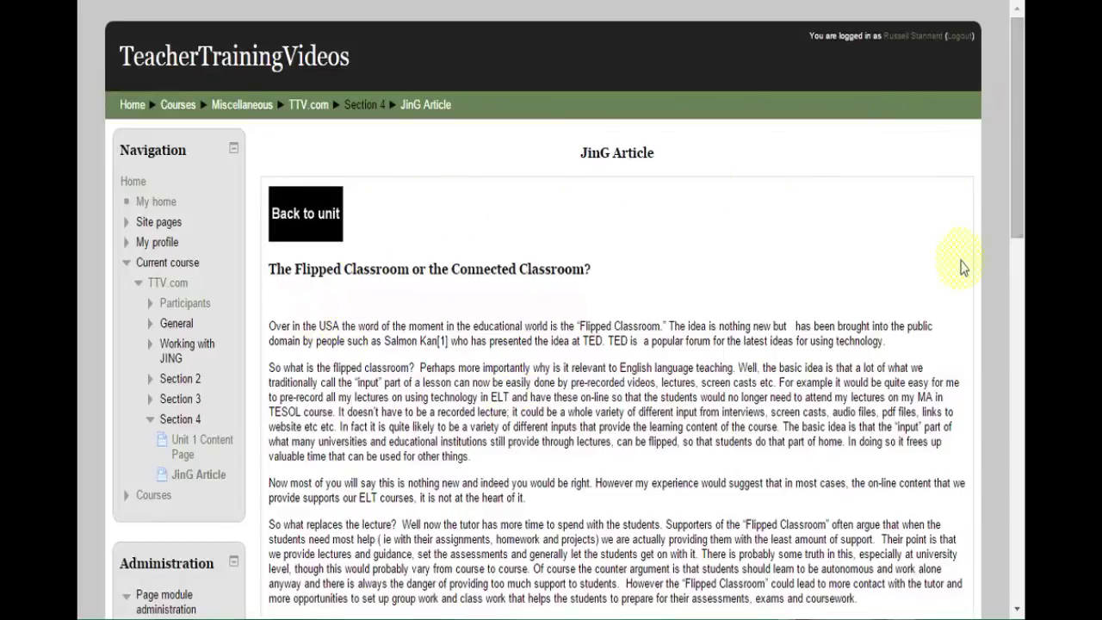
{"action": "left_click_drag", "start_coordinate": [1018, 163], "coordinate": [1005, 109]}
{"action": "left_click", "coordinate": [316, 211]}
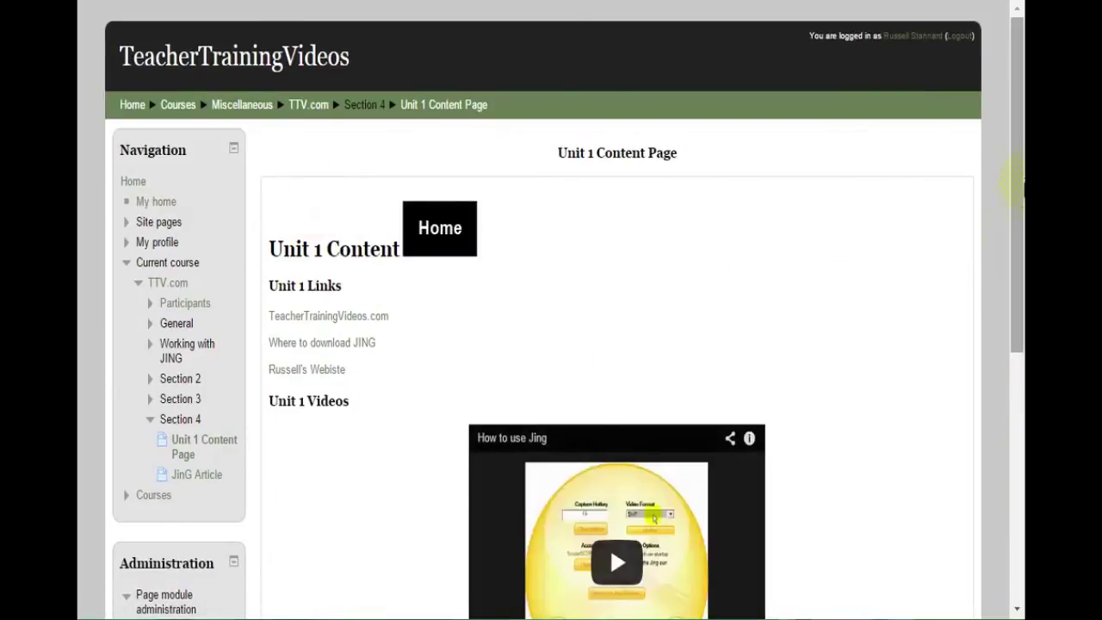
Follow the Home image on the Unit 1 Content Page to the course grid and review the course sections
{"action": "left_click_drag", "start_coordinate": [1016, 185], "coordinate": [1016, 230]}
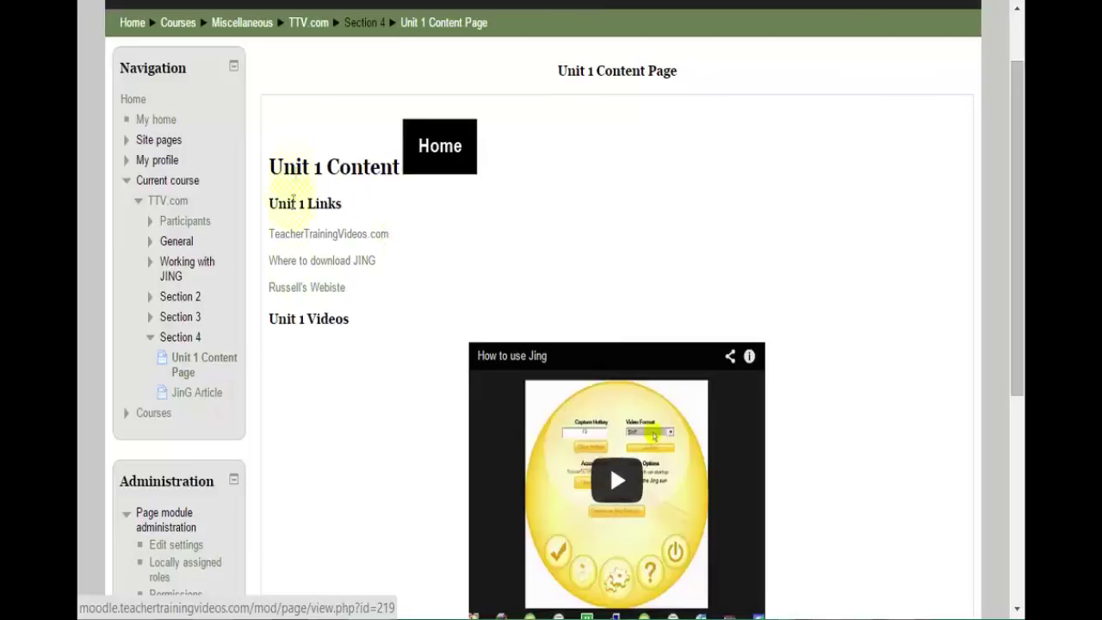
{"action": "mouse_move", "coordinate": [290, 619]}
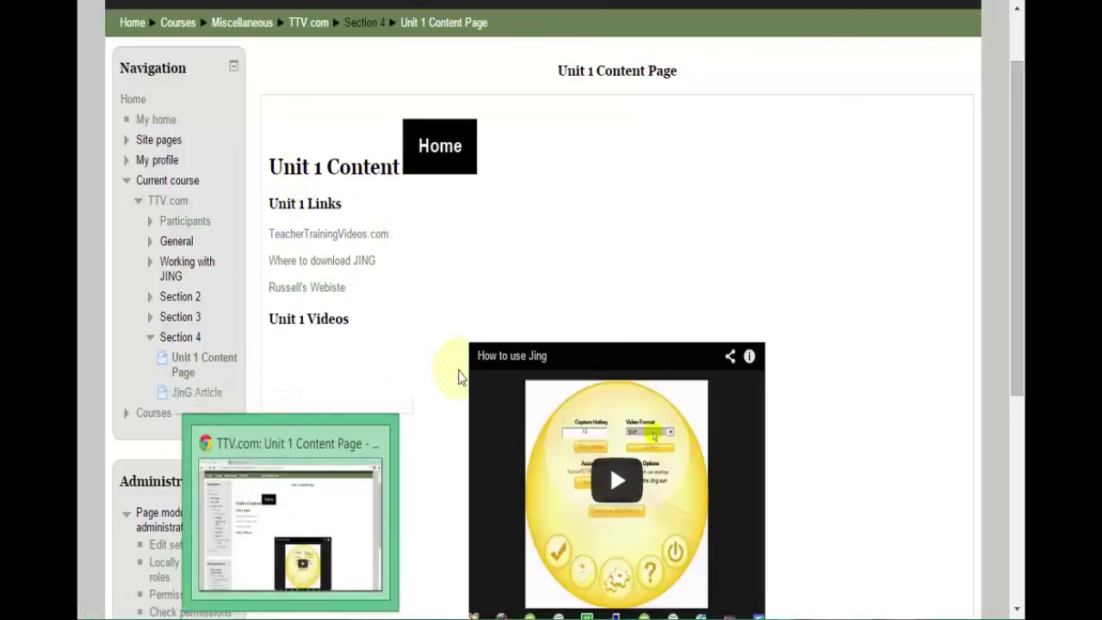
{"action": "left_click", "coordinate": [436, 166]}
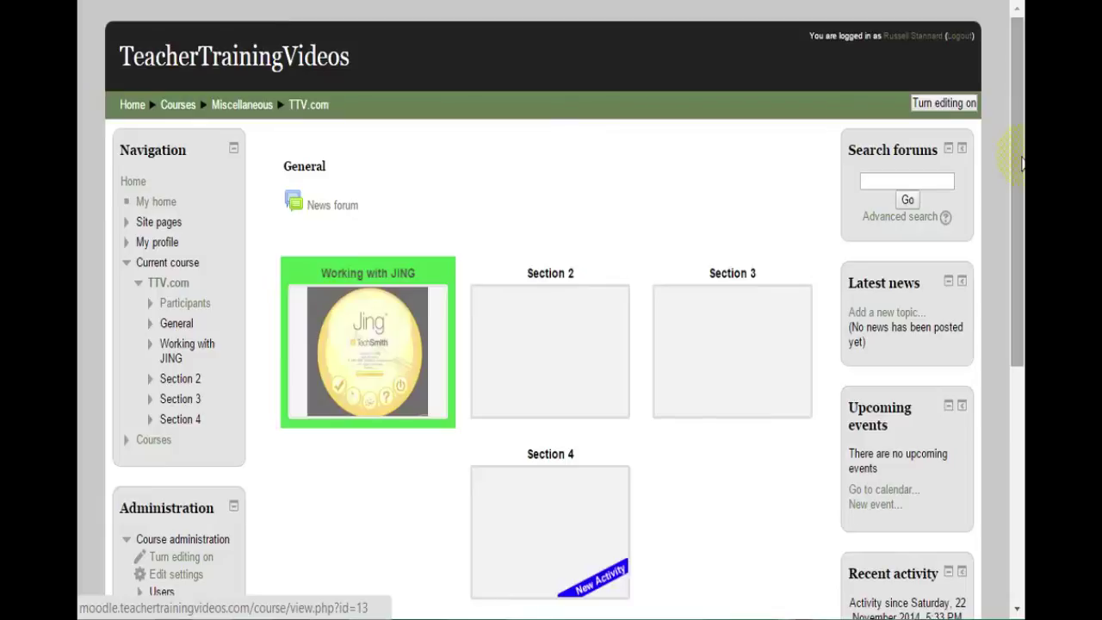
{"action": "left_click_drag", "start_coordinate": [1017, 197], "coordinate": [1018, 319]}
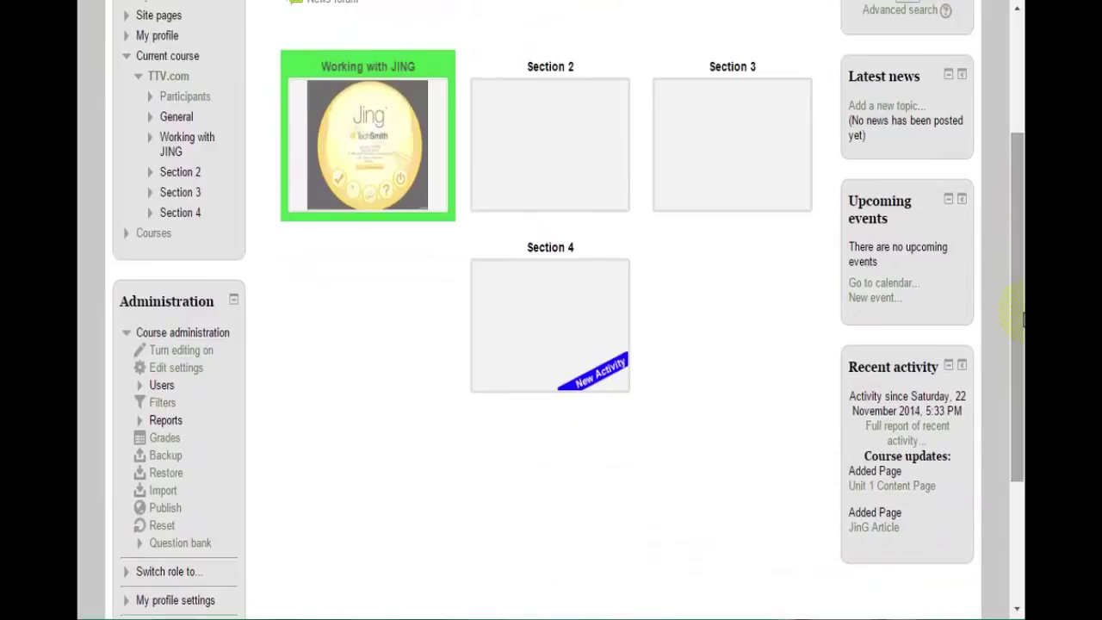
{"action": "left_click_drag", "start_coordinate": [1022, 319], "coordinate": [1022, 314]}
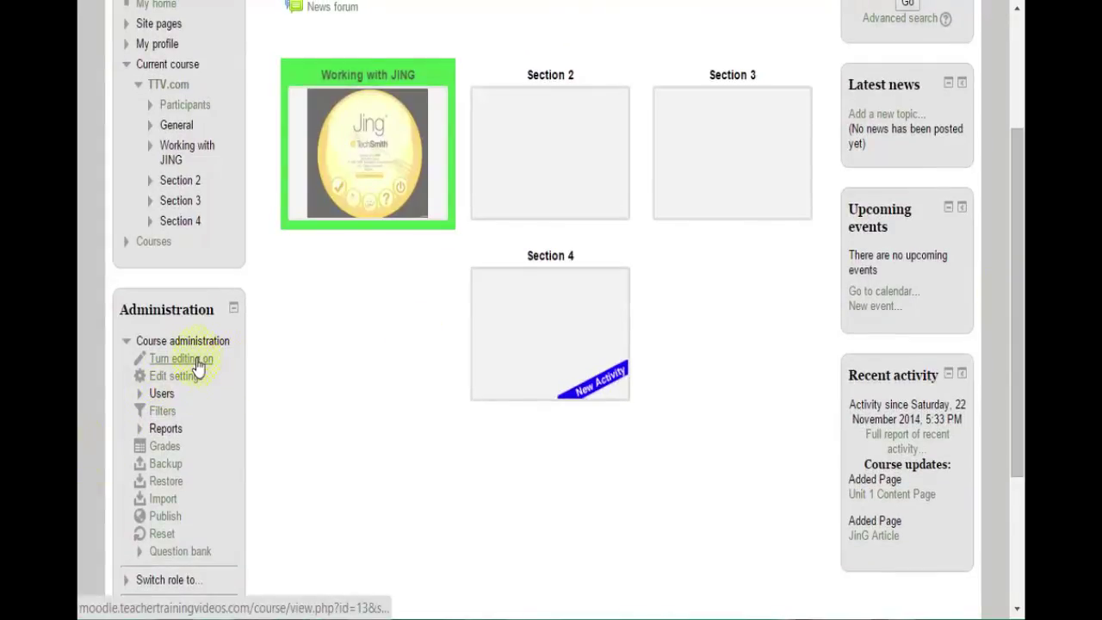
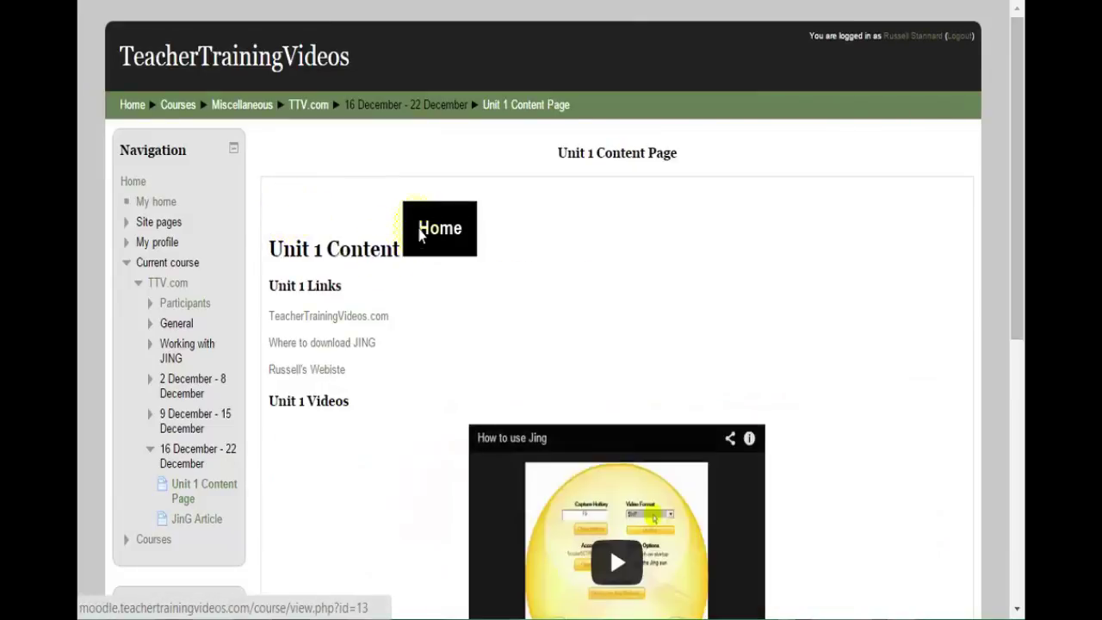
Test the Home image with the course in its dated weekly layout and review the weekly sections on the course page
{"action": "left_click", "coordinate": [420, 235]}
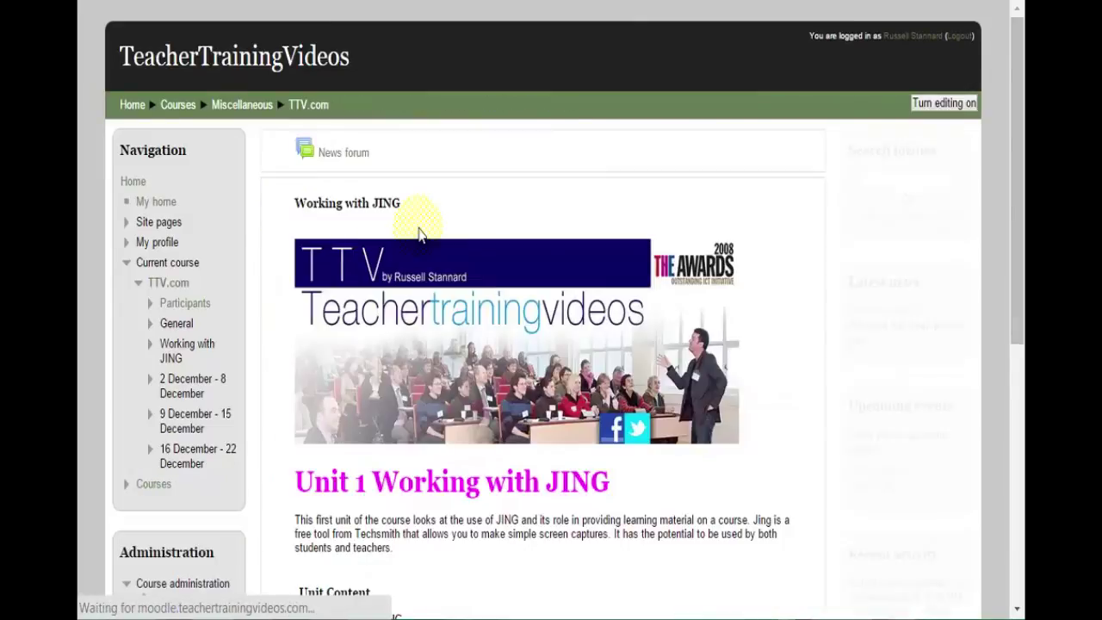
{"action": "left_click_drag", "start_coordinate": [1017, 176], "coordinate": [1018, 240]}
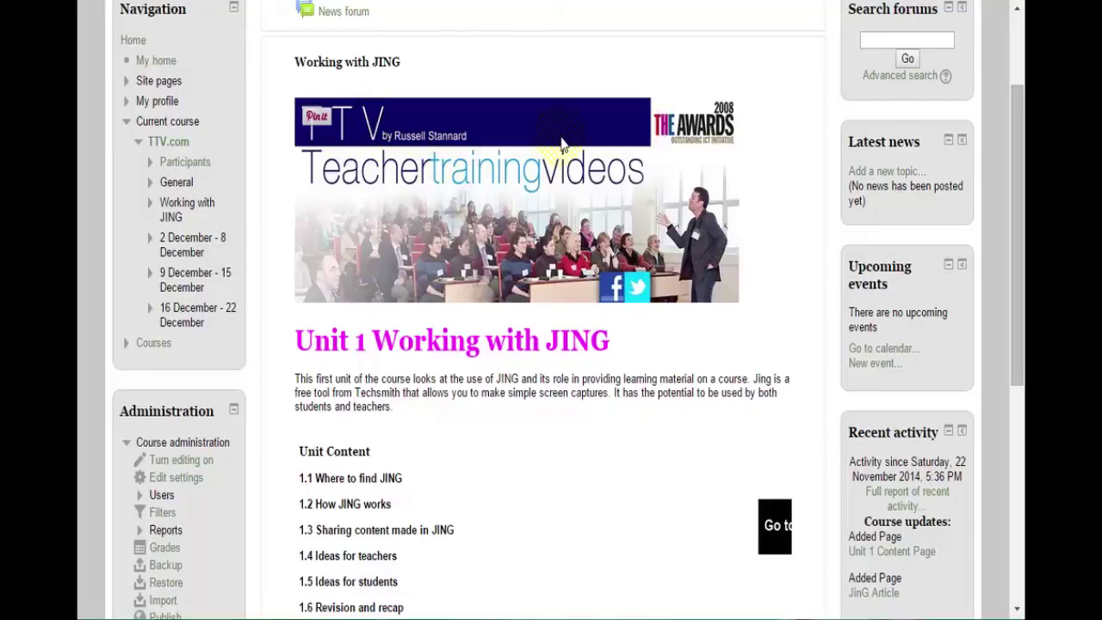
{"action": "left_click_drag", "start_coordinate": [1015, 178], "coordinate": [1017, 303]}
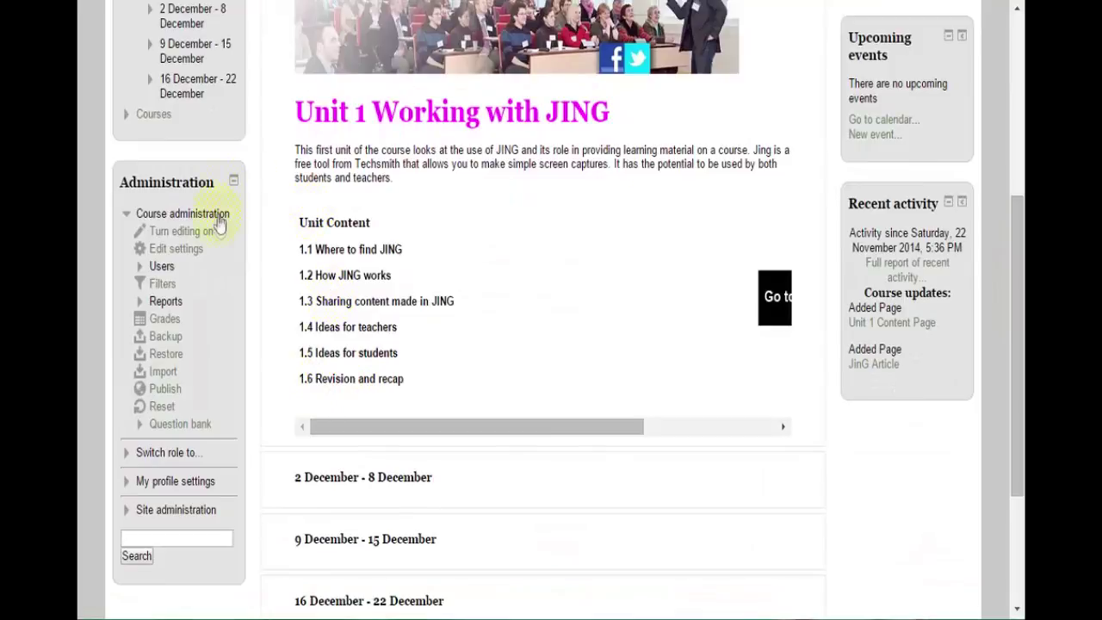
Turn on course editing and open the Working with JING section summary in the full-screen editor
{"action": "left_click", "coordinate": [193, 236]}
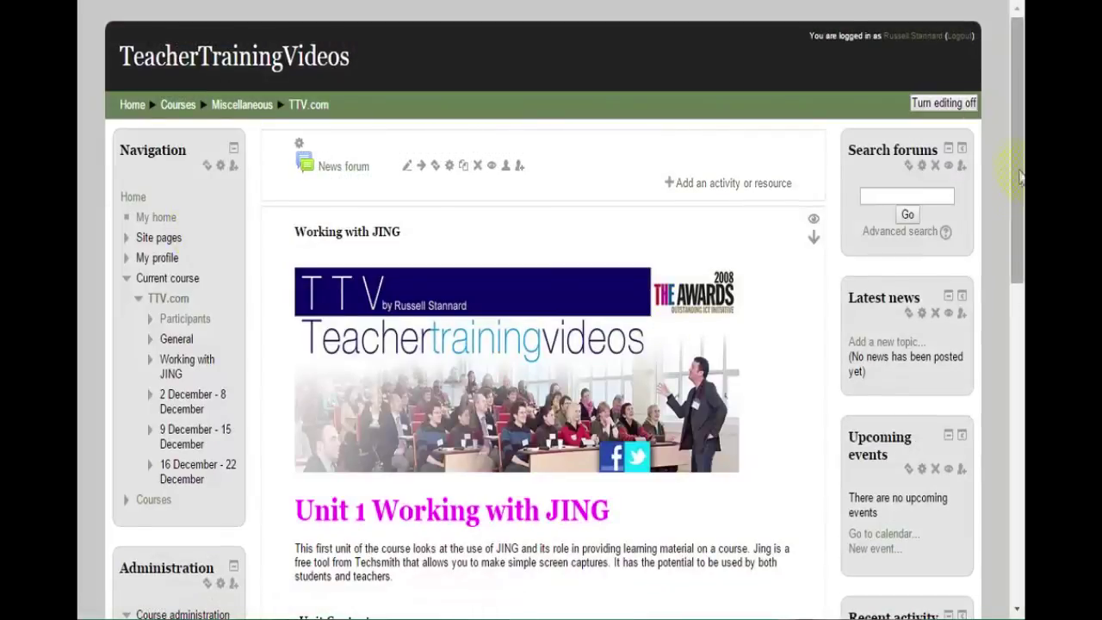
{"action": "left_click_drag", "start_coordinate": [1019, 177], "coordinate": [1004, 291]}
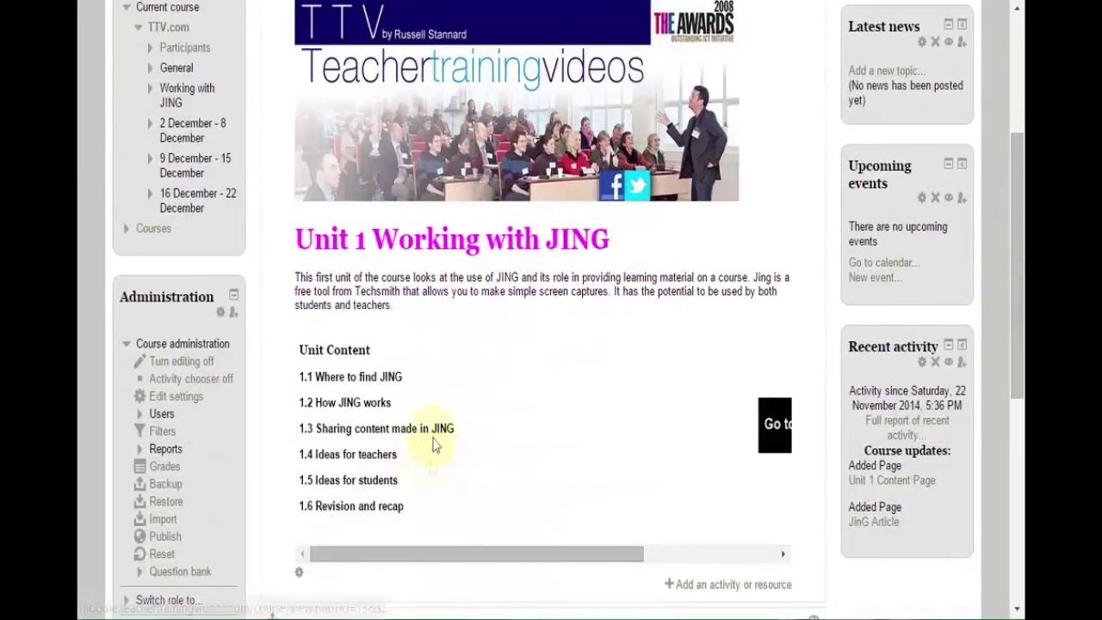
{"action": "left_click", "coordinate": [297, 577]}
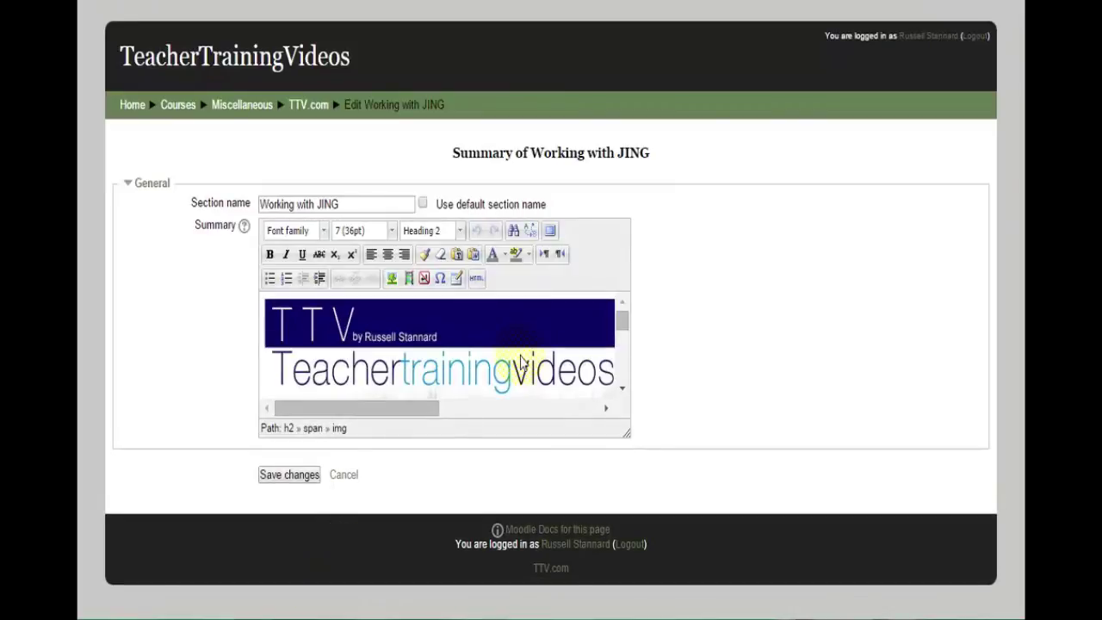
{"action": "left_click", "coordinate": [550, 230]}
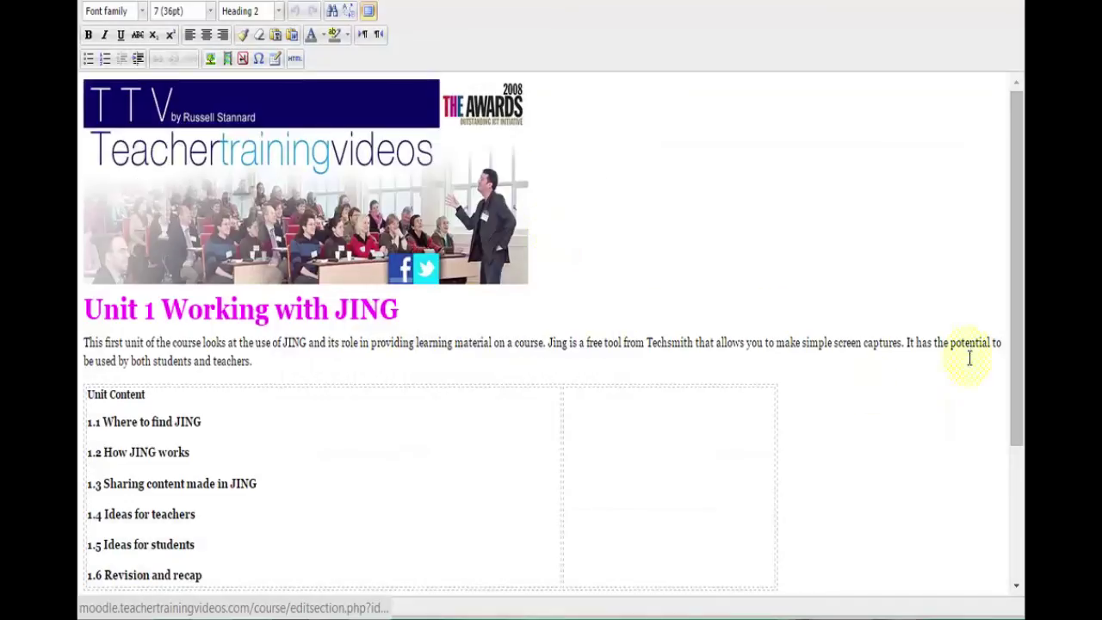
Narrow the Unit Content table in the summary so the "Go to unit" image moves closer to the unit list
{"action": "scroll", "coordinate": [1008, 316], "scroll_direction": "down", "scroll_amount": 3}
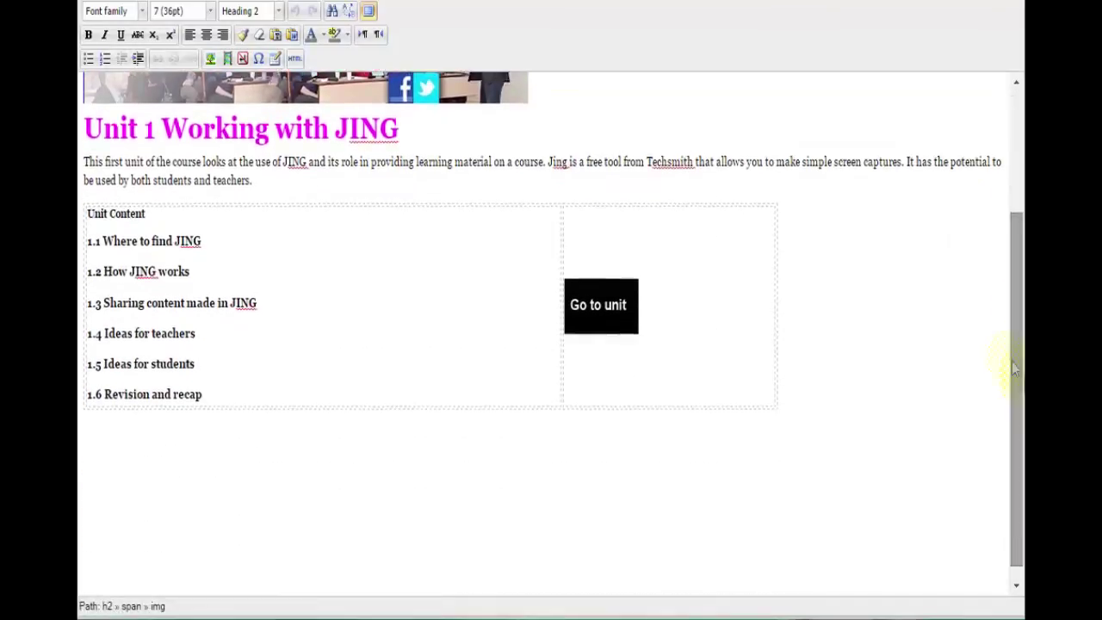
{"action": "left_click", "coordinate": [561, 231]}
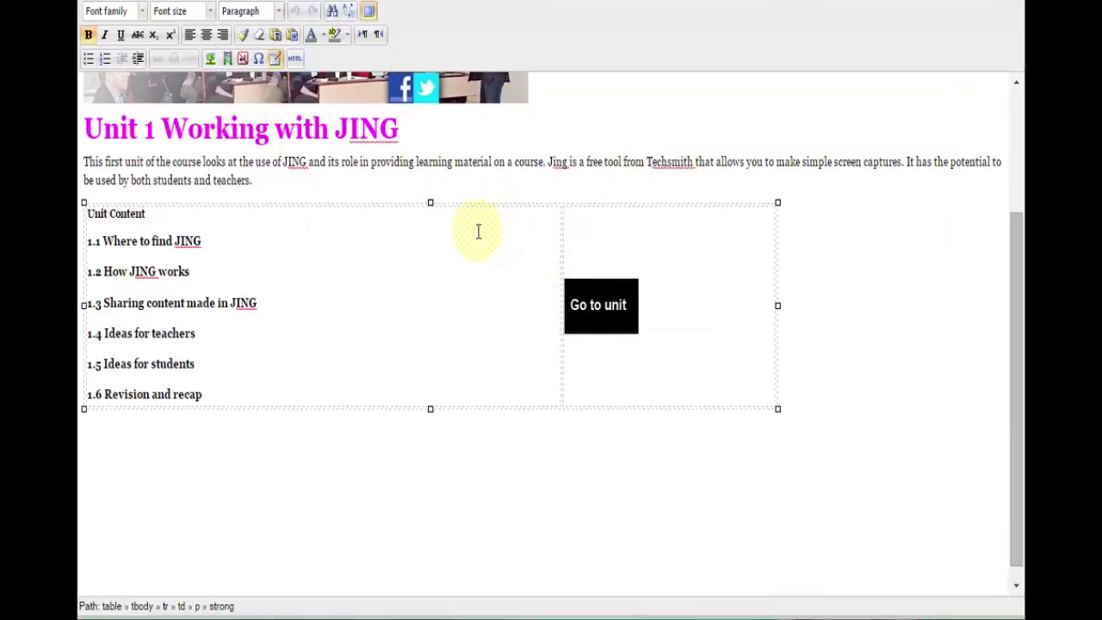
{"action": "left_click", "coordinate": [390, 205]}
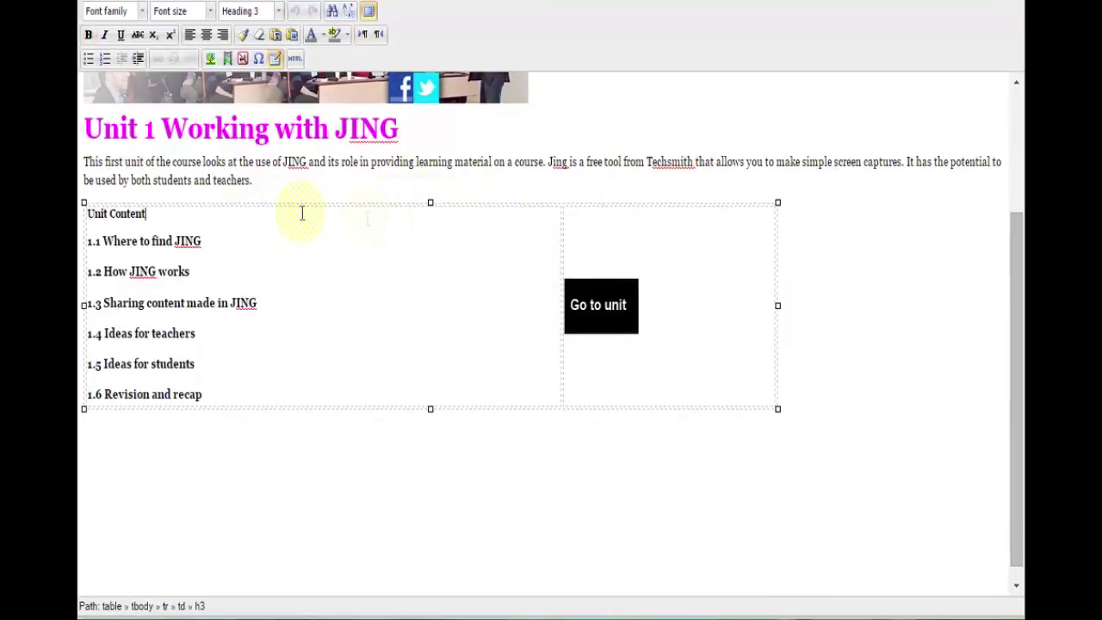
{"action": "left_click_drag", "start_coordinate": [778, 305], "coordinate": [604, 306]}
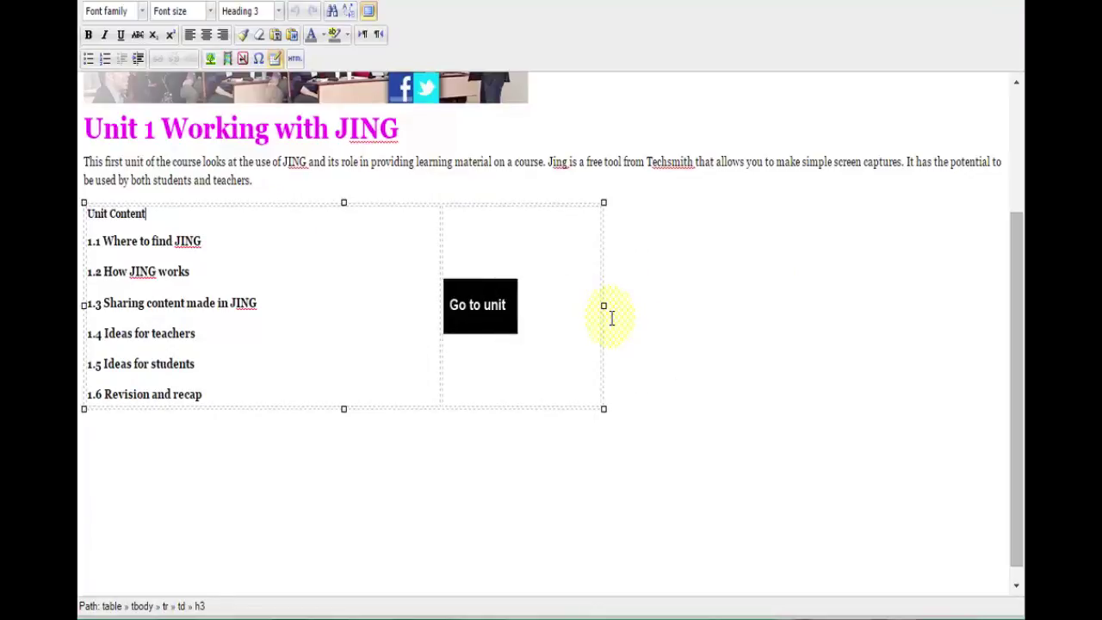
Split the introductory paragraph into two before "Techsmith" and save the Working with JING section summary
{"action": "scroll", "coordinate": [1009, 286], "scroll_direction": "up", "scroll_amount": 1}
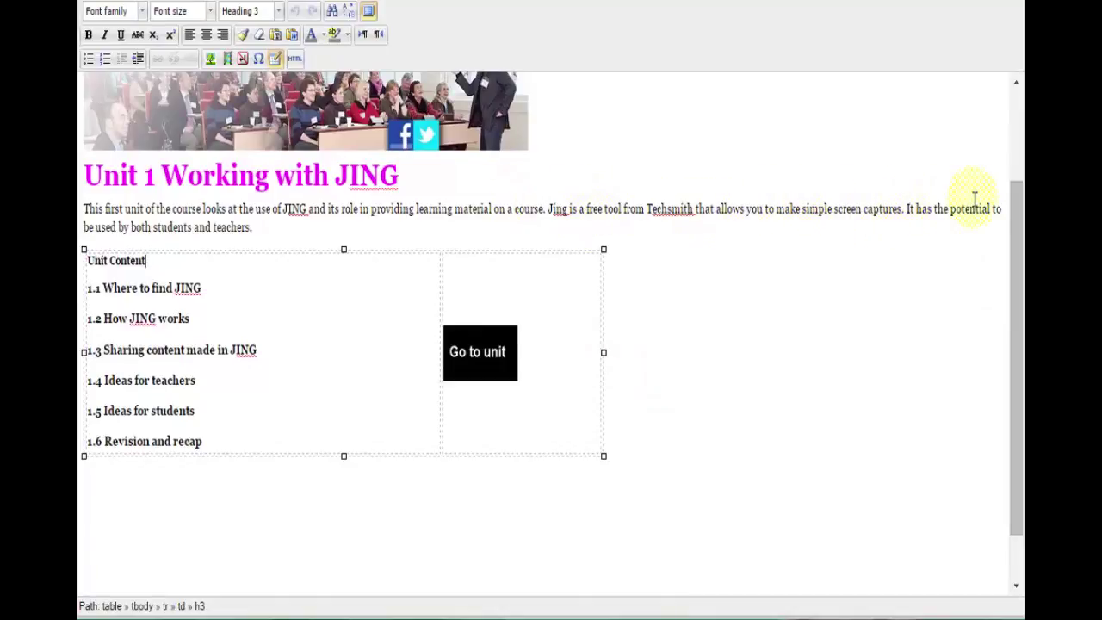
{"action": "left_click", "coordinate": [646, 208]}
{"action": "key", "text": "Return"}
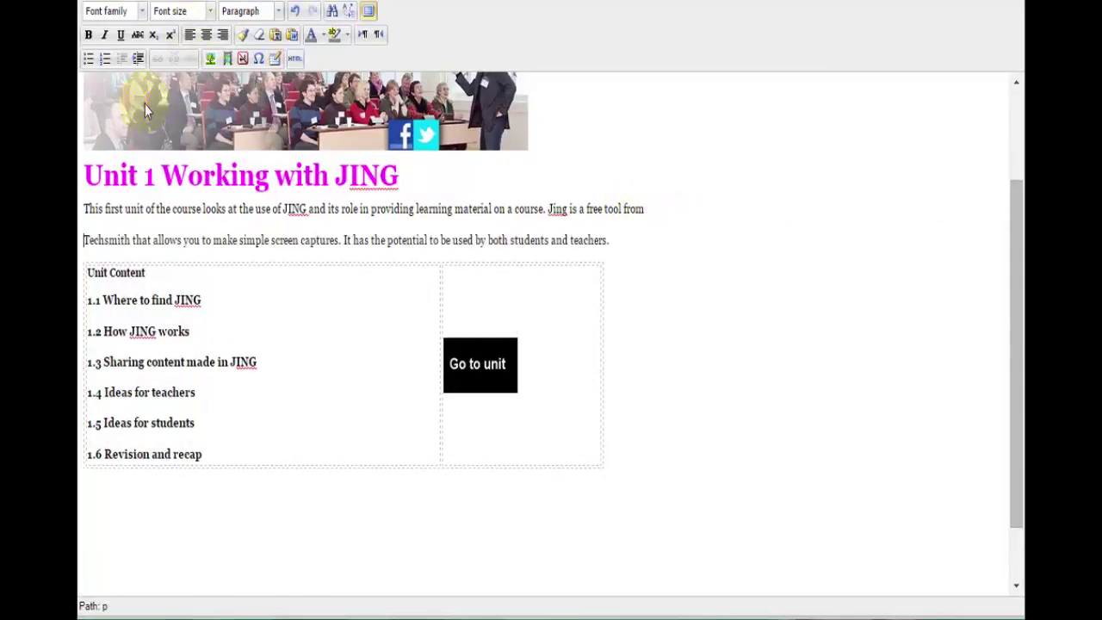
{"action": "key", "text": "ctrl+z"}
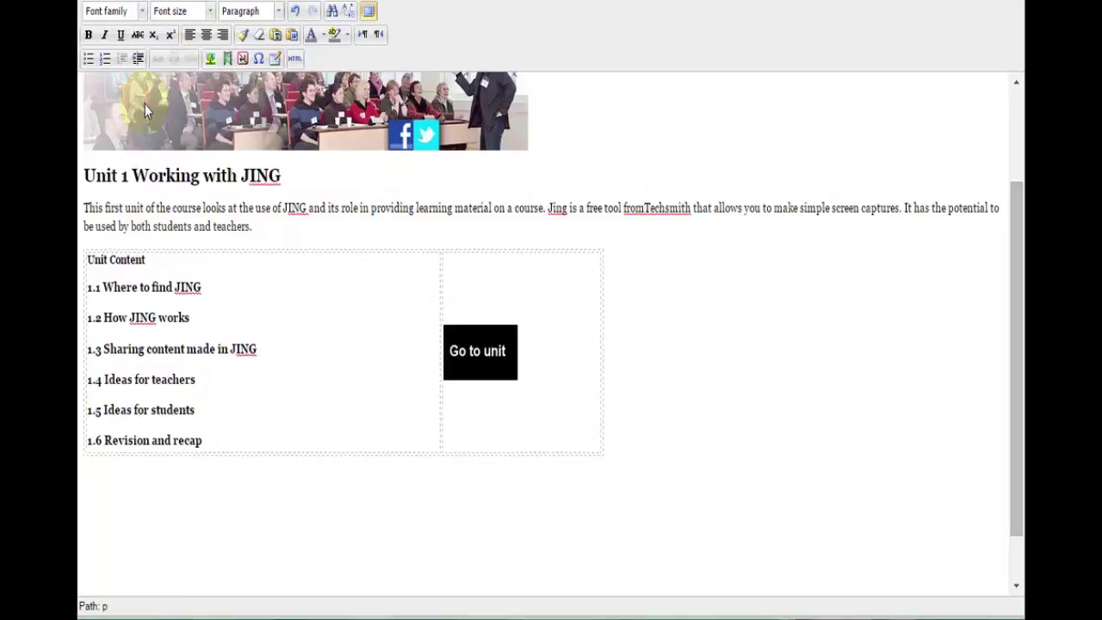
{"action": "key", "text": "Return"}
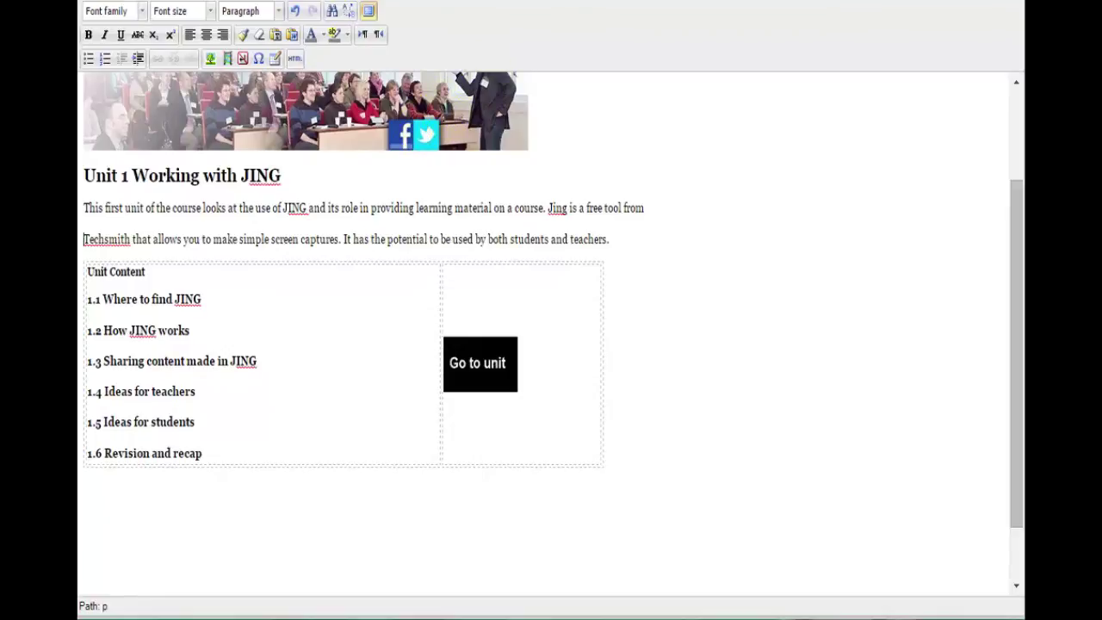
{"action": "left_click", "coordinate": [370, 11]}
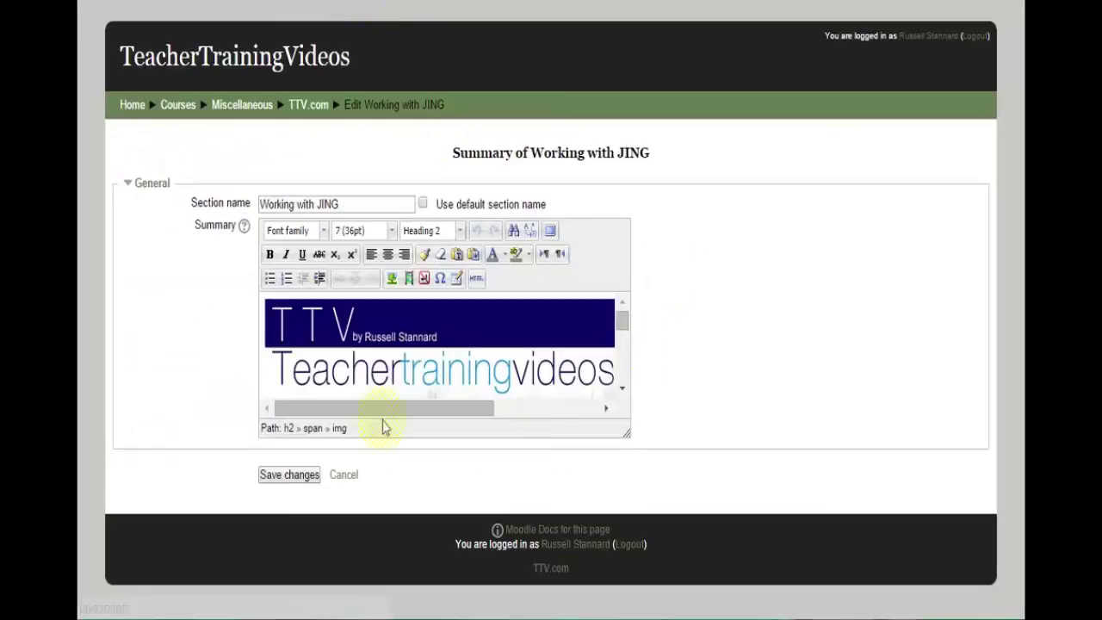
{"action": "left_click", "coordinate": [293, 475]}
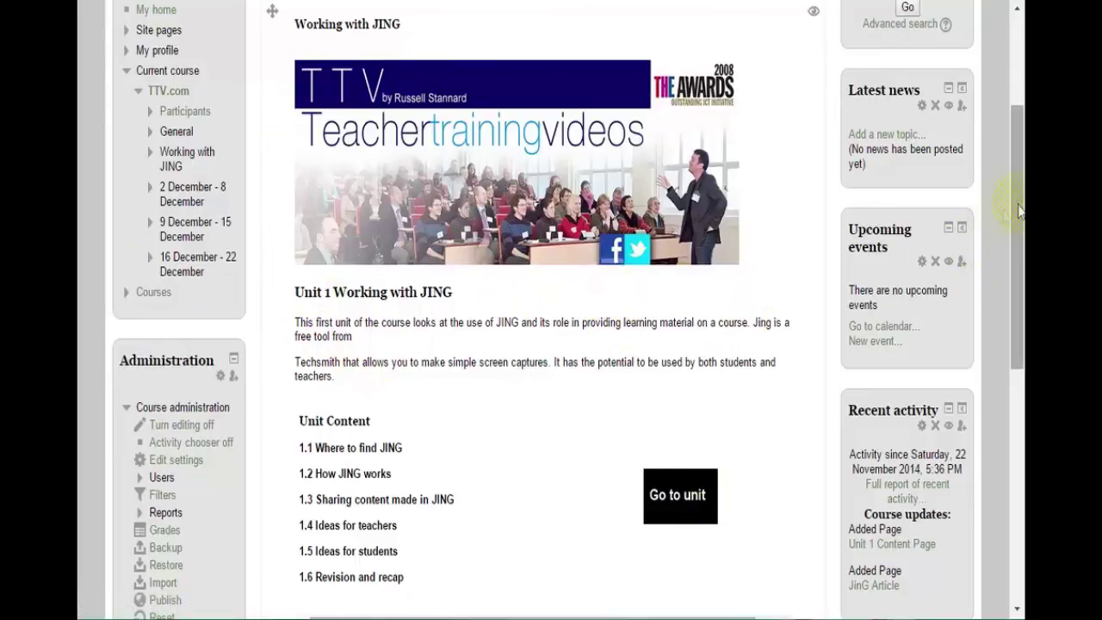
Set the number of sections to 3 in the course format settings and save the changes
{"action": "scroll", "coordinate": [1019, 202], "scroll_direction": "down", "scroll_amount": 4}
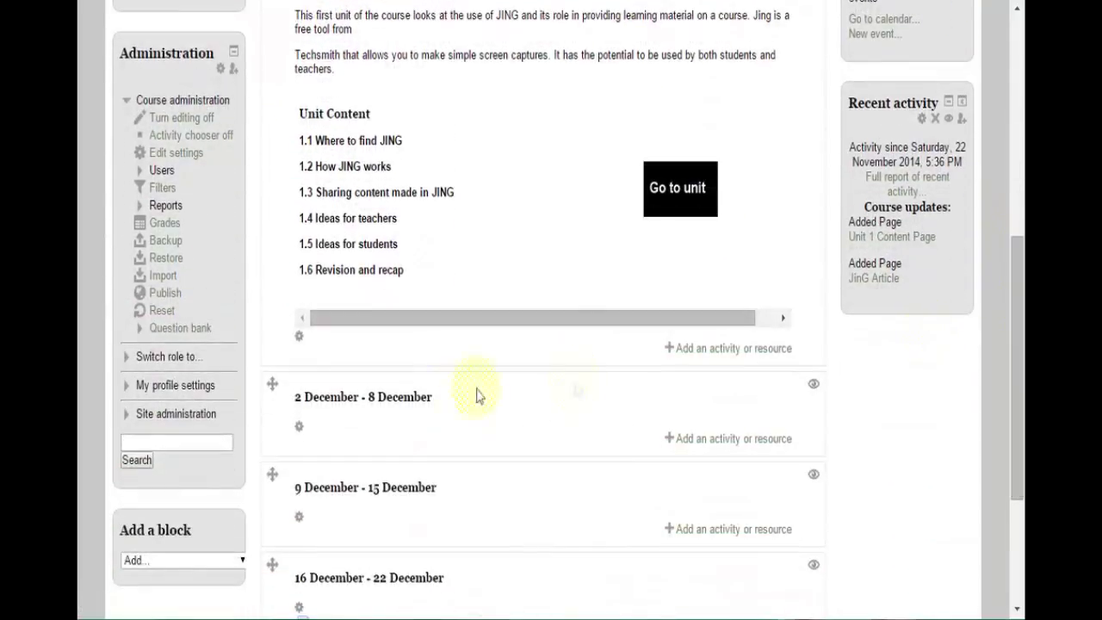
{"action": "scroll", "coordinate": [942, 419], "scroll_direction": "down", "scroll_amount": 3}
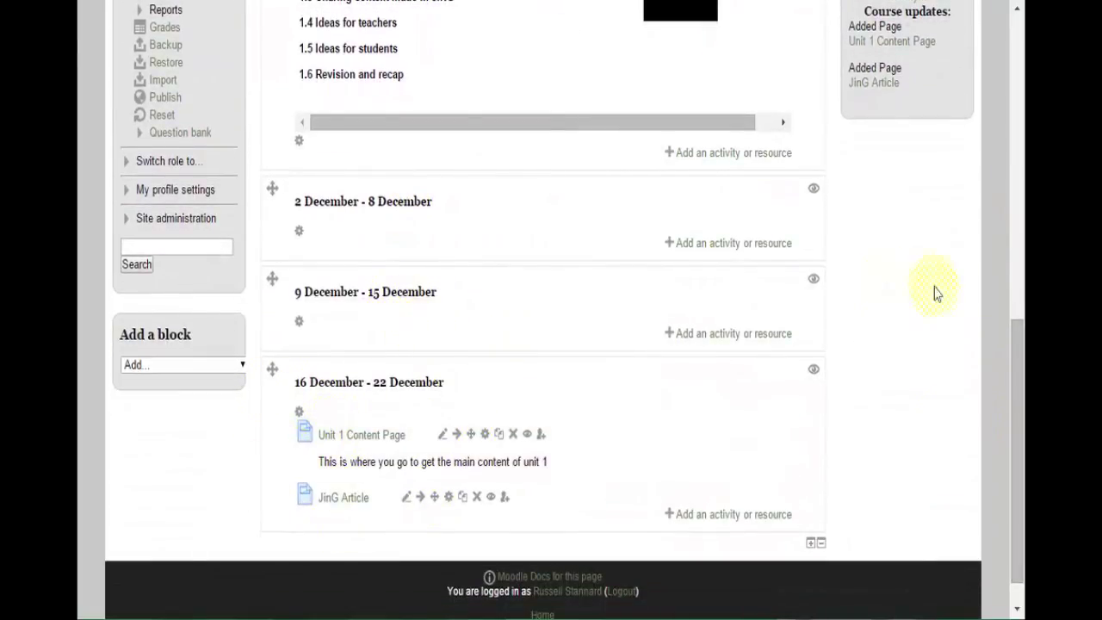
{"action": "left_click_drag", "start_coordinate": [1016, 368], "coordinate": [1015, 260]}
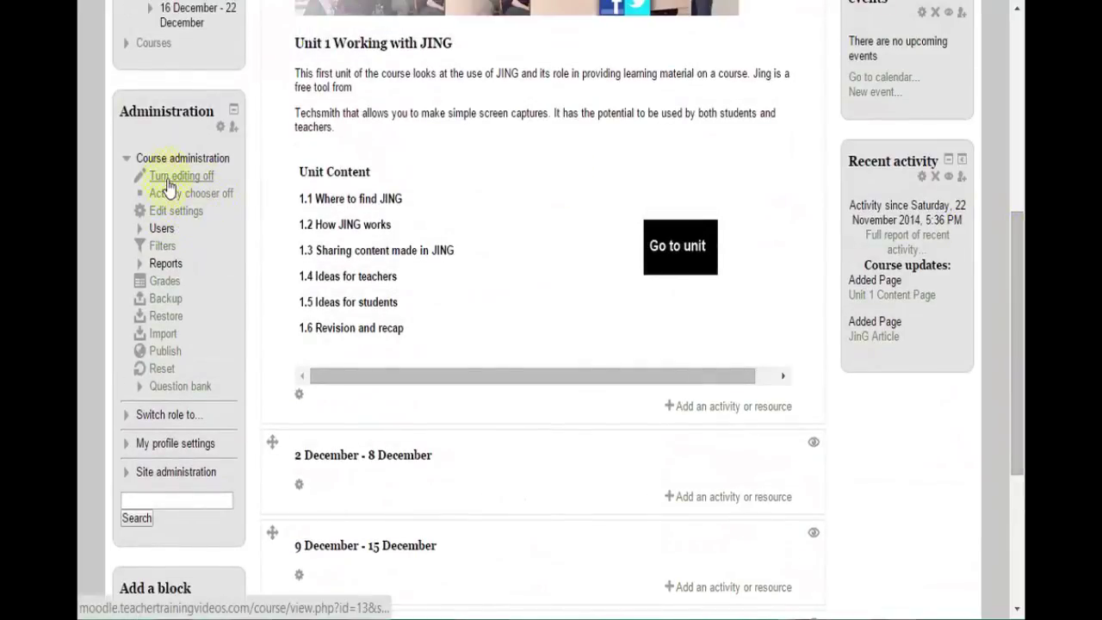
{"action": "left_click", "coordinate": [173, 216]}
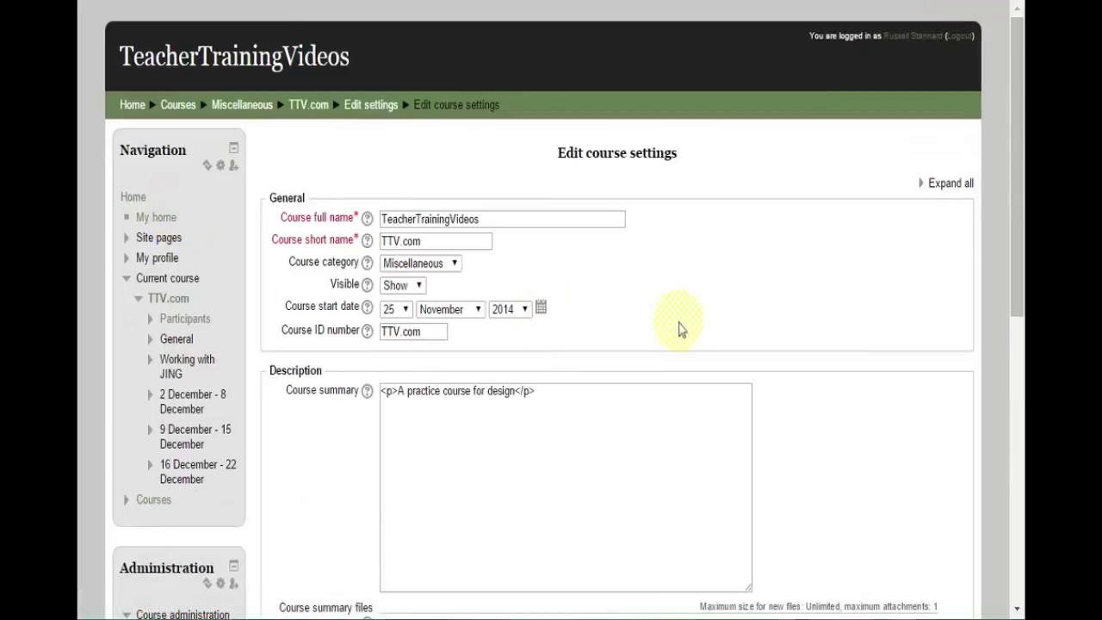
{"action": "scroll", "coordinate": [633, 275], "scroll_direction": "down", "scroll_amount": 10}
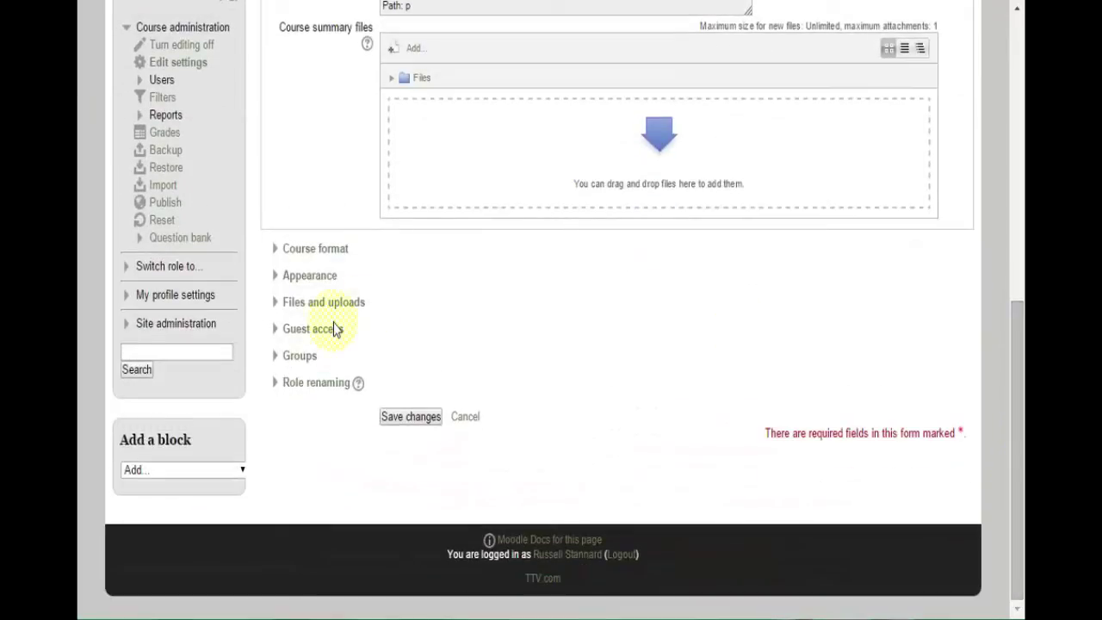
{"action": "left_click", "coordinate": [308, 250]}
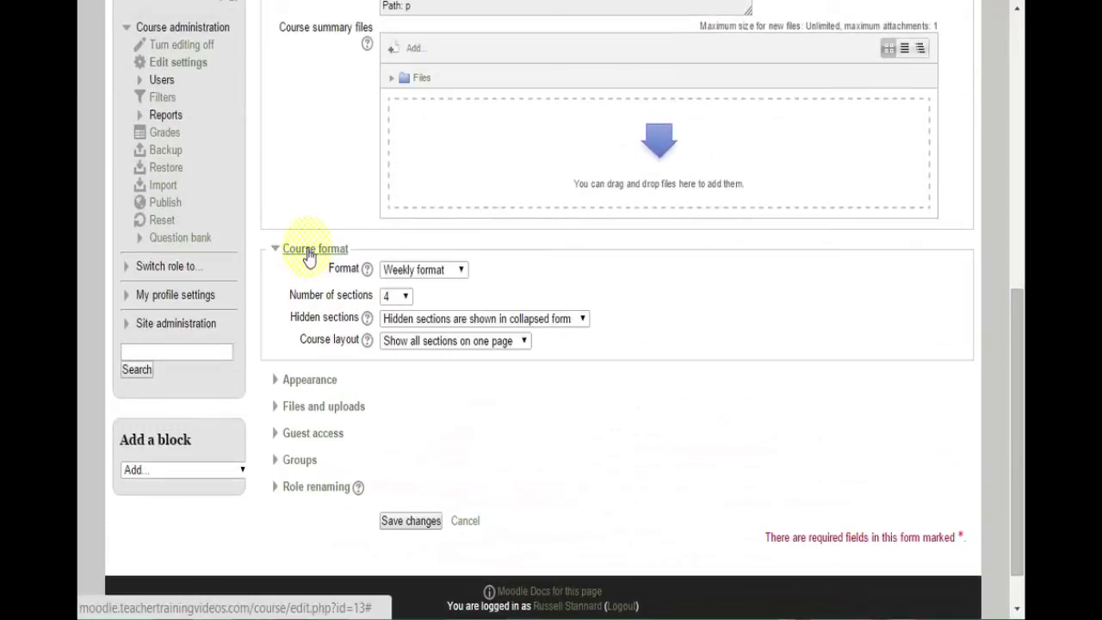
{"action": "left_click", "coordinate": [410, 304]}
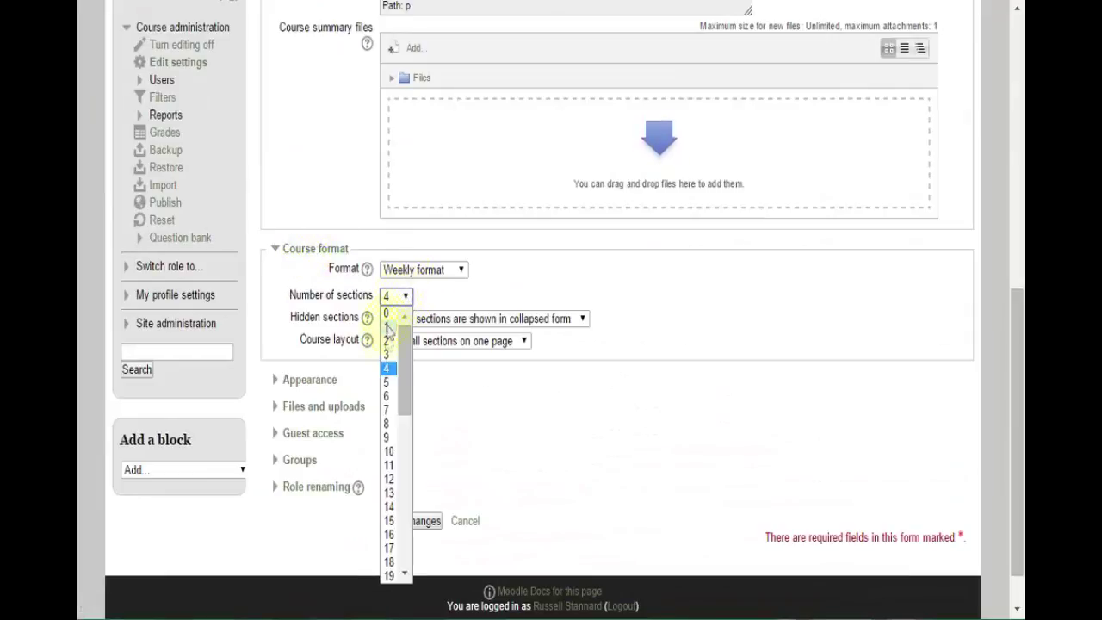
{"action": "left_click", "coordinate": [386, 352]}
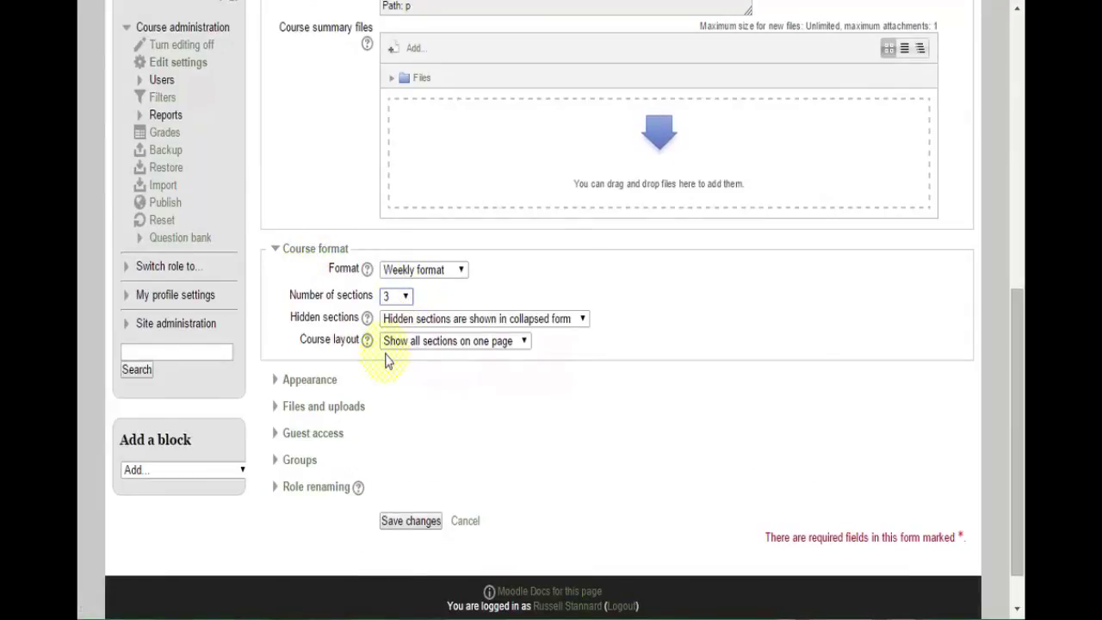
{"action": "left_click", "coordinate": [410, 522]}
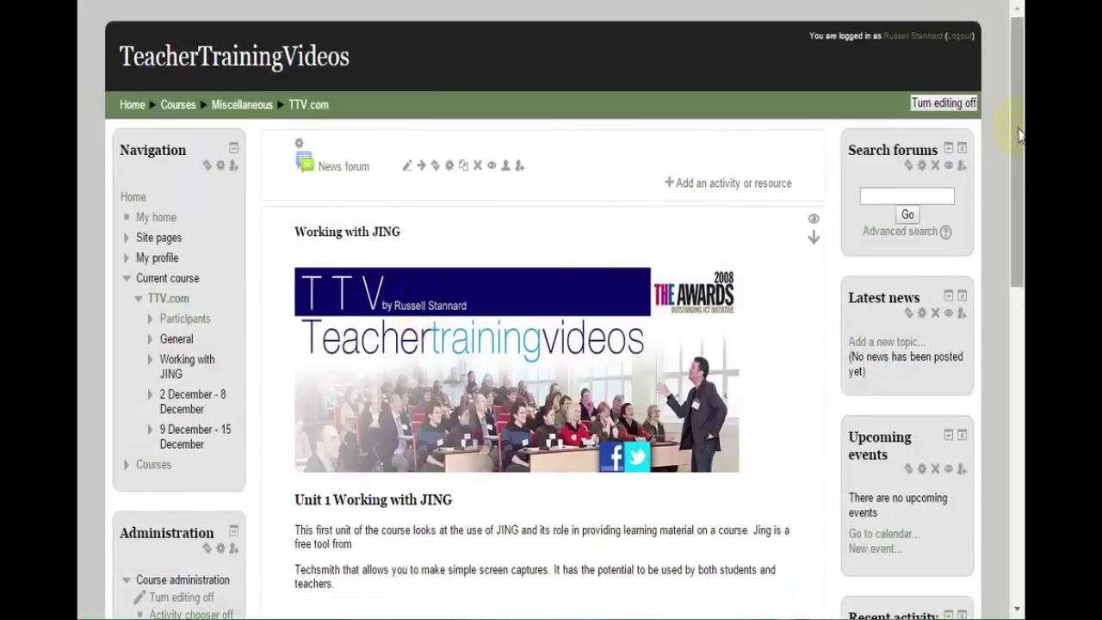
Turn off course editing and review the remaining weekly sections on the course page
{"action": "left_click_drag", "start_coordinate": [1021, 136], "coordinate": [1019, 259]}
{"action": "left_click", "coordinate": [181, 289]}
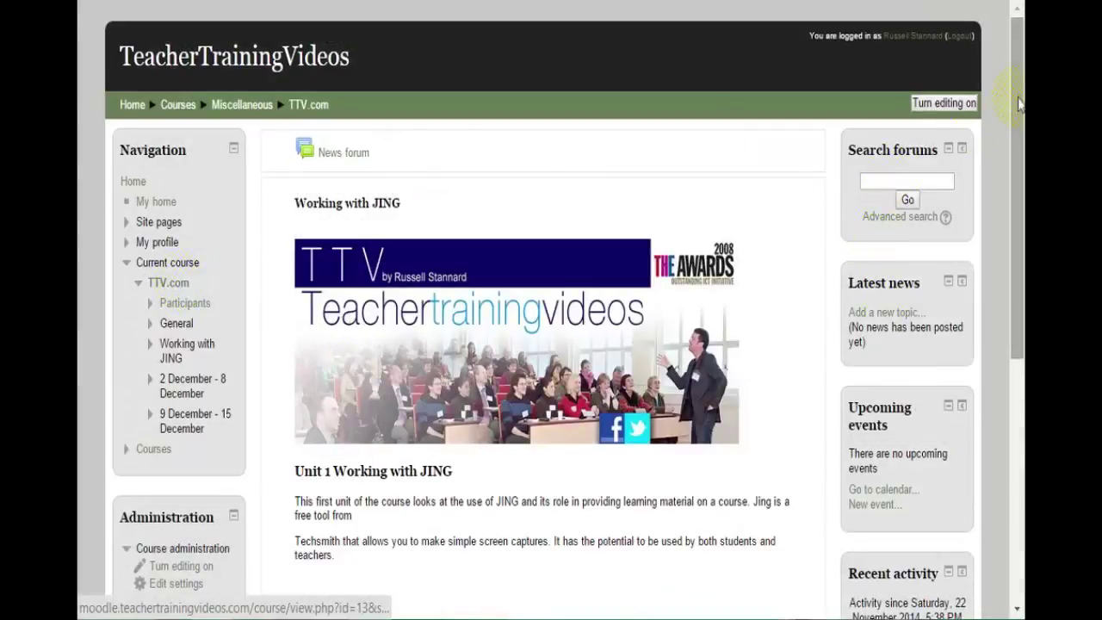
{"action": "left_click_drag", "start_coordinate": [1019, 103], "coordinate": [1015, 303]}
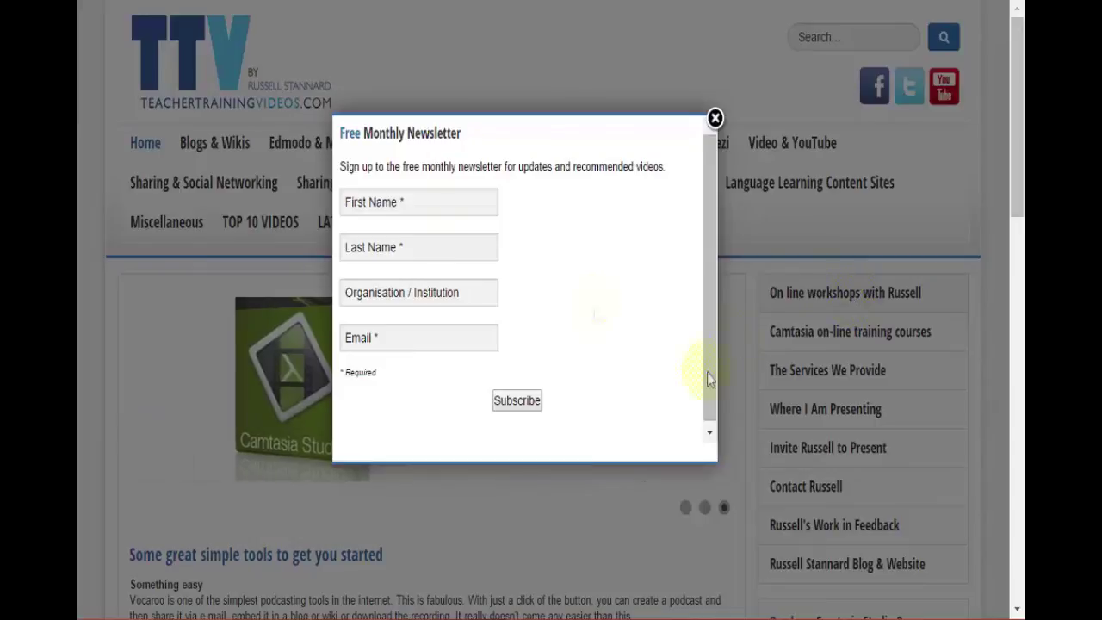
On the teachertrainingvideos.com website, dismiss the monthly newsletter sign-up form and search the site for "Moodle"
{"action": "left_click", "coordinate": [382, 338]}
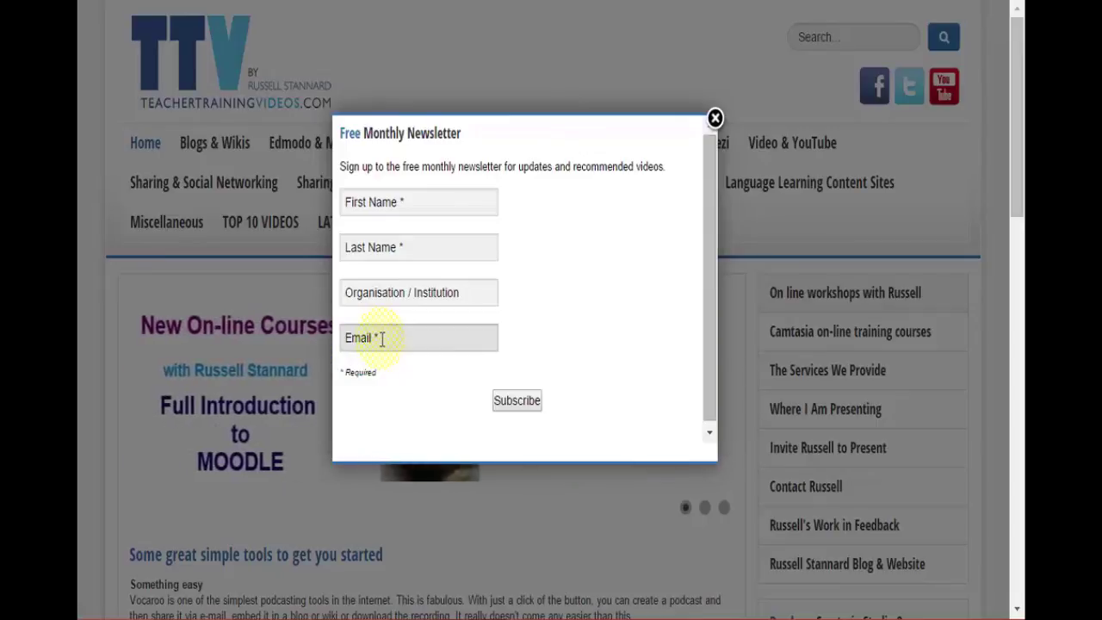
{"action": "left_click", "coordinate": [716, 119]}
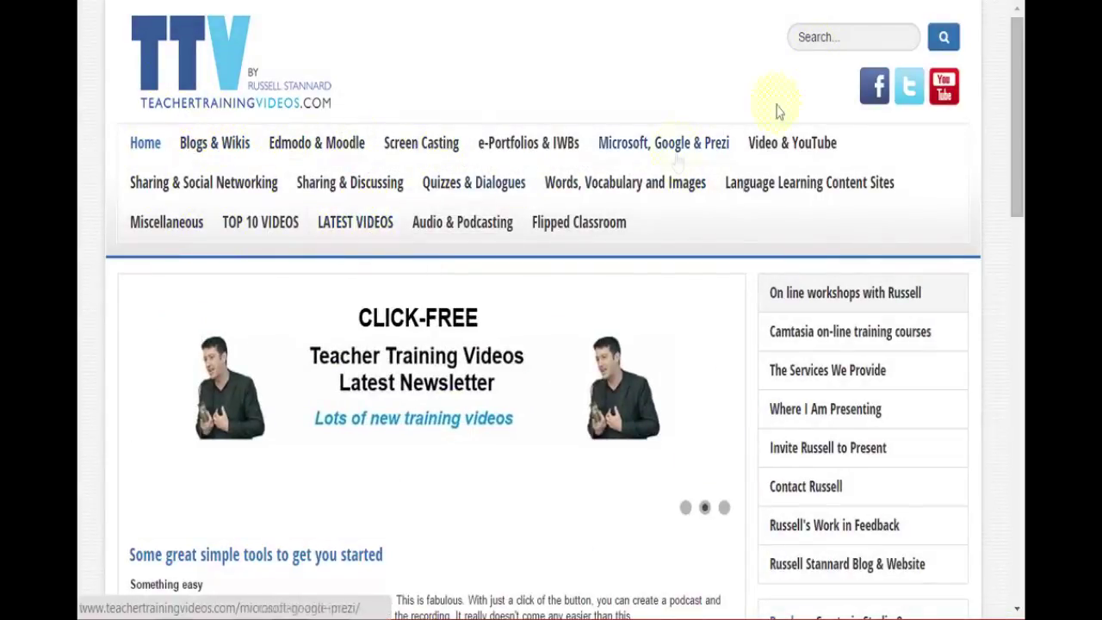
{"action": "left_click", "coordinate": [845, 36]}
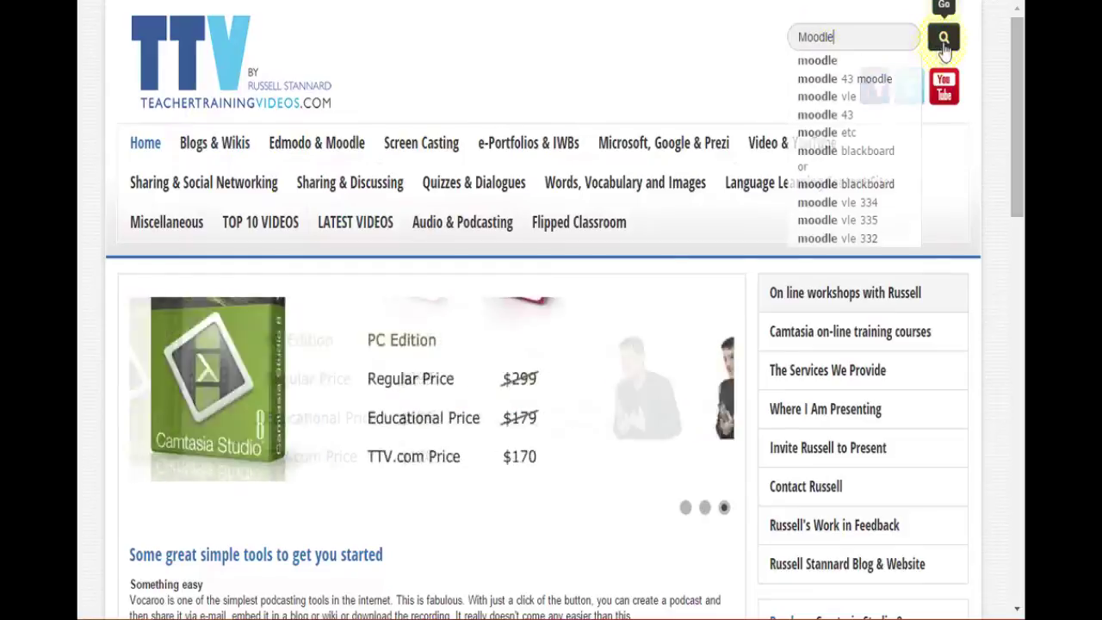
{"action": "left_click", "coordinate": [945, 45]}
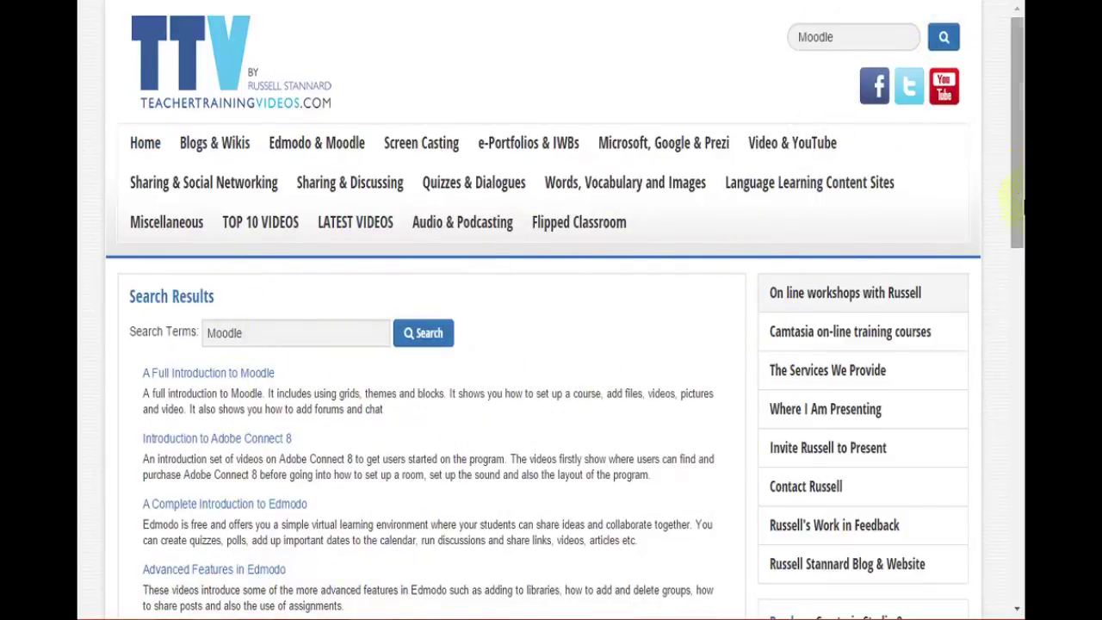
Open the on-line workshops page, followed by the Camtasia on-line training courses page, and look through the course description
{"action": "mouse_move", "coordinate": [1017, 172]}
{"action": "left_mouse_down"}
{"action": "mouse_move", "coordinate": [1018, 284]}
{"action": "mouse_move", "coordinate": [1017, 155]}
{"action": "mouse_move", "coordinate": [1018, 175]}
{"action": "left_mouse_up"}
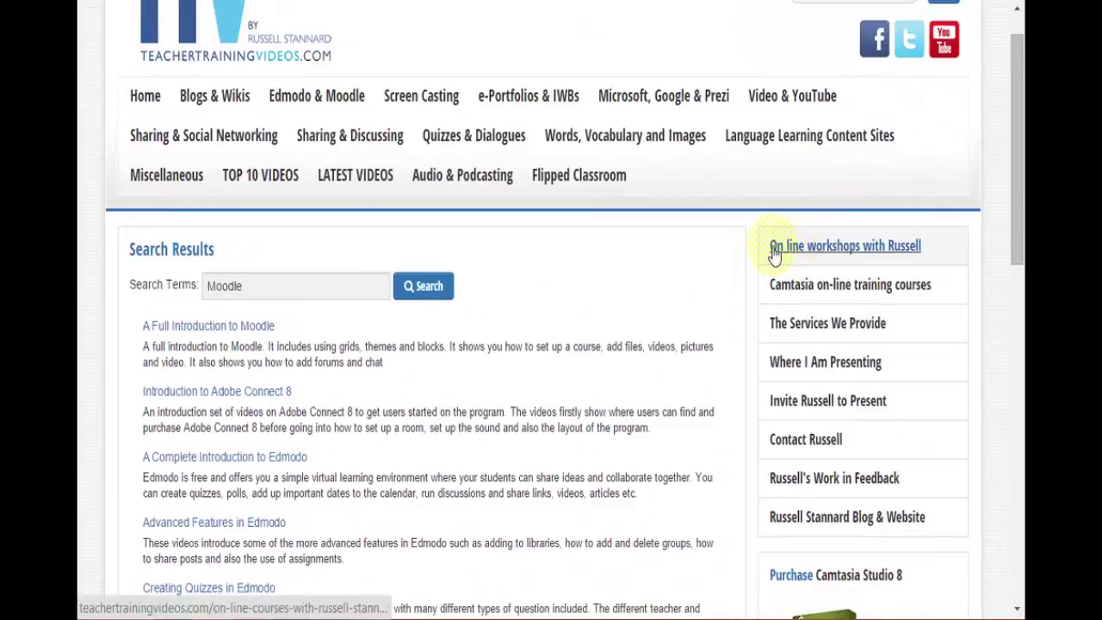
{"action": "left_click", "coordinate": [816, 250]}
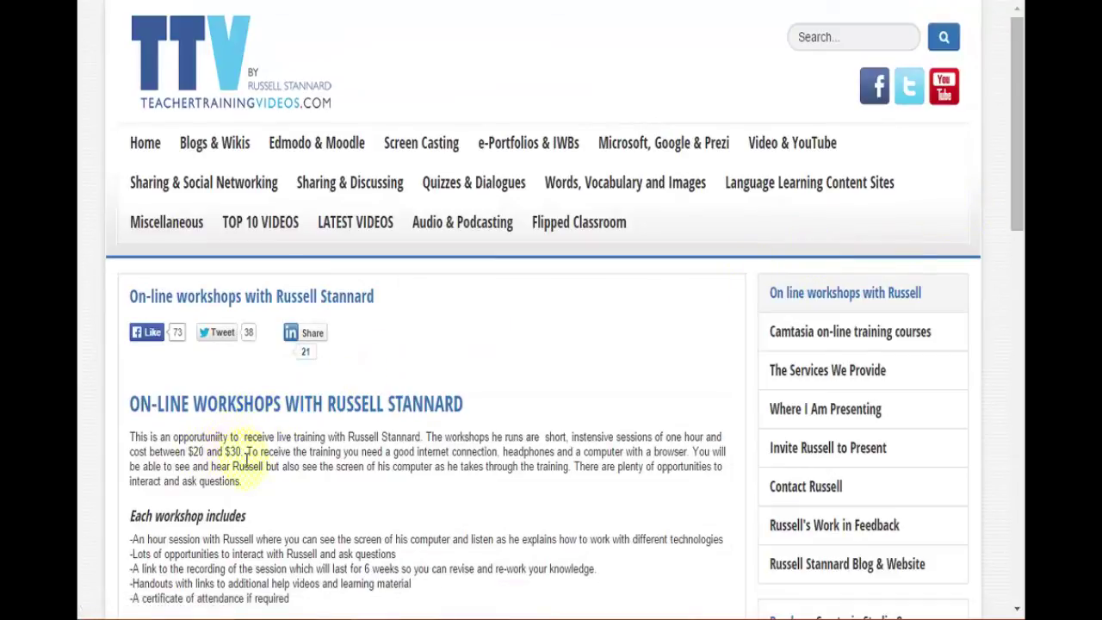
{"action": "left_click", "coordinate": [782, 344]}
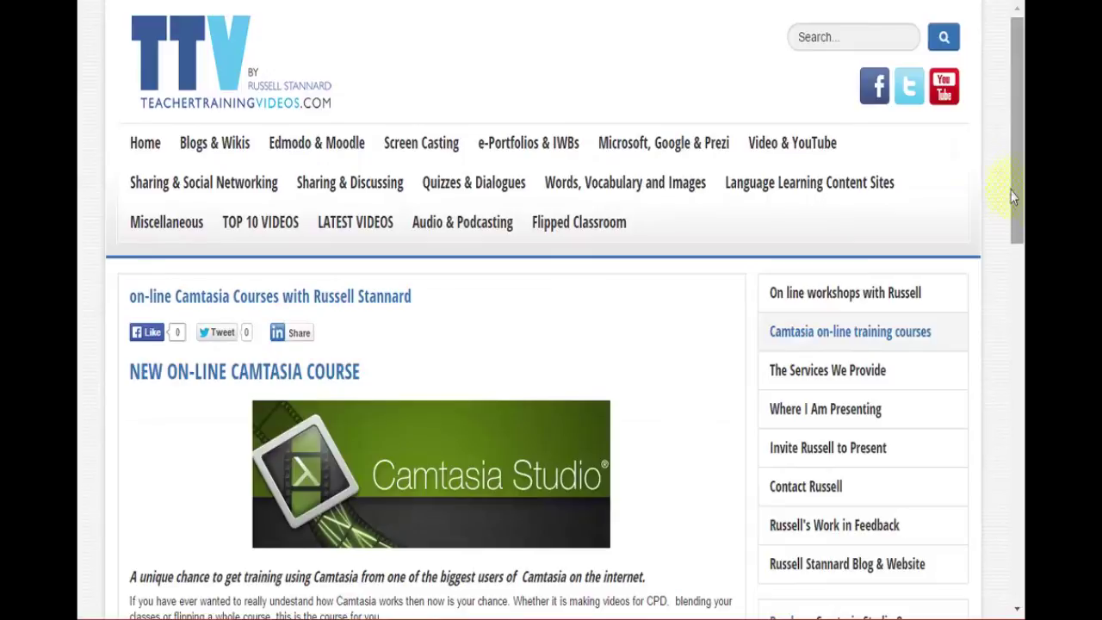
{"action": "left_click_drag", "start_coordinate": [1018, 171], "coordinate": [1009, 200]}
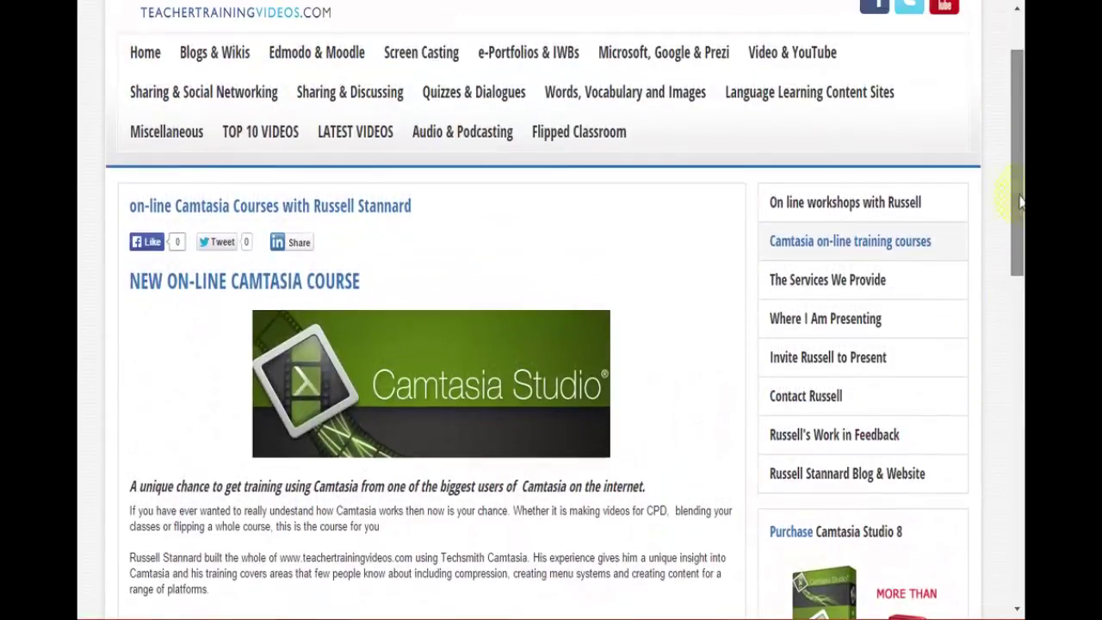